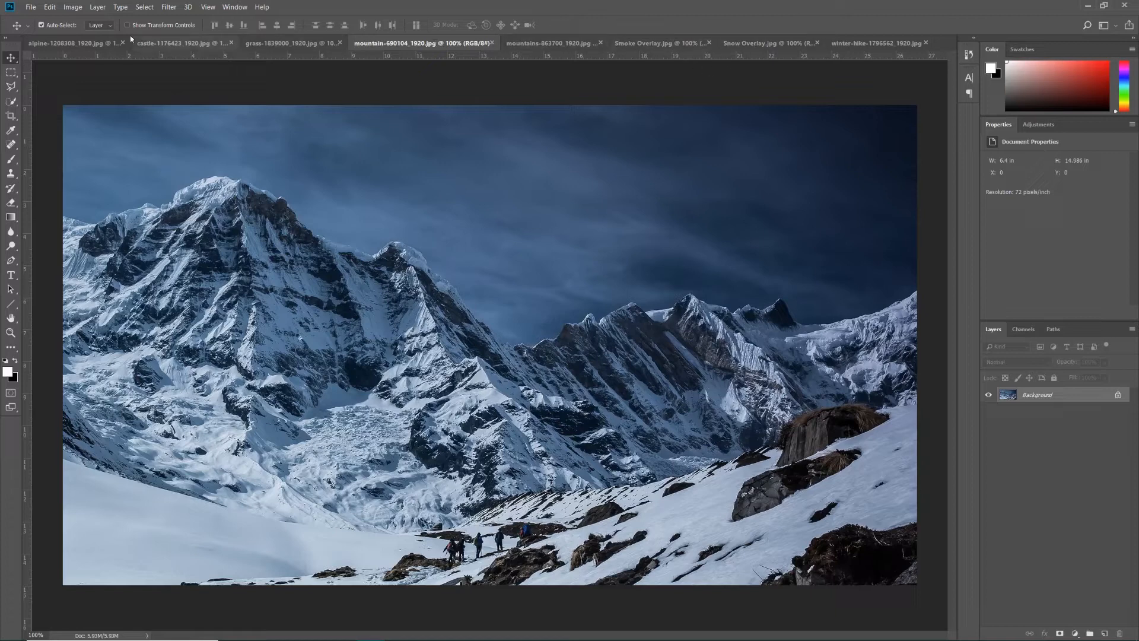
Look through the open source images, including the alpine, castle, grass, mountain, overlay and winter-hike files.
left_click(33, 8)
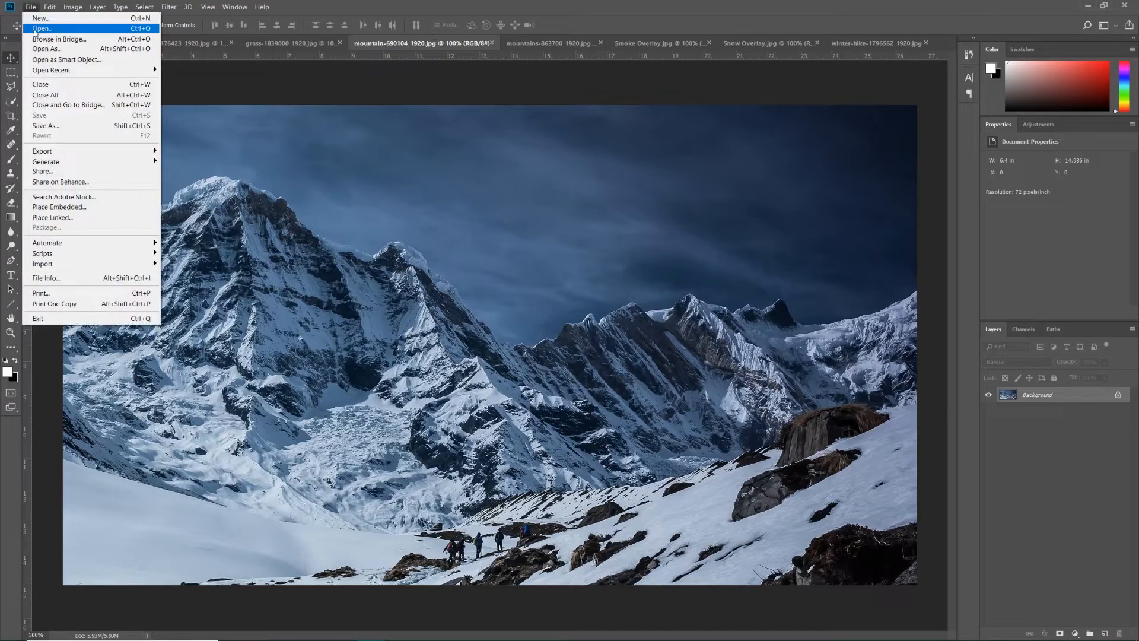
left_click(461, 6)
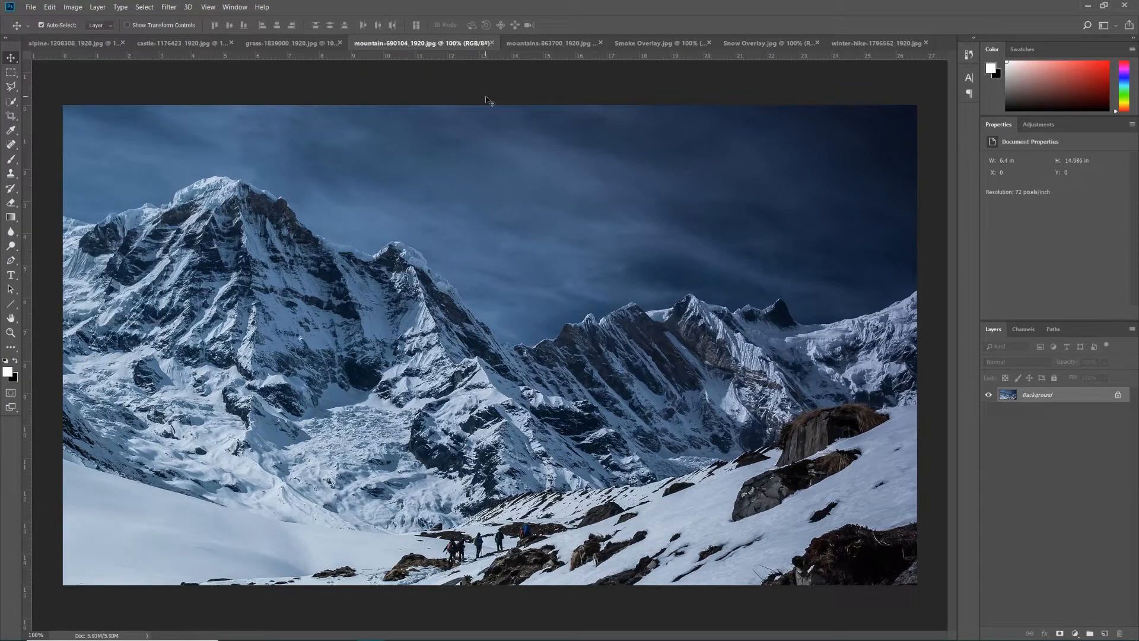
left_click(94, 42)
left_click(191, 43)
left_click(356, 43)
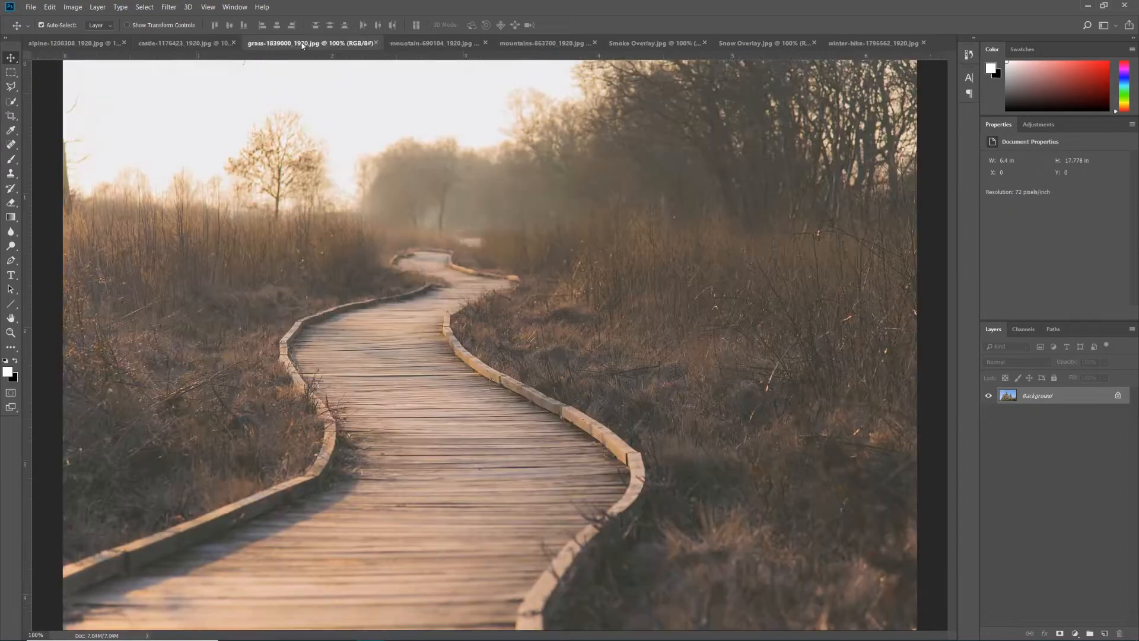
left_click(427, 43)
left_click(546, 44)
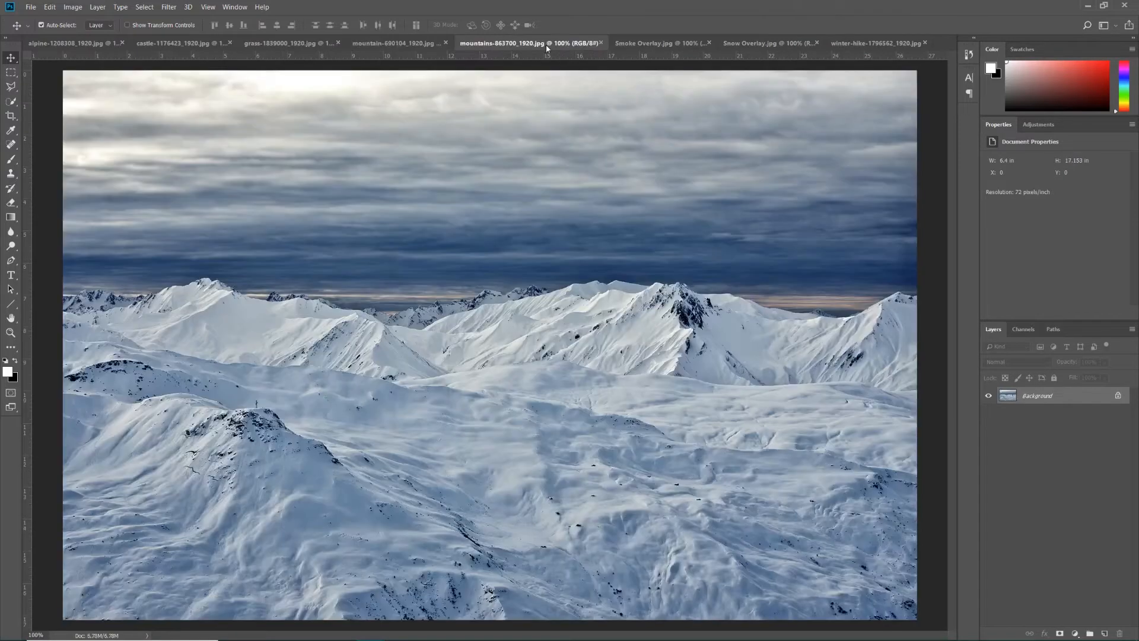
left_click(650, 44)
left_click(804, 44)
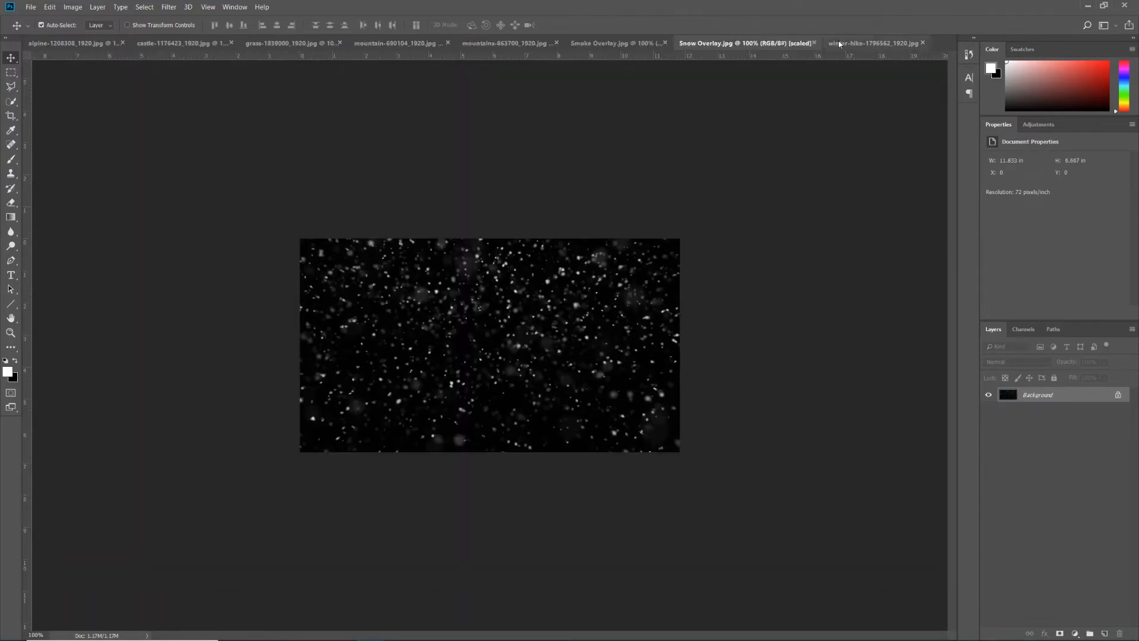
left_click(840, 44)
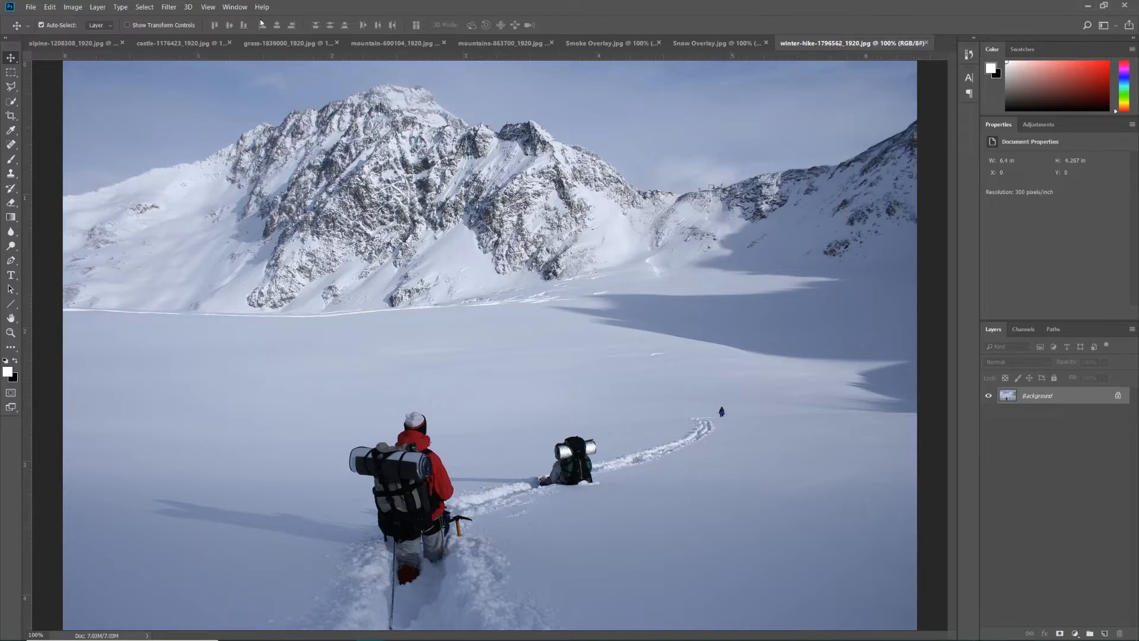
Create a new document from the Web Large preset, 1920 x 1080 px at 72 ppi.
left_click(30, 8)
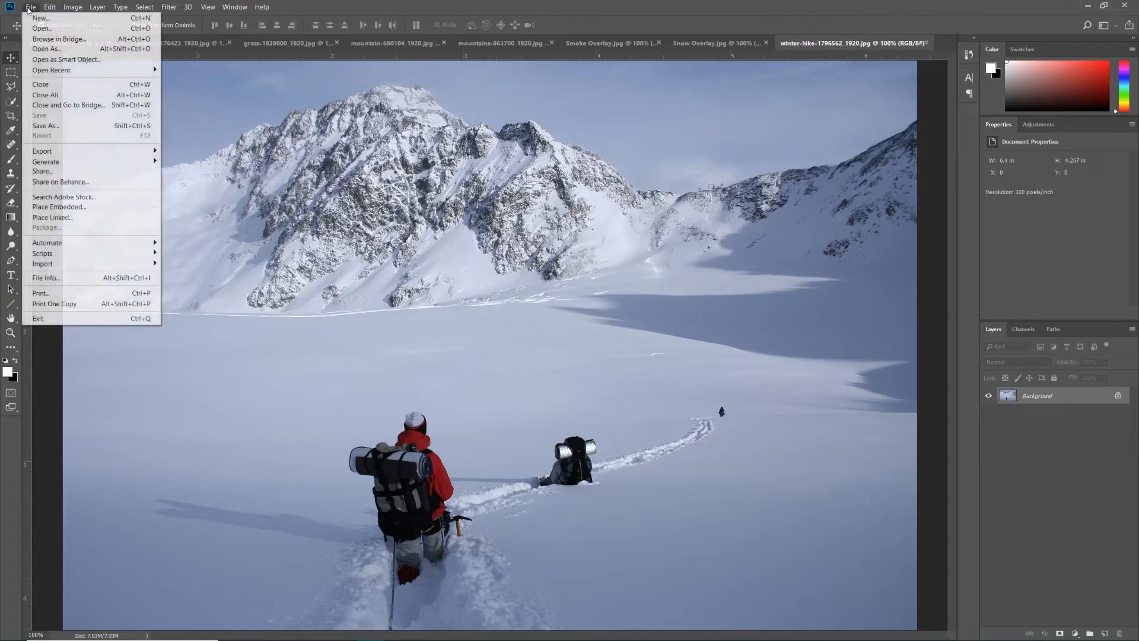
left_click(39, 18)
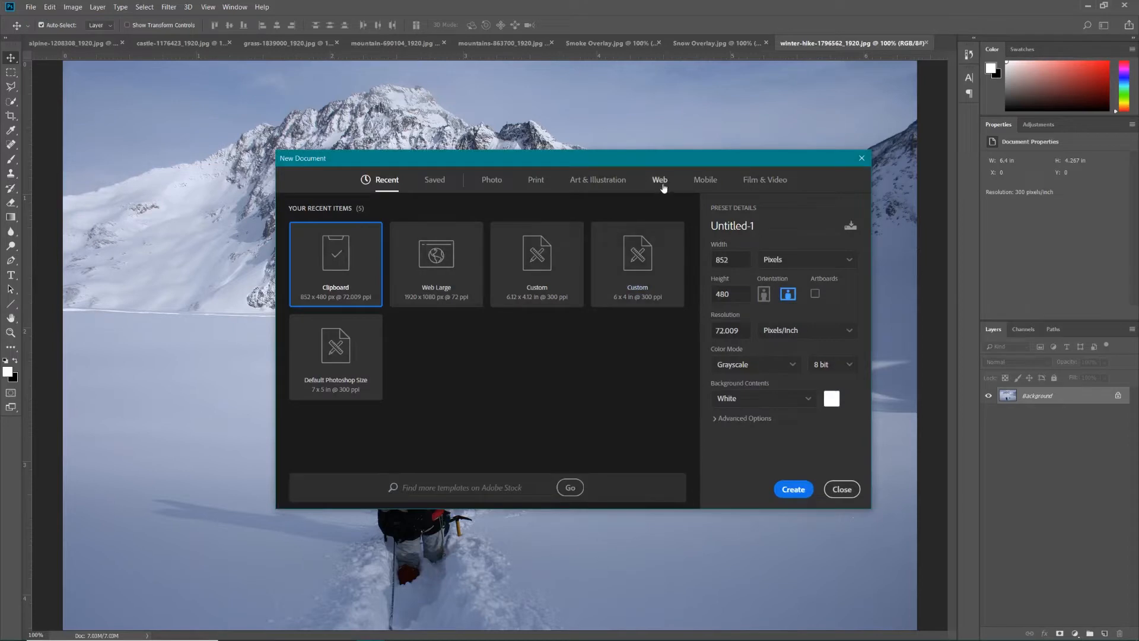
left_click(659, 185)
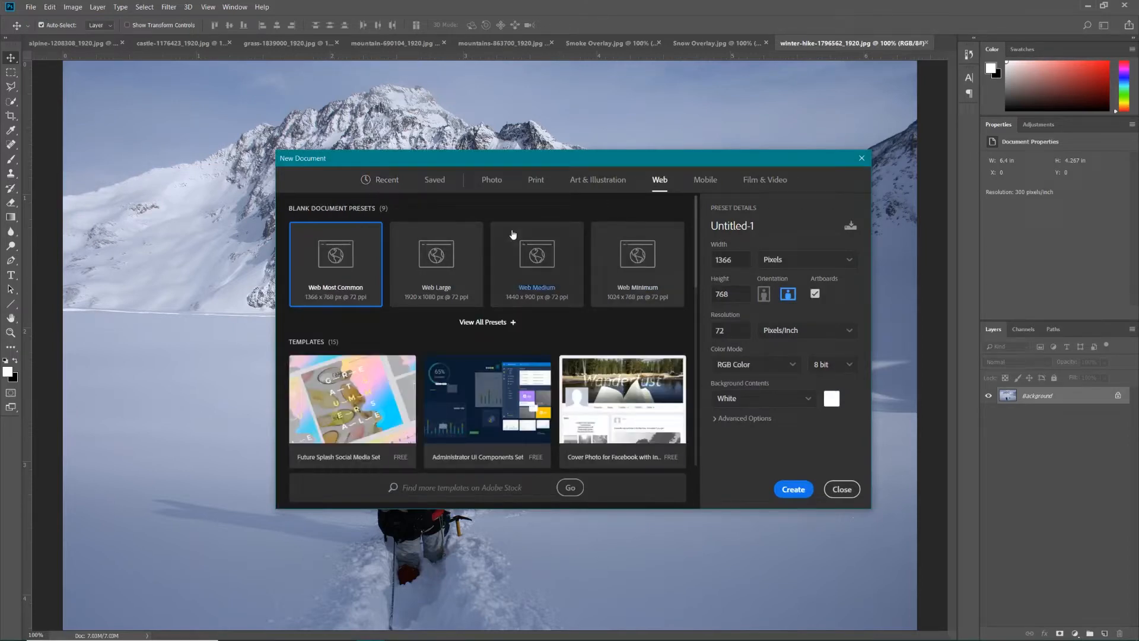
left_click(437, 280)
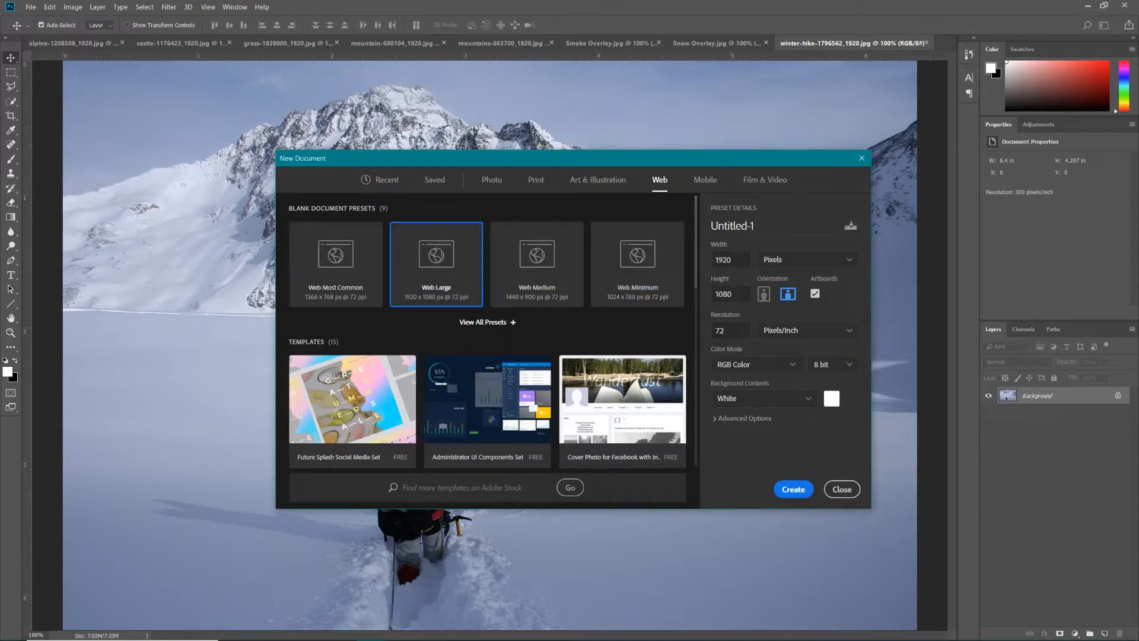
left_click(791, 490)
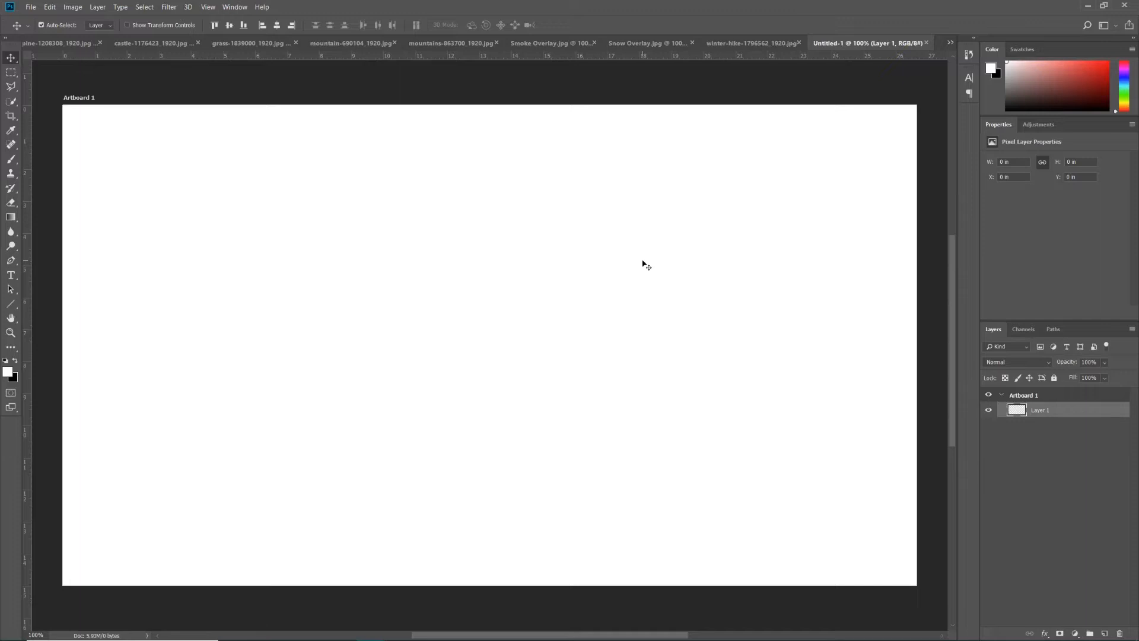
Select the entire canvas of mountain-690104_1920.jpg and copy it.
left_click(341, 43)
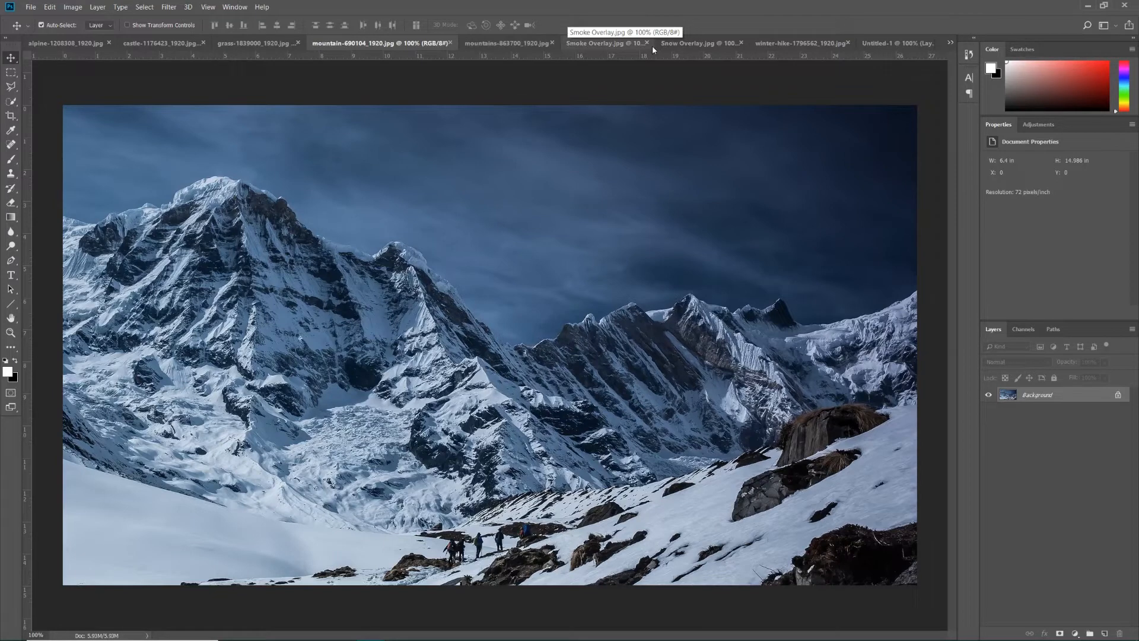
left_click(951, 44)
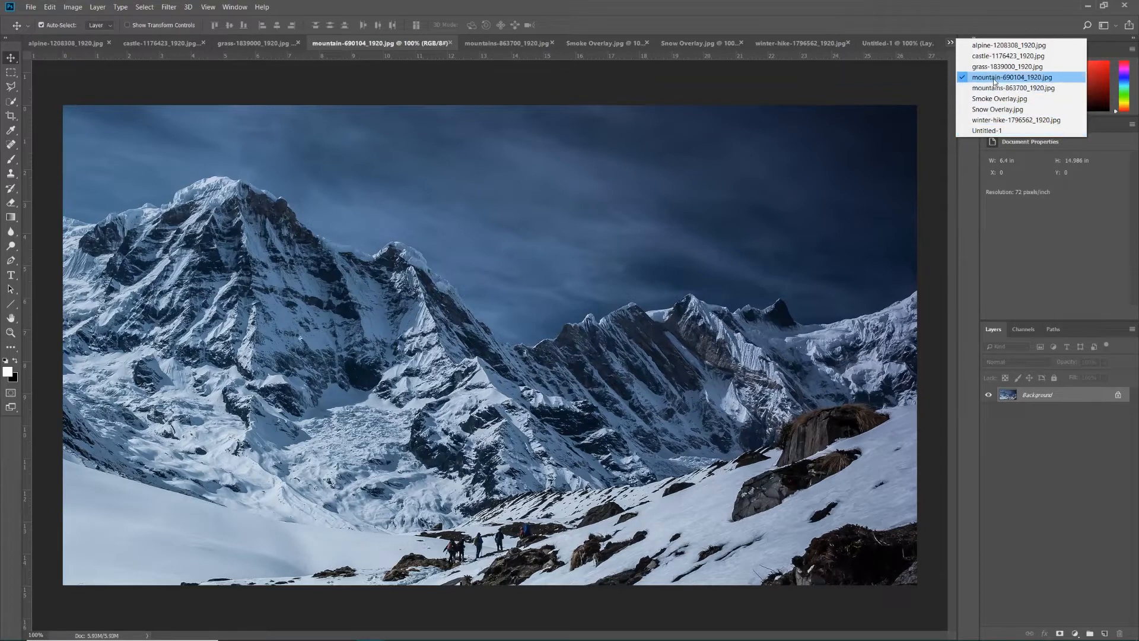
left_click(1011, 77)
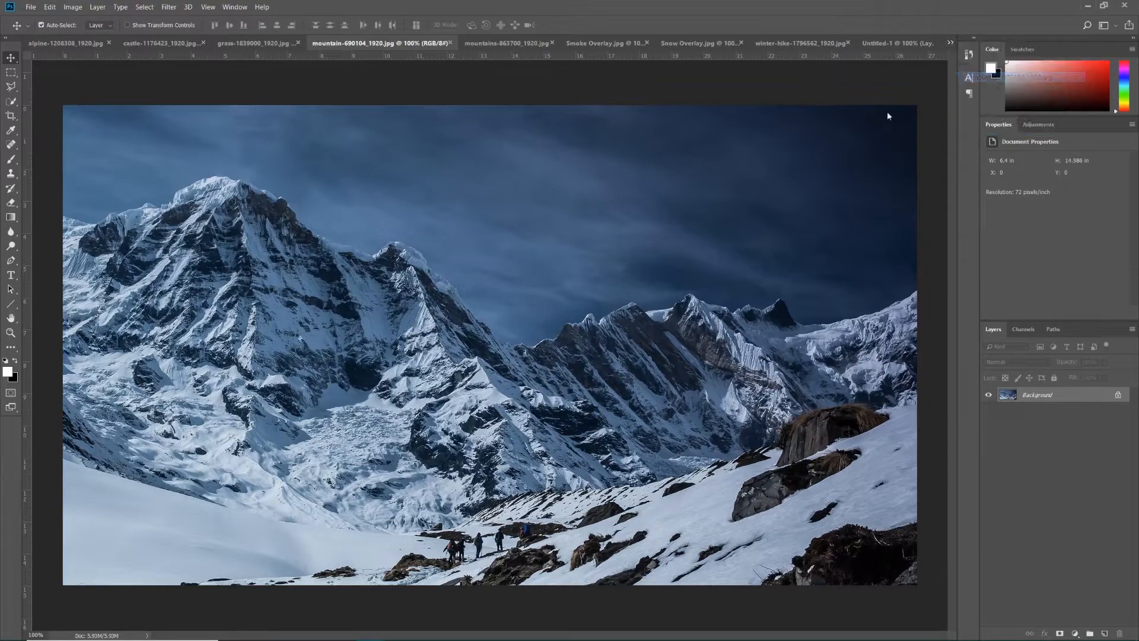
left_click(144, 7)
left_click(143, 19)
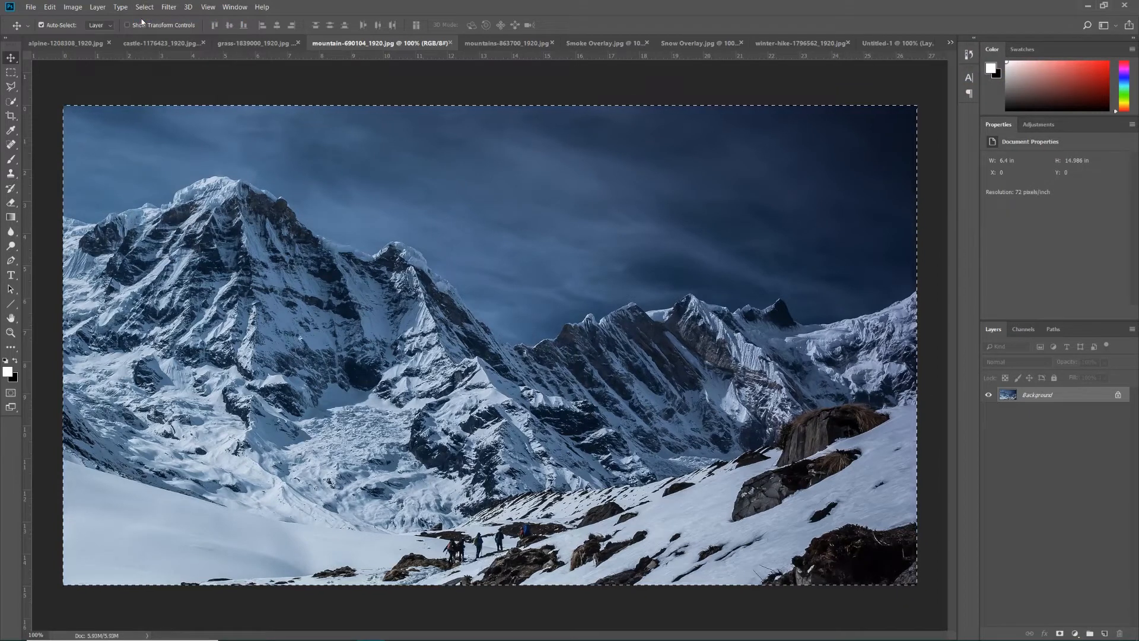
left_click(48, 6)
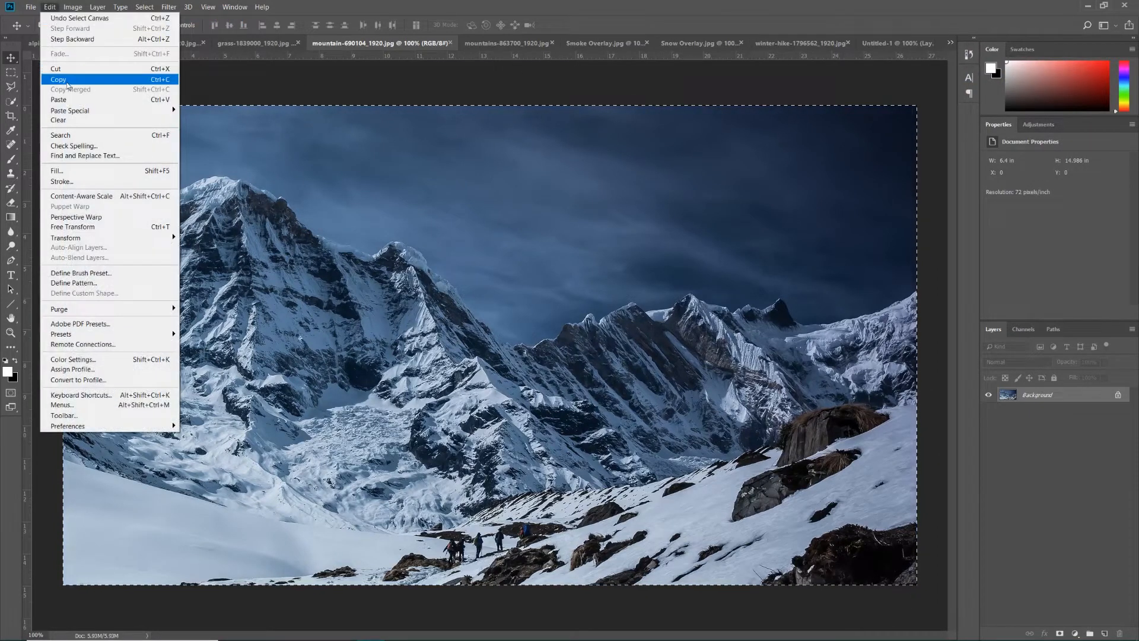
left_click(67, 80)
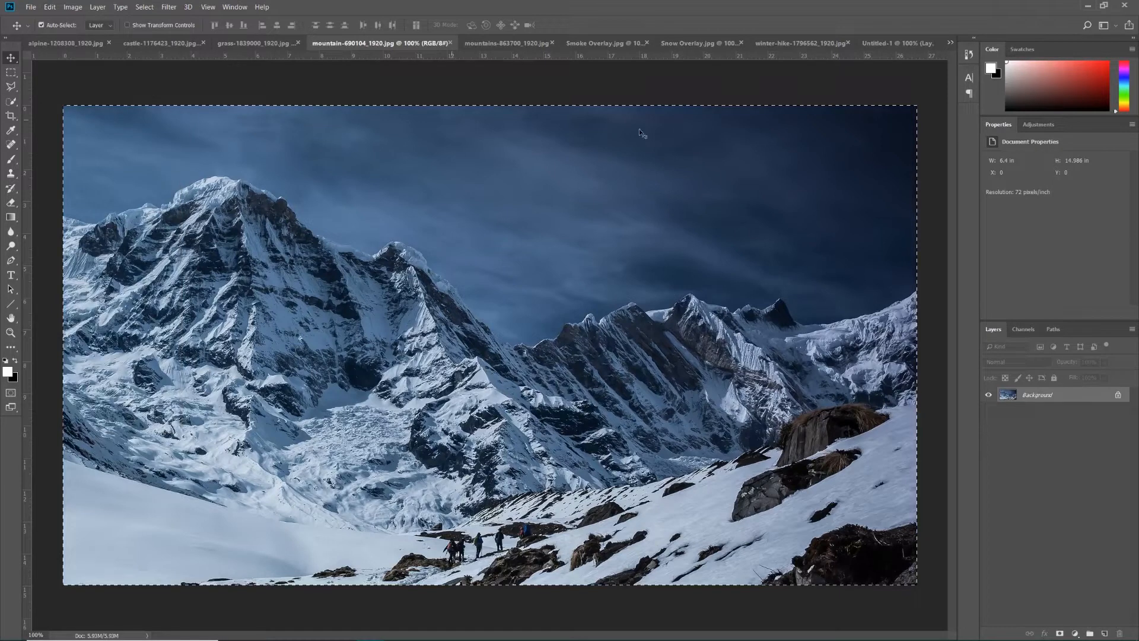
Paste the copied mountain image into the Untitled-1 document and rename its layer "Mountain Back".
left_click(886, 44)
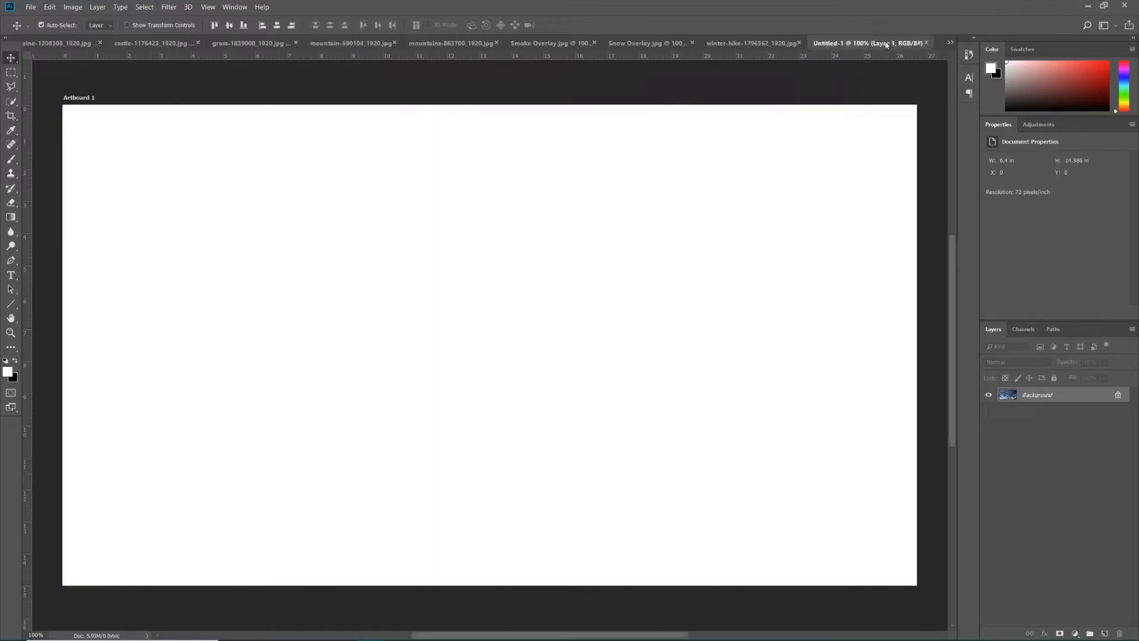
left_click(48, 8)
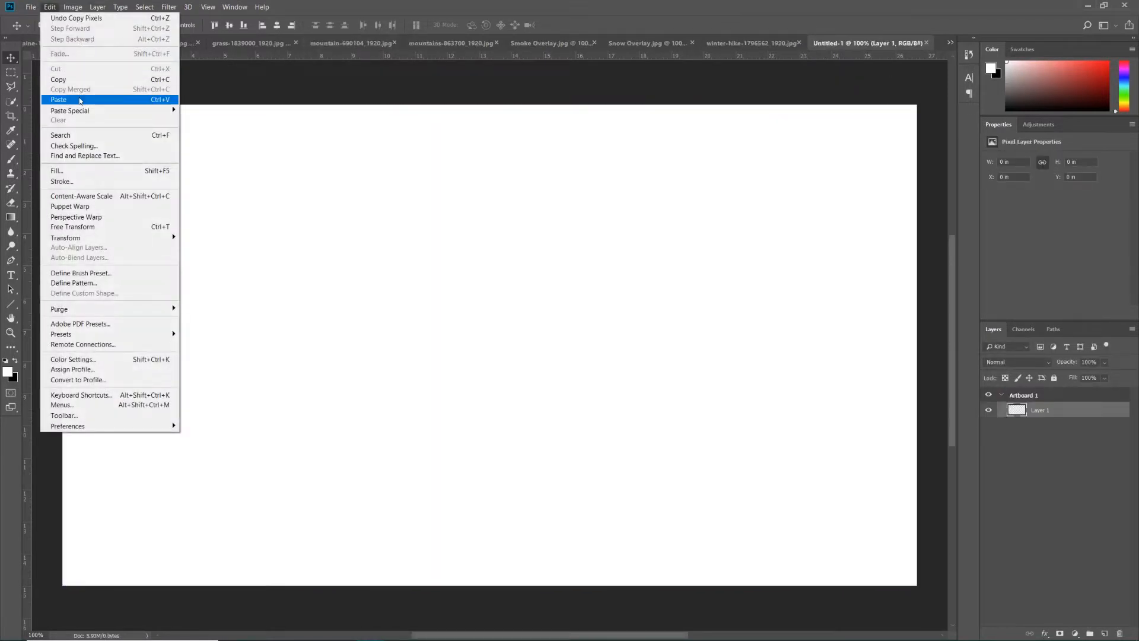
left_click(80, 101)
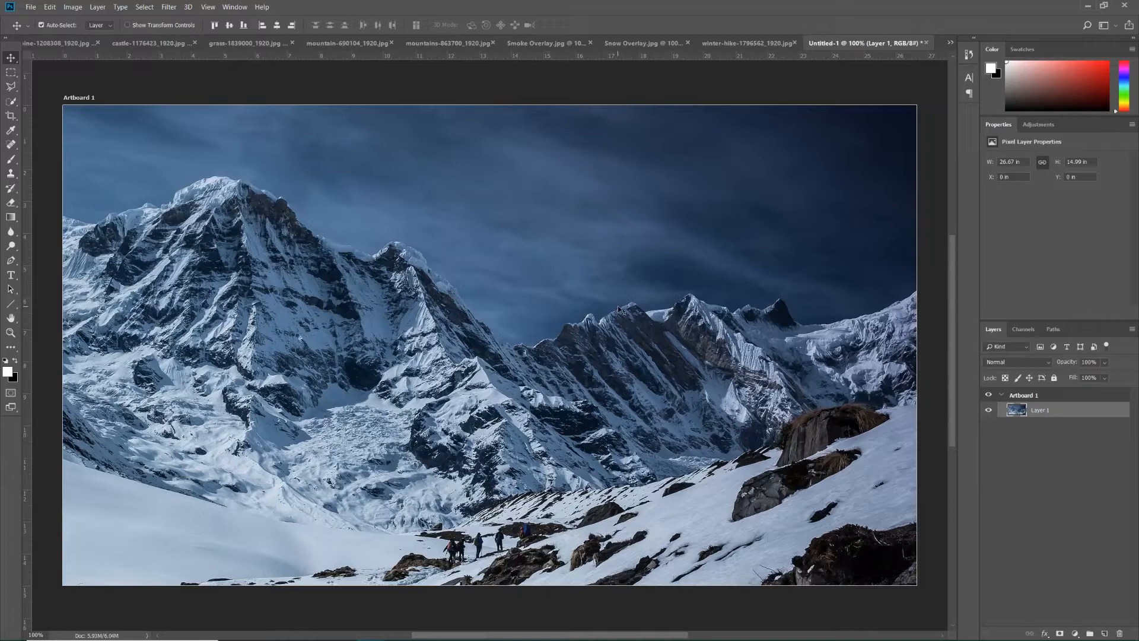
double_click(1042, 410)
type("Mountain Back")
key("Return")
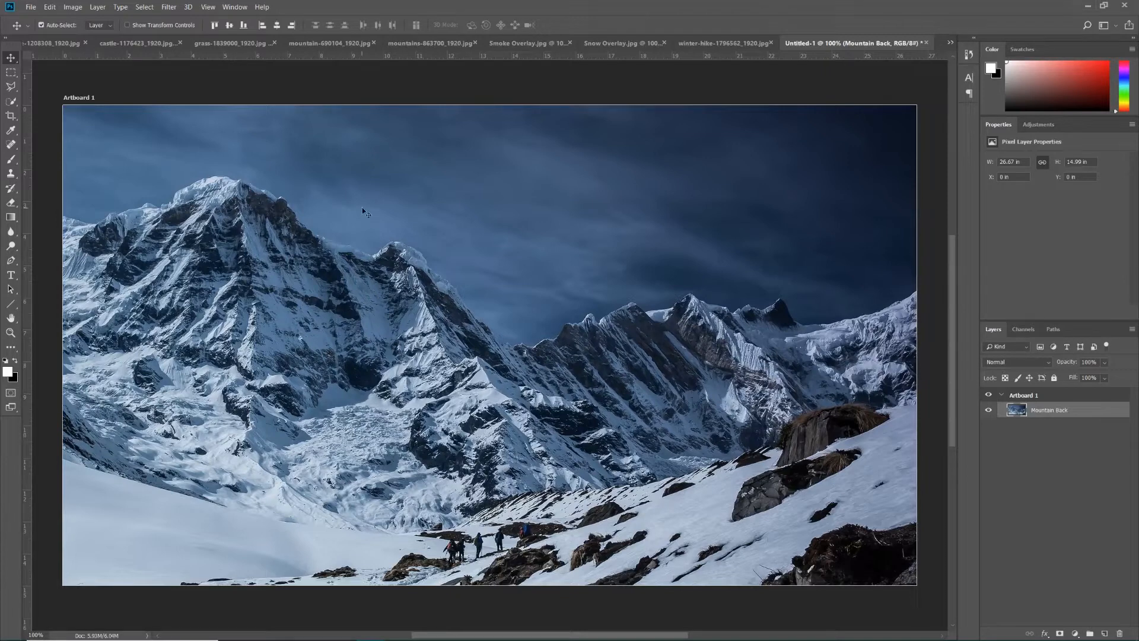
Switch to alpine-1208308_1920.jpg and unlock its Background layer.
left_click(950, 42)
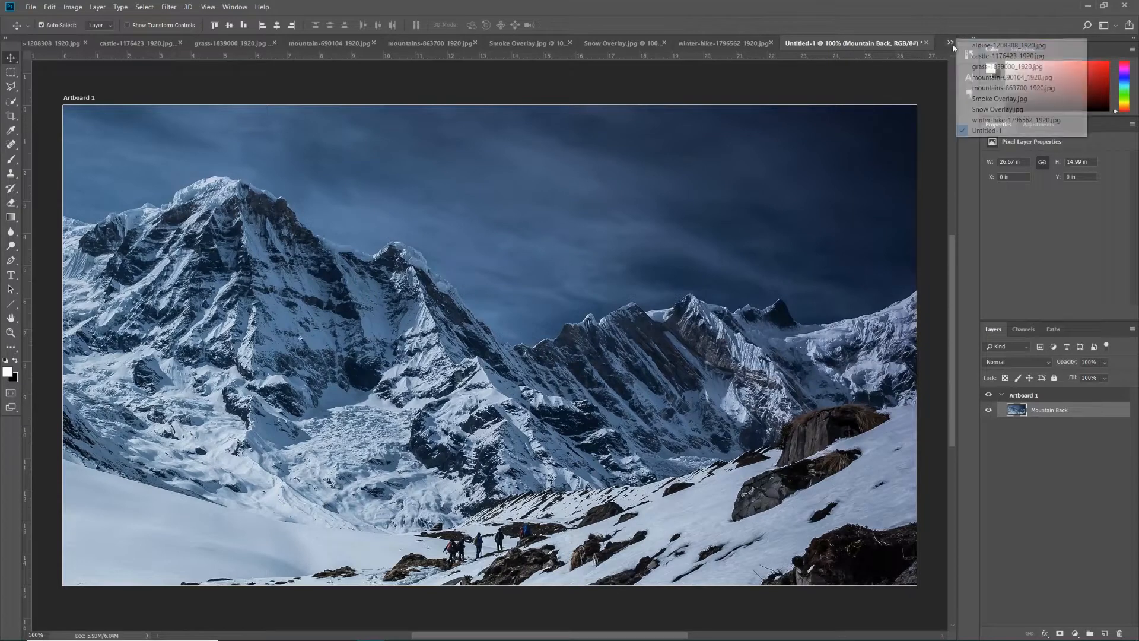
left_click(997, 45)
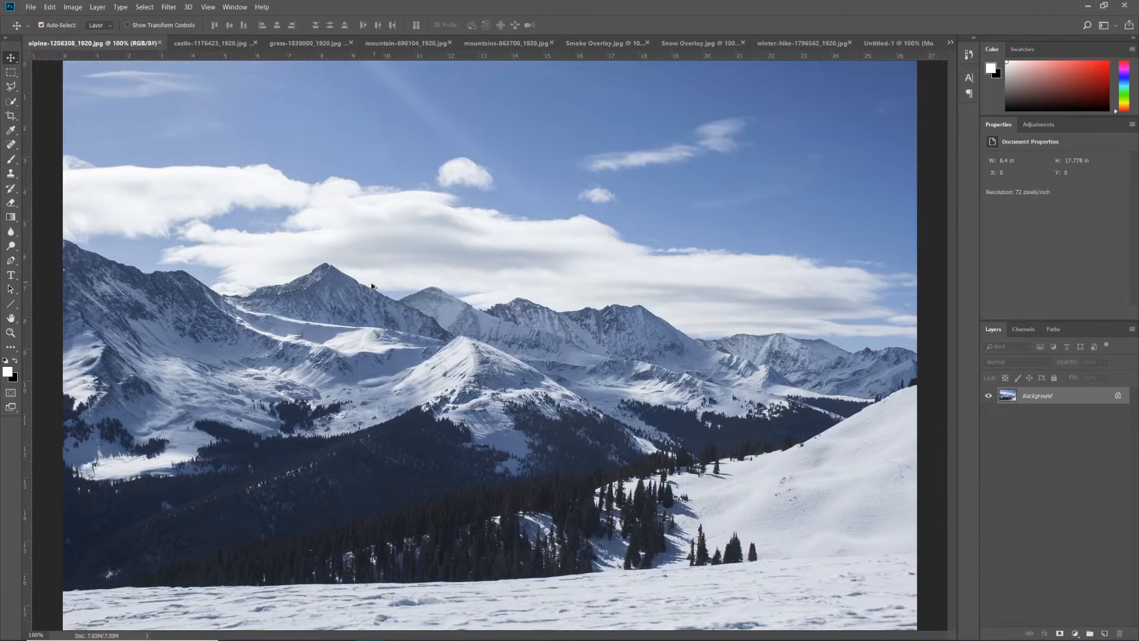
scroll(370, 287, "down", 1)
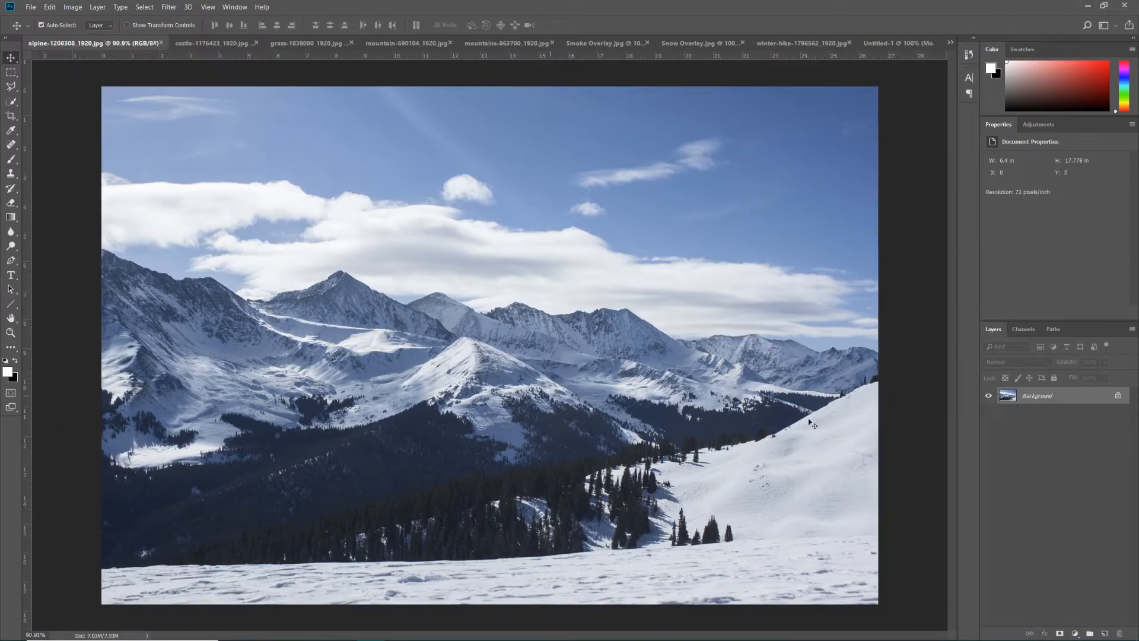
left_click(1117, 397)
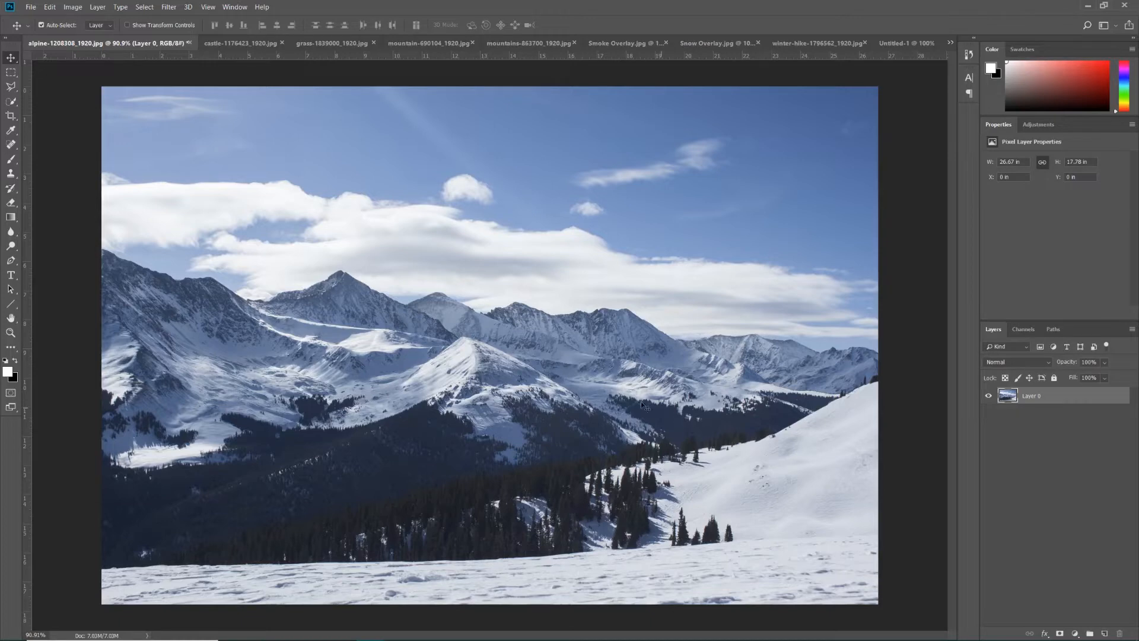
Activate a selection tool and open the Select and Mask workspace for the alpine image.
left_click(9, 86)
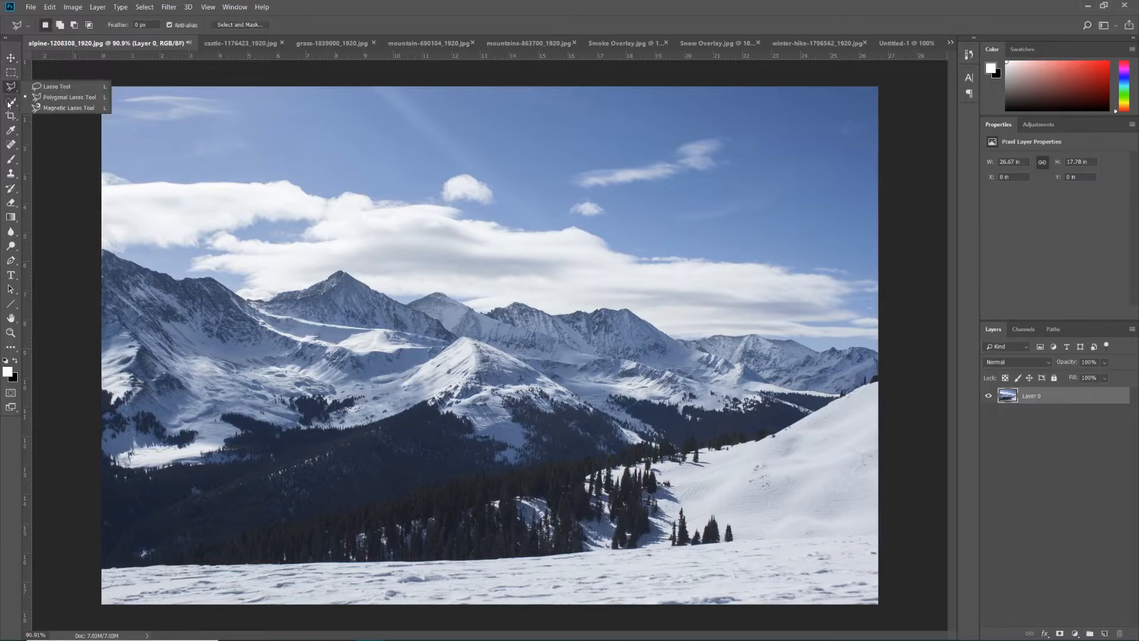
left_click(8, 102)
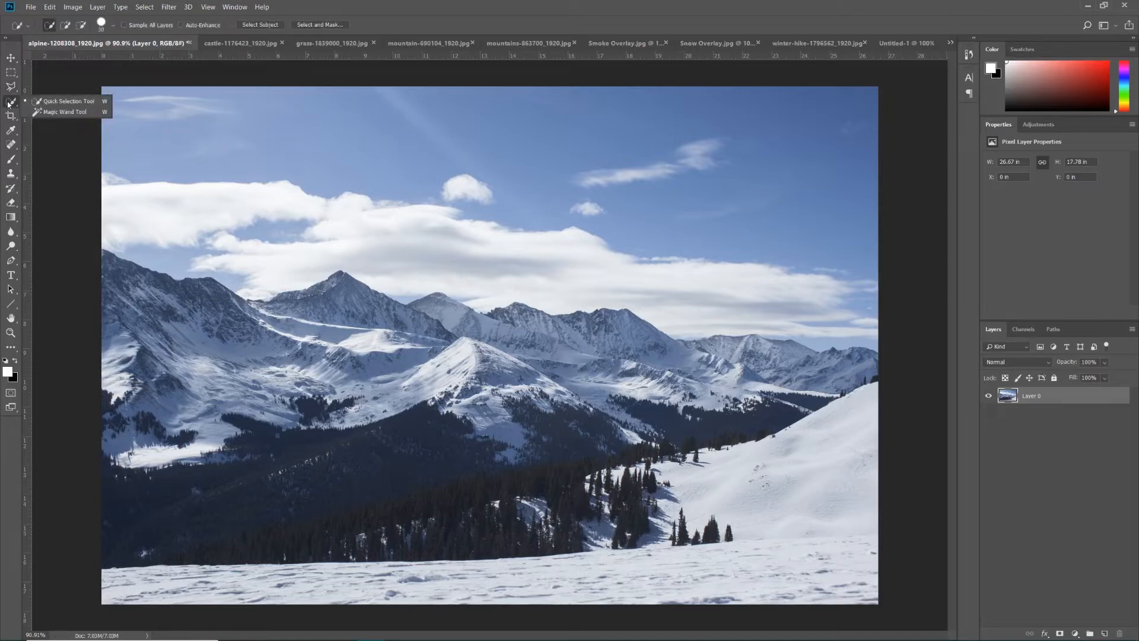
left_click(8, 104)
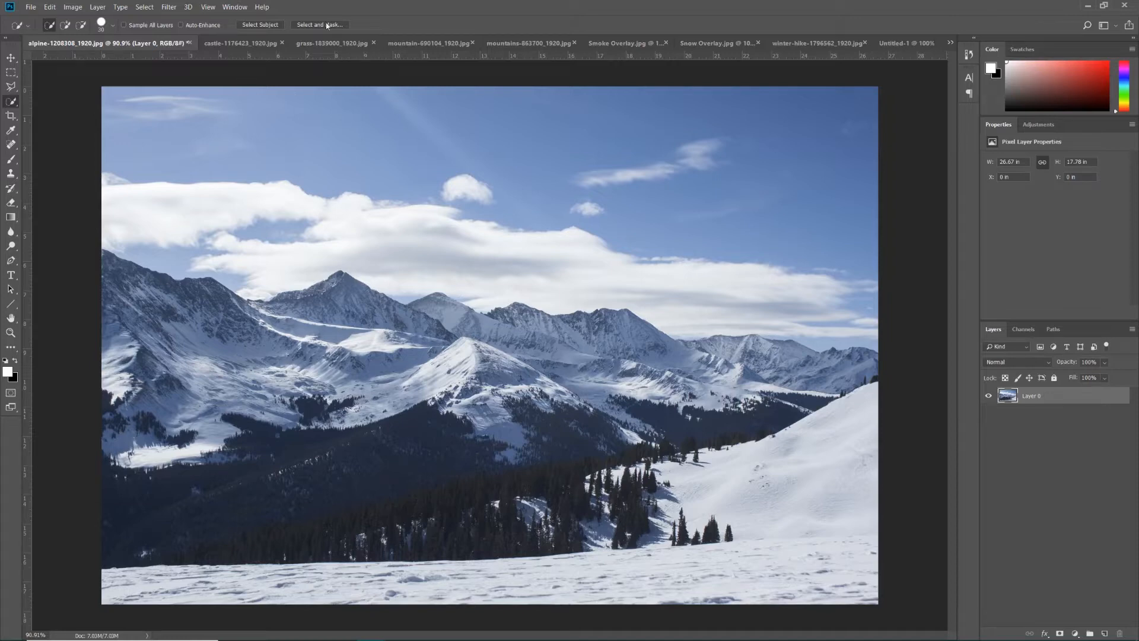
left_click(11, 87)
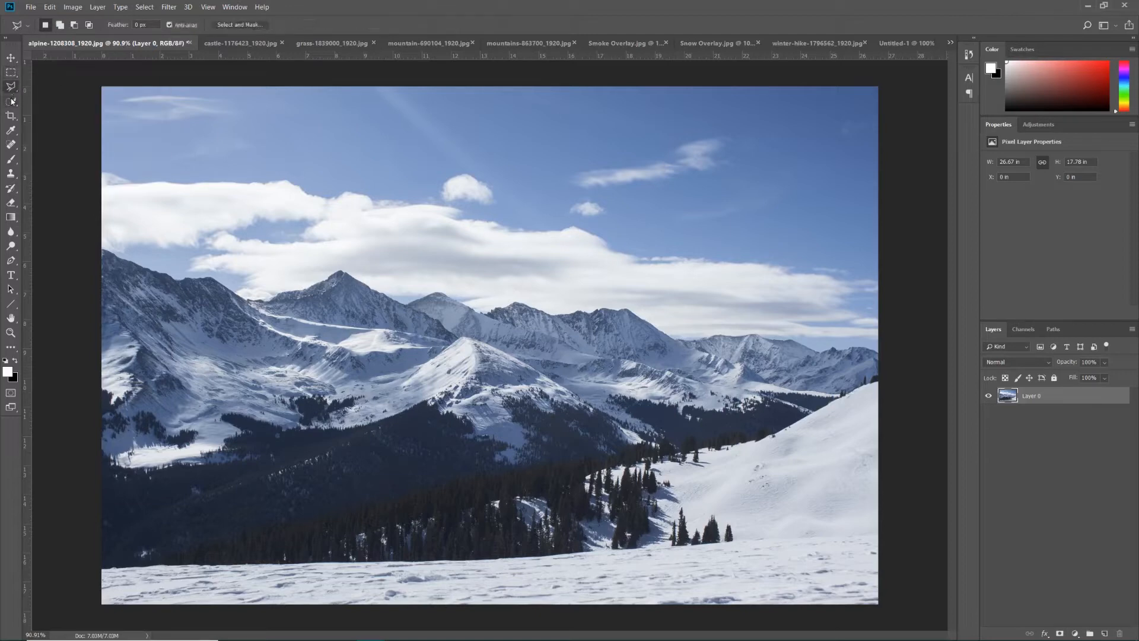
left_click(12, 102)
left_click(13, 74)
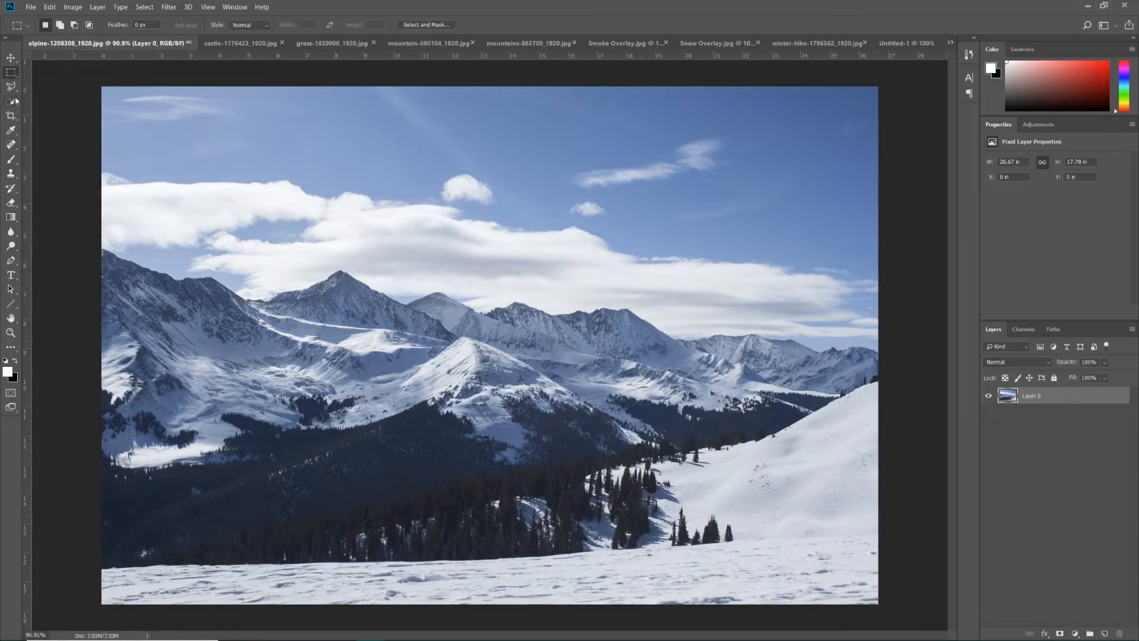
left_click(418, 25)
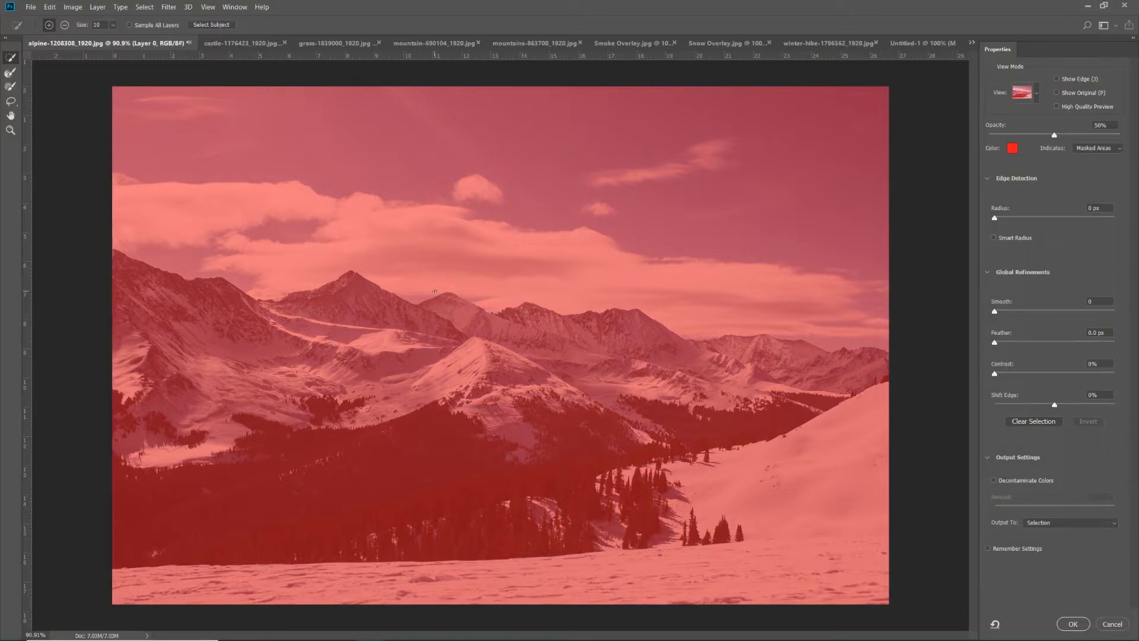
left_click_drag(350, 308, 469, 410)
left_click(1038, 94)
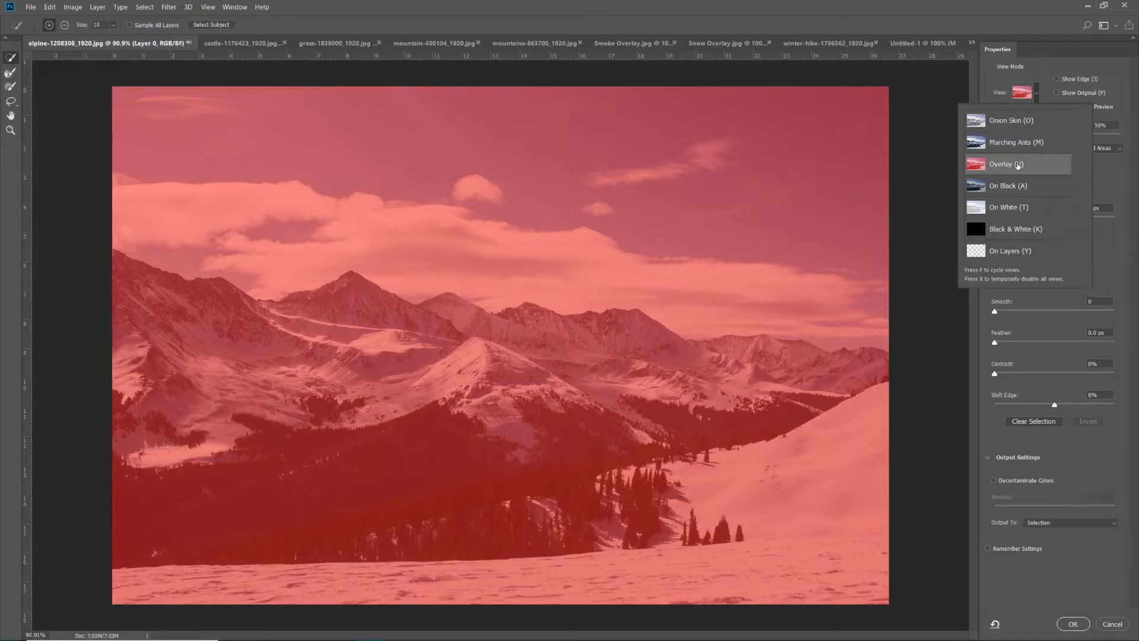
left_click(1037, 95)
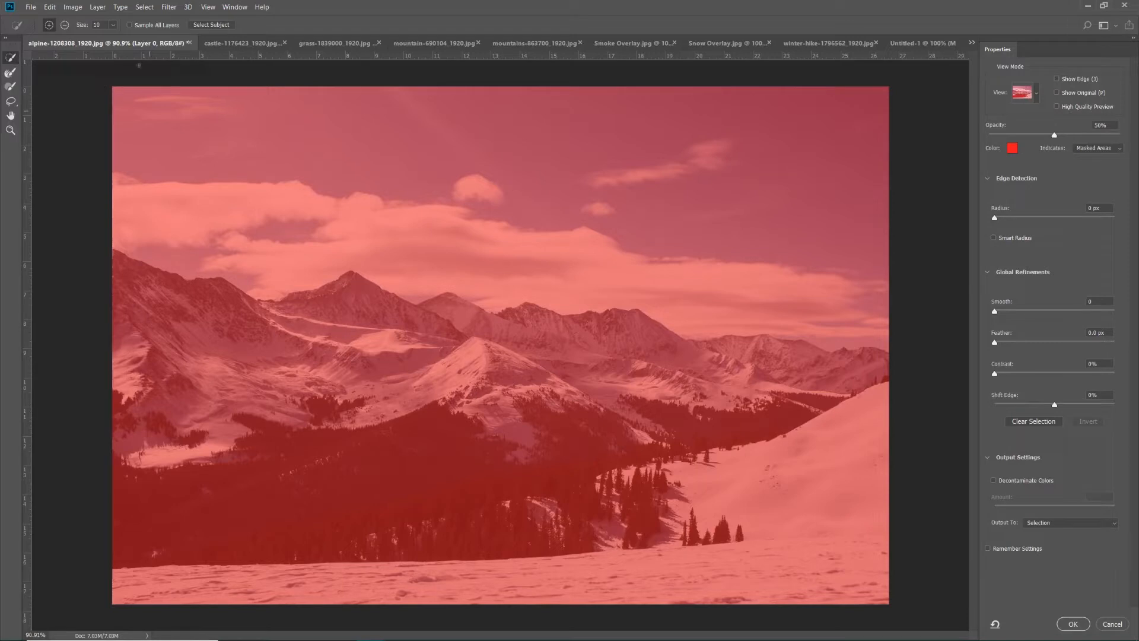
Set the Quick Selection brush size to 61 in Select and Mask.
left_click(114, 27)
left_click_drag(114, 37, 140, 38)
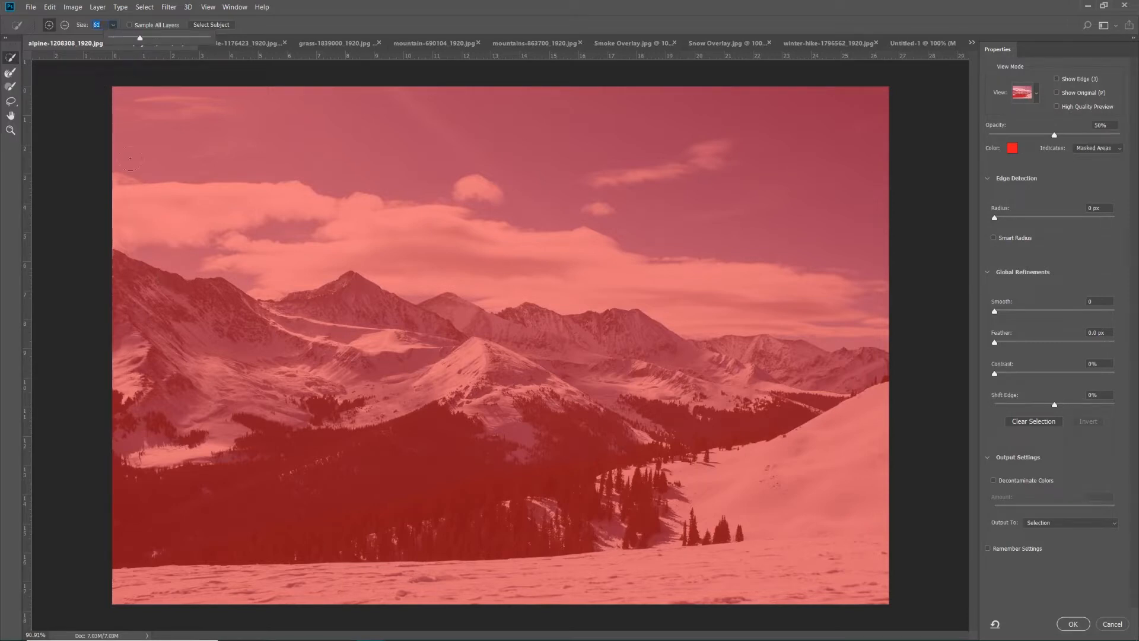
left_click(114, 26)
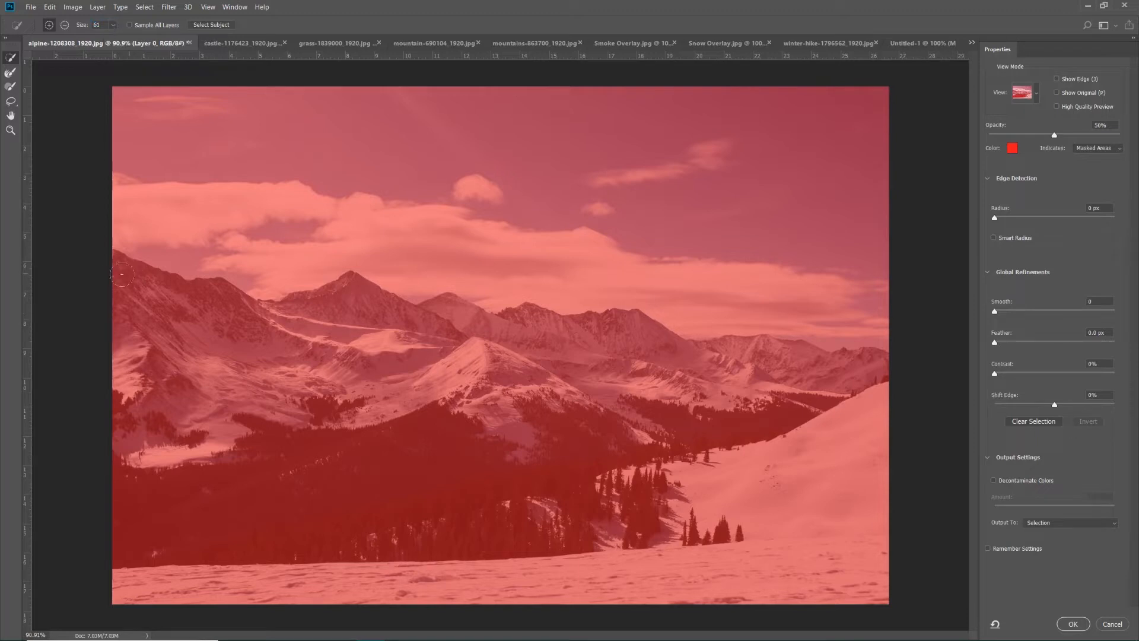
Select the alpine mountains and snowy foreground below the sky and output the selection as a layer mask.
left_click_drag(114, 276, 179, 315)
mouse_move(267, 333)
left_mouse_down()
mouse_move(481, 315)
mouse_move(700, 344)
mouse_move(843, 379)
mouse_move(848, 433)
mouse_move(716, 519)
mouse_move(172, 524)
mouse_move(303, 578)
mouse_move(421, 538)
mouse_move(450, 495)
left_mouse_up()
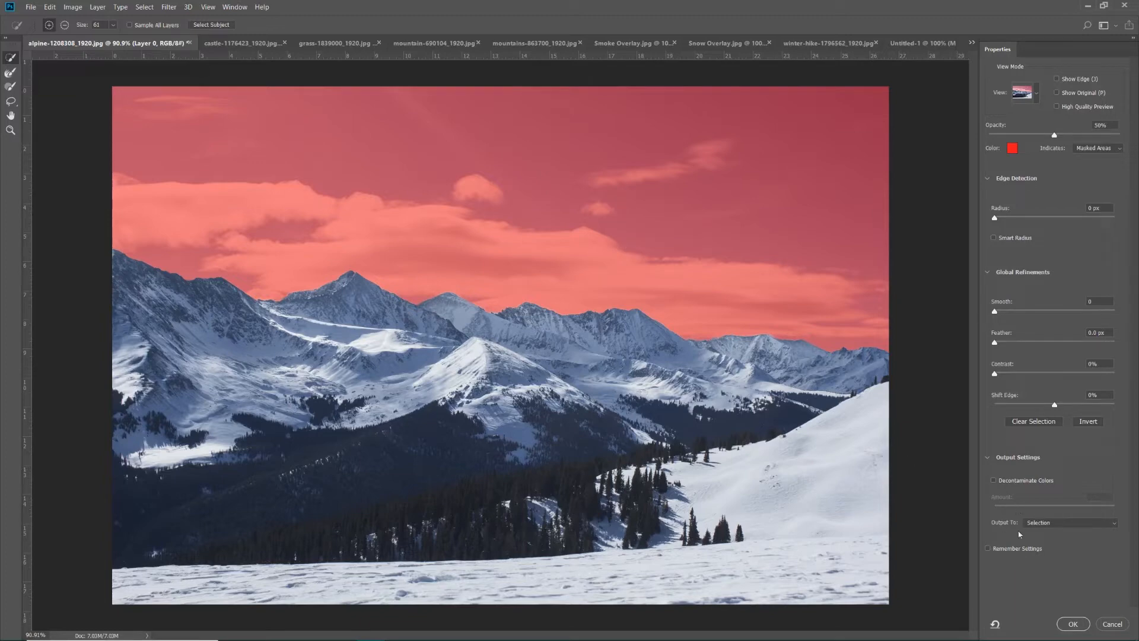
left_click(1037, 525)
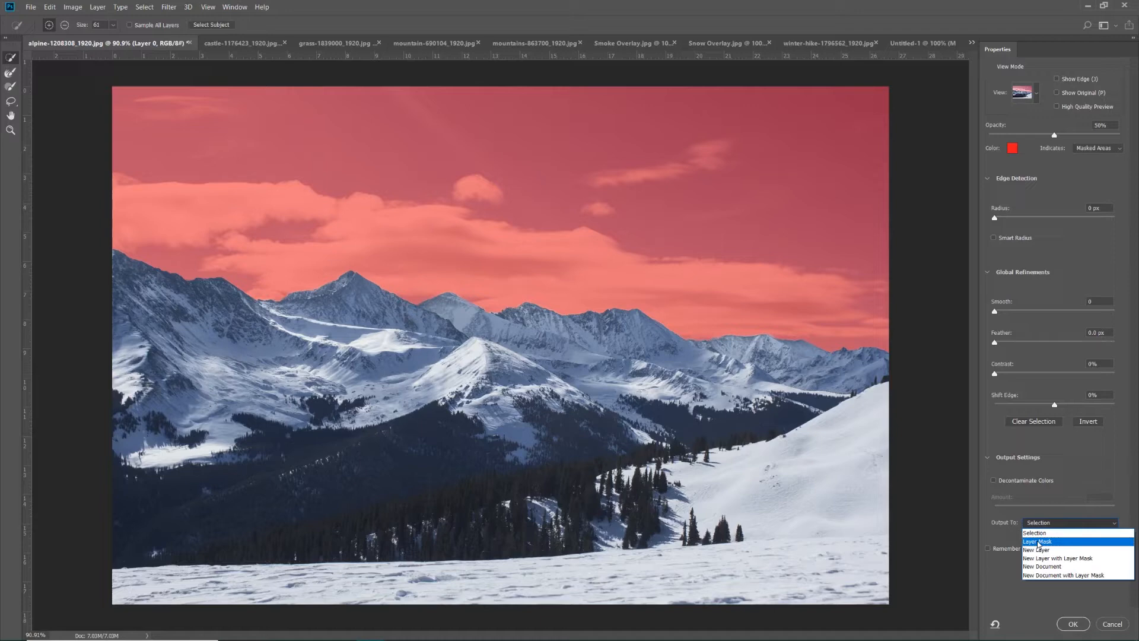
left_click(1038, 541)
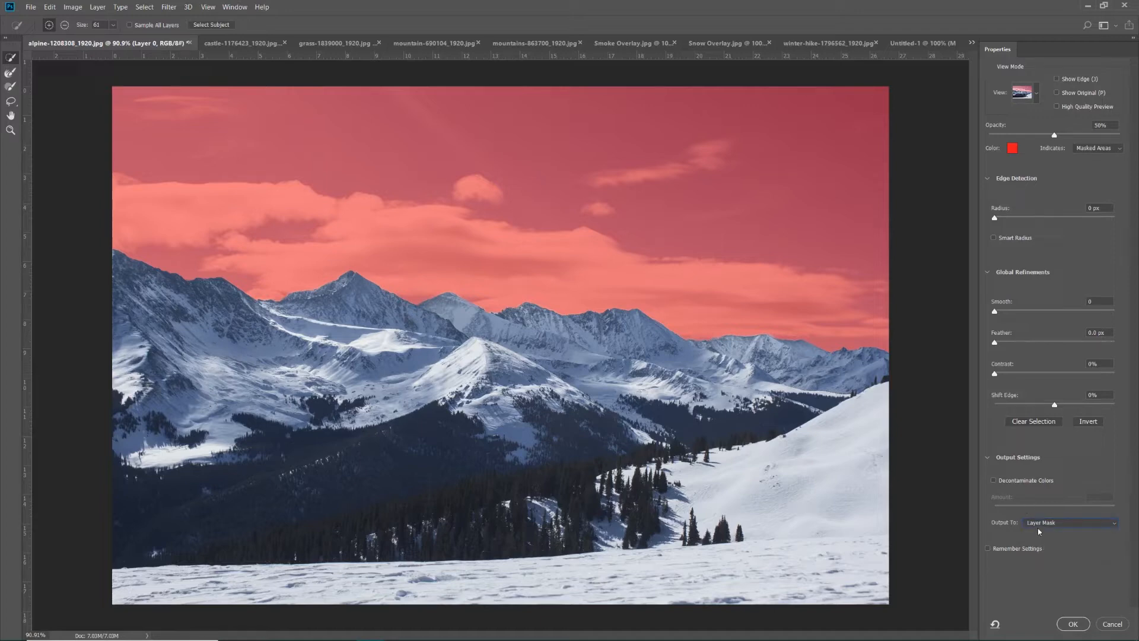
left_click(1073, 624)
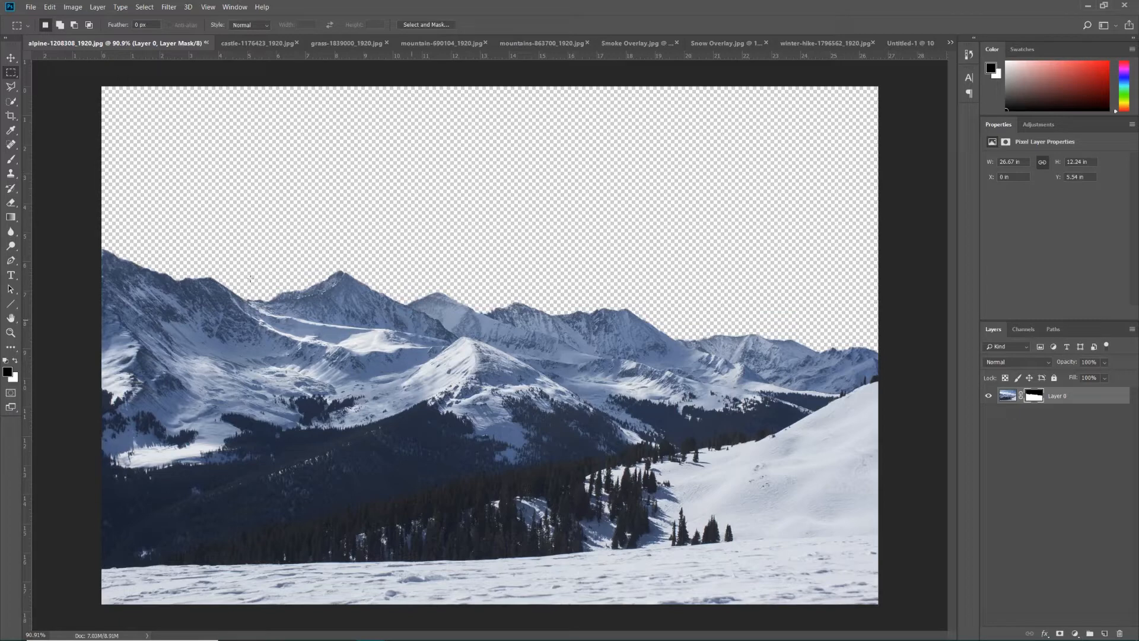
Try to copy the whole alpine canvas while its layer mask is active and paste it into Untitled-1.
left_click(141, 9)
left_click(146, 19)
left_click(50, 7)
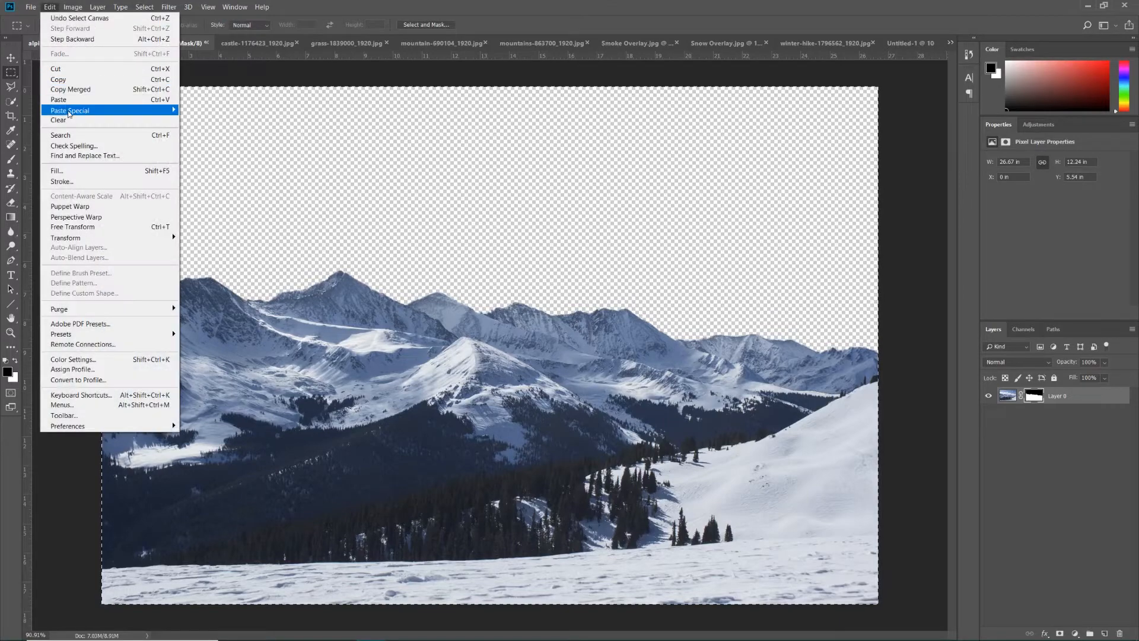
left_click(63, 81)
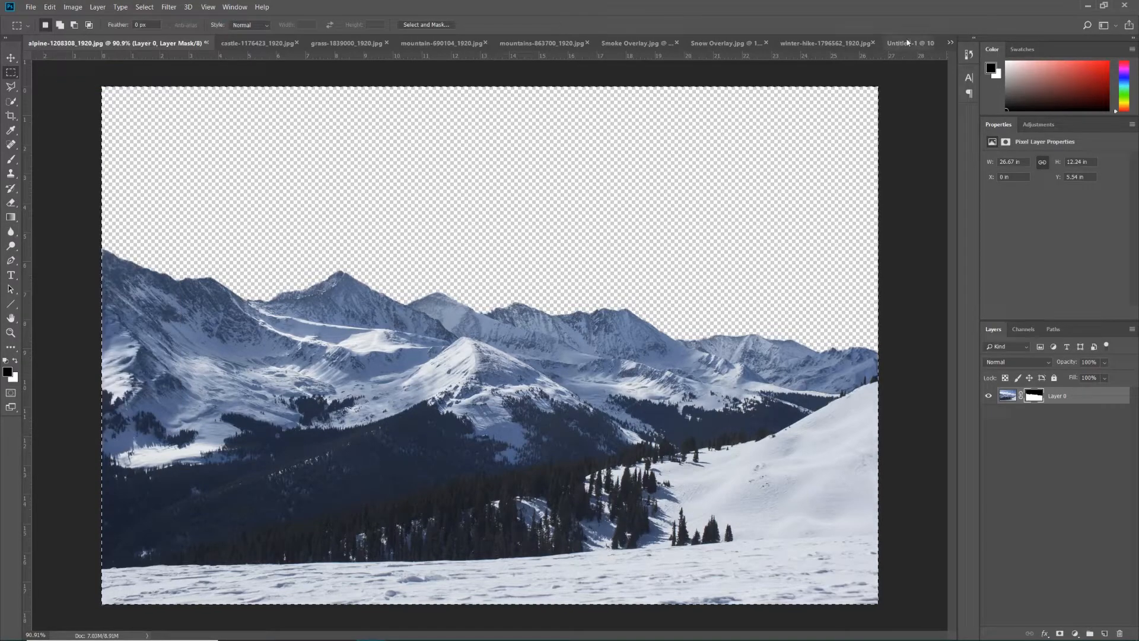
left_click(908, 44)
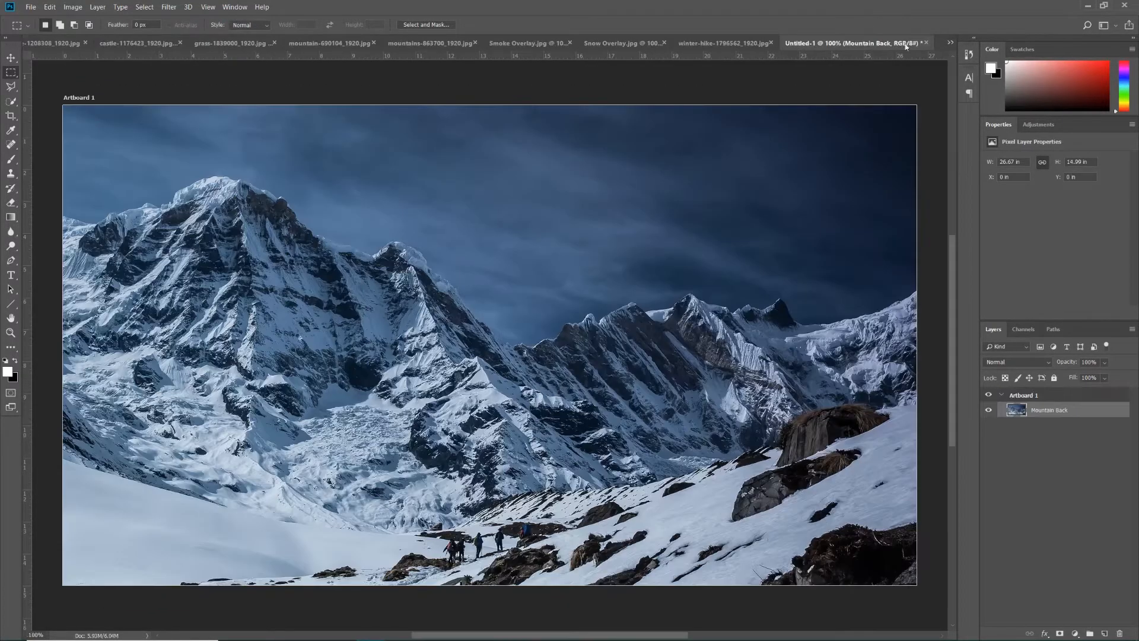
left_click(50, 7)
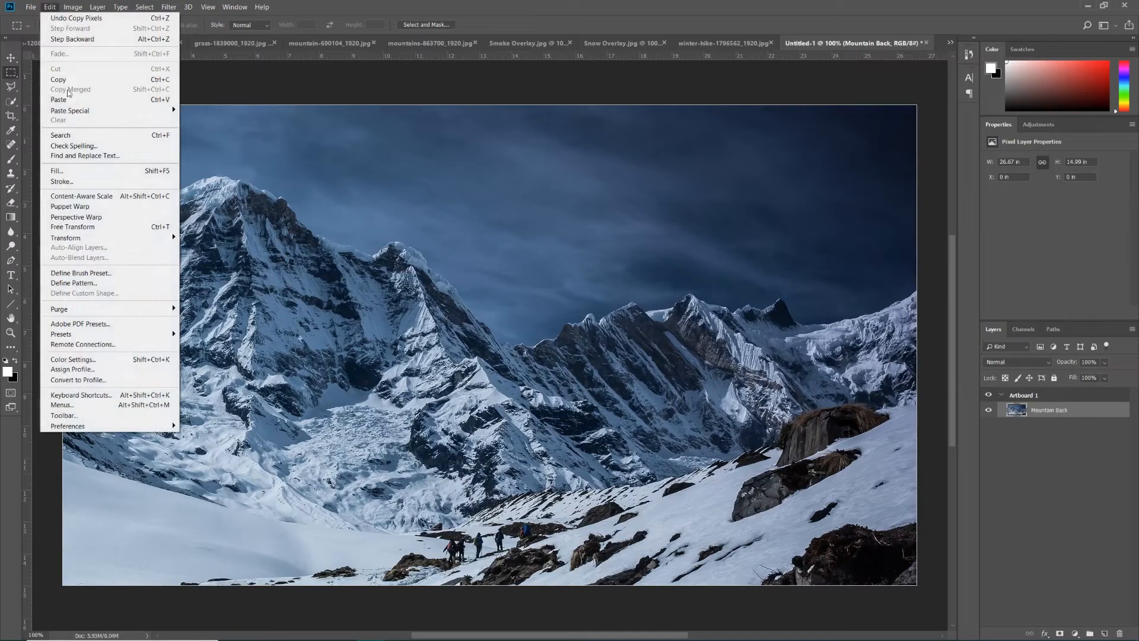
left_click(59, 99)
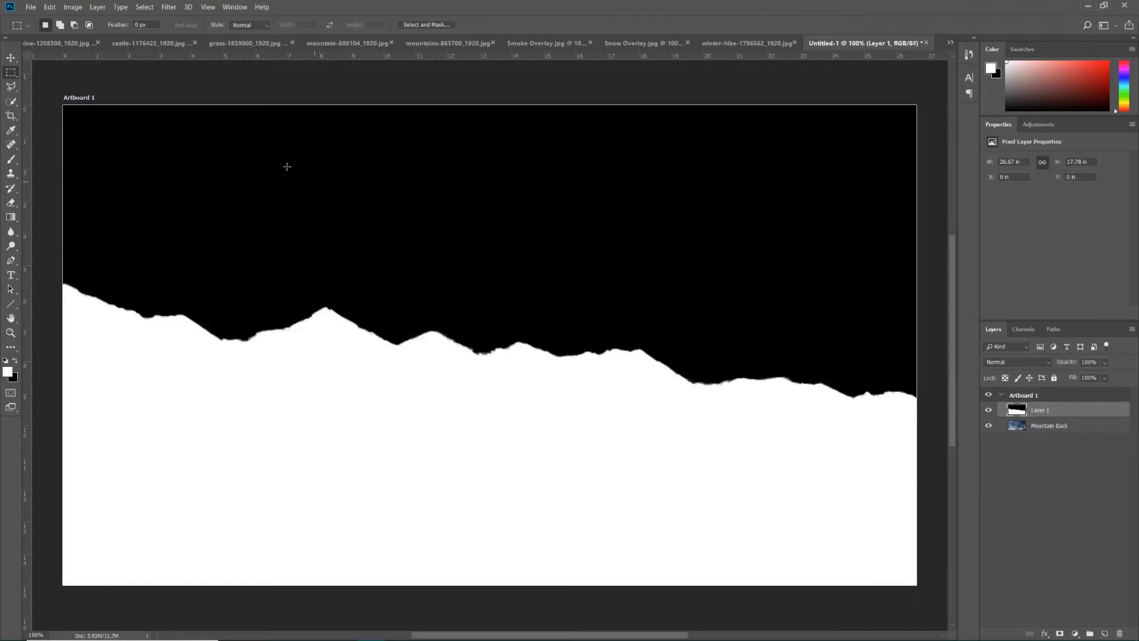
Replace the pasted black-and-white mask layer in Untitled-1 with a copy taken from the alpine layer's image content.
left_click(38, 41)
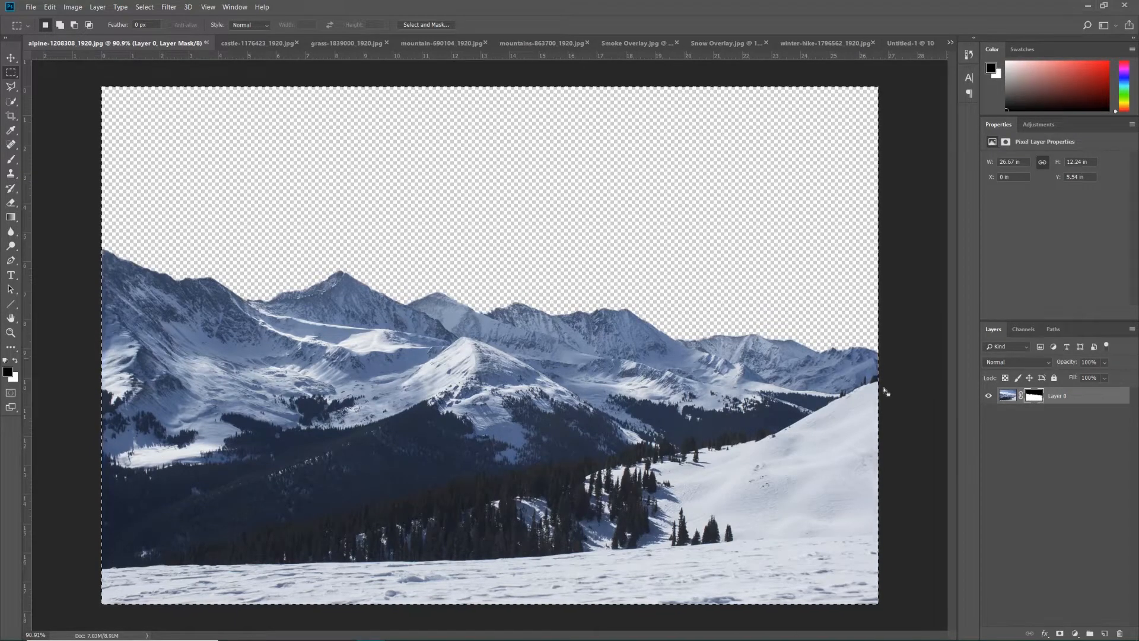
left_click(1009, 395)
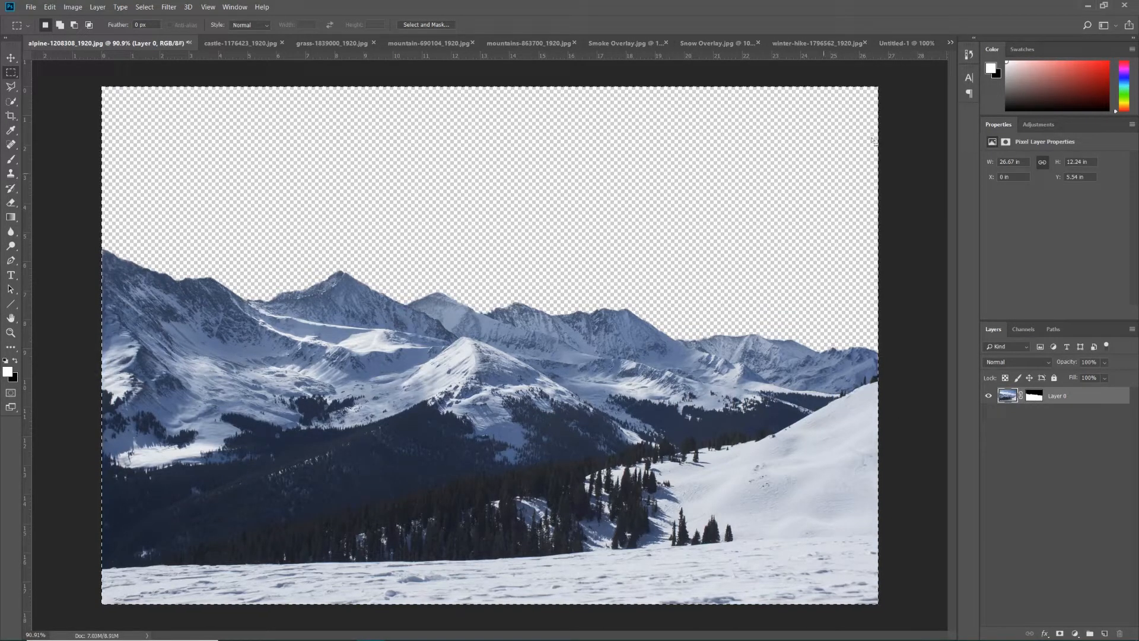
left_click(904, 43)
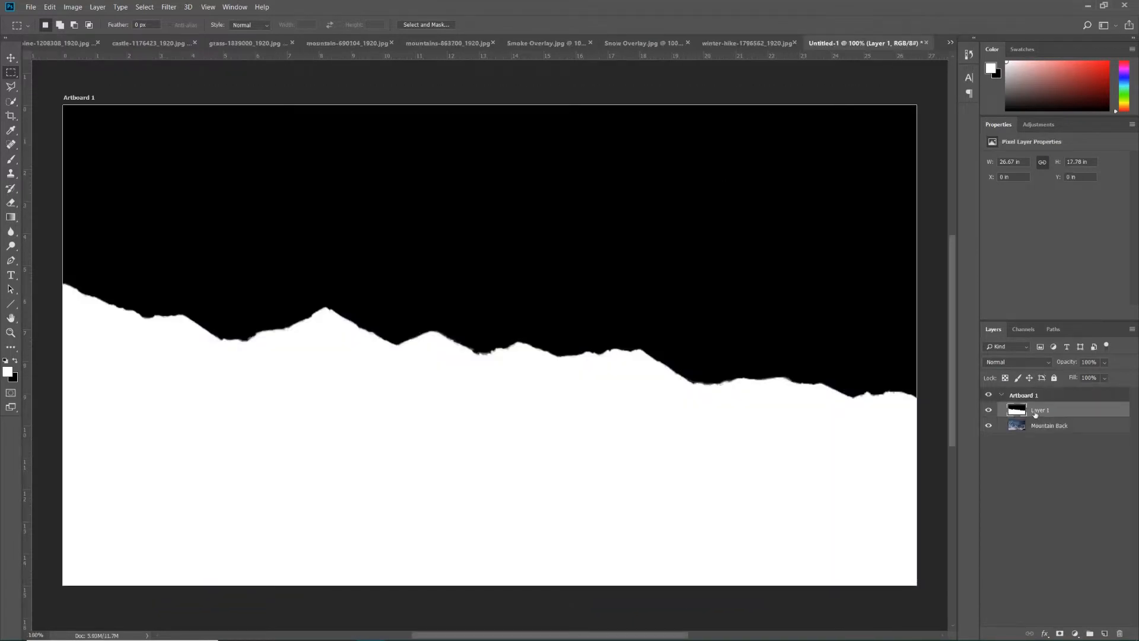
left_click_drag(1035, 414, 1119, 634)
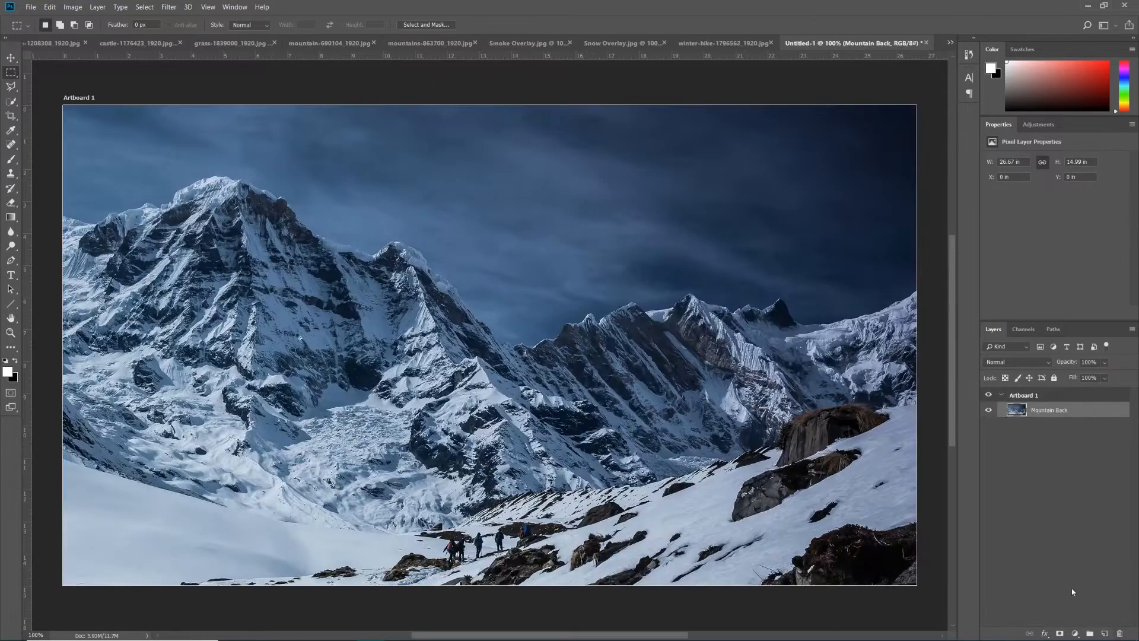
key("ctrl+z")
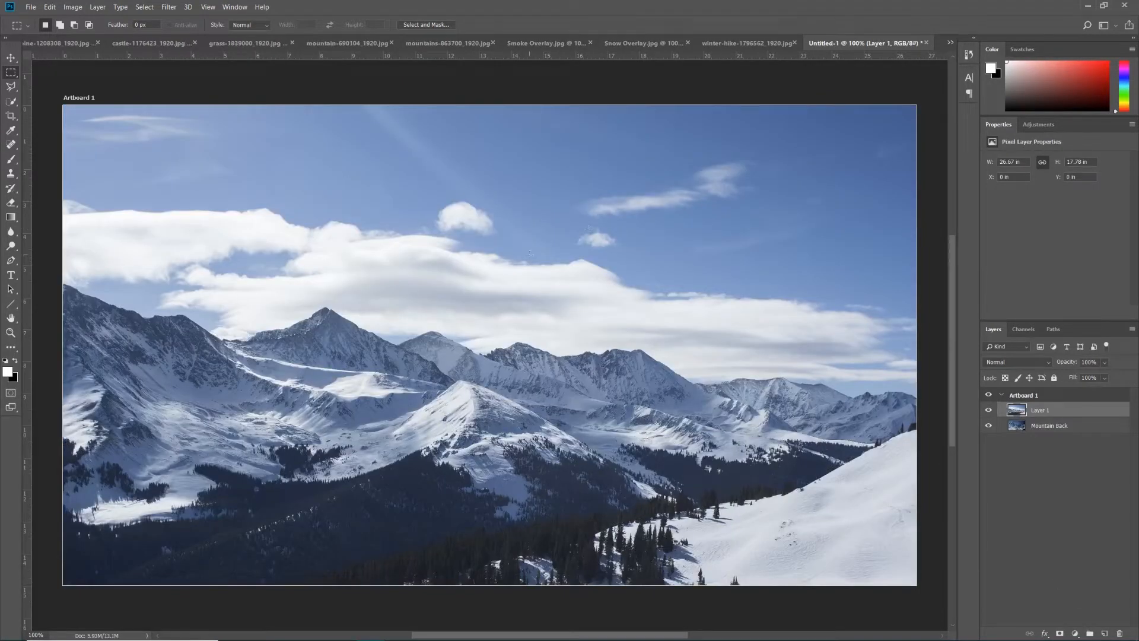
Compare the pasted alpine layer with the masked original and delete the pasted layer from Untitled-1.
left_click(51, 43)
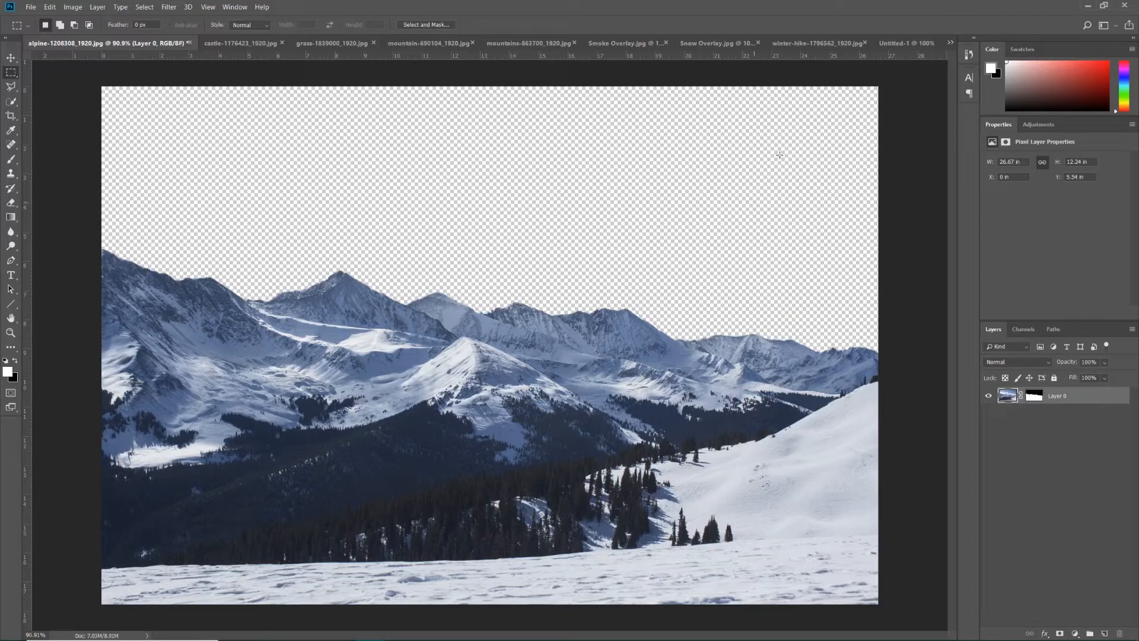
left_click(905, 43)
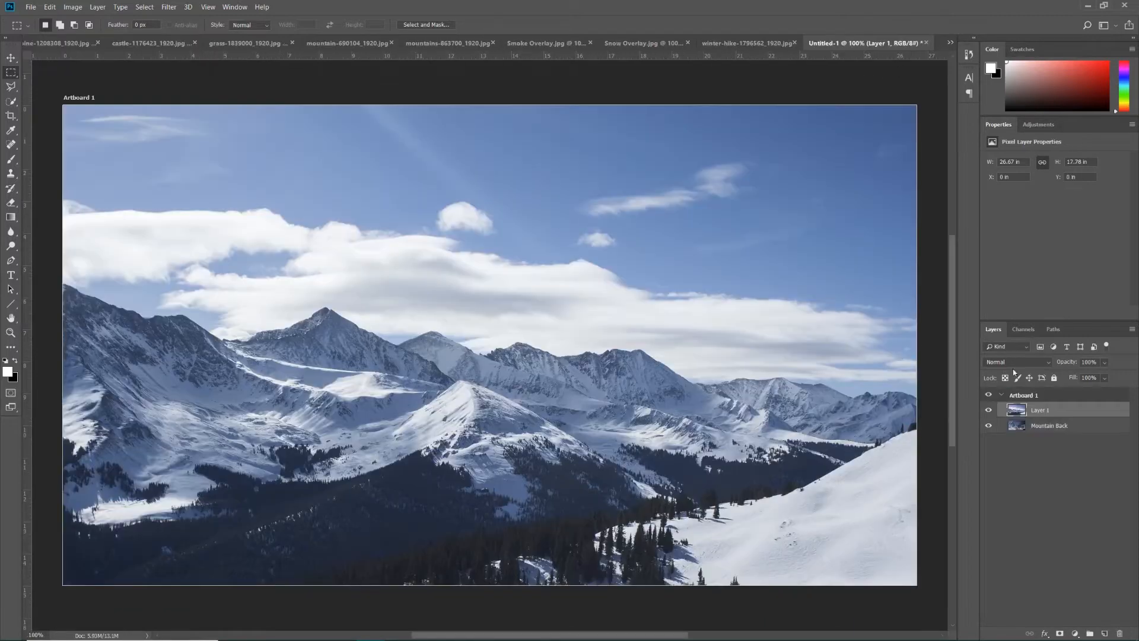
left_click_drag(1040, 411, 1119, 633)
Duplicate the masked Layer 0 of alpine-1208308_1920.jpg into Artboard 1 of the Untitled-1 document as Layer 1.
left_click(59, 47)
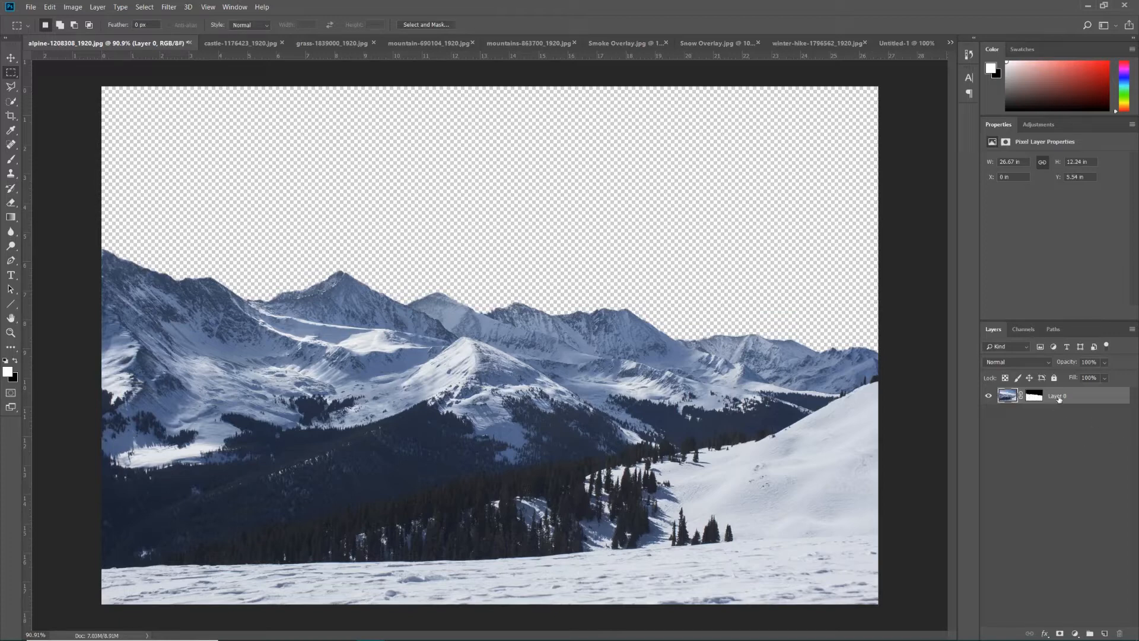
mouse_move(1056, 405)
left_mouse_down()
mouse_move(1085, 495)
mouse_move(1106, 631)
mouse_move(1074, 397)
left_mouse_up()
right_click(1062, 397)
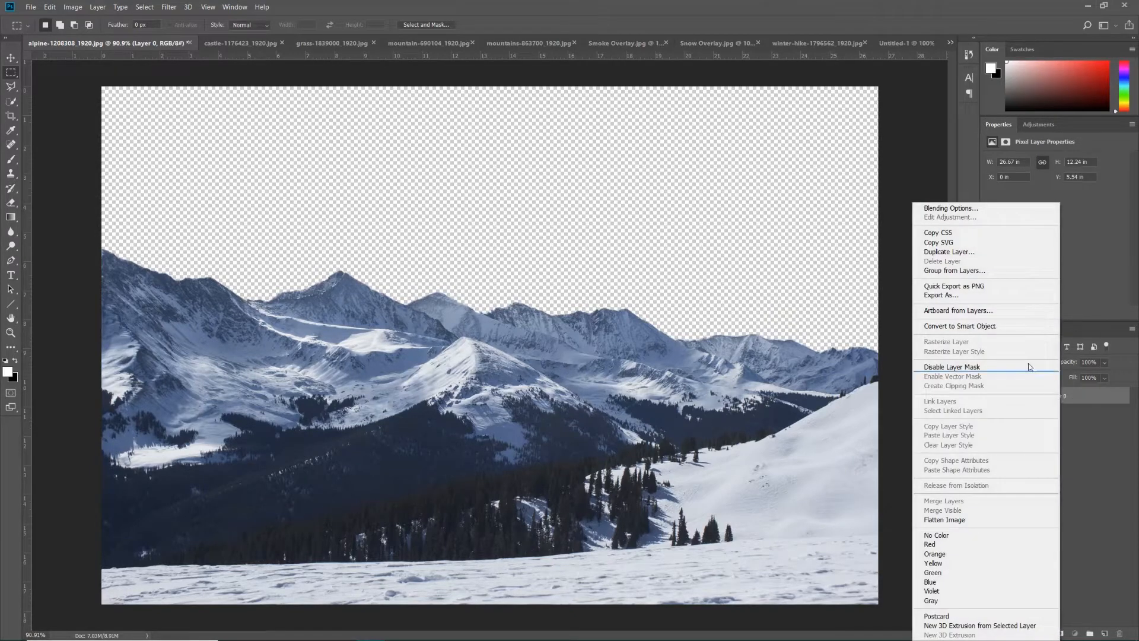
left_click(988, 253)
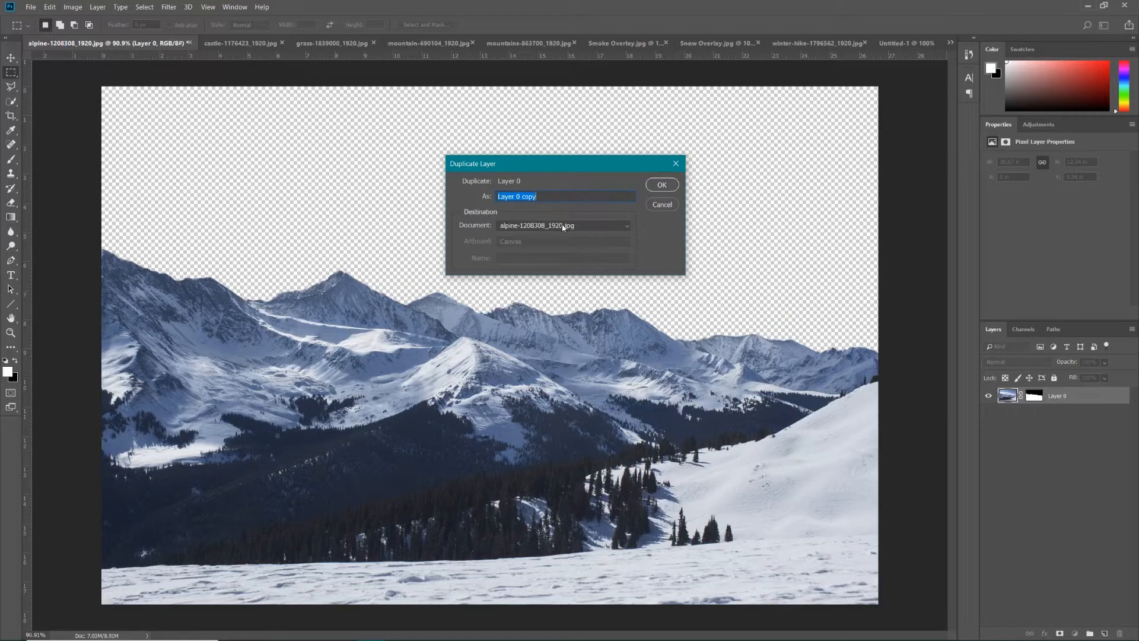
left_click(598, 227)
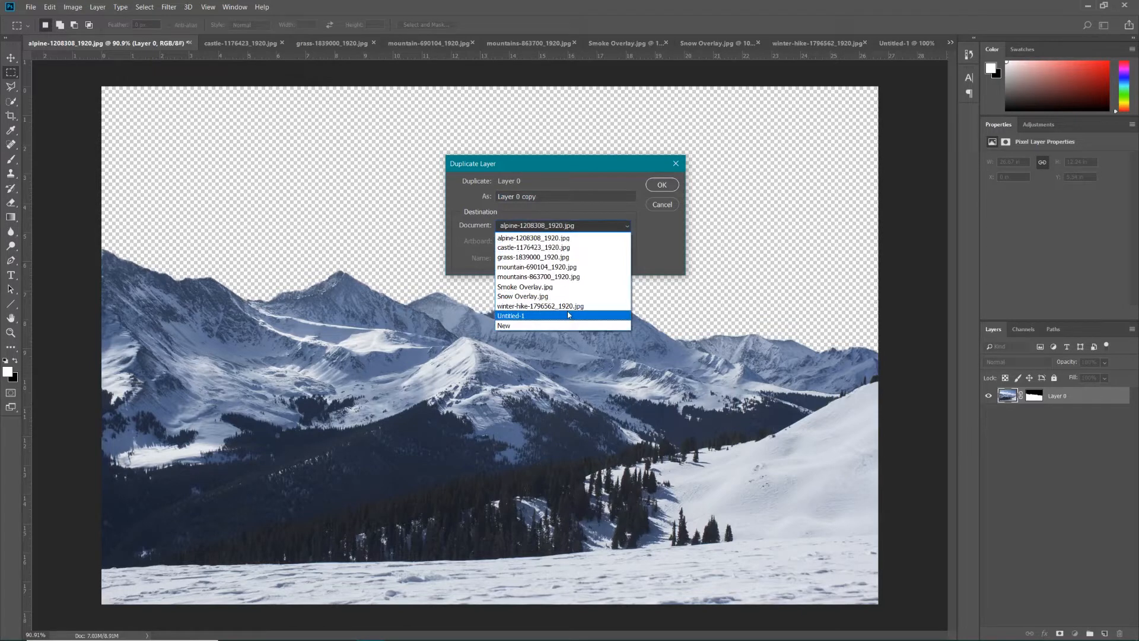
left_click(509, 316)
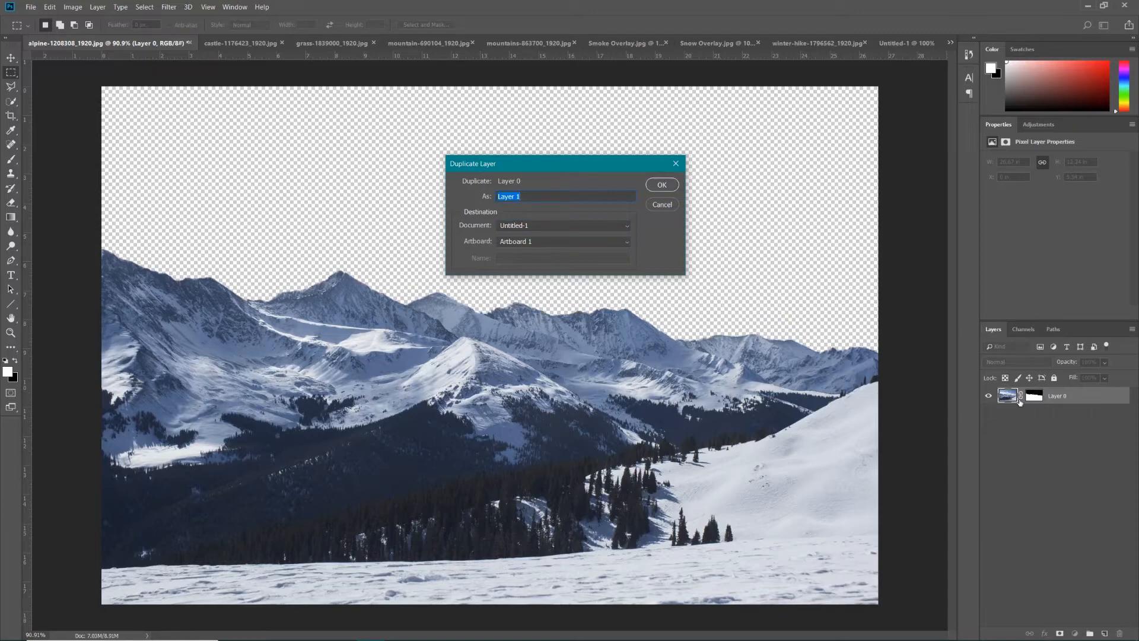
left_click(662, 185)
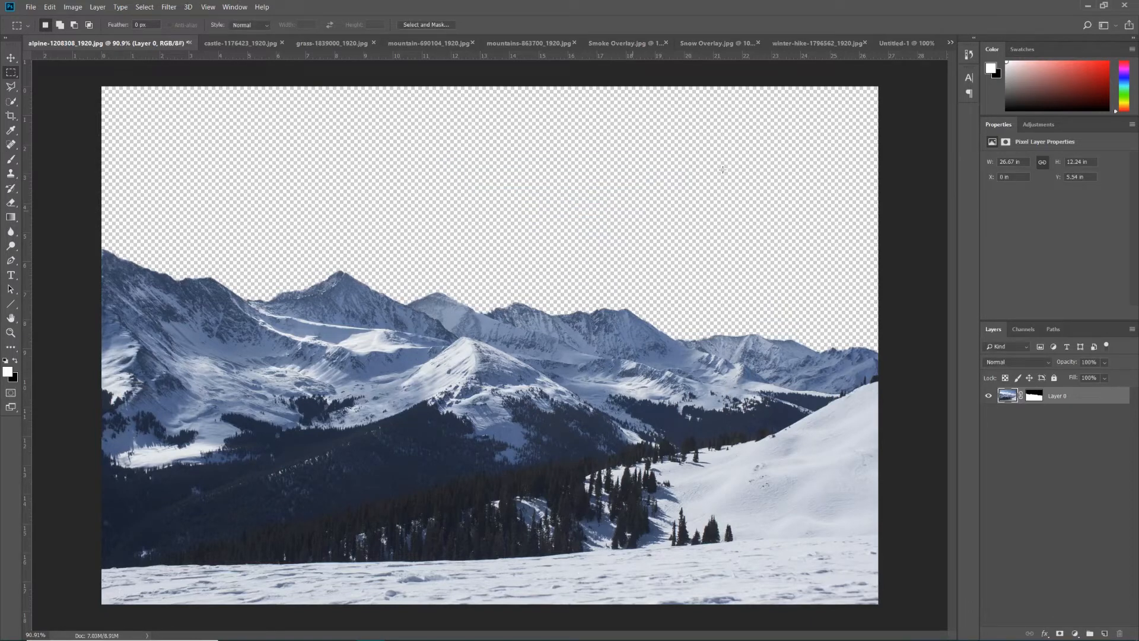
In Untitled-1, move the alpine layer down to span the artboard's full width, with its Y position at about 5.47 in.
left_click(916, 44)
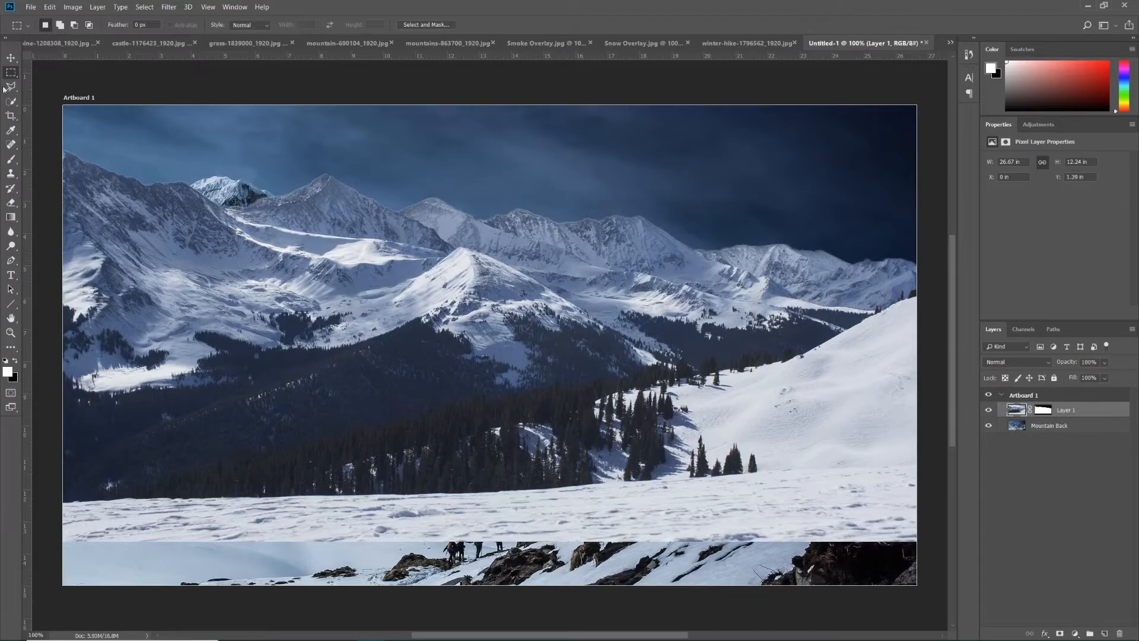
left_click(11, 57)
left_click_drag(394, 373, 349, 460)
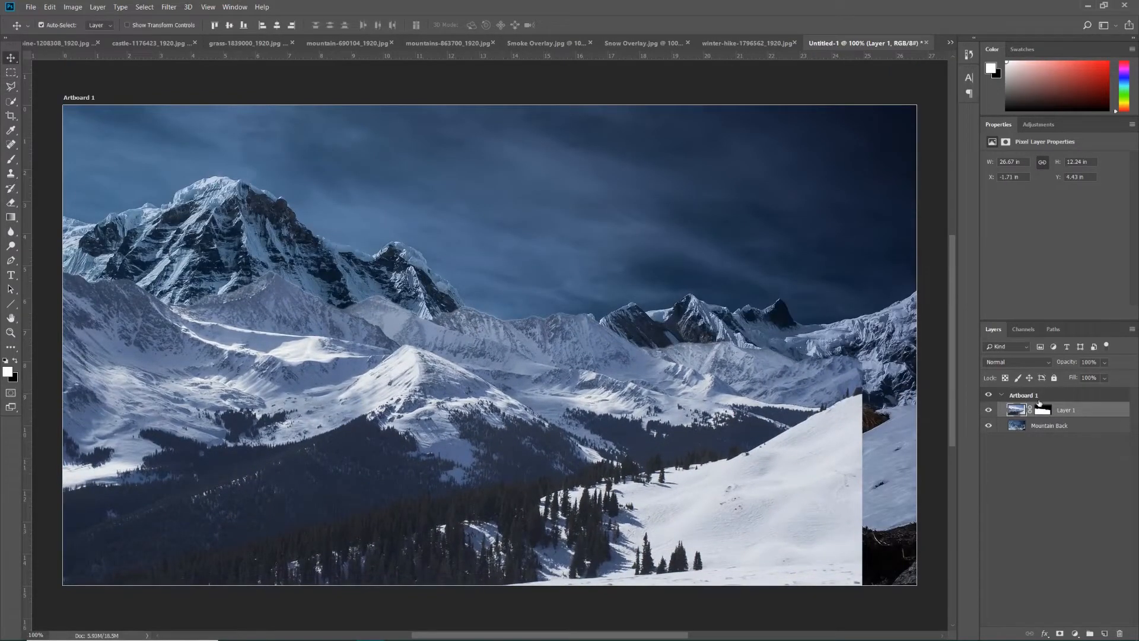
left_click_drag(798, 469, 742, 433)
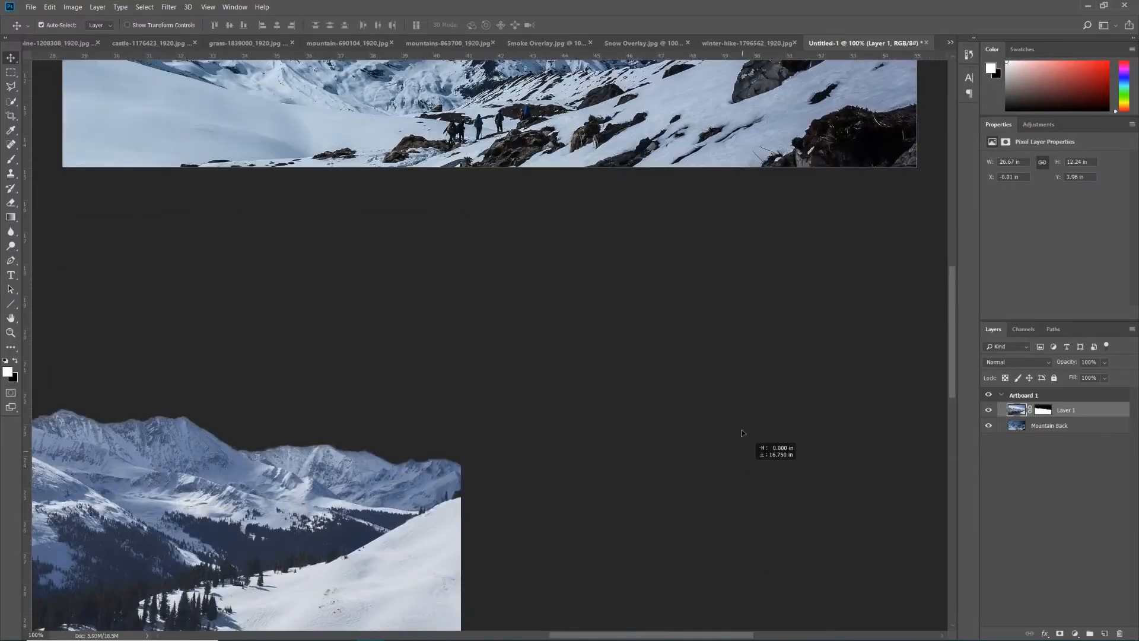
left_click_drag(739, 285, 737, 282)
left_click_drag(617, 169, 603, 450)
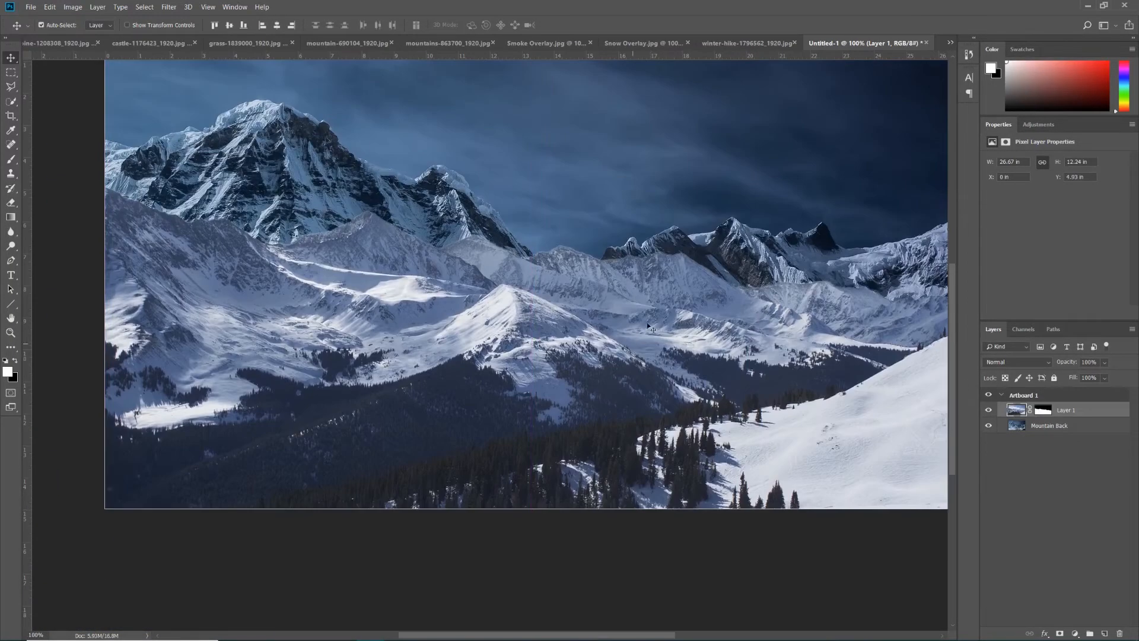
left_click_drag(653, 269, 618, 325)
mouse_move(534, 377)
left_mouse_down()
mouse_move(533, 404)
mouse_move(539, 376)
left_mouse_up()
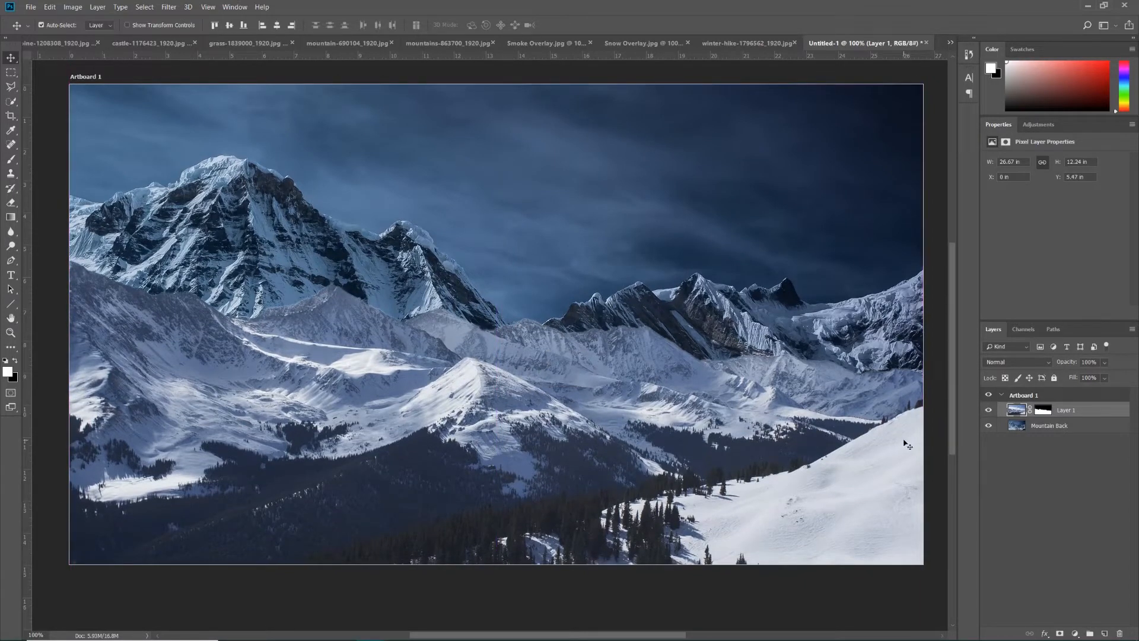
Rename the alpine layer "Mountain Middle".
double_click(1066, 410)
type("Mountain Middle")
key("Return")
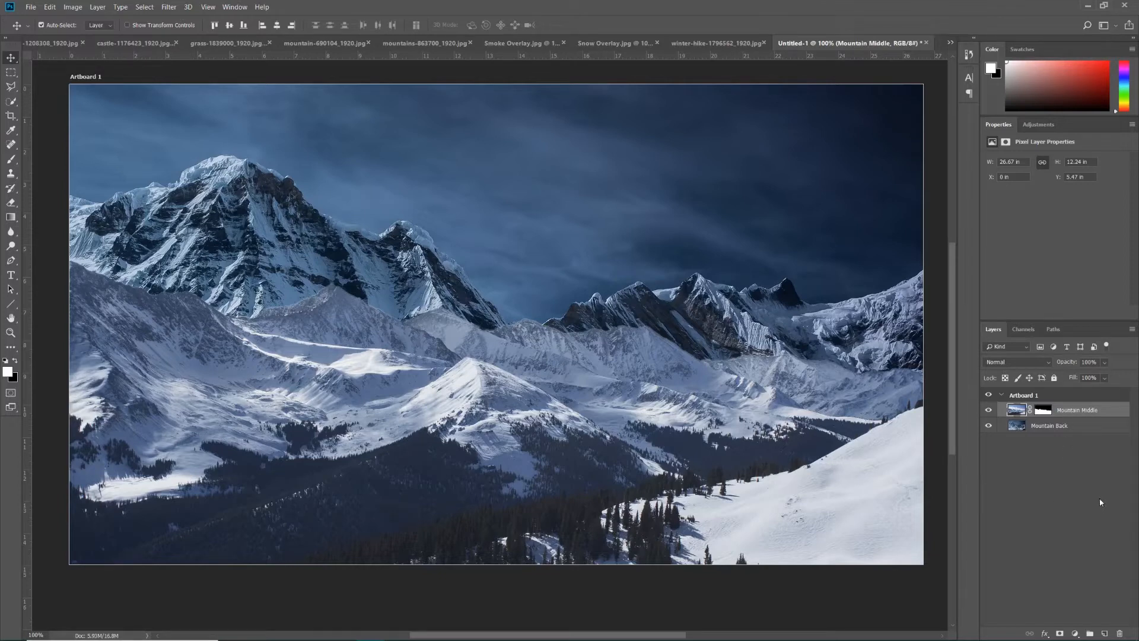
Switch to mountains-863700_1920.jpg, unlock its Background layer and open the Select and Mask workspace.
left_click(407, 43)
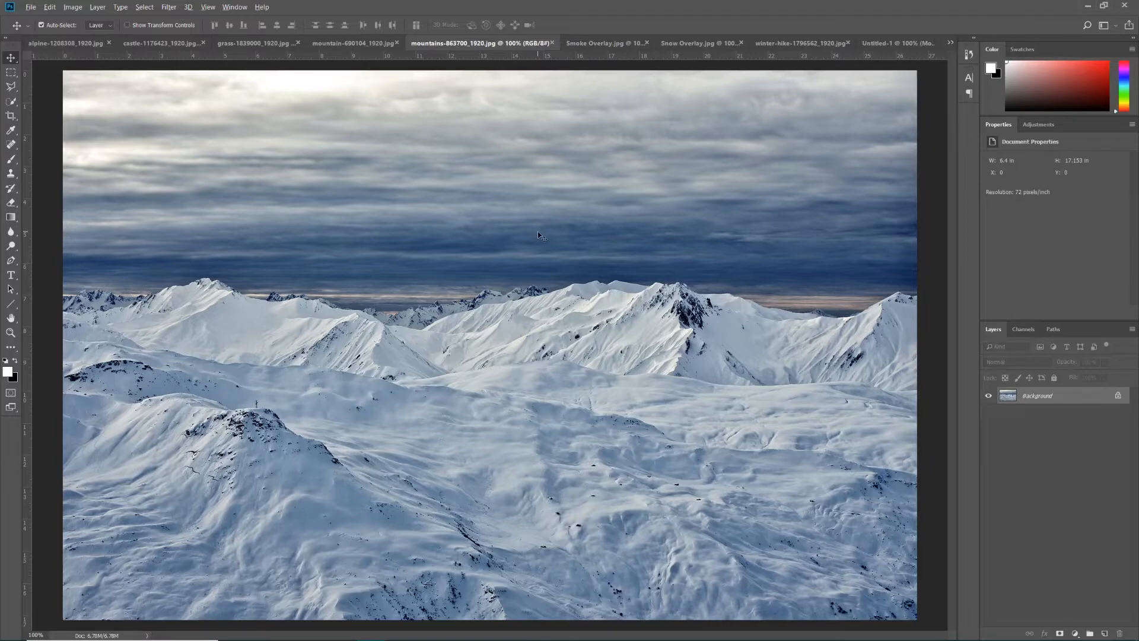
scroll(538, 237, "down", 1)
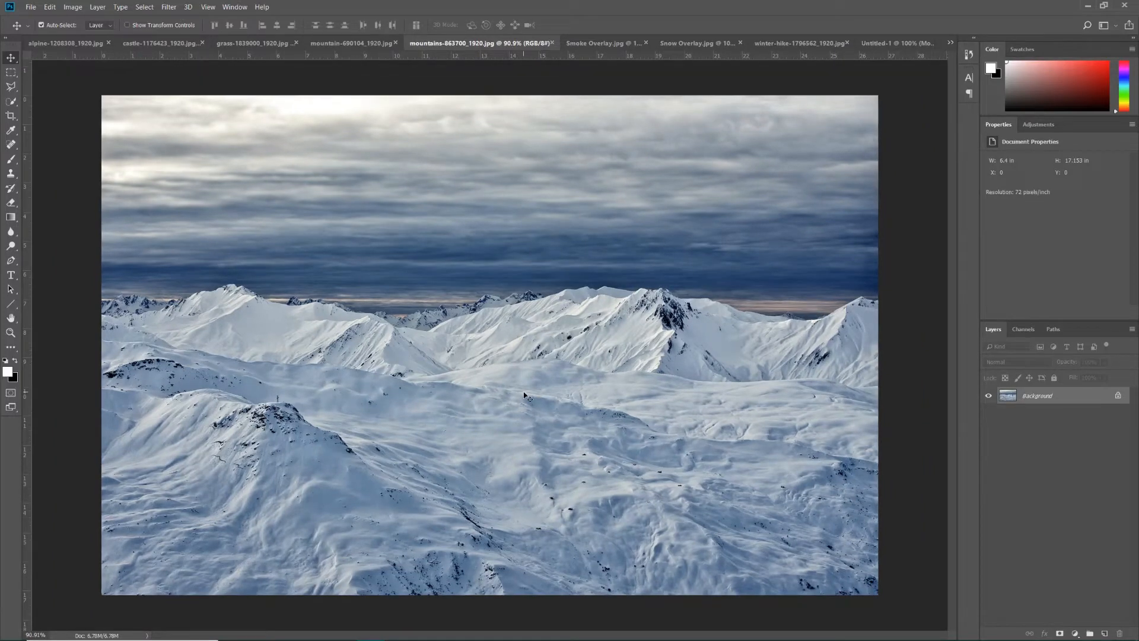
left_click(1118, 396)
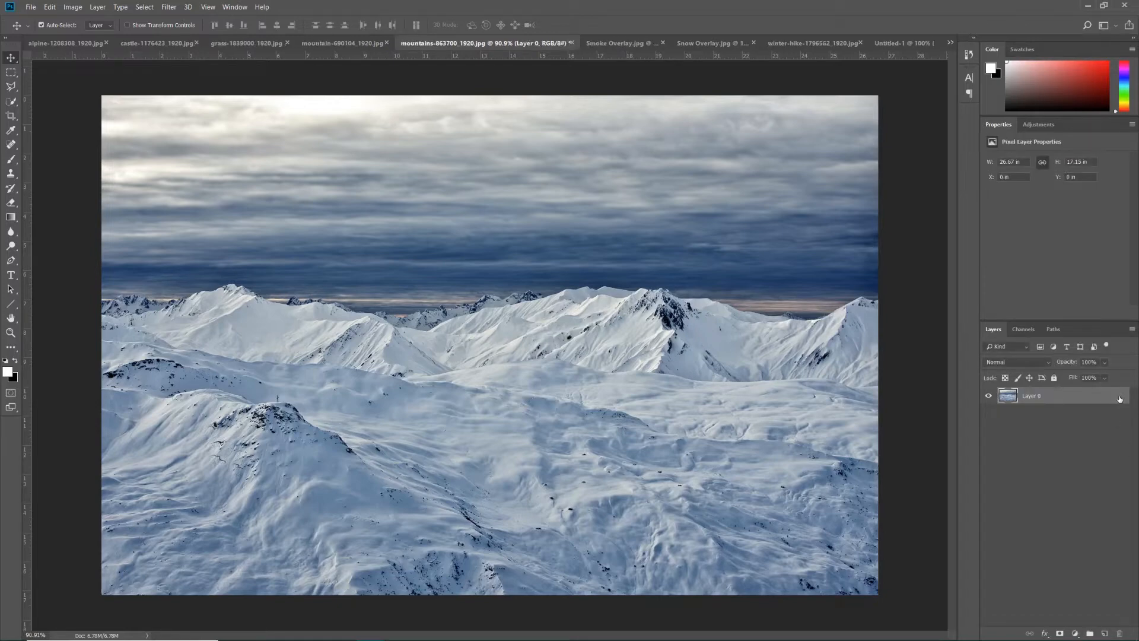
left_click(11, 71)
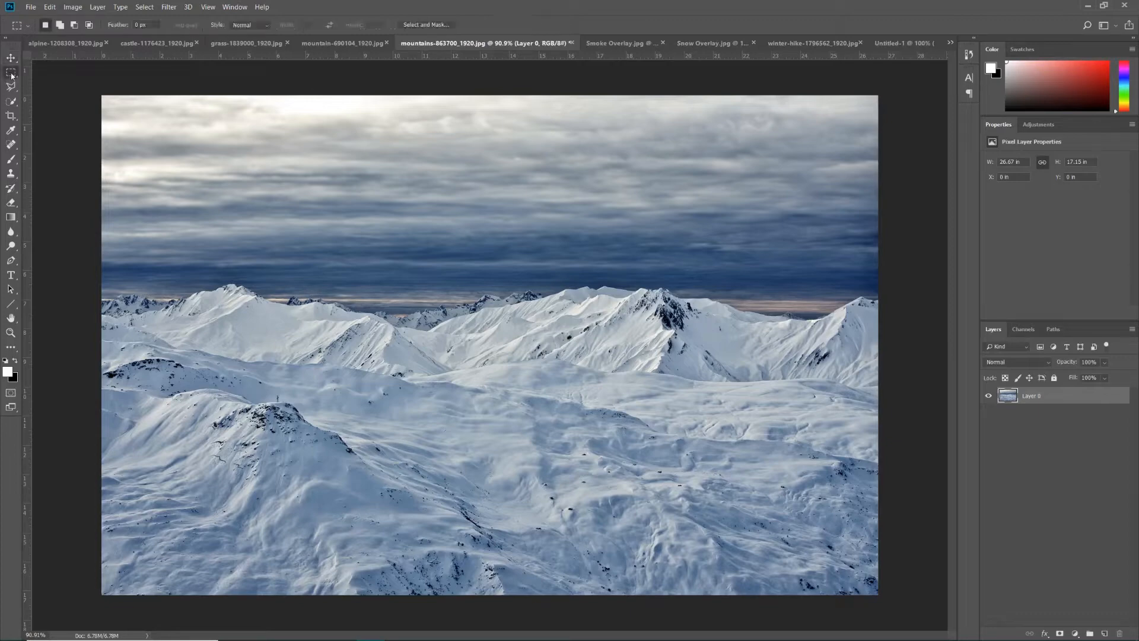
left_click(426, 25)
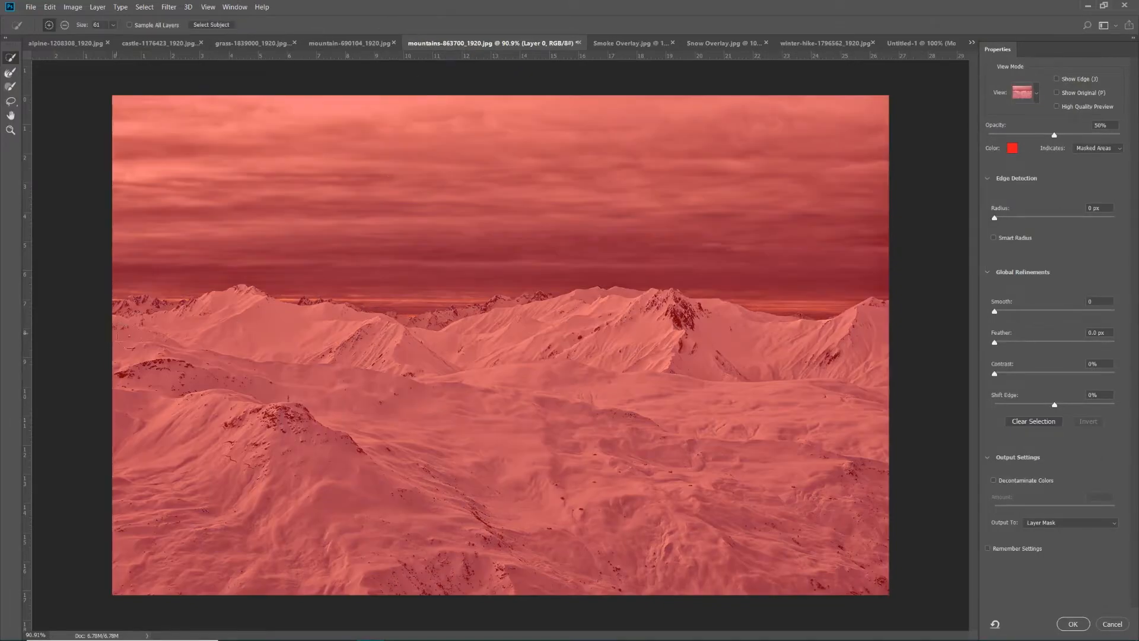
Quick-select the snowy mountains and foreground up to the skyline, including the small dark peaks at the image's far left.
mouse_move(110, 336)
left_mouse_down()
mouse_move(295, 329)
mouse_move(452, 373)
mouse_move(499, 350)
mouse_move(617, 323)
mouse_move(659, 344)
mouse_move(720, 335)
left_mouse_up()
mouse_move(861, 380)
left_mouse_down()
mouse_move(837, 454)
mouse_move(510, 546)
mouse_move(158, 456)
left_mouse_up()
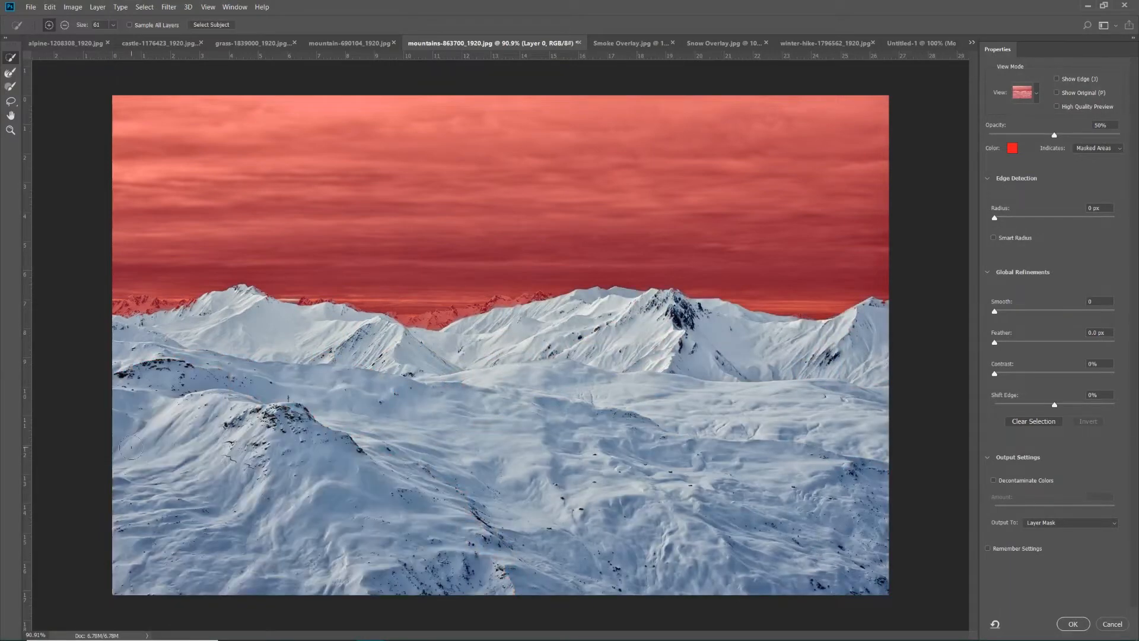
left_click_drag(146, 320, 141, 306)
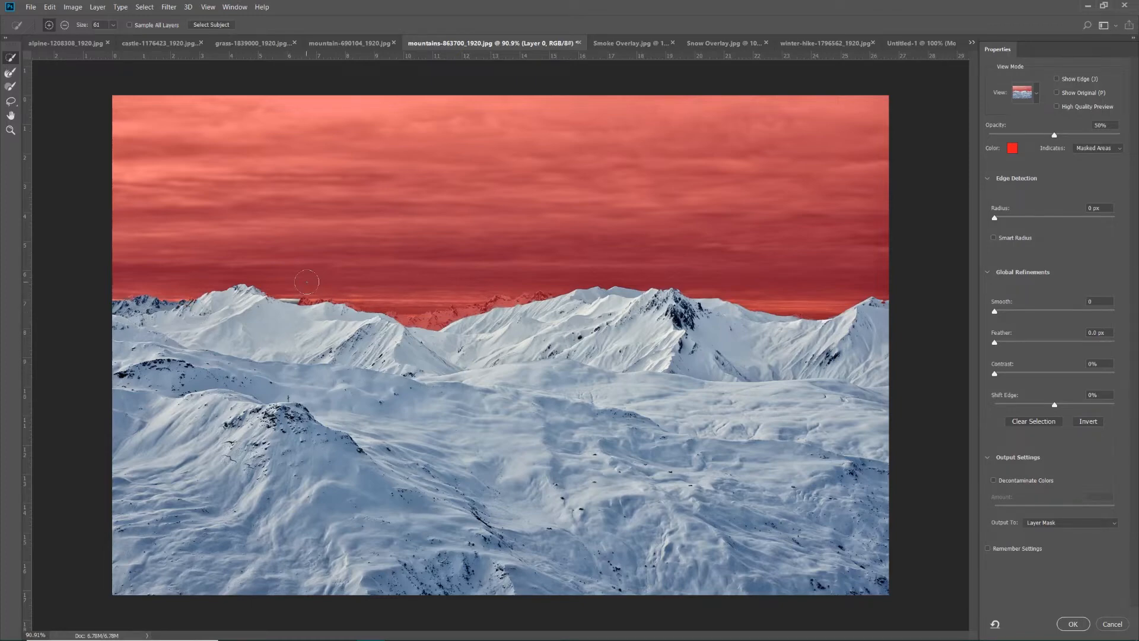
Subtract the stray sky slivers along the ridge beside the left peak from the selection, using a brush size of 9.
scroll(260, 273, "up", 7)
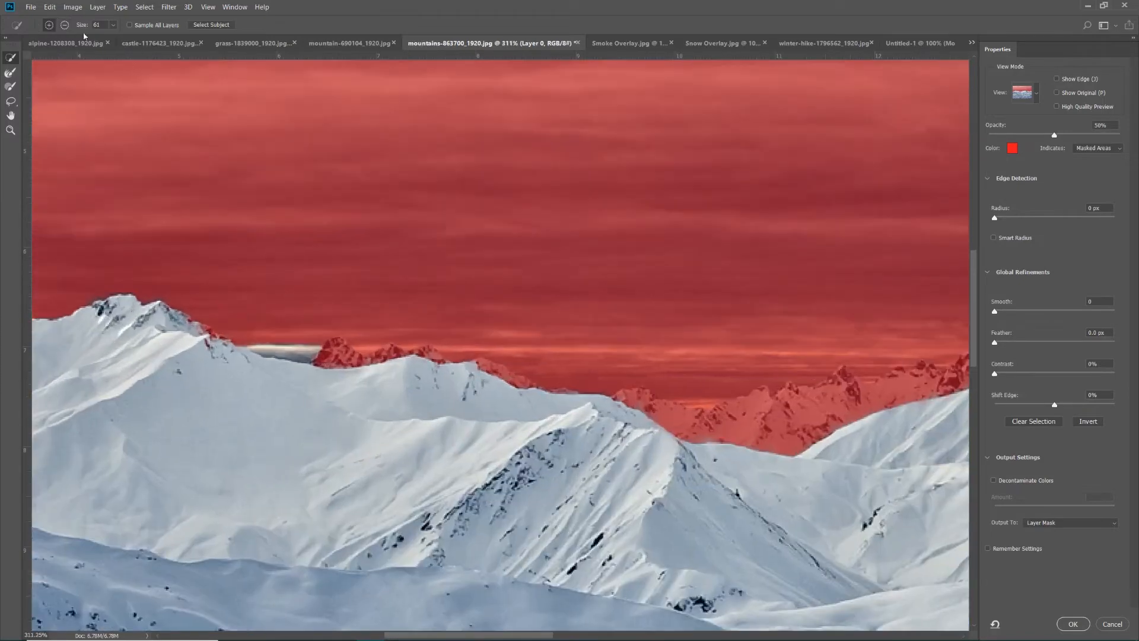
left_click(65, 26)
key("bracketleft")
key("bracketleft")
key("bracketleft")
key("bracketleft")
key("bracketright")
key("bracketright")
key("bracketleft")
key("bracketleft")
key("bracketleft")
key("bracketleft")
mouse_move(266, 336)
left_mouse_down()
mouse_move(257, 344)
mouse_move(288, 344)
mouse_move(268, 343)
left_mouse_up()
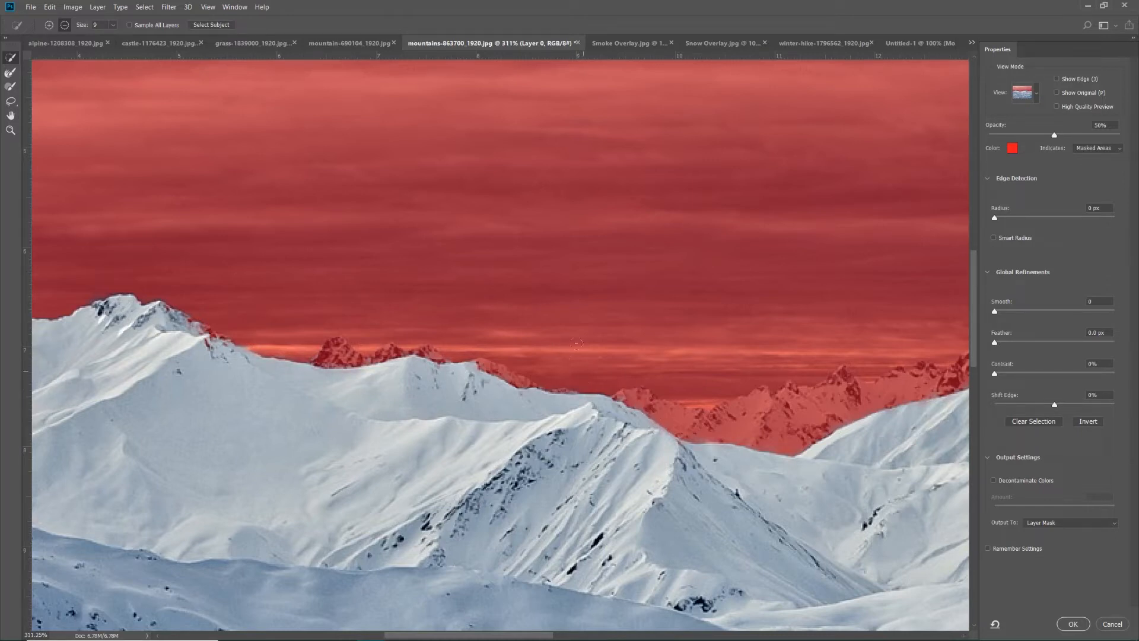
scroll(483, 316, "down", 4)
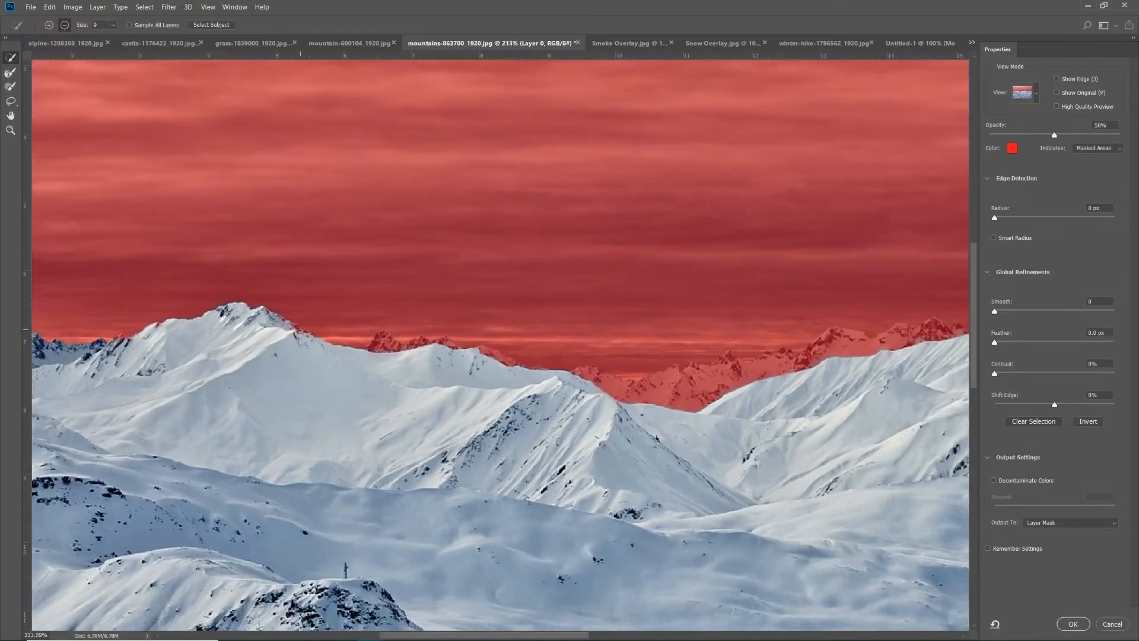
left_click_drag(294, 330, 297, 340)
scroll(374, 347, "down", 2)
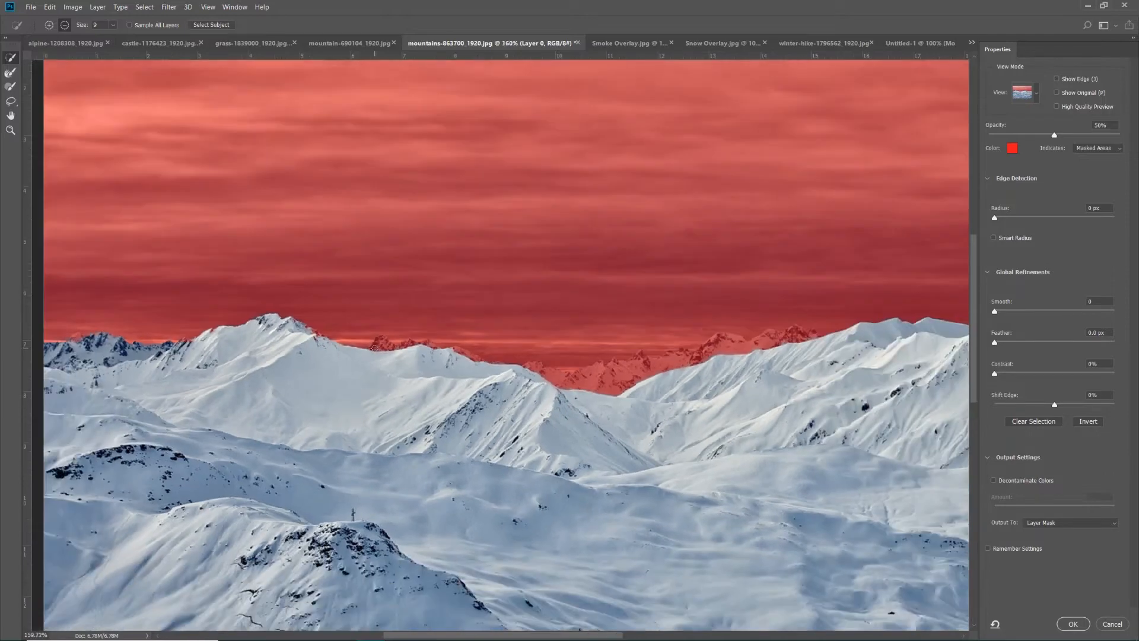
Return the Quick Selection tool to add mode and output the mountain selection as a layer mask.
left_click(48, 26)
scroll(317, 343, "down", 3)
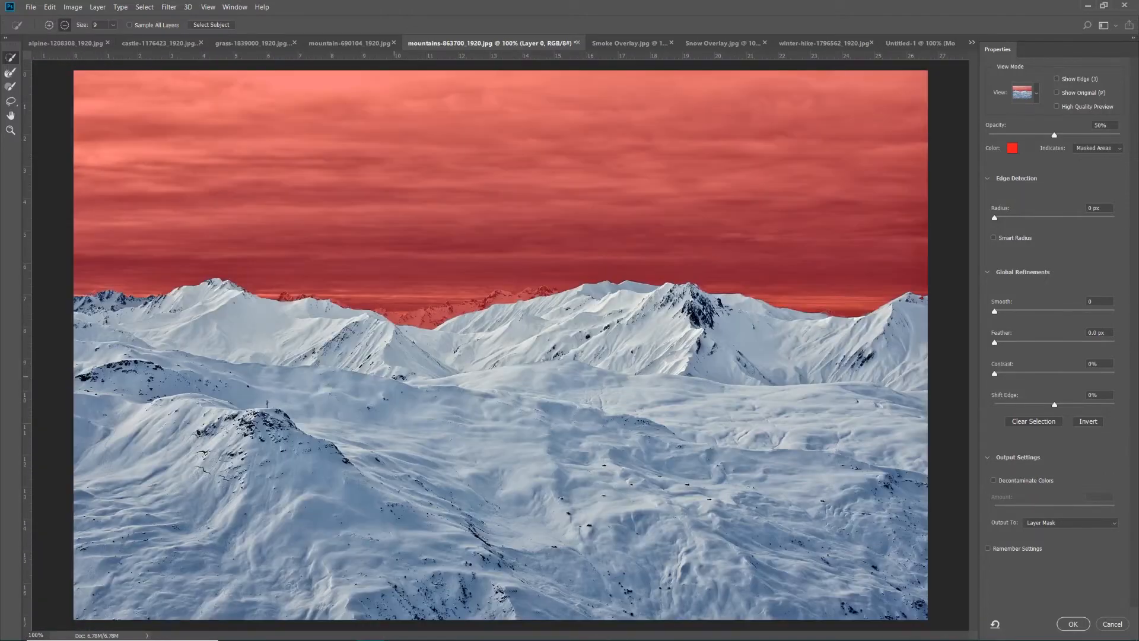
scroll(394, 379, "down", 1)
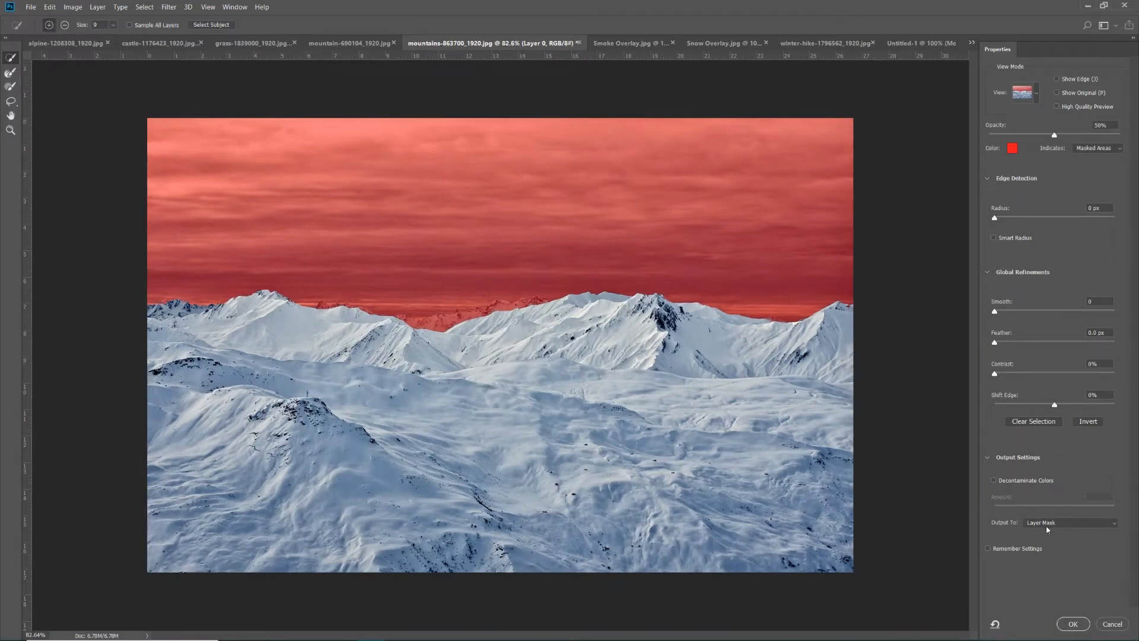
left_click(1073, 623)
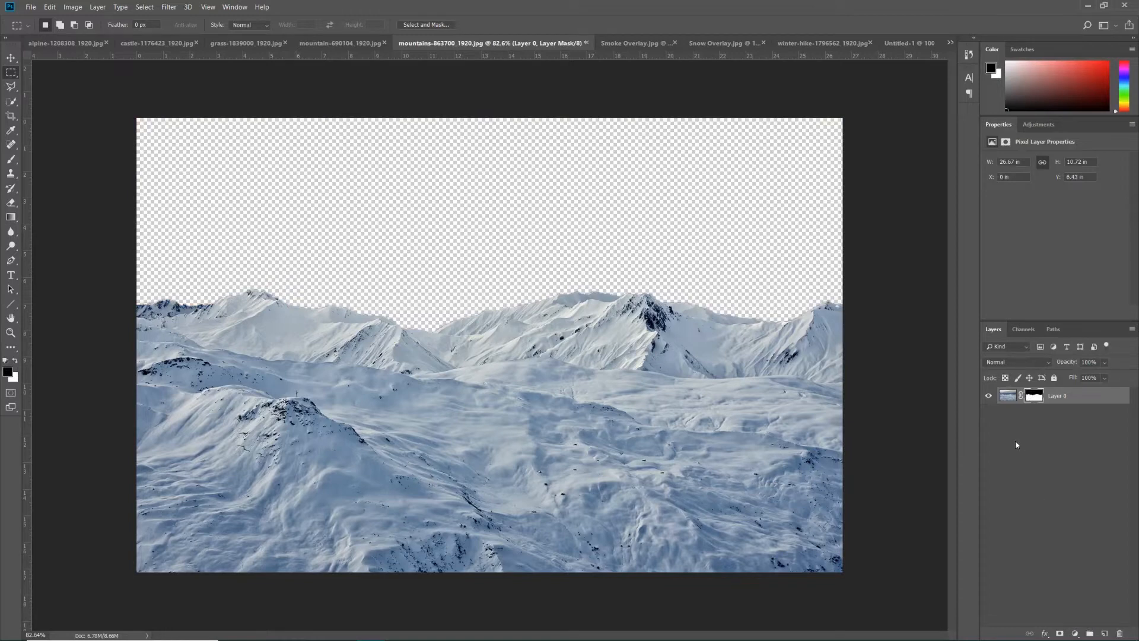
Duplicate the masked Layer 0 of mountains-863700_1920.jpg into Artboard 1 of the Untitled-1 document as Layer 1.
right_click(1066, 398)
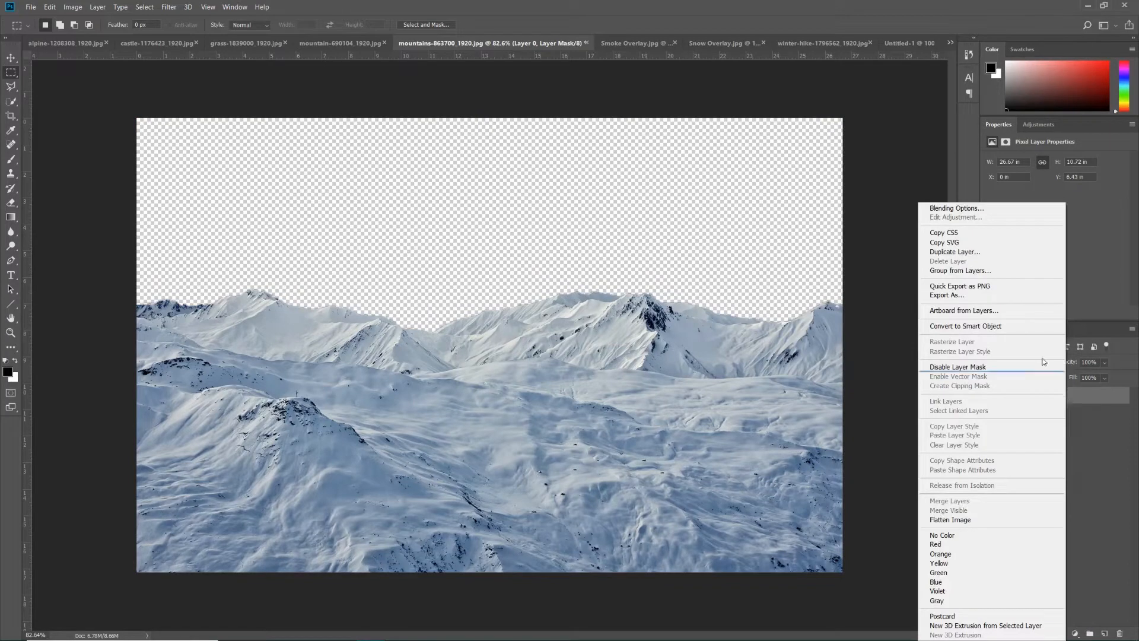
left_click(989, 253)
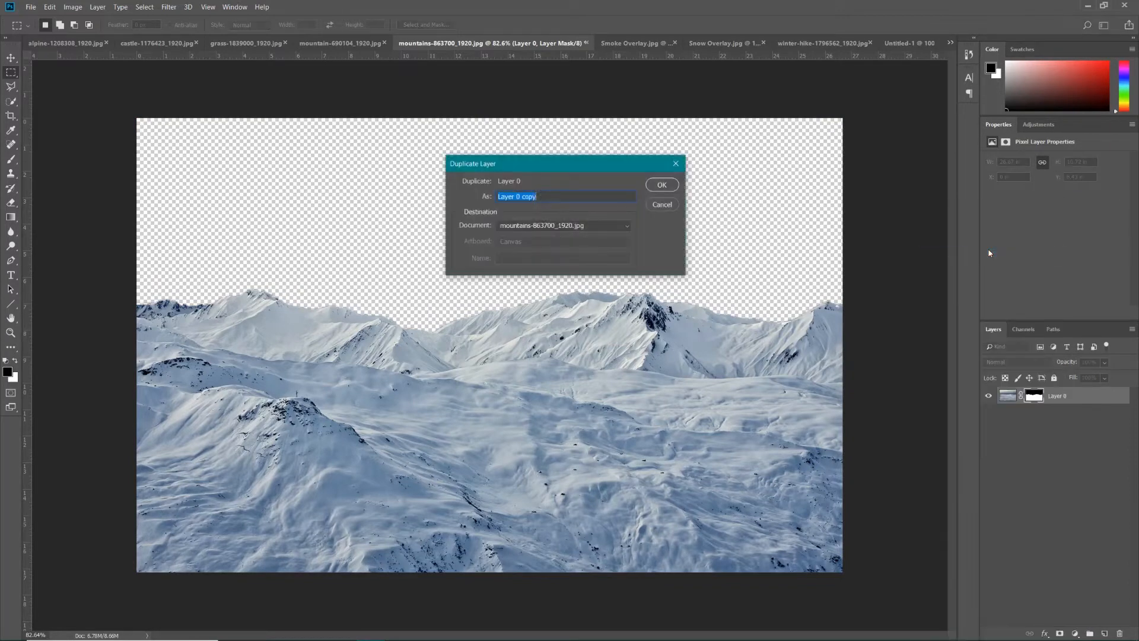
left_click(542, 228)
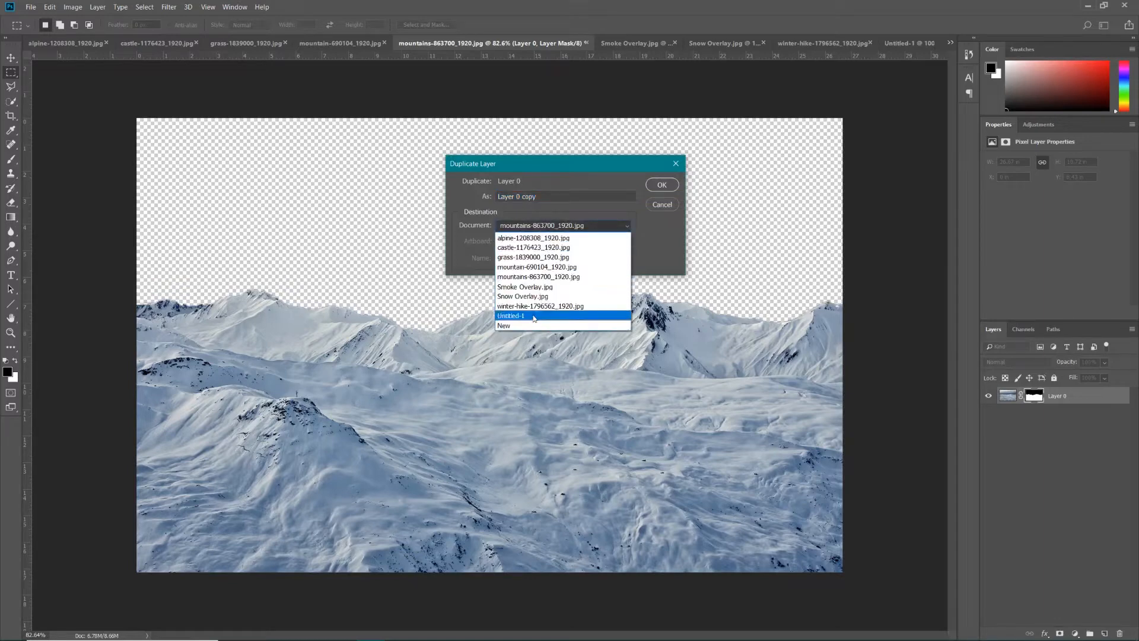
left_click(534, 319)
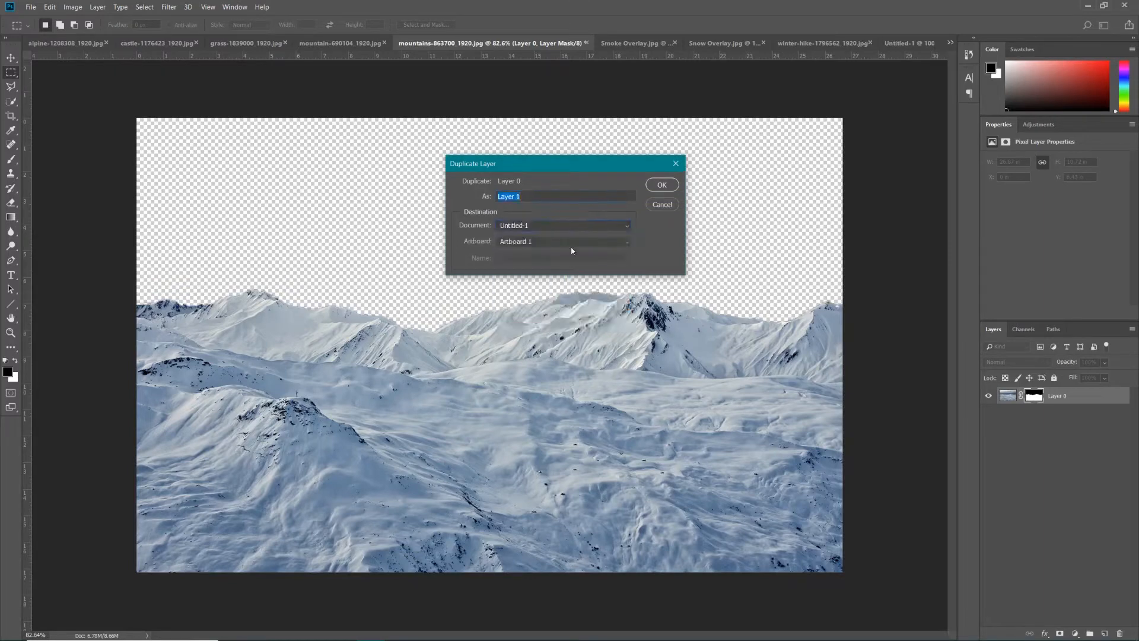
left_click(662, 185)
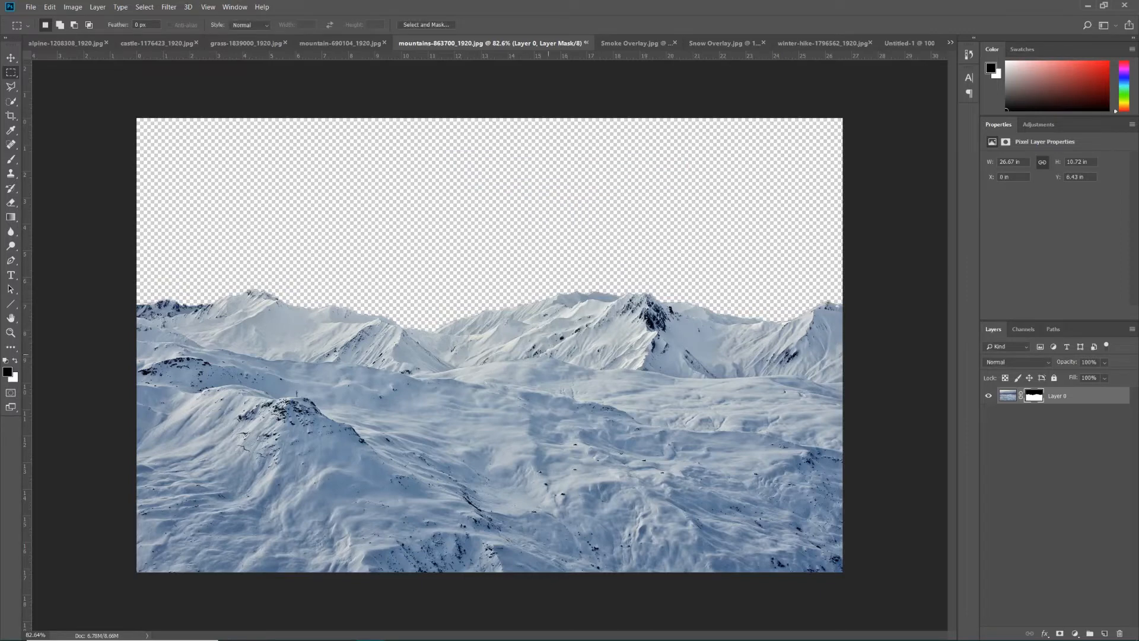
In Untitled-1, move the new snowy mountain layer down across the artboard's lower part, with its Y position at about 8.47 in.
left_click(899, 43)
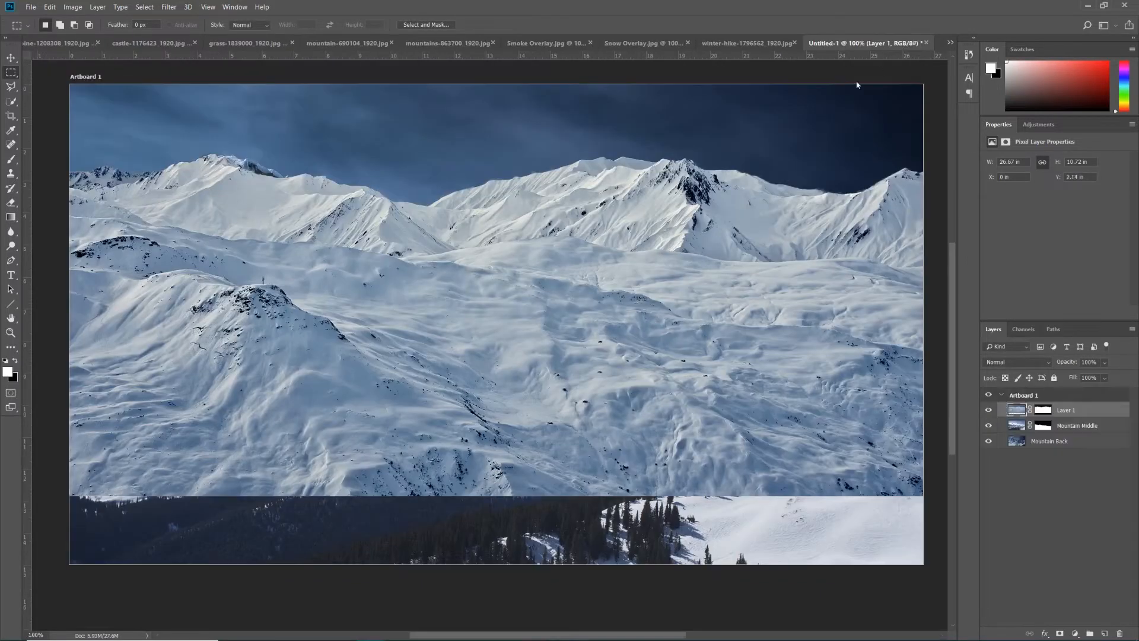
key("v")
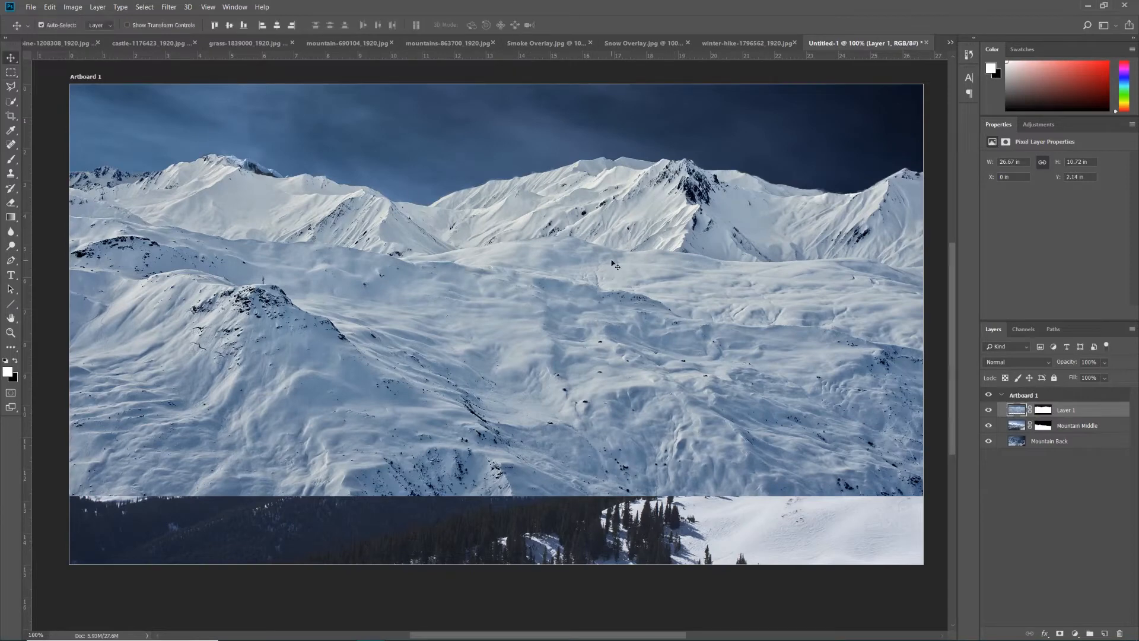
left_click_drag(614, 265, 619, 405)
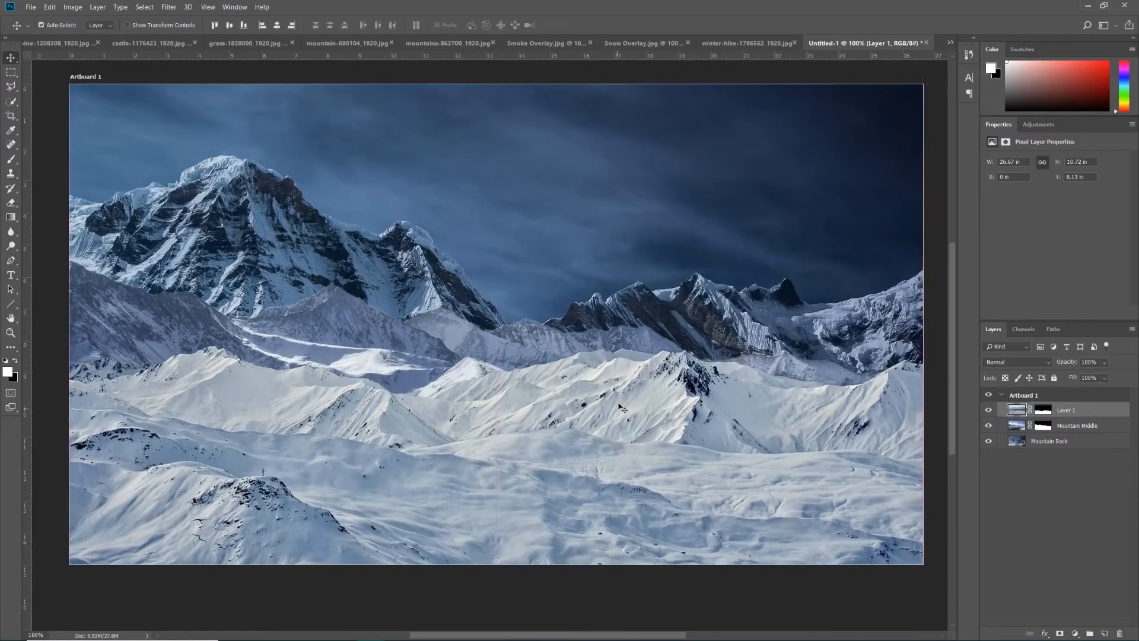
left_click_drag(792, 413, 794, 486)
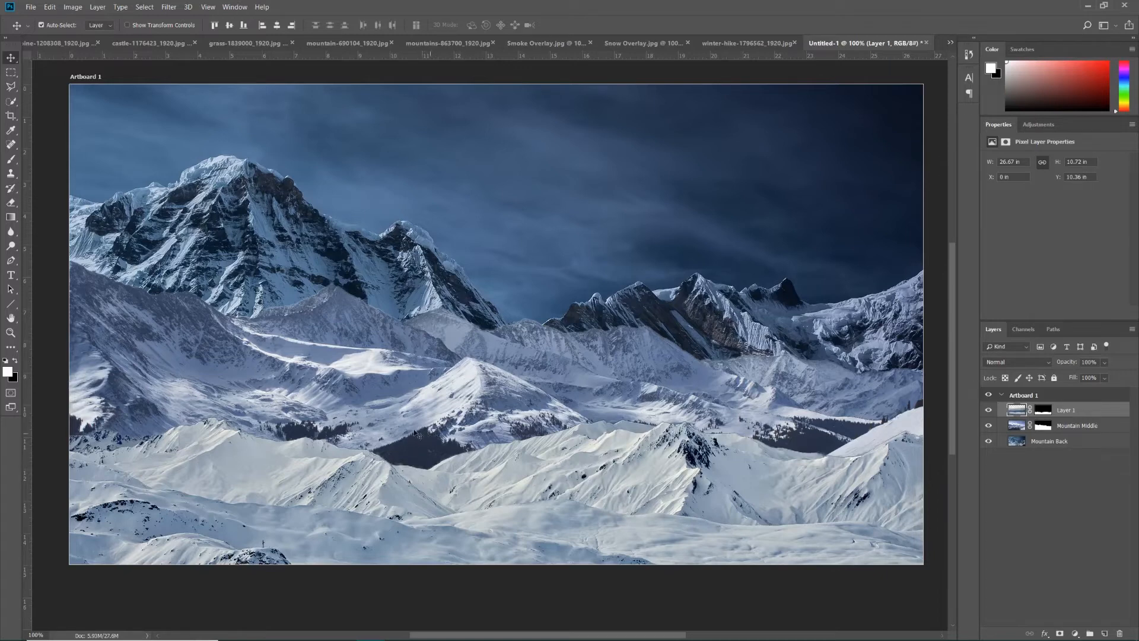
left_click_drag(503, 491, 502, 437)
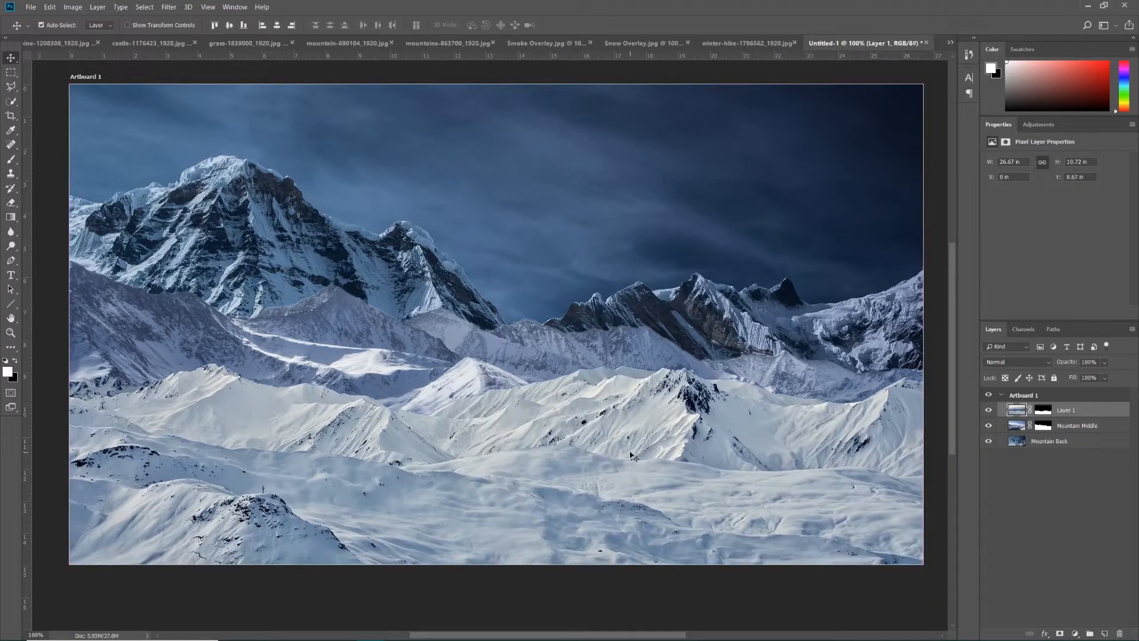
left_click_drag(632, 455, 632, 448)
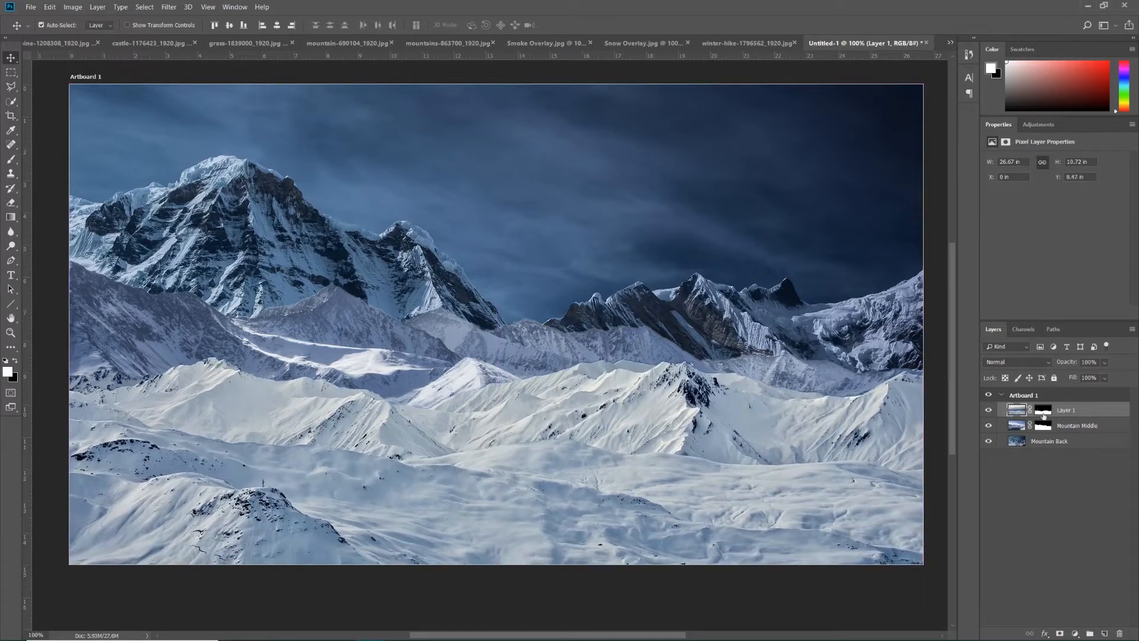
Rename Layer 1 "Mountain Front".
double_click(1065, 410)
type("Mountain Front")
key("Return")
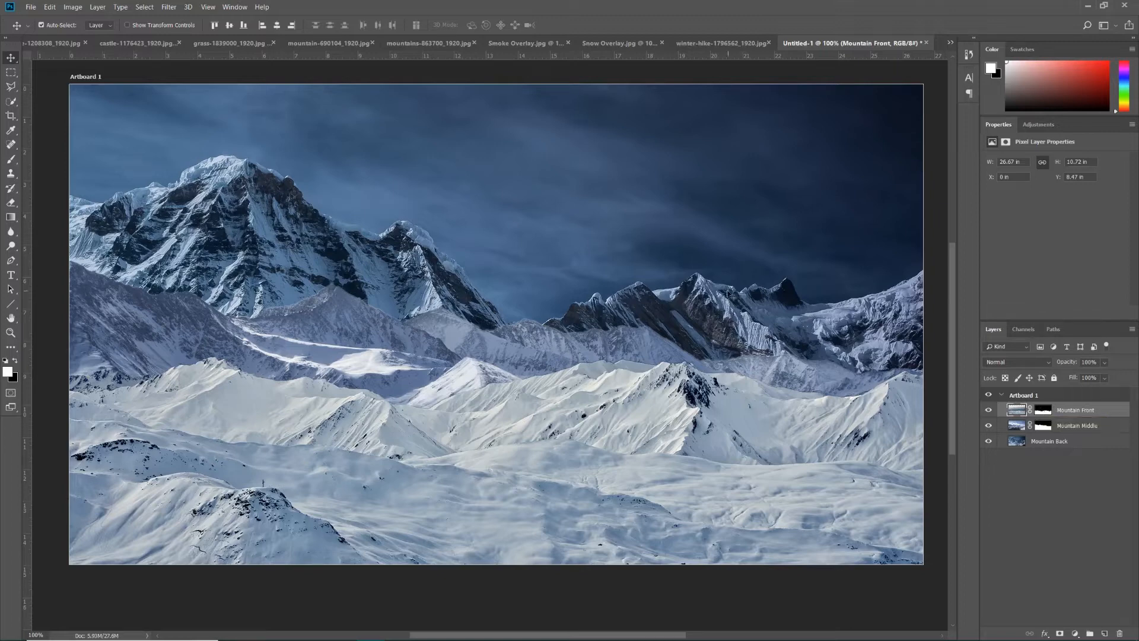
Switch to castle-1176423_1920.jpg, unlock its Background layer and open the Select and Mask workspace.
left_click(157, 44)
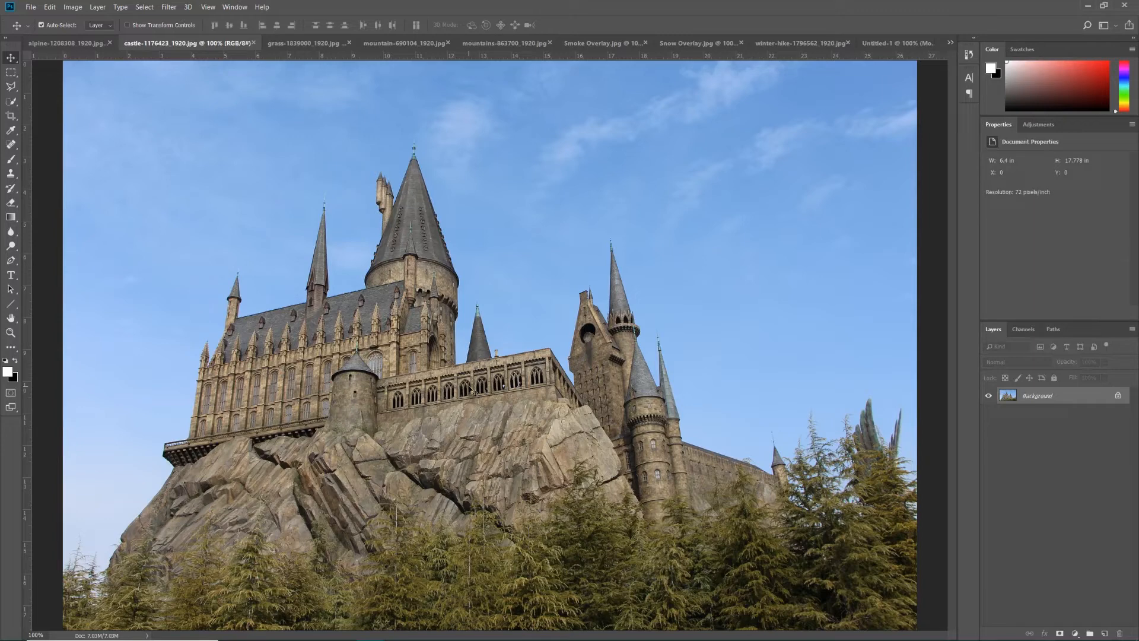
left_click(1118, 396)
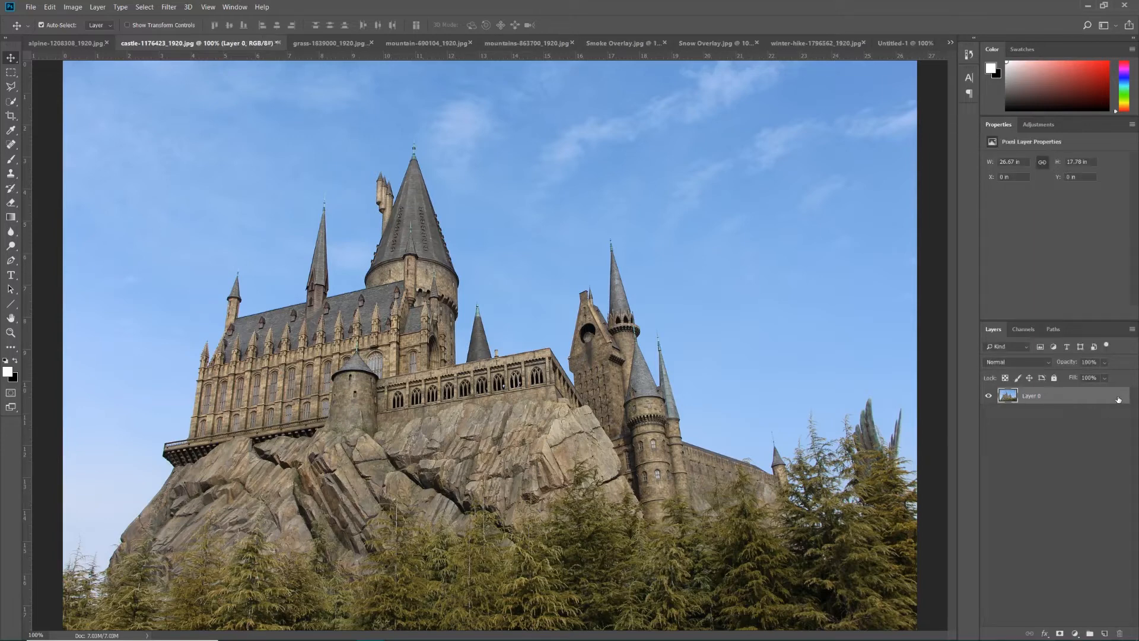
left_click(11, 73)
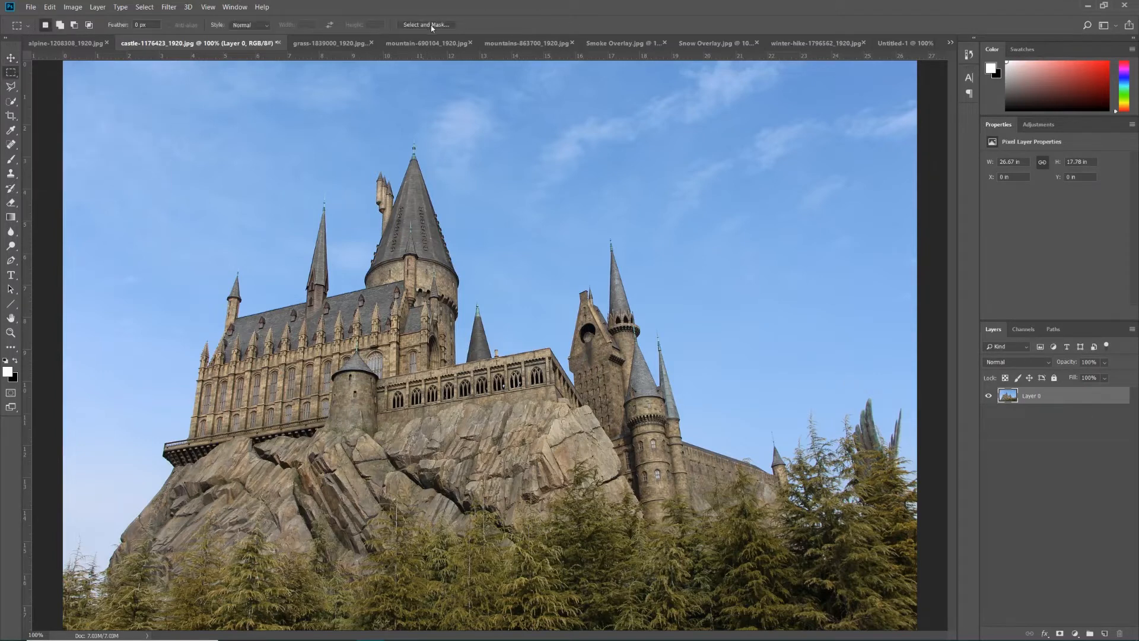
left_click(431, 25)
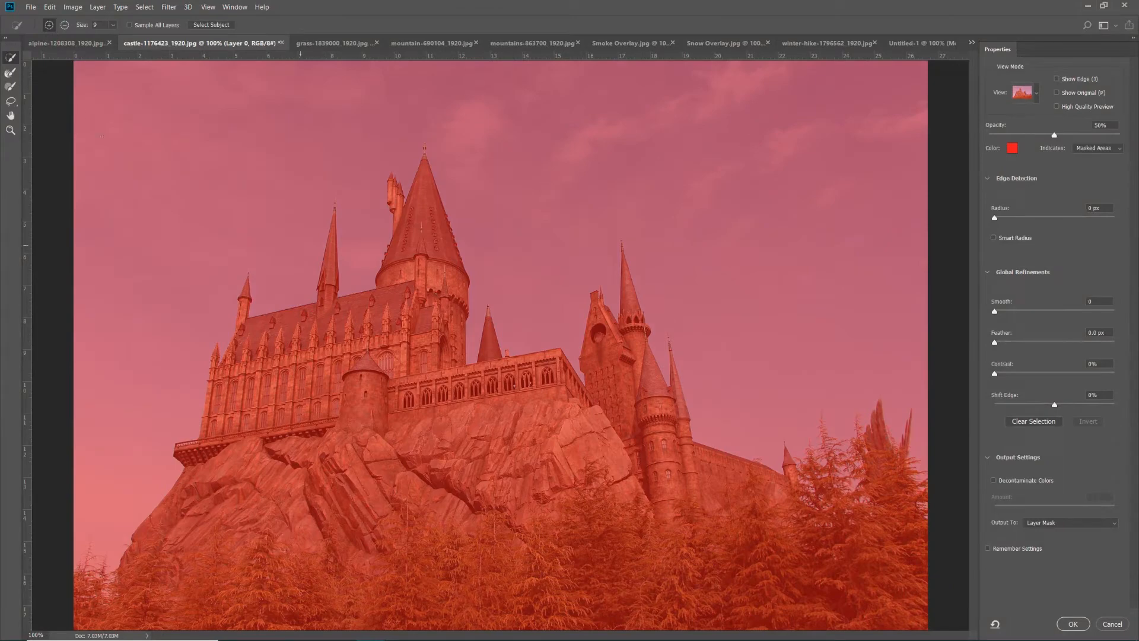
Set the Quick Selection brush size to 61 and select the castle's main buildings, the rock and the trees below.
left_click(113, 25)
left_click_drag(147, 40, 142, 50)
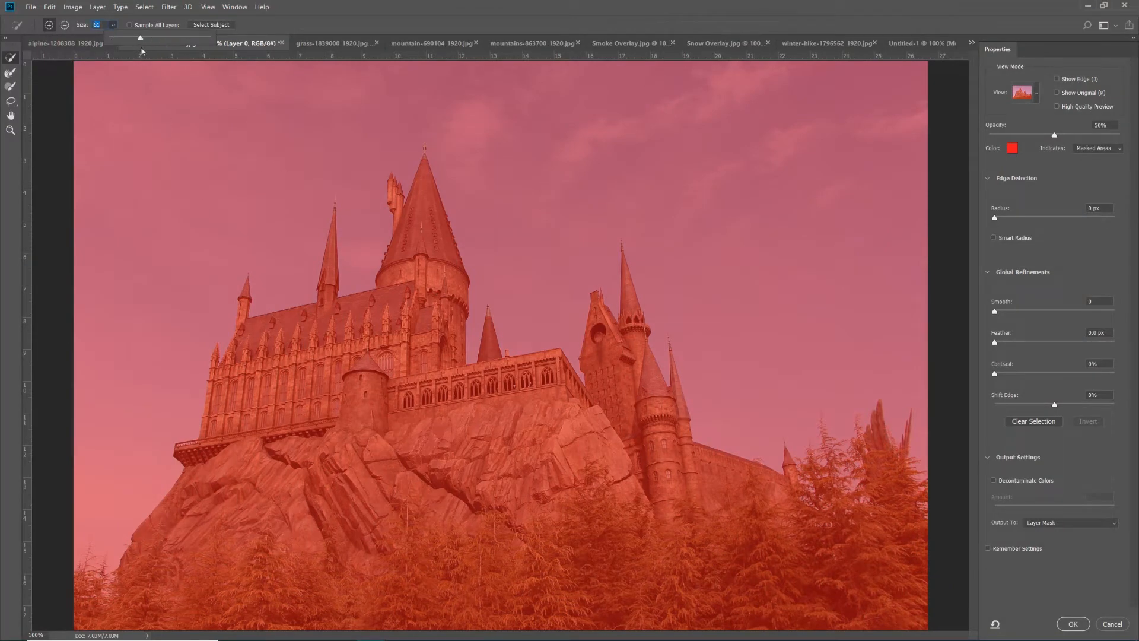
left_click(112, 27)
mouse_move(279, 353)
left_mouse_down()
mouse_move(273, 427)
mouse_move(250, 329)
mouse_move(236, 486)
mouse_move(178, 504)
mouse_move(172, 552)
mouse_move(142, 570)
mouse_move(196, 565)
left_mouse_up()
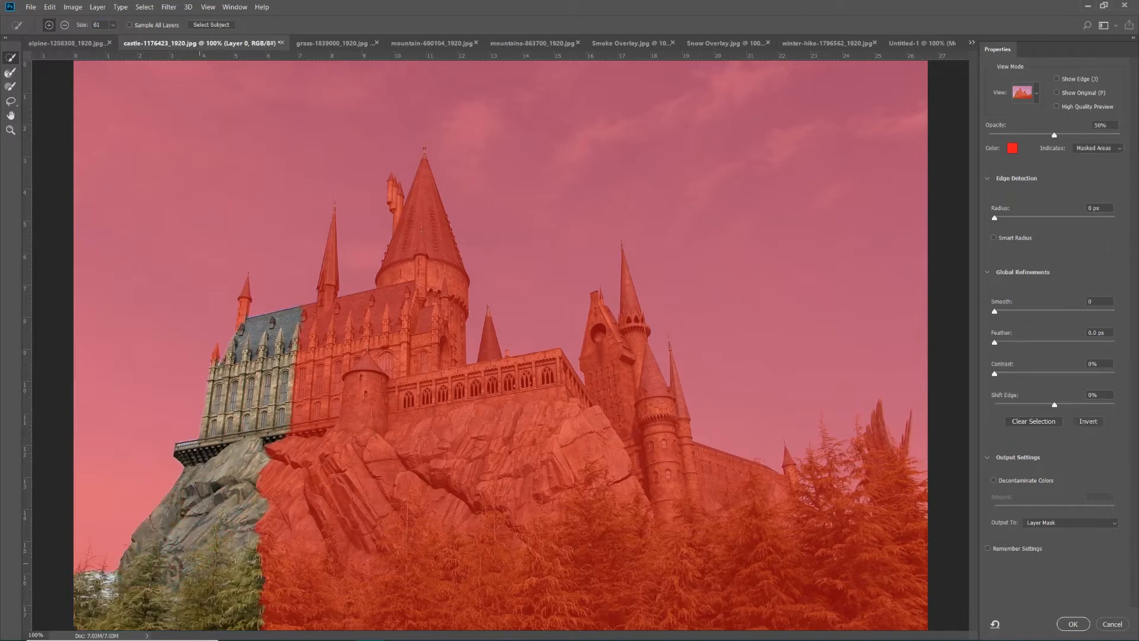
key("super")
left_click(380, 539)
scroll(339, 520, "down", 1)
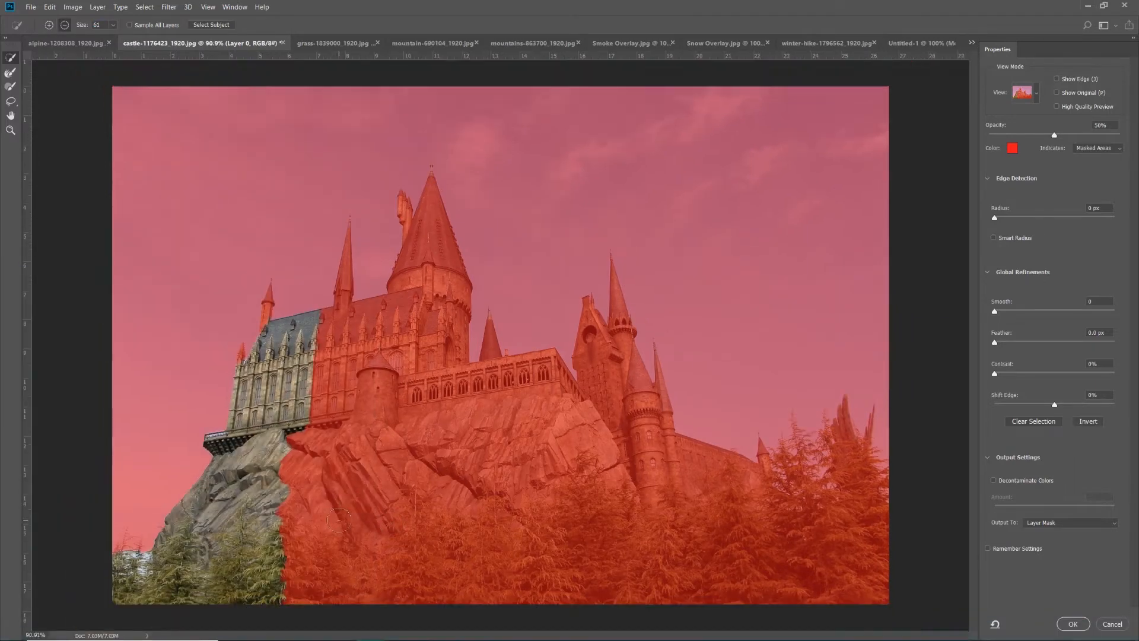
mouse_move(270, 519)
left_mouse_down()
mouse_move(415, 451)
mouse_move(416, 379)
mouse_move(442, 448)
mouse_move(486, 492)
mouse_move(522, 575)
mouse_move(617, 450)
mouse_move(701, 492)
mouse_move(748, 469)
mouse_move(771, 474)
mouse_move(789, 588)
left_mouse_up()
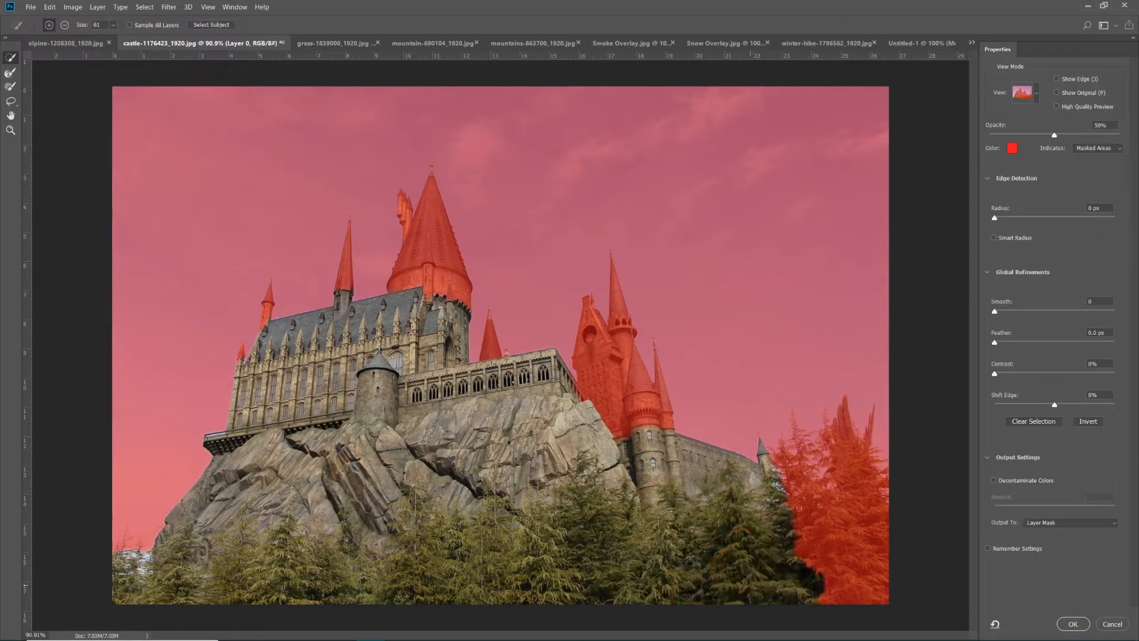
Add the gabled tower, the large central cone tower and the small pointed towers to the castle selection.
left_click_drag(623, 405, 609, 410)
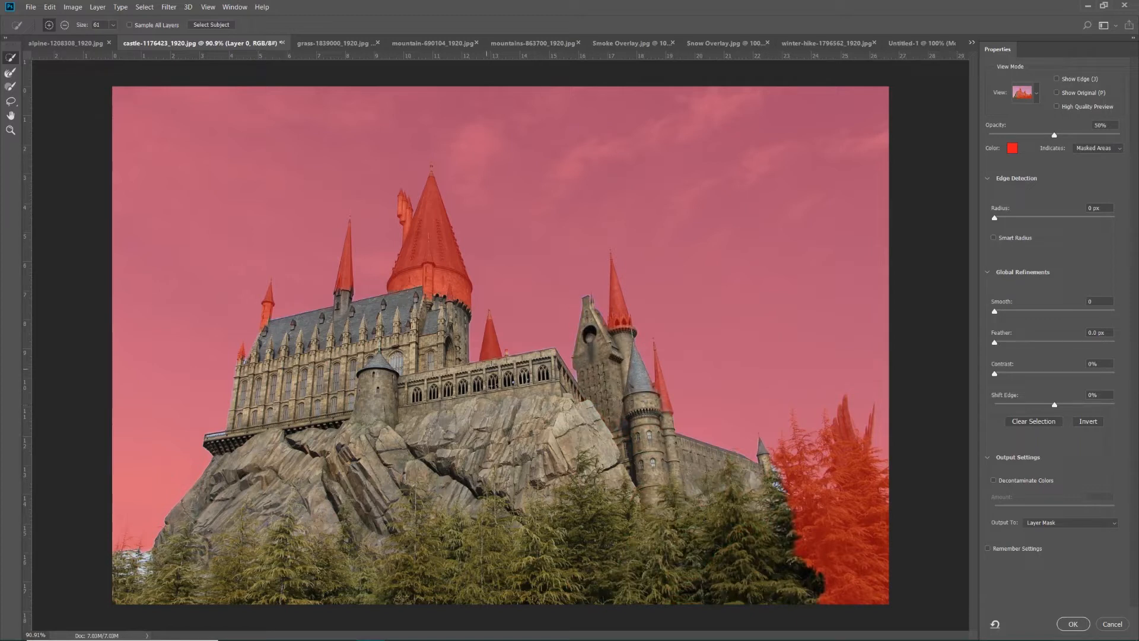
mouse_move(491, 385)
left_mouse_down()
mouse_move(469, 309)
mouse_move(430, 279)
mouse_move(428, 237)
left_mouse_up()
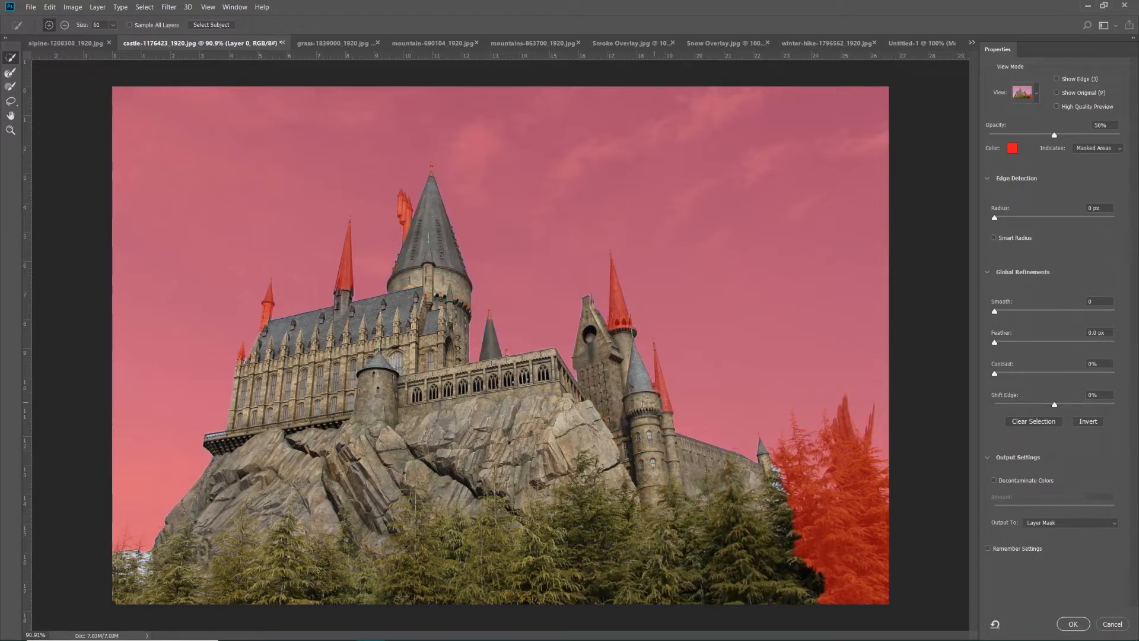
left_click_drag(662, 414, 659, 355)
Subtract the trees and sky in the image's lower-left corner and the tree edge near the lower-right corner from the selection.
left_click(65, 24)
left_click_drag(134, 604, 125, 577)
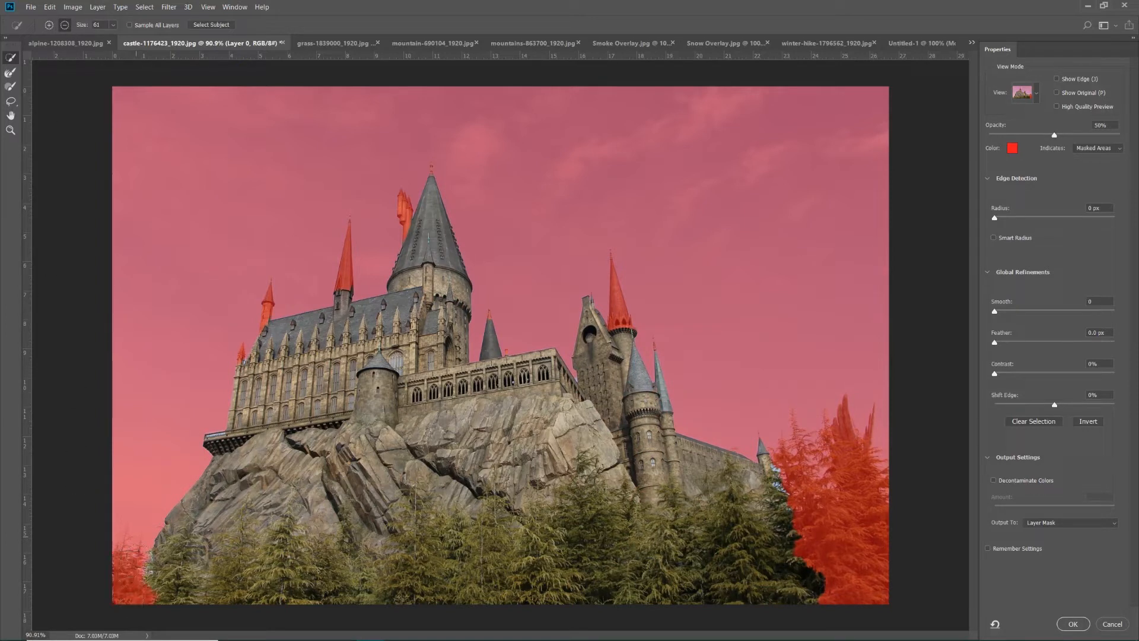
left_click_drag(136, 536, 145, 611)
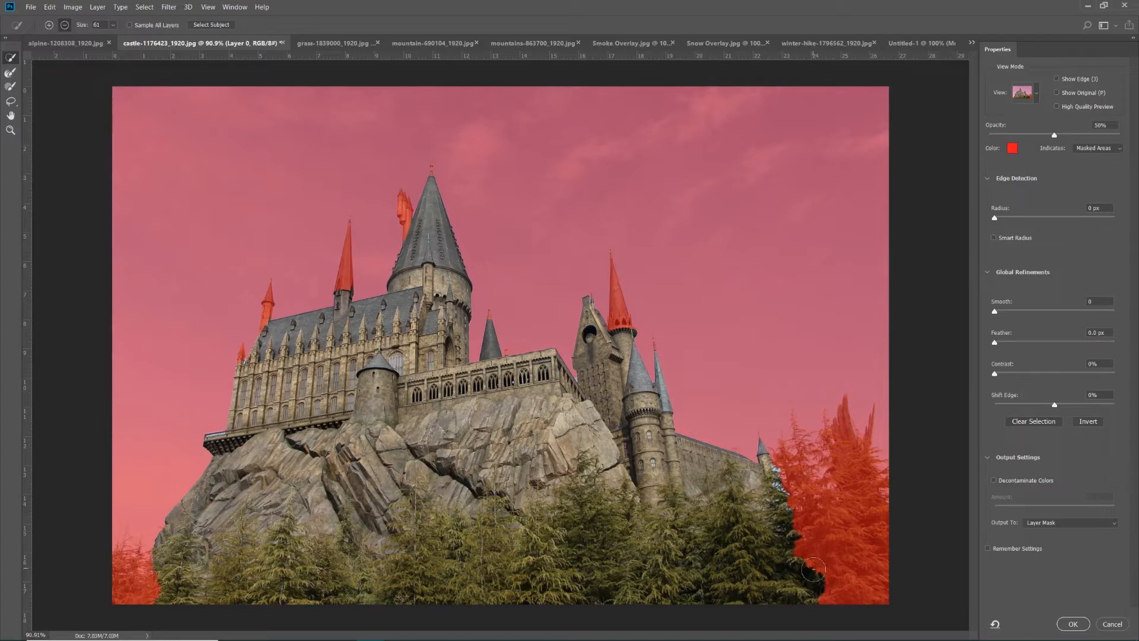
left_click_drag(813, 569, 829, 604)
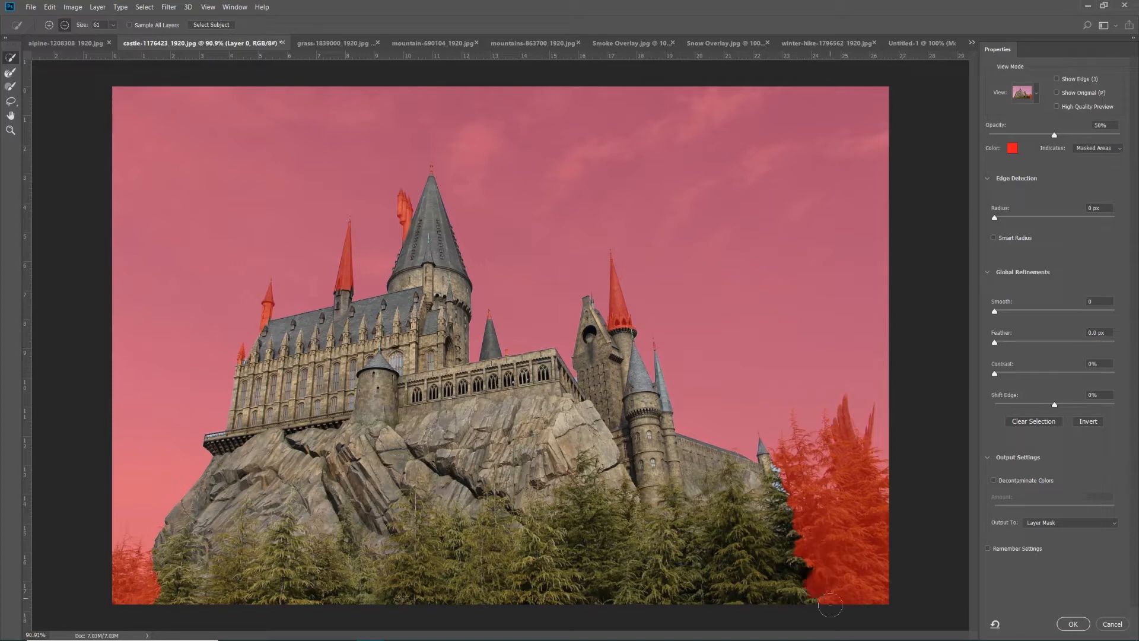
Reduce the Quick Selection brush to 15 and add the left building's spires, the turrets beside the central cone and the tall right spire.
left_click(50, 25)
scroll(375, 259, "up", 5)
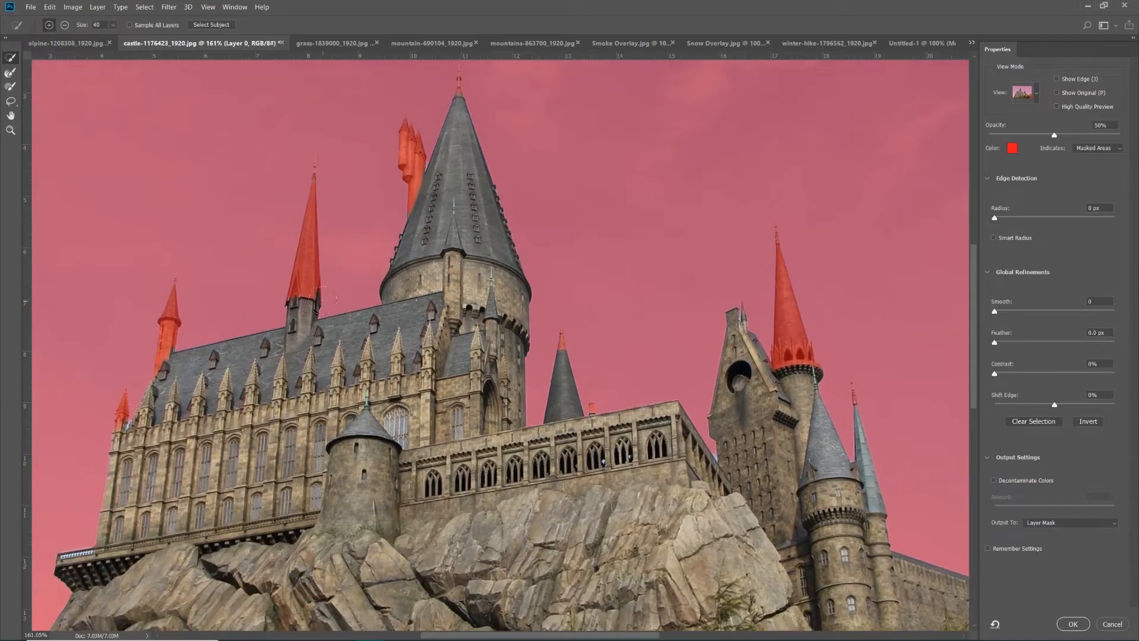
key("bracketleft")
key("bracketleft")
key("bracketleft")
left_click_drag(302, 301, 303, 271)
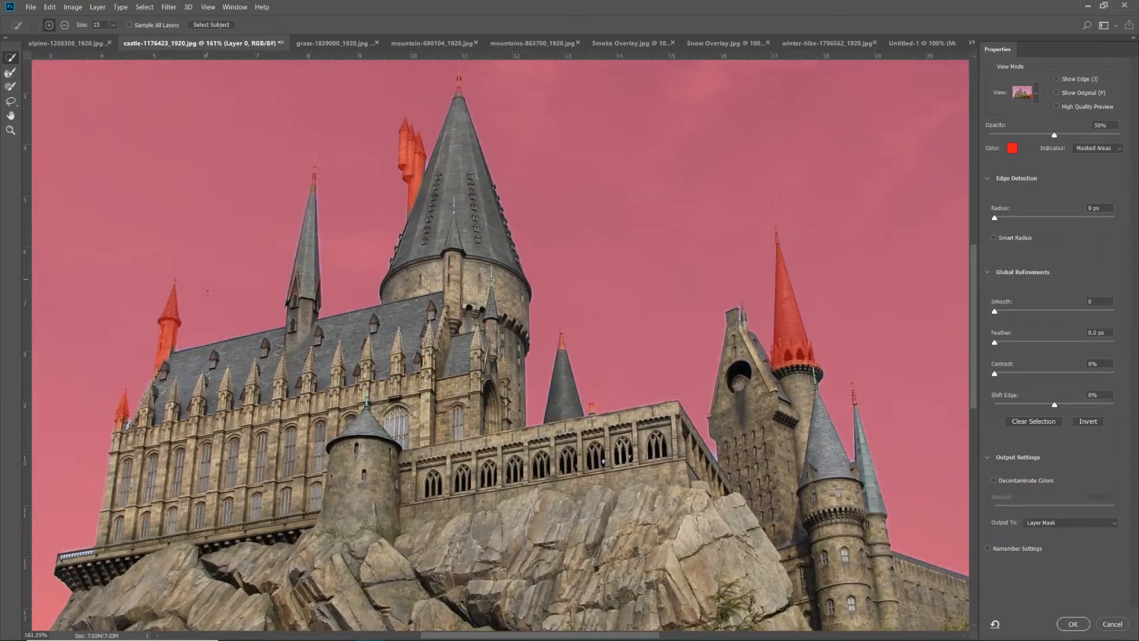
left_click_drag(170, 320, 170, 293)
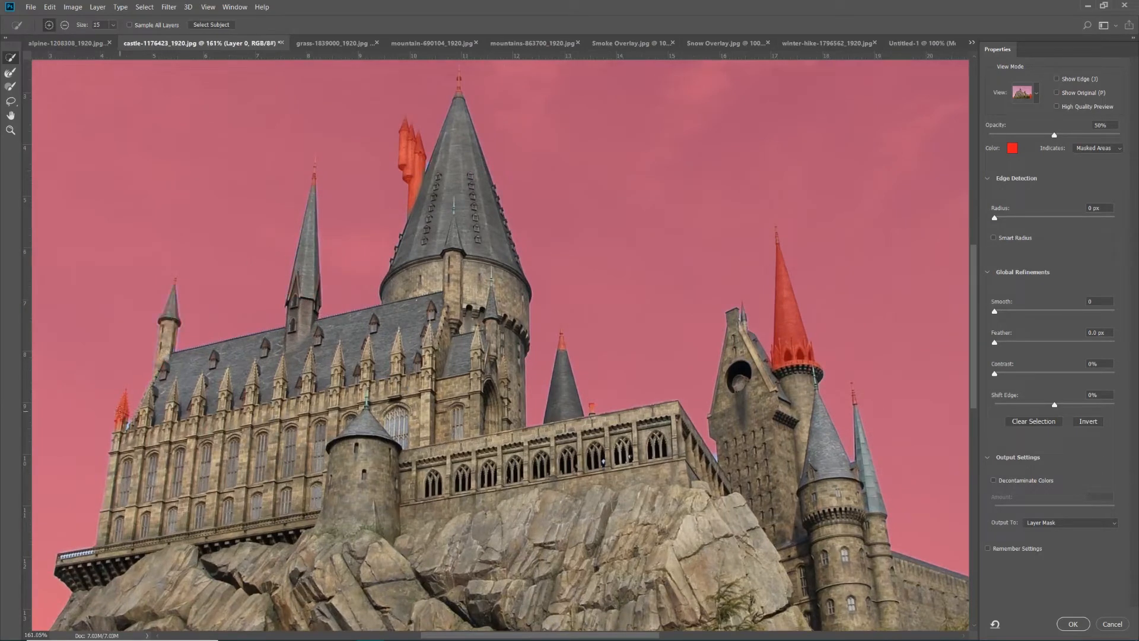
left_click_drag(120, 417, 122, 394)
left_click_drag(409, 159, 409, 133)
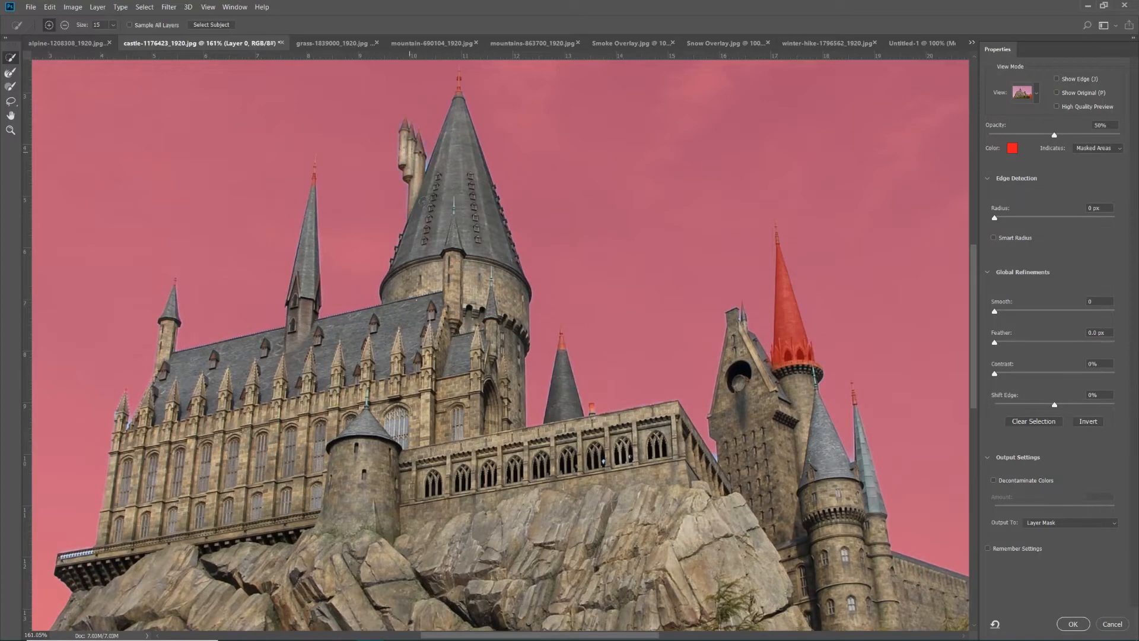
left_click_drag(786, 307, 784, 273)
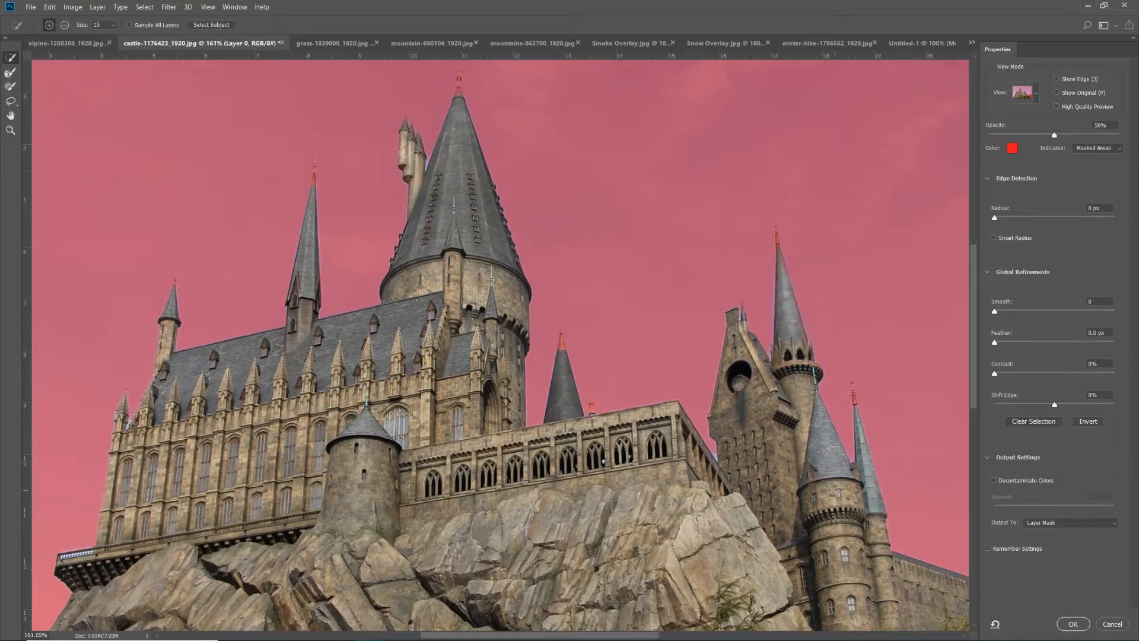
Add the small chimney on the terrace wall and the tips of the small cone tower, central tower and tall left spire with a fine brush.
left_click_drag(835, 490, 866, 555)
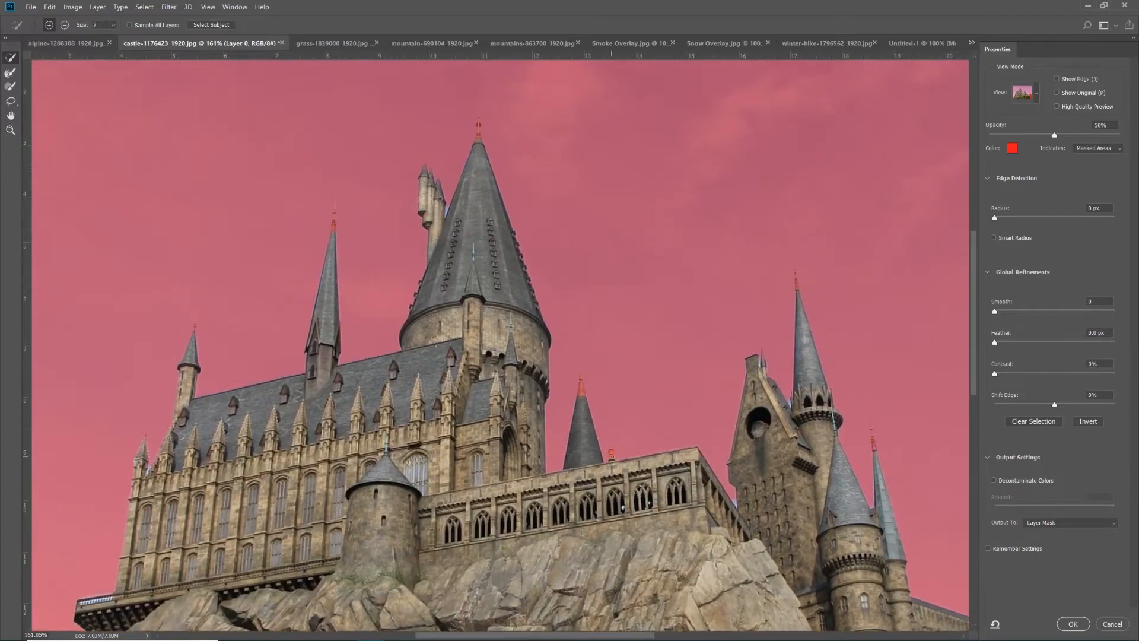
left_click(611, 454)
scroll(591, 399, "up", 8)
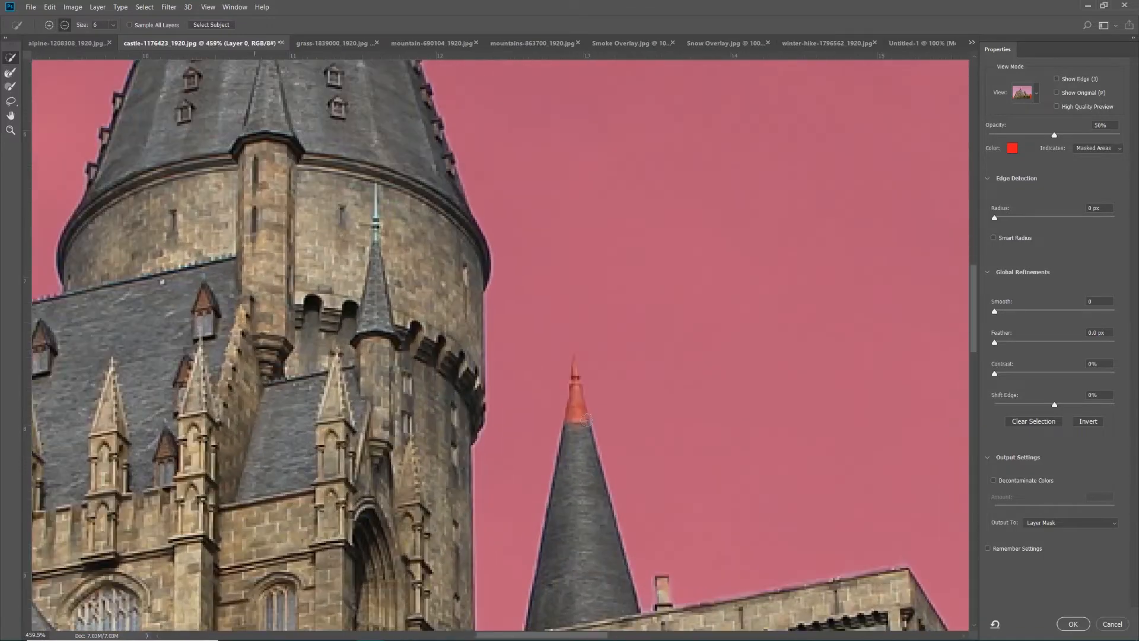
mouse_move(575, 408)
left_mouse_down()
mouse_move(576, 426)
mouse_move(574, 401)
left_mouse_up()
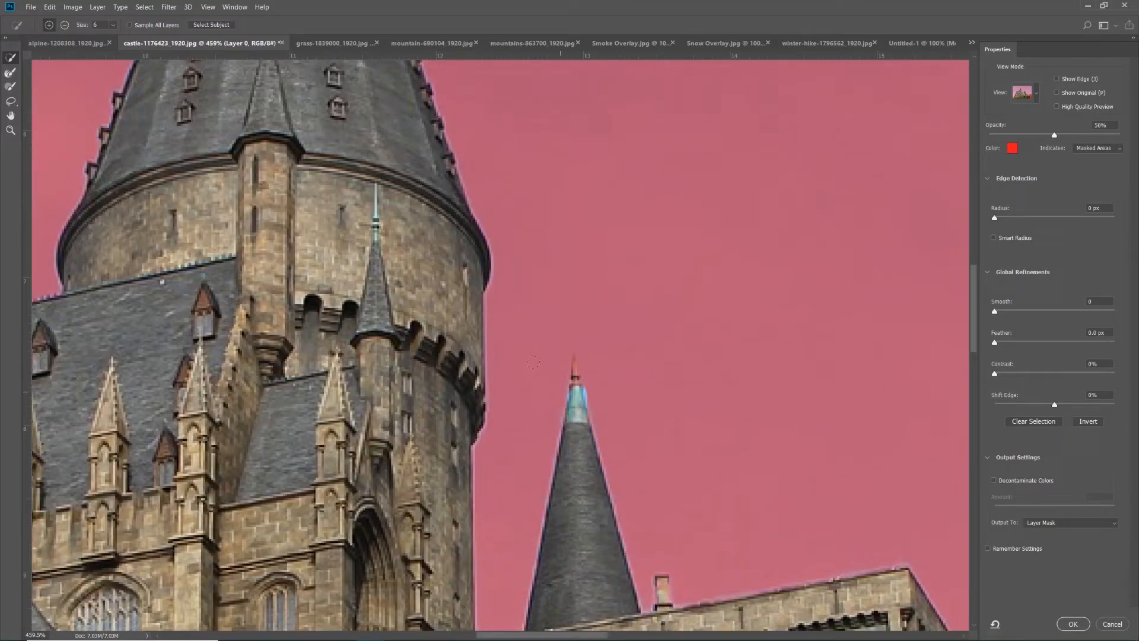
scroll(533, 362, "up", 10)
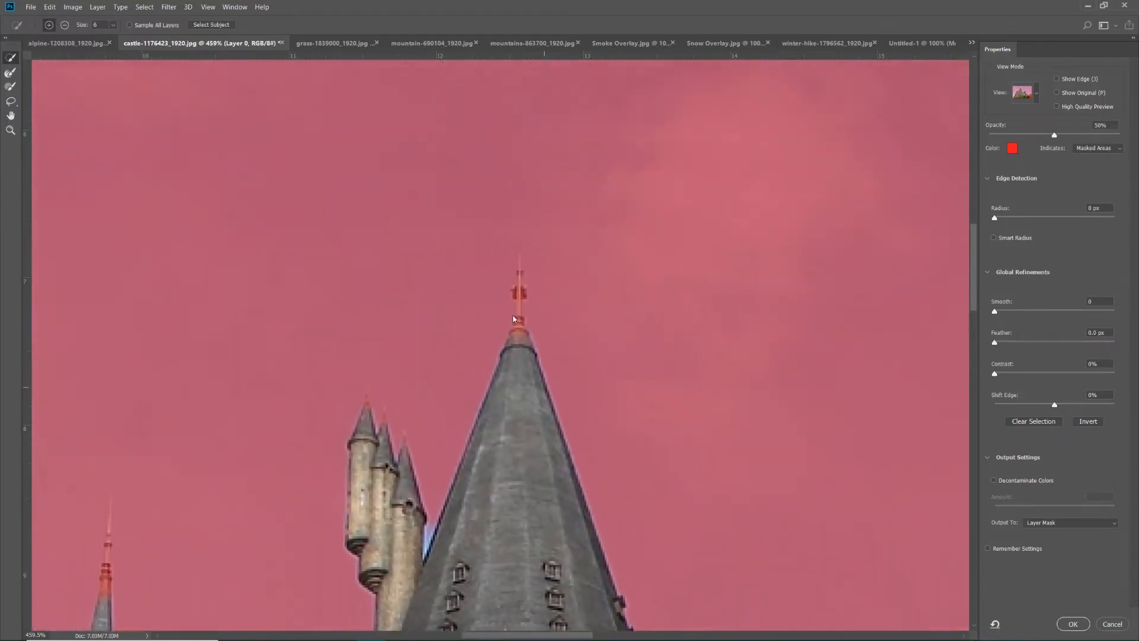
left_click_drag(512, 315, 524, 357)
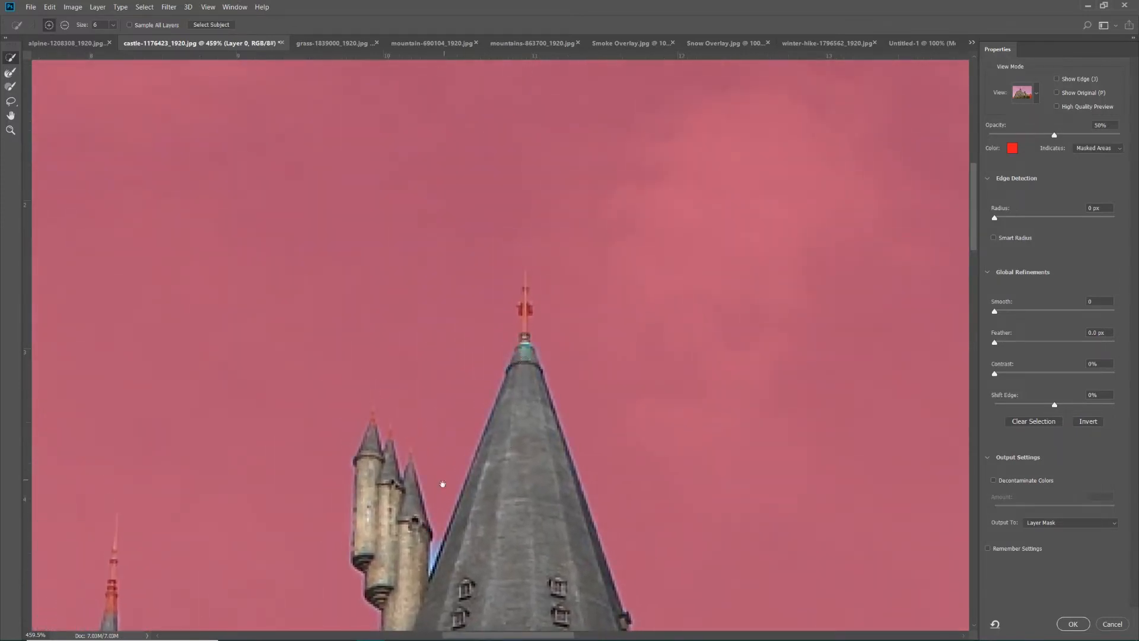
left_click_drag(442, 484, 589, 391)
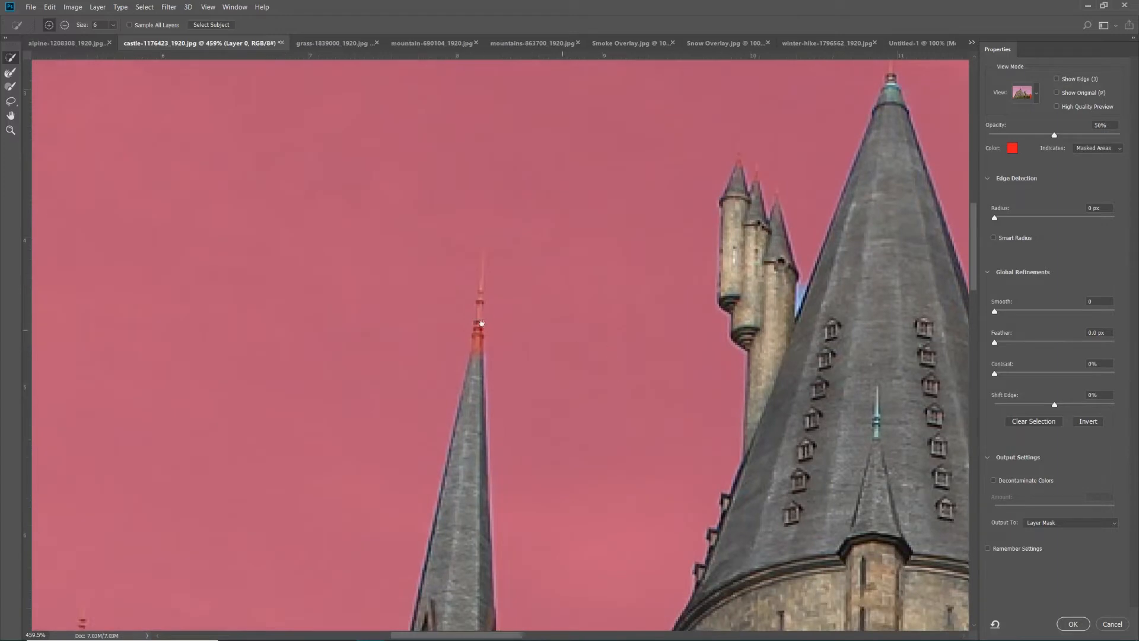
left_click_drag(478, 351, 481, 353)
Refine the edges of the castle's spire tips and the balcony railing with the Refine Edge Brush at size 13.
scroll(503, 451, "down", 5)
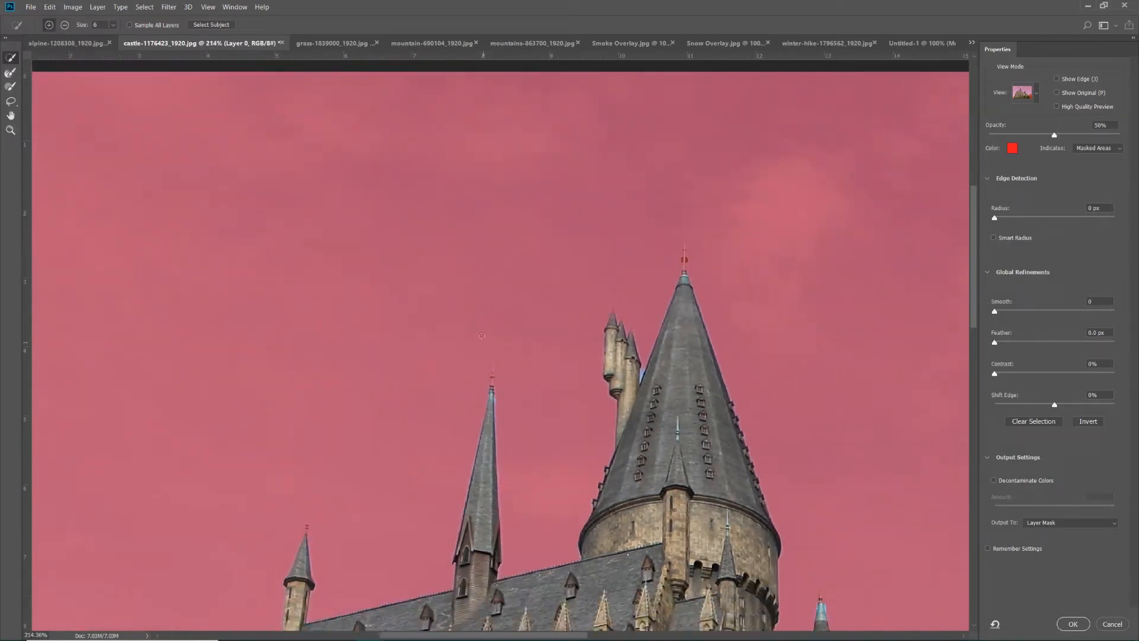
left_click(10, 74)
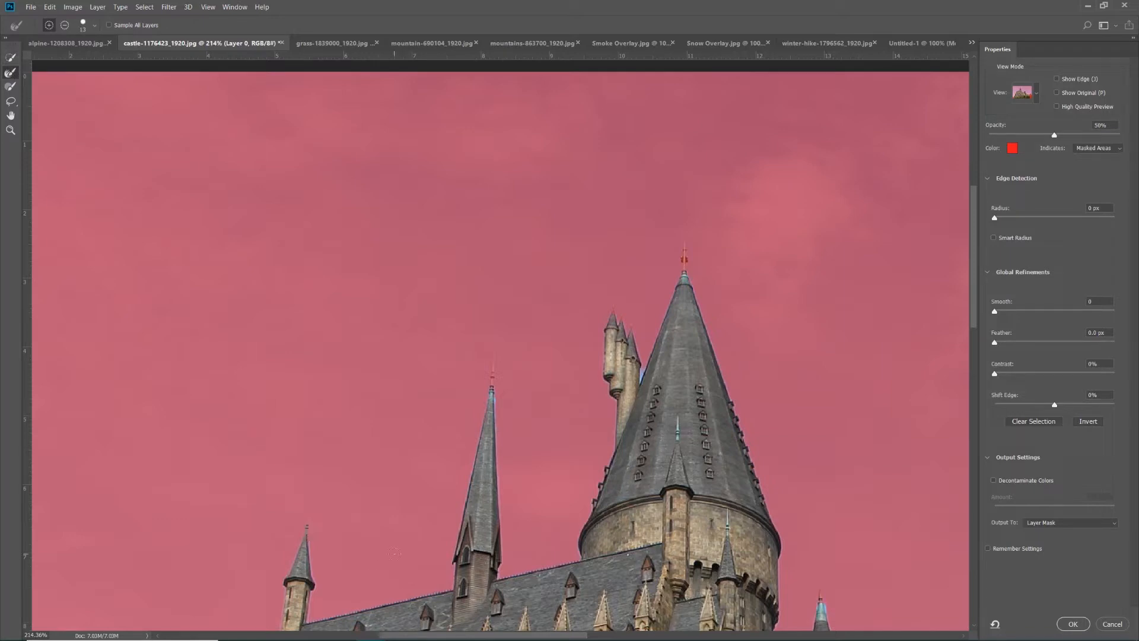
left_click_drag(490, 397, 490, 384)
scroll(631, 371, "down", 2)
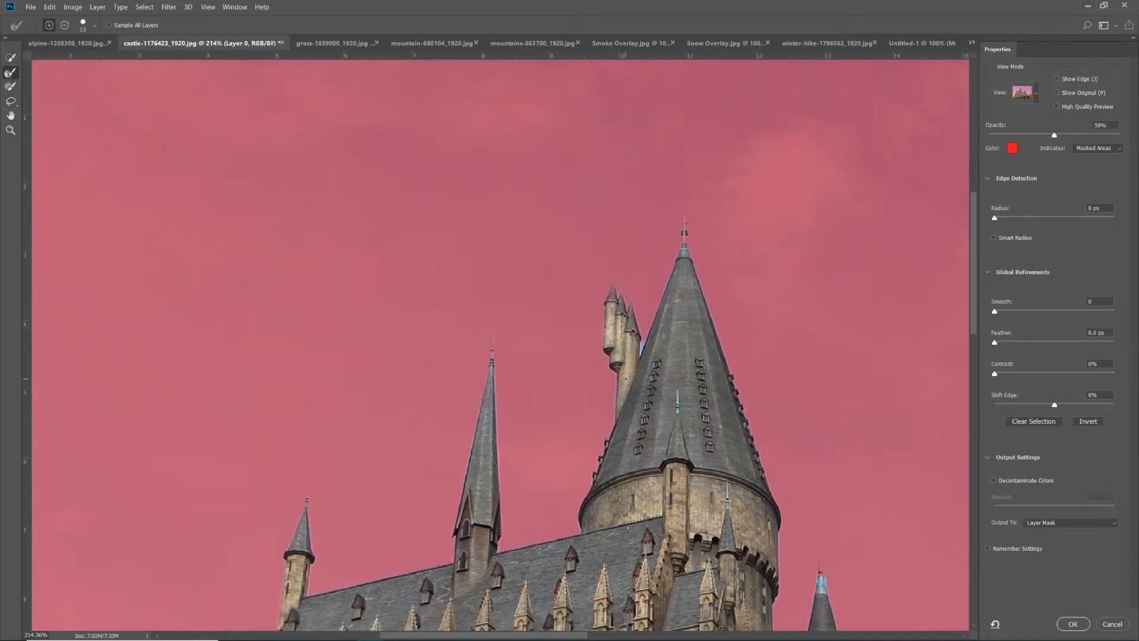
key("super")
key("super")
scroll(556, 395, "down", 4)
left_click_drag(514, 437, 570, 186)
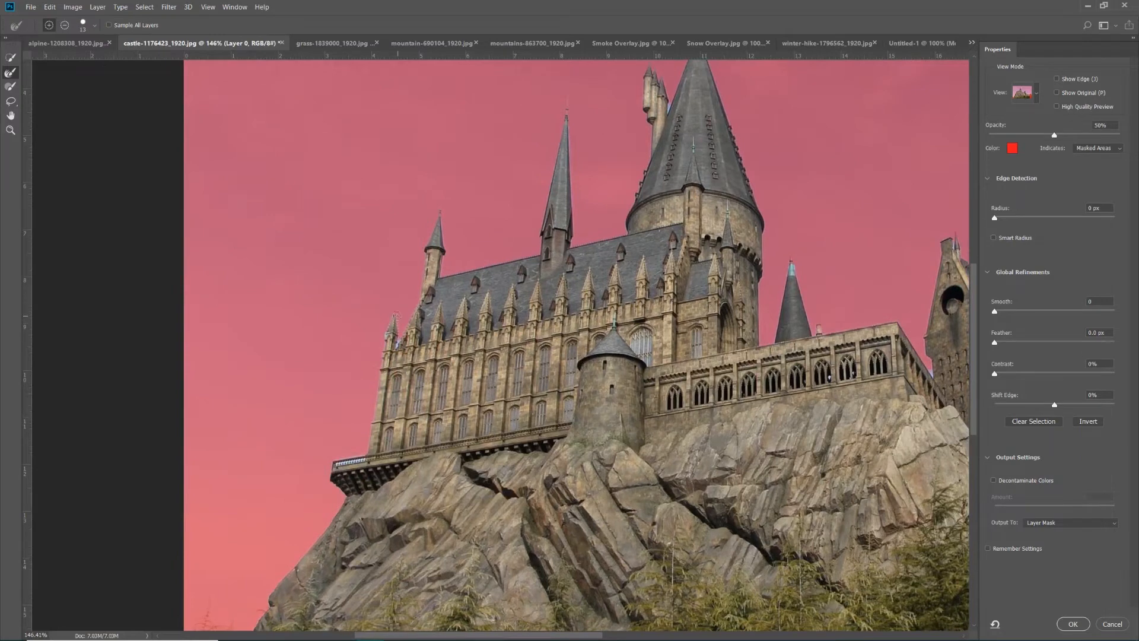
left_click_drag(335, 465, 363, 458)
left_click_drag(724, 266, 499, 394)
left_click(566, 392)
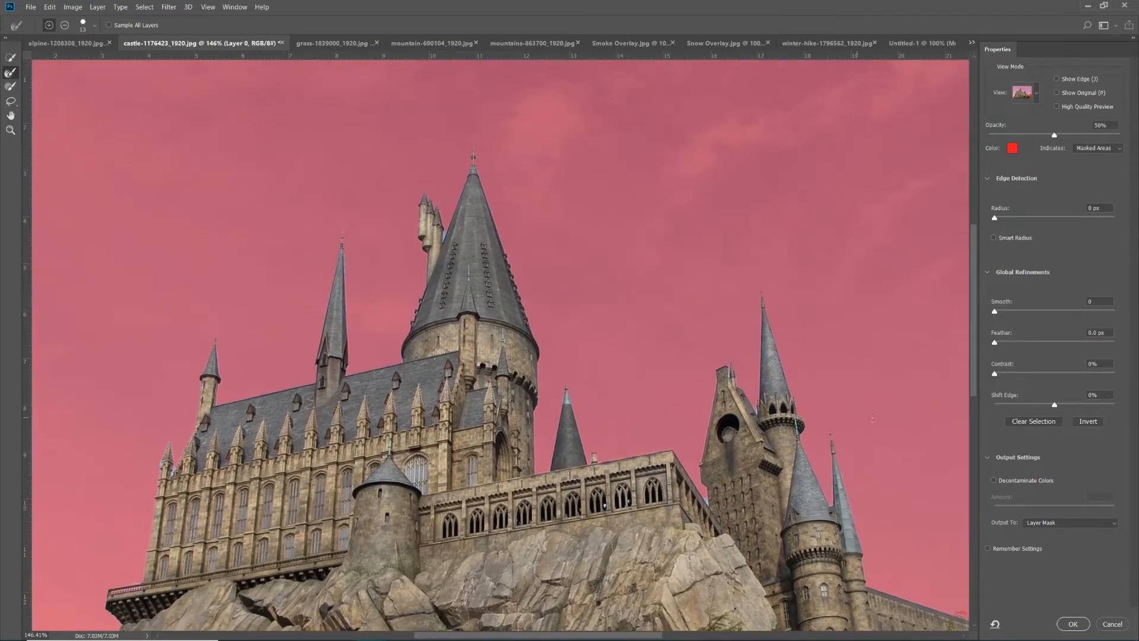
Subtract the remaining sky patch along the right tree edge with Quick Selection, enlarge the brush to 25 and output the selection as a layer mask.
scroll(873, 418, "down", 3)
key("w")
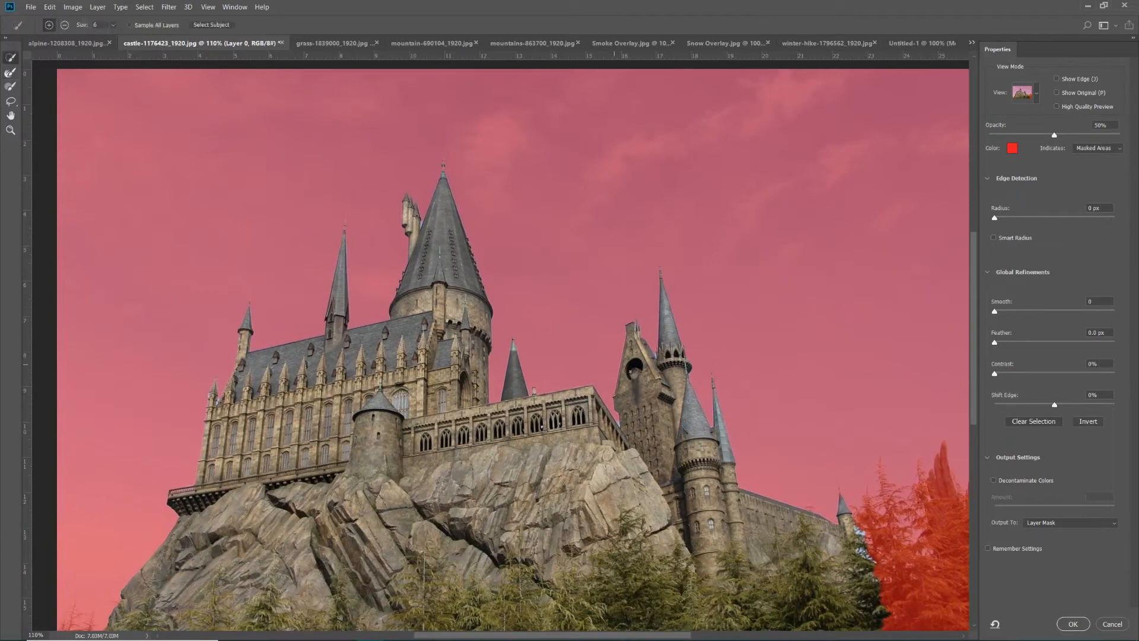
left_click_drag(859, 530, 871, 593)
scroll(830, 552, "down", 3)
key("bracketright")
key("bracketright")
key("bracketright")
key("bracketright")
key("bracketright")
key("bracketright")
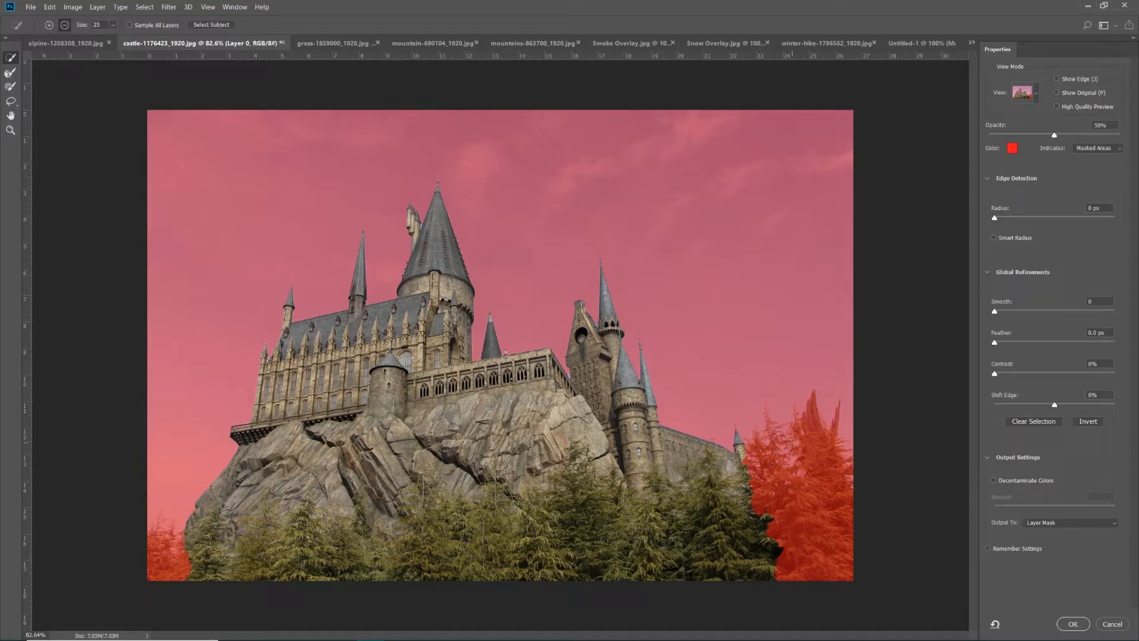
left_click(1072, 624)
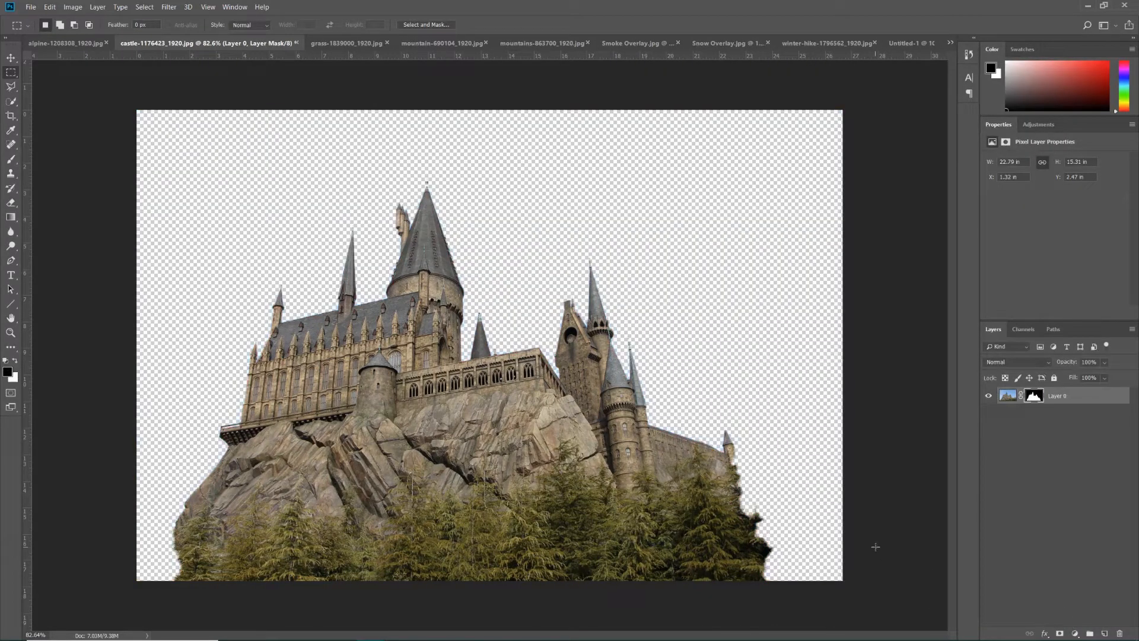
Duplicate the masked castle layer into Artboard 1 of the Untitled-1 document and switch to that document.
right_click(1062, 396)
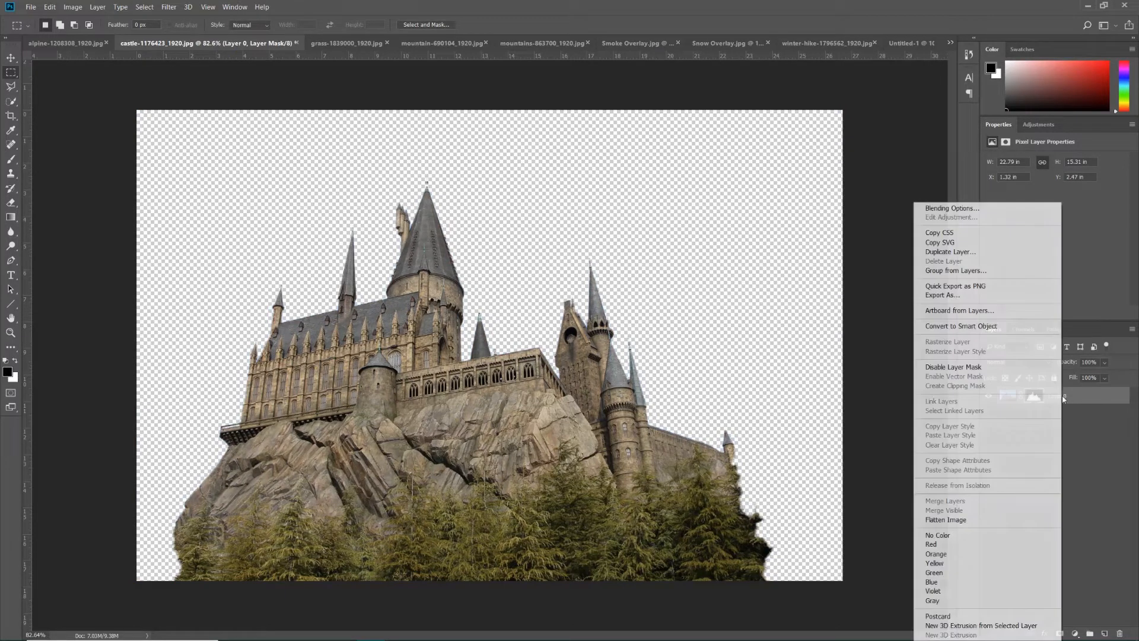
left_click(993, 254)
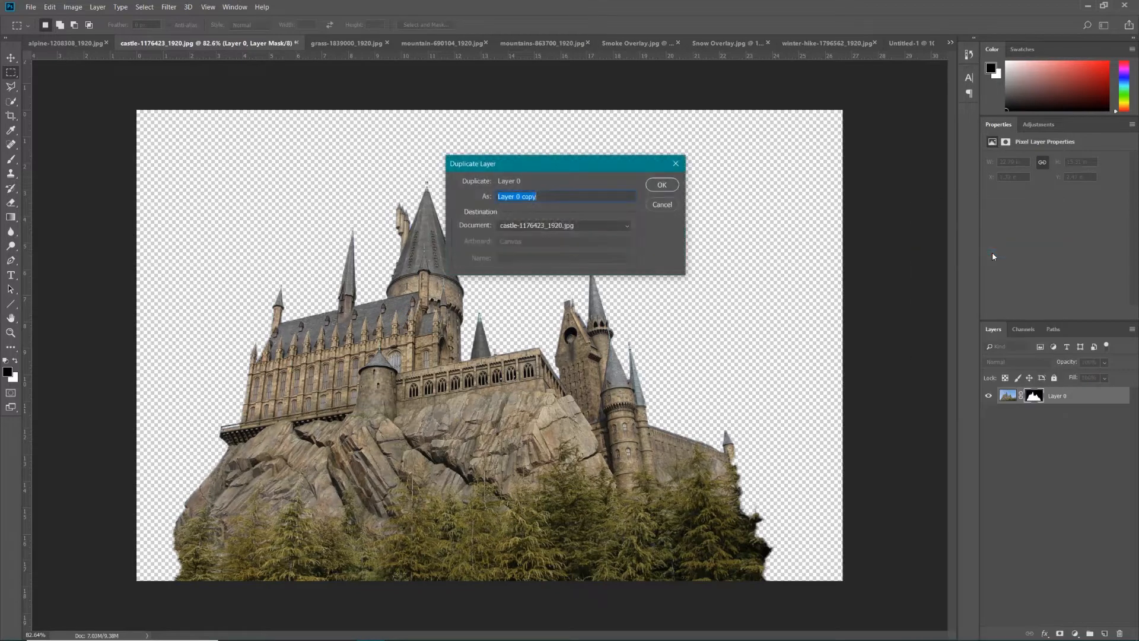
left_click(560, 226)
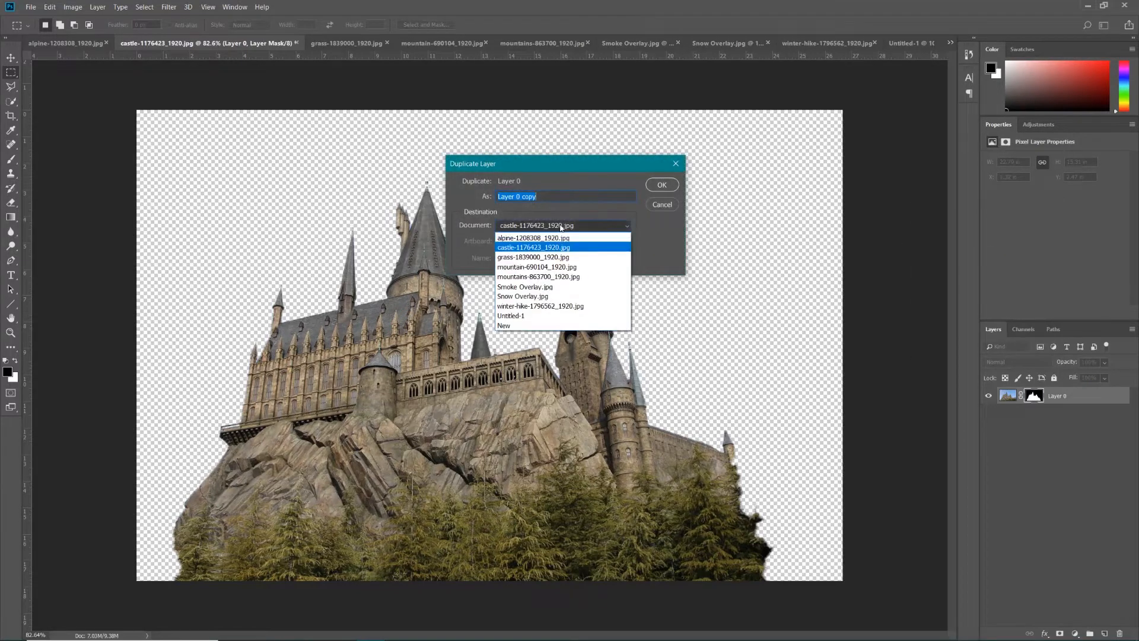
left_click(555, 316)
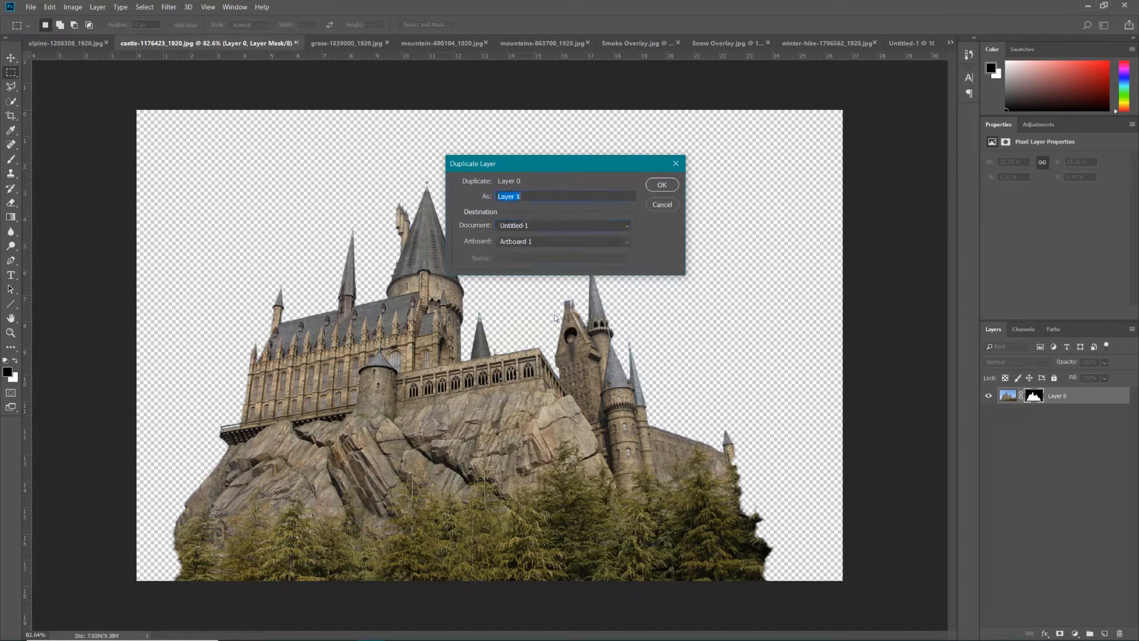
left_click(662, 185)
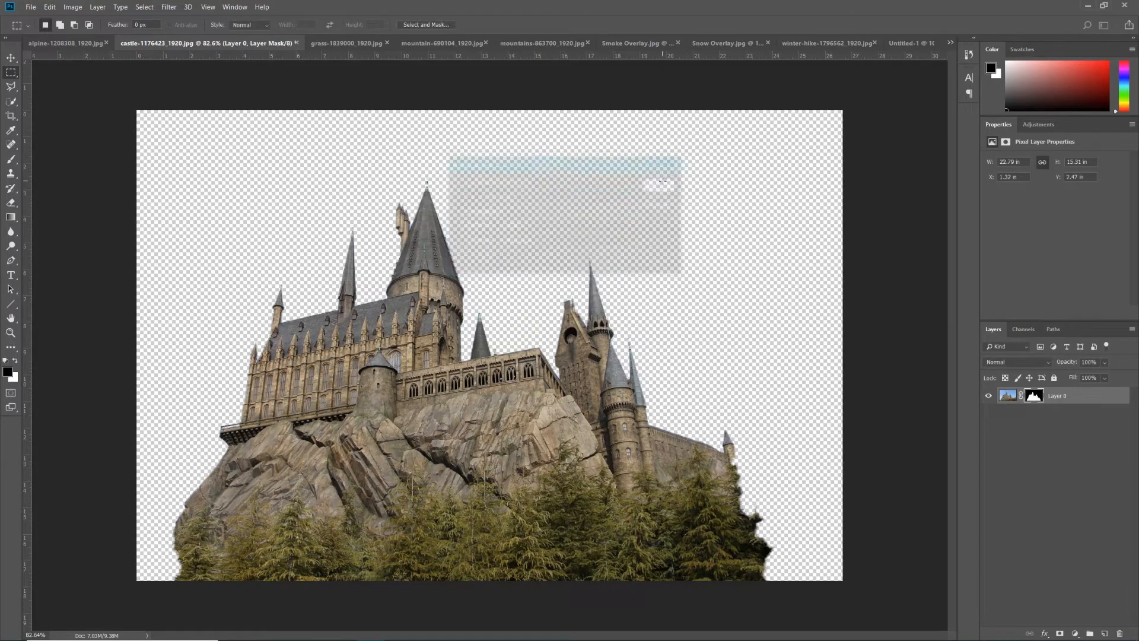
left_click(913, 46)
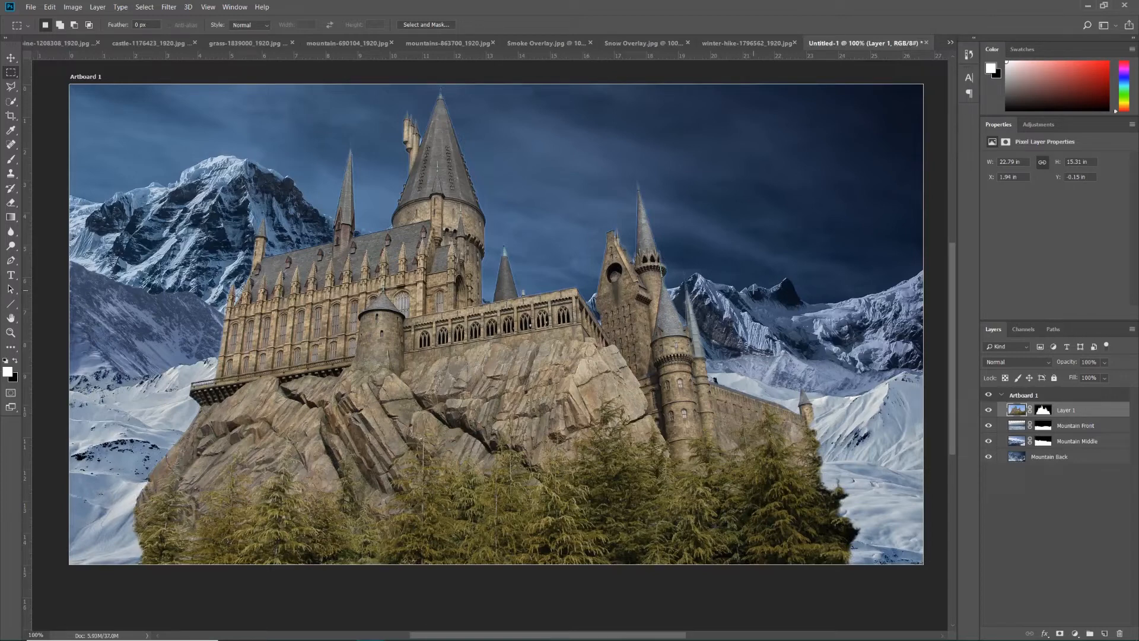
Rename the duplicated layer Castle and toggle its visibility off and on to check the mountains behind it.
double_click(1066, 410)
type("Castle")
key("Return")
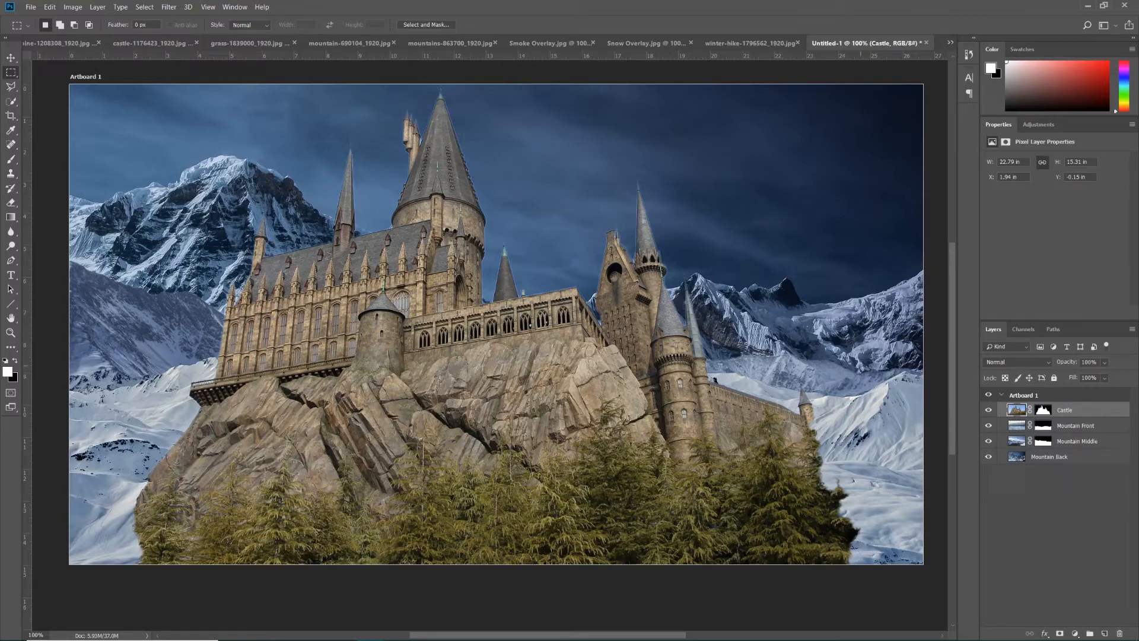
left_click(988, 410)
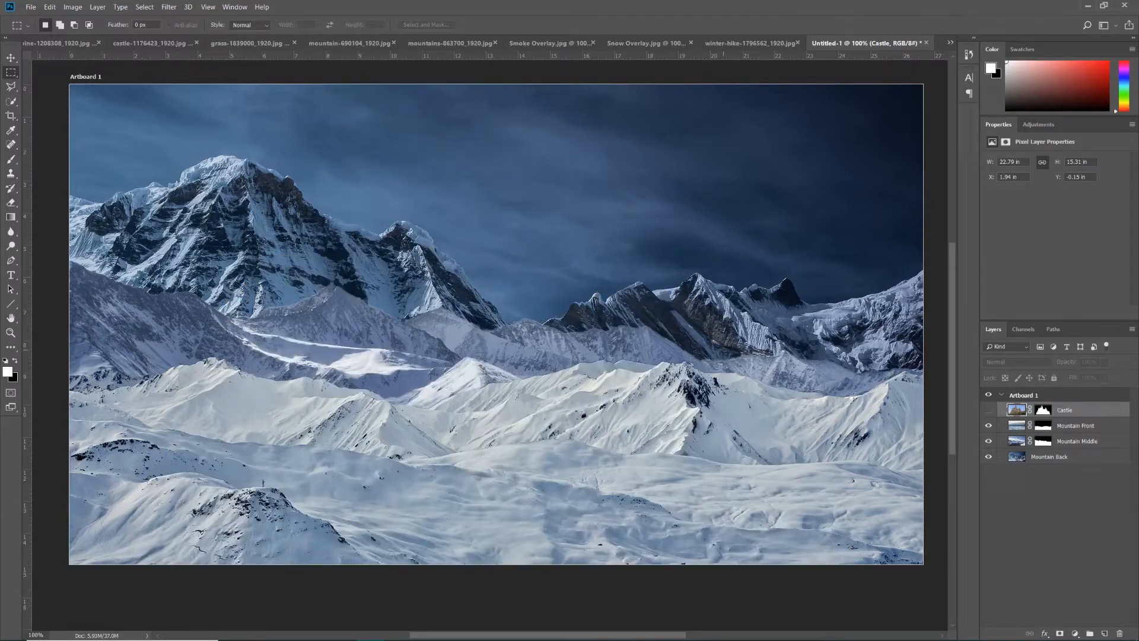
left_click(988, 409)
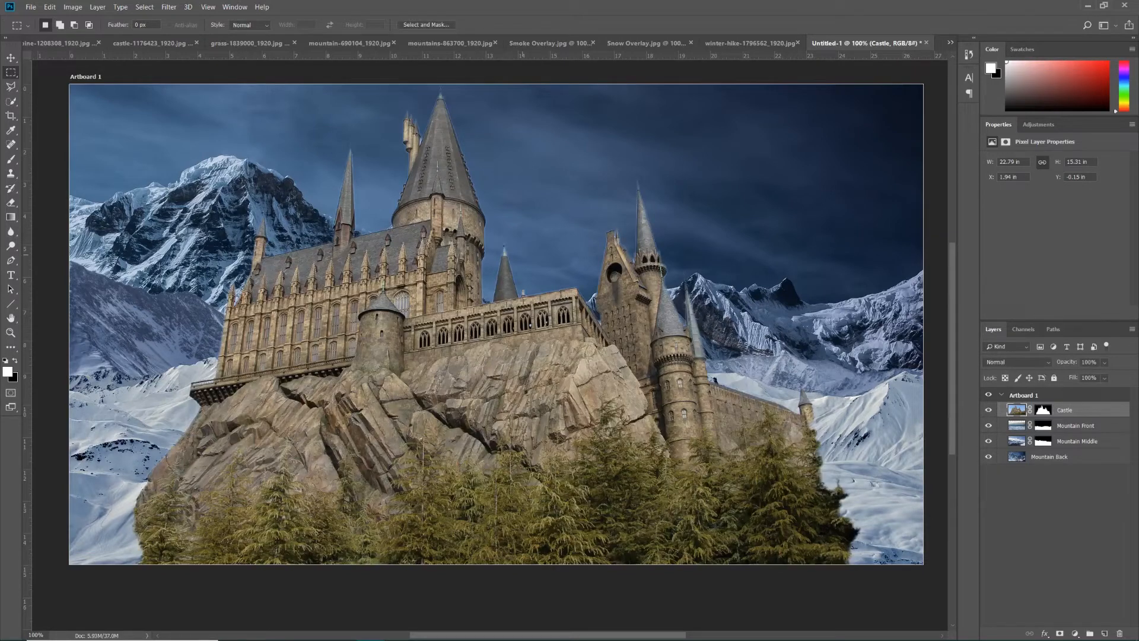
Free-transform the Castle layer to about 26.8% of its size and move it onto the ridge of the large left mountain.
left_click(50, 8)
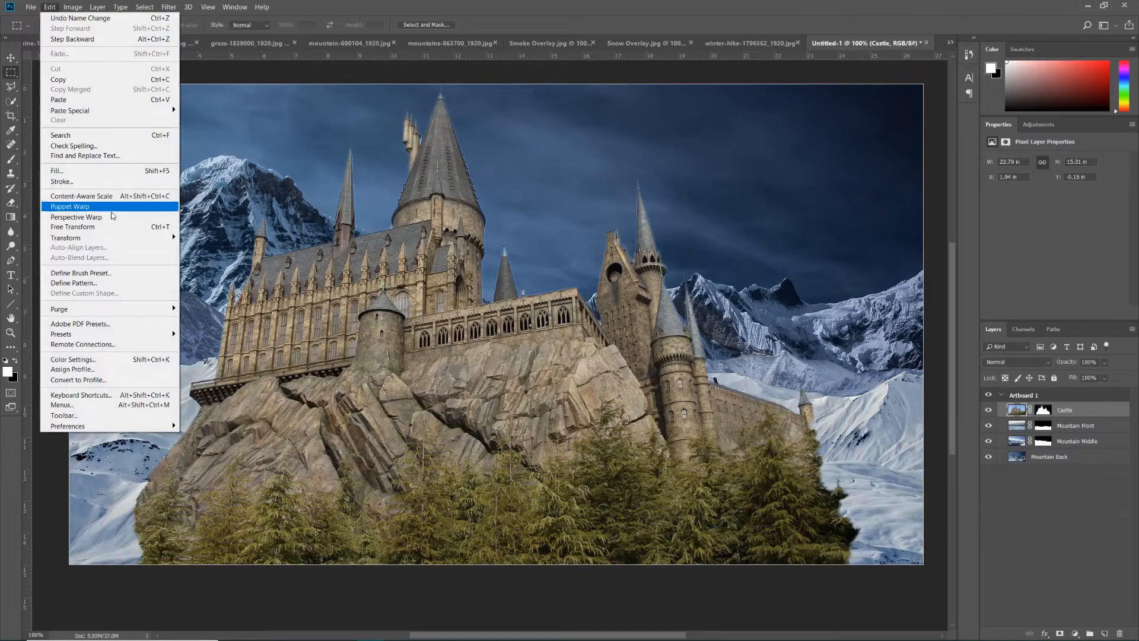
left_click(113, 227)
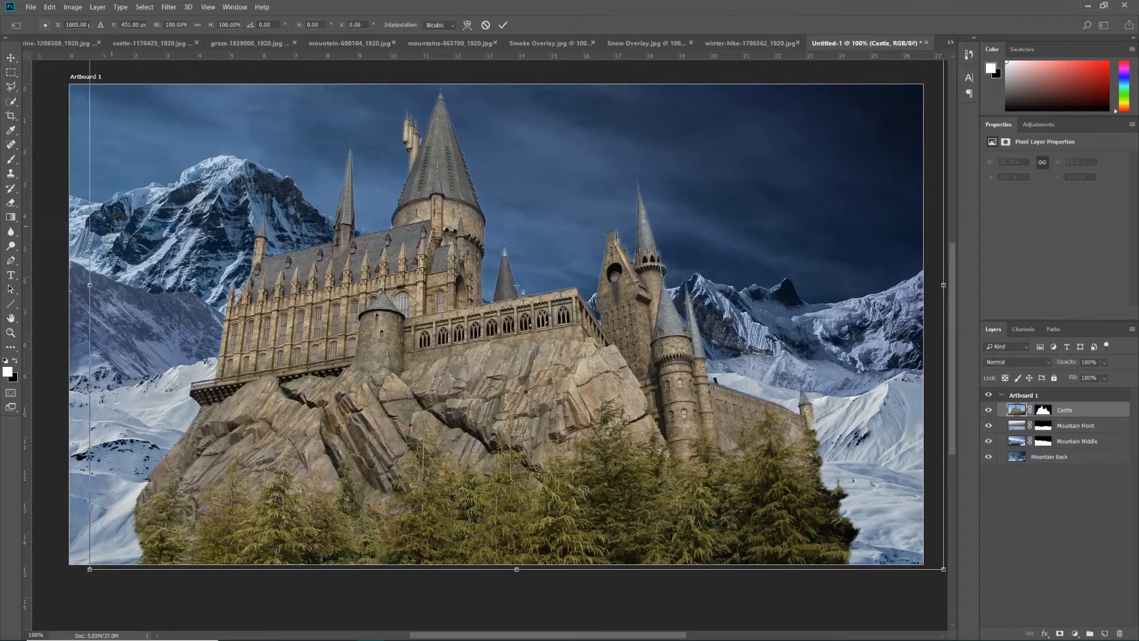
key("ctrl+0")
scroll(329, 249, "down", 1)
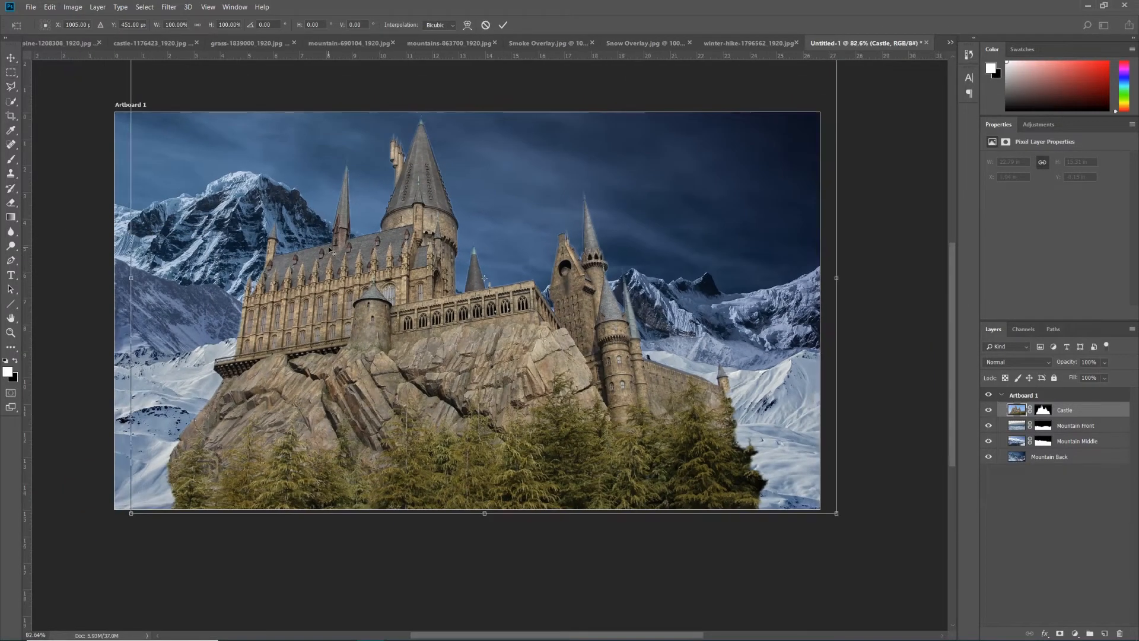
left_click_drag(317, 251, 320, 319)
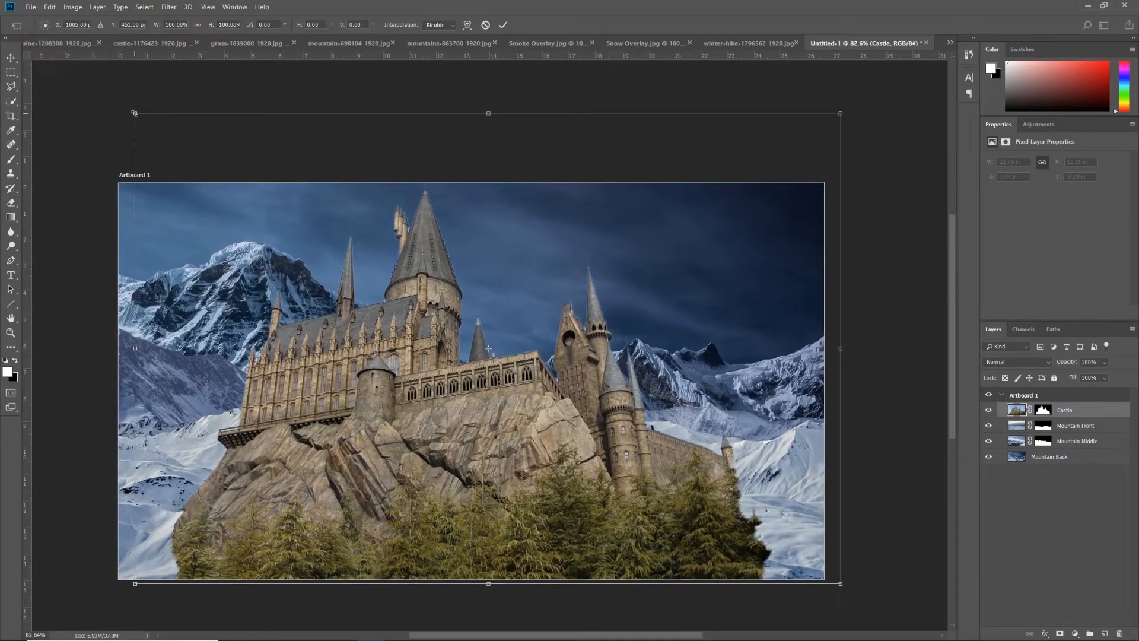
left_click_drag(135, 113, 627, 492)
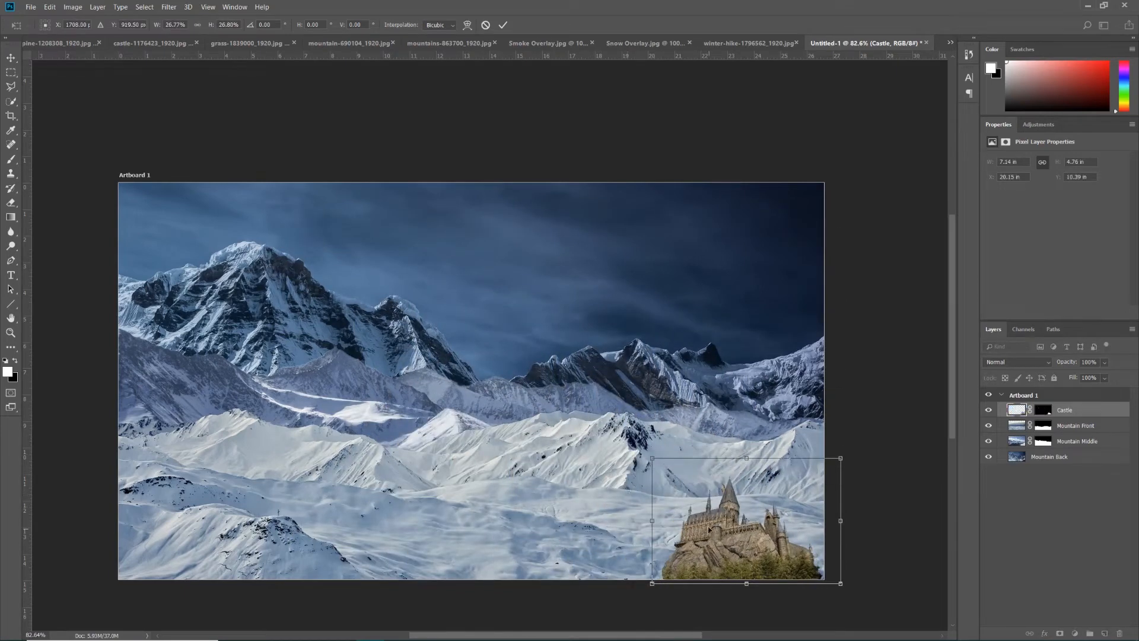
left_click_drag(709, 530, 314, 264)
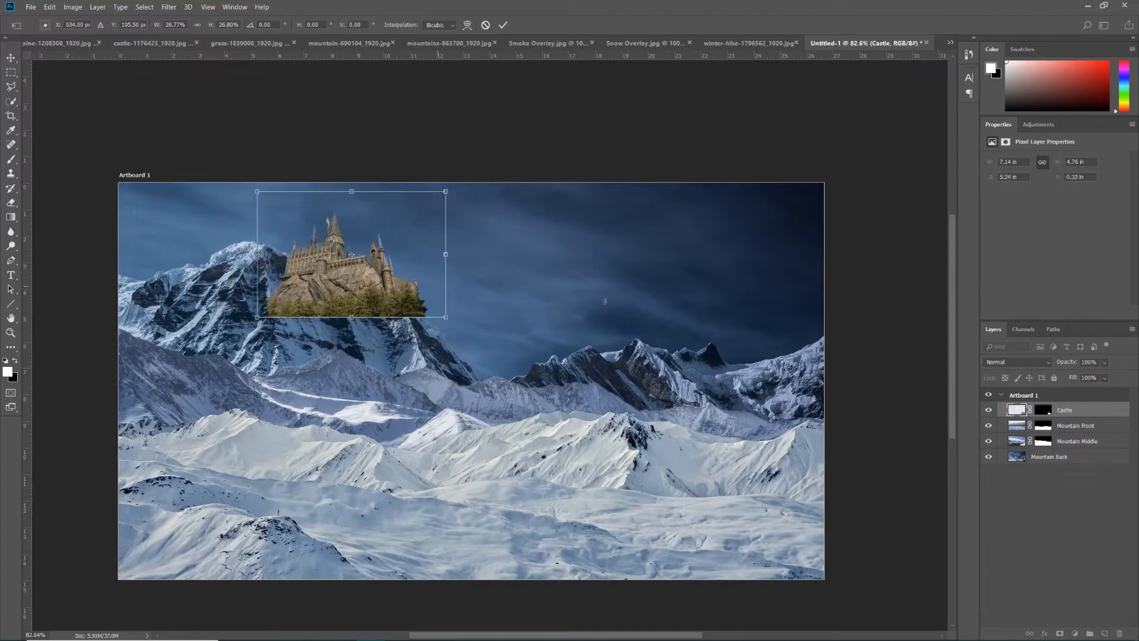
Lower the Castle layer's opacity to 45% and scale the castle to about 19% so it sits on the ridge between the two peaks.
left_click(1105, 363)
left_click_drag(1116, 375, 1089, 381)
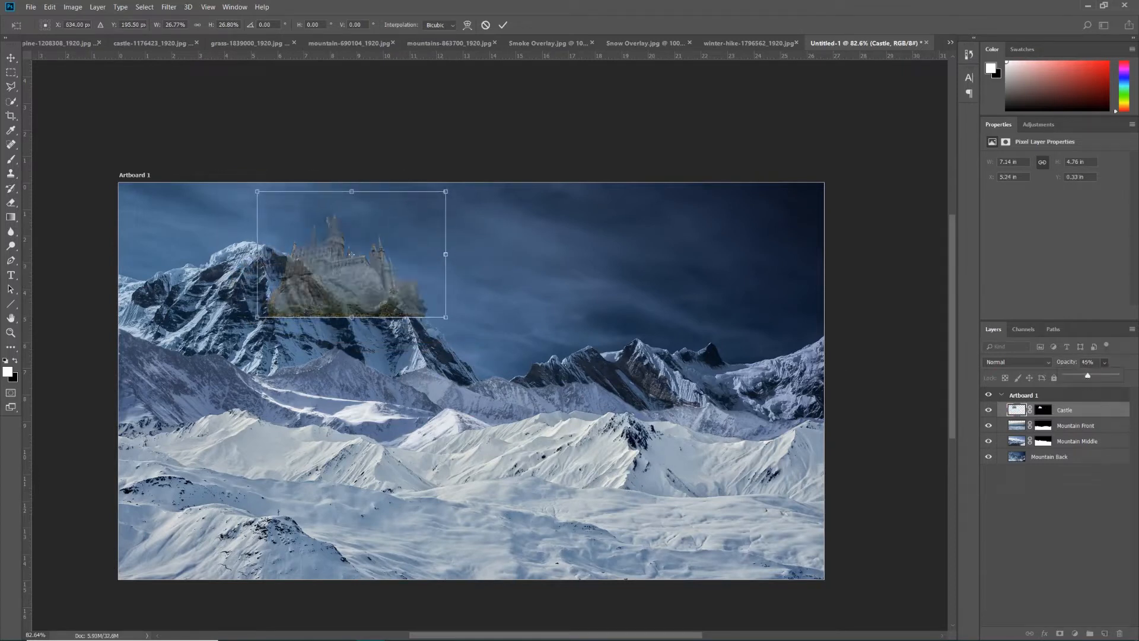
scroll(327, 266, "up", 8)
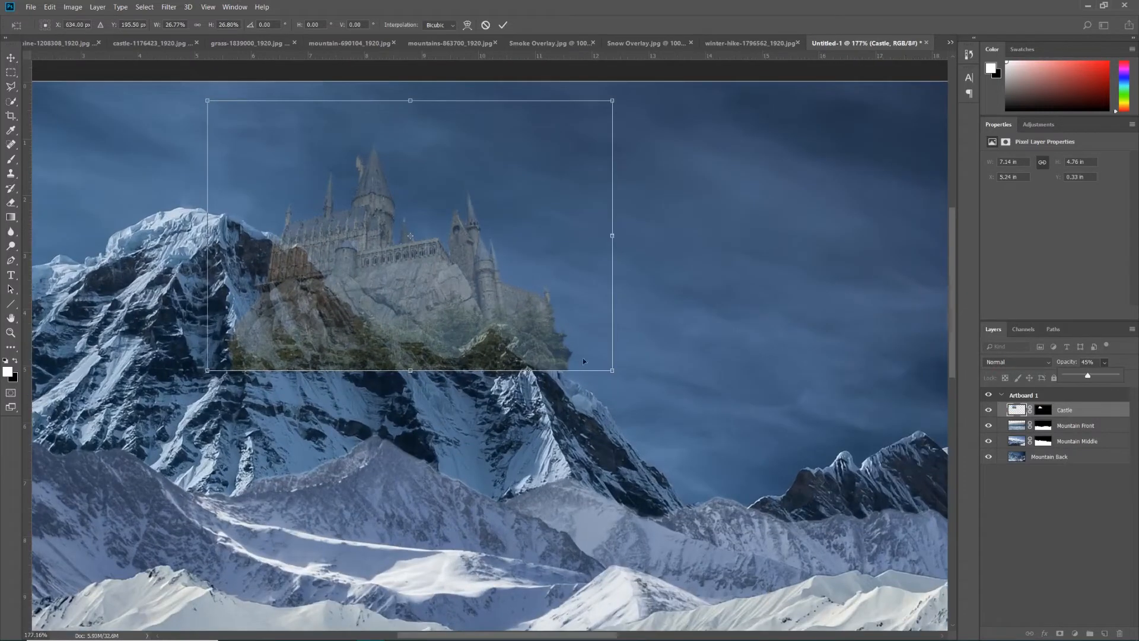
left_click_drag(610, 370, 538, 336)
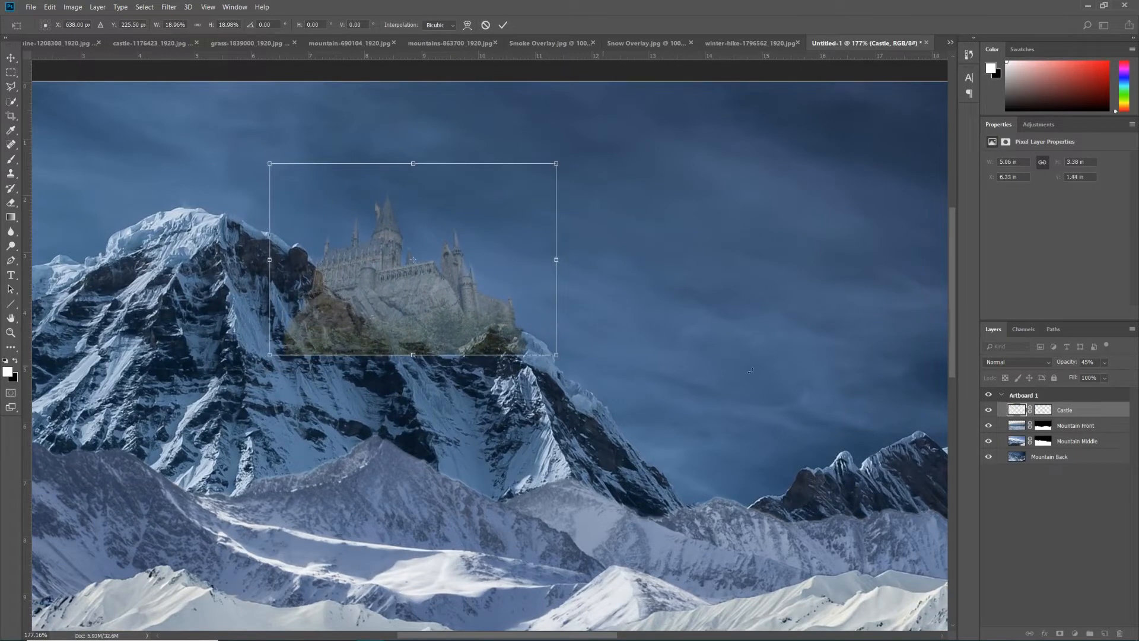
Restore the Castle layer's opacity to 100%, apply the transform and switch to the Rectangular Marquee tool.
left_click_drag(1067, 363, 1131, 362)
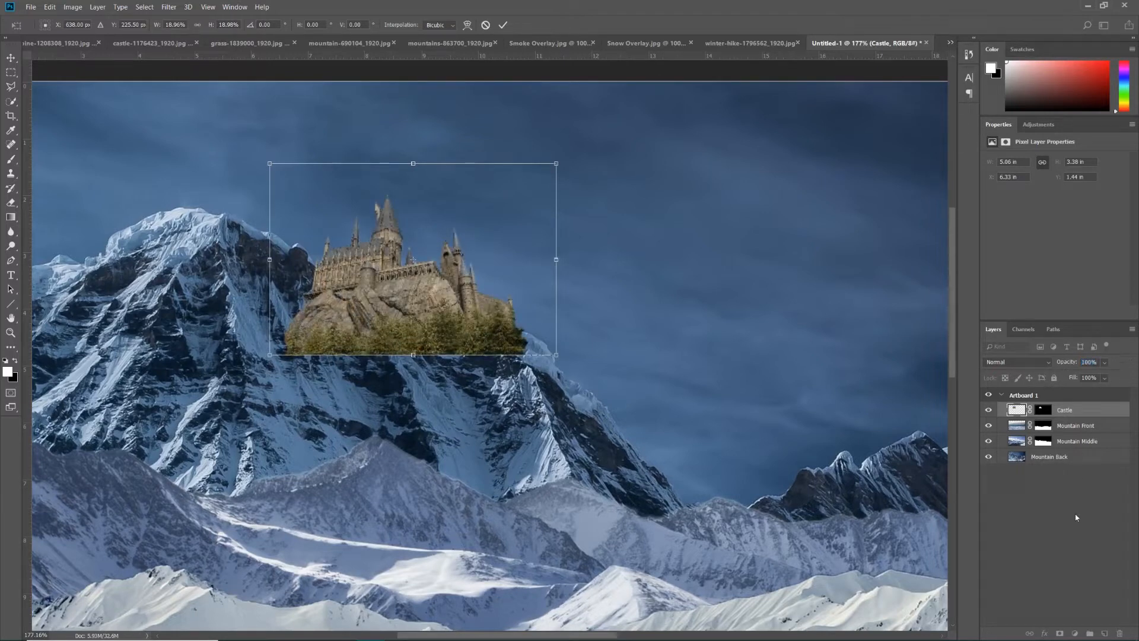
key("Return")
key("m")
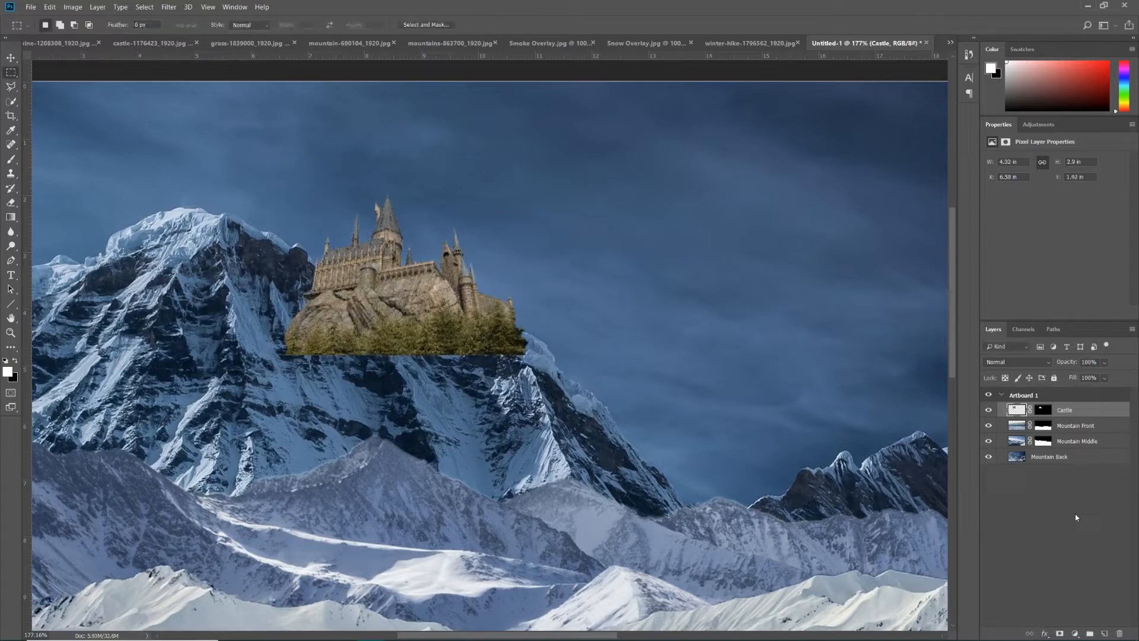
Toggle the Castle layer's visibility off and on twice to compare the castle's base with the ridge behind it.
scroll(826, 459, "down", 2)
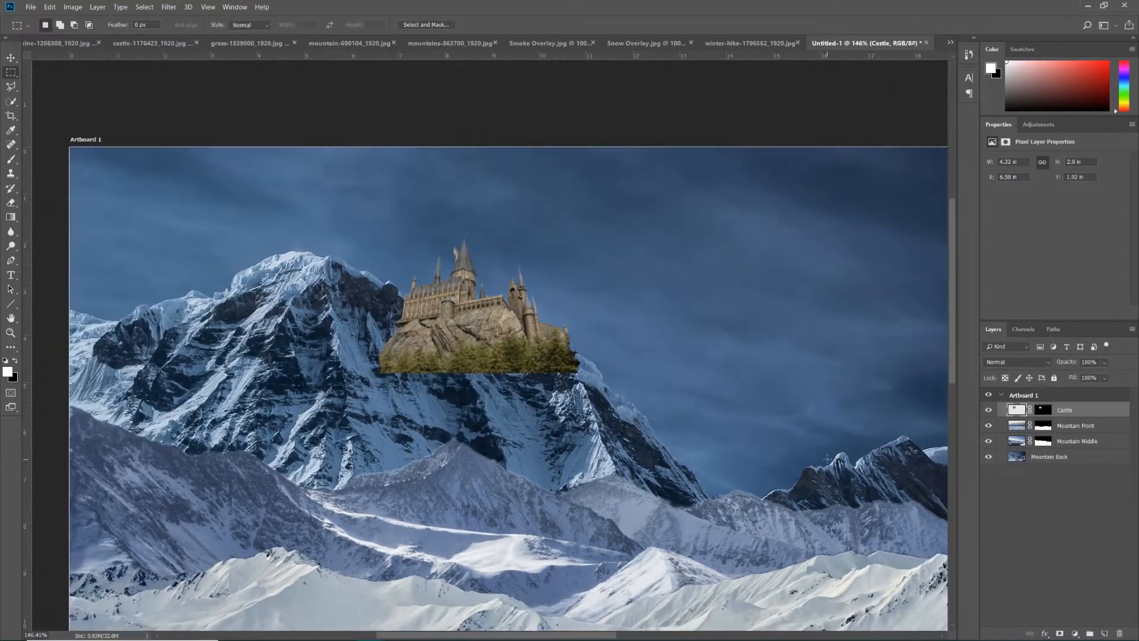
scroll(520, 313, "up", 2)
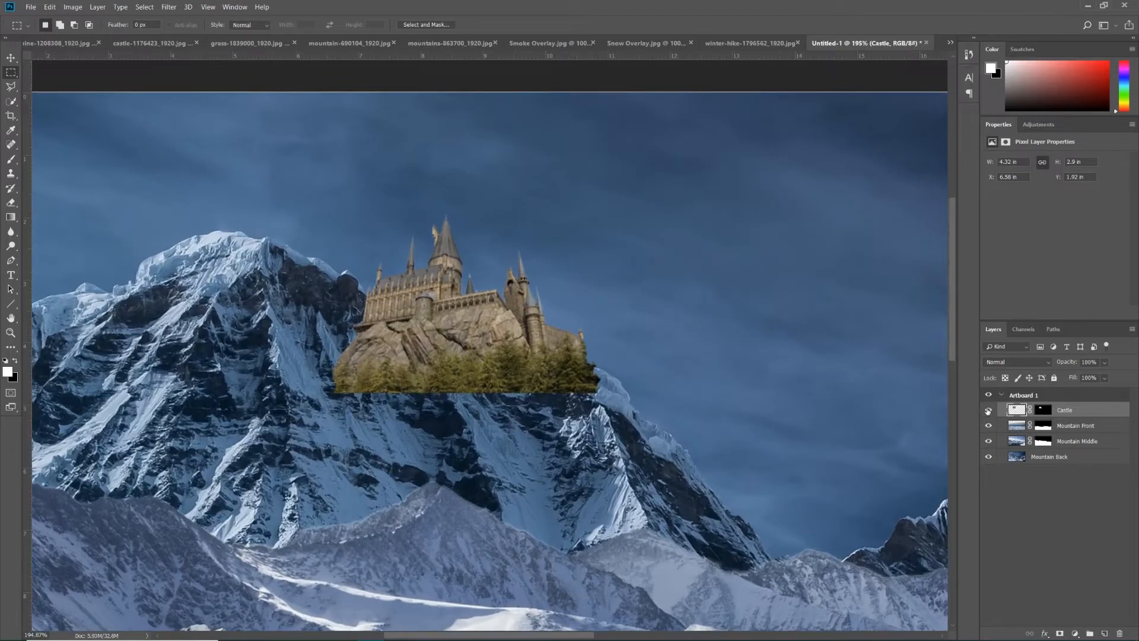
left_click(989, 409)
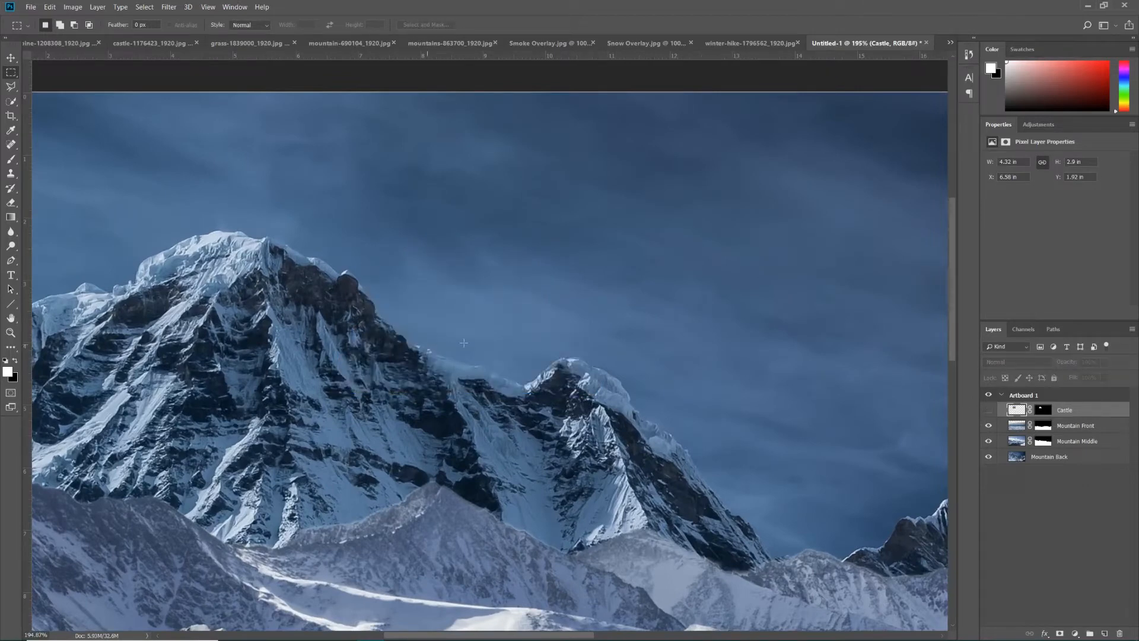
left_click(988, 409)
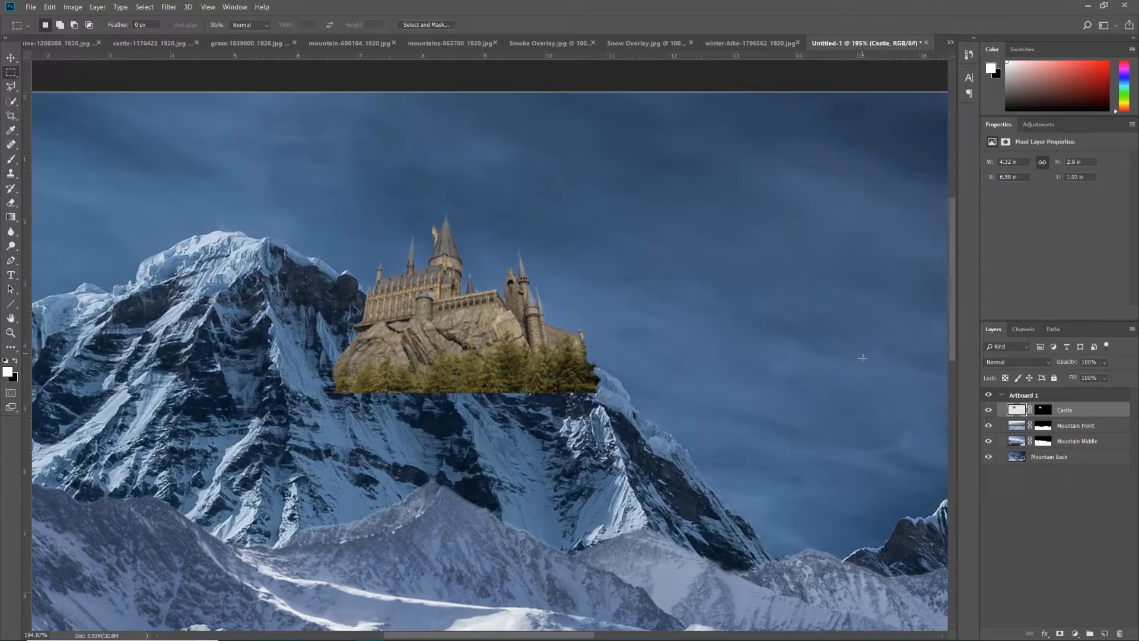
left_click(988, 410)
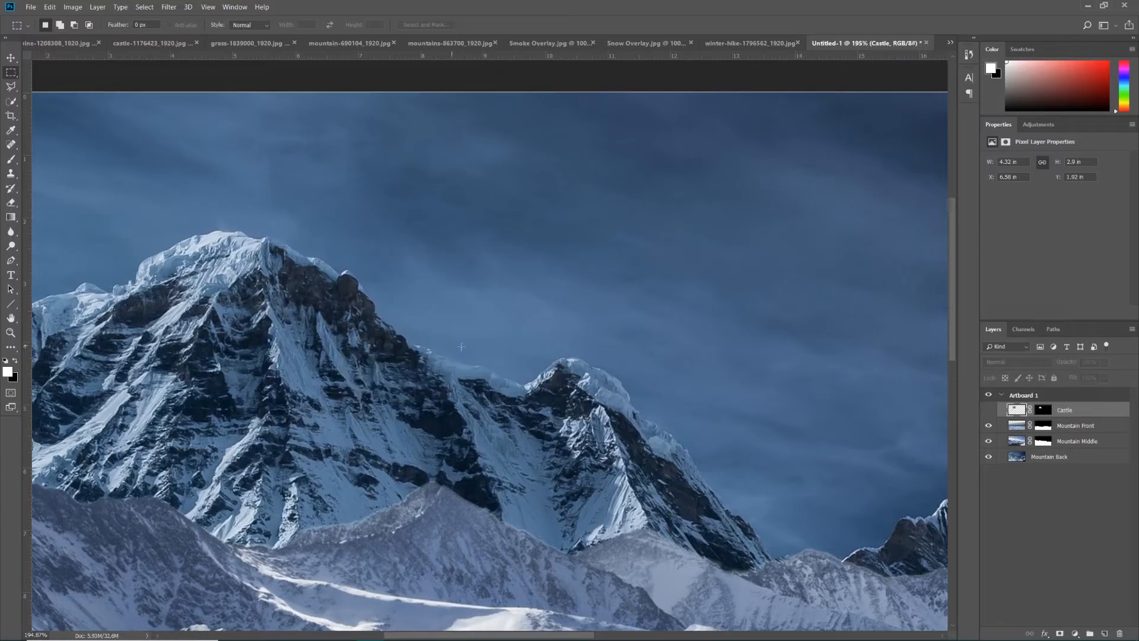
left_click(988, 410)
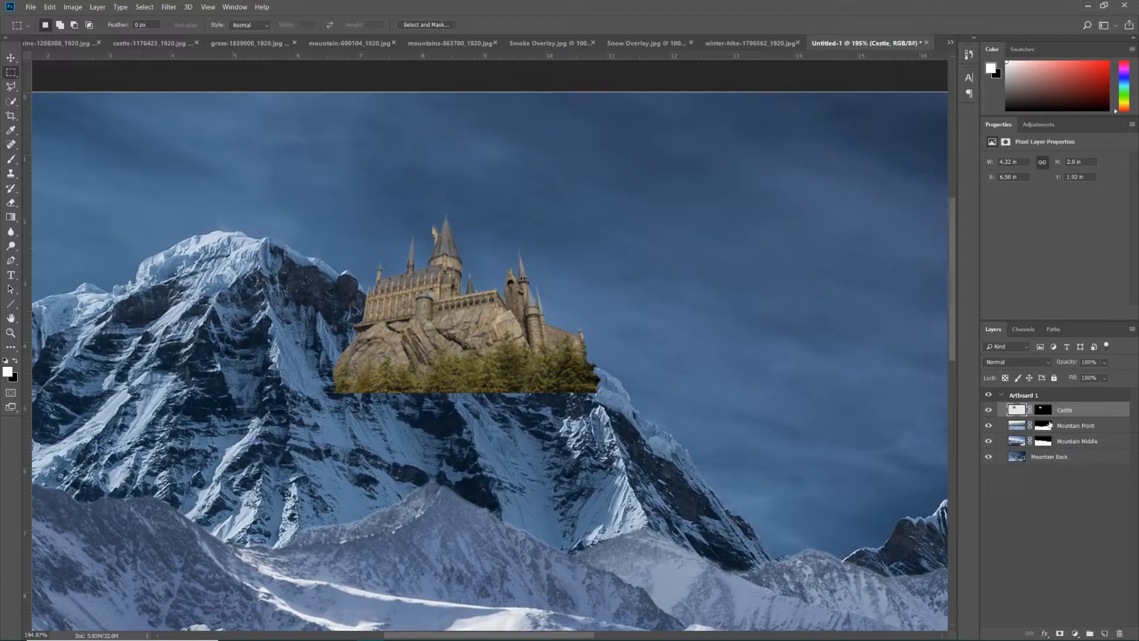
Try the Castle layer beneath Mountain Back and return it to the top of the layer stack.
left_click_drag(1050, 423, 1066, 467)
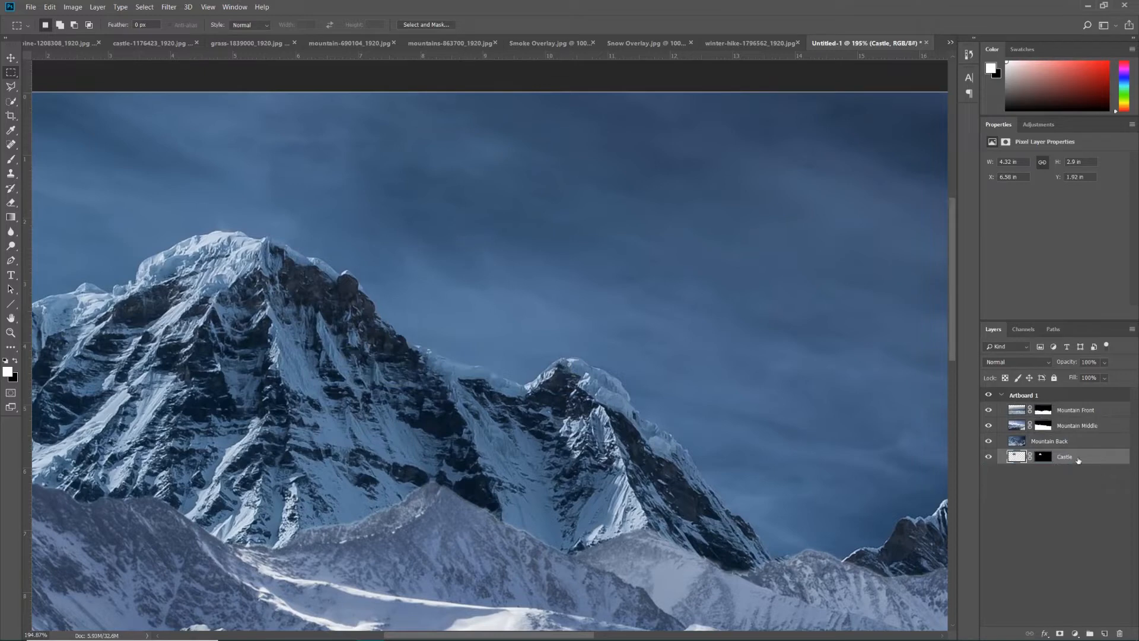
left_click_drag(1078, 459, 1077, 409)
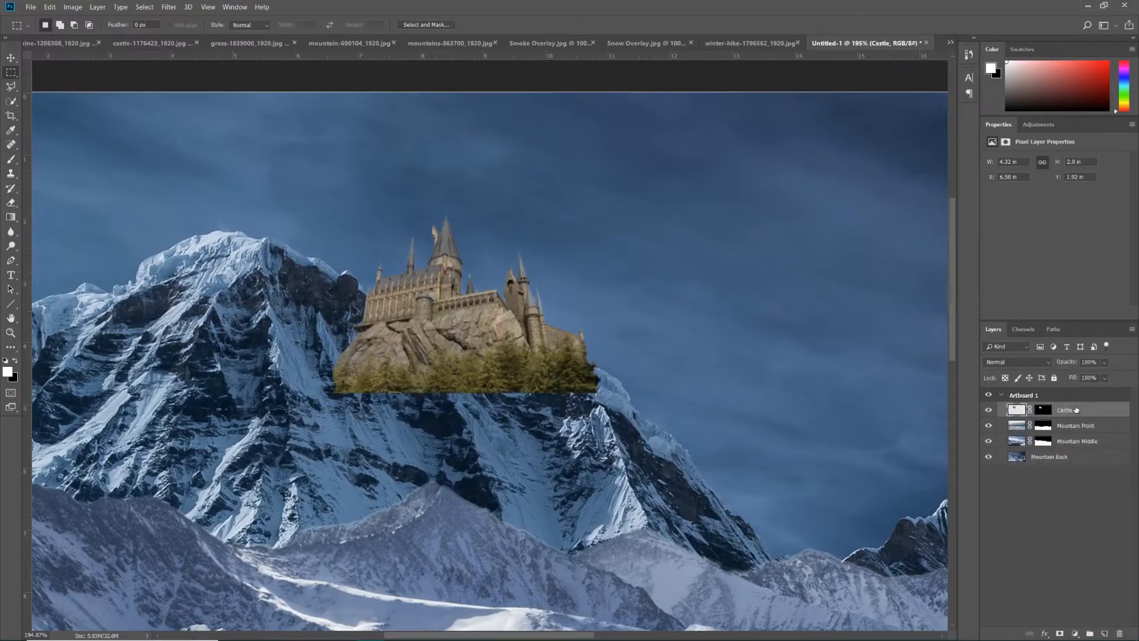
Hide the Castle layer, open Select and Mask on Mountain Back and quick-select the large left mountain with a size 25 brush.
left_click(989, 411)
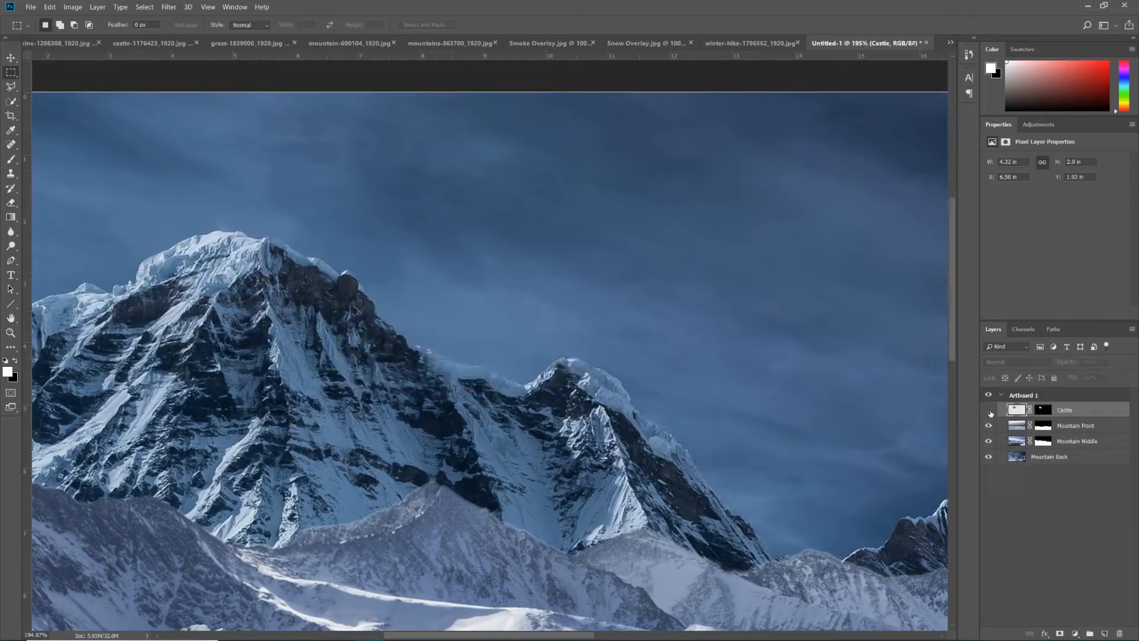
left_click(1057, 458)
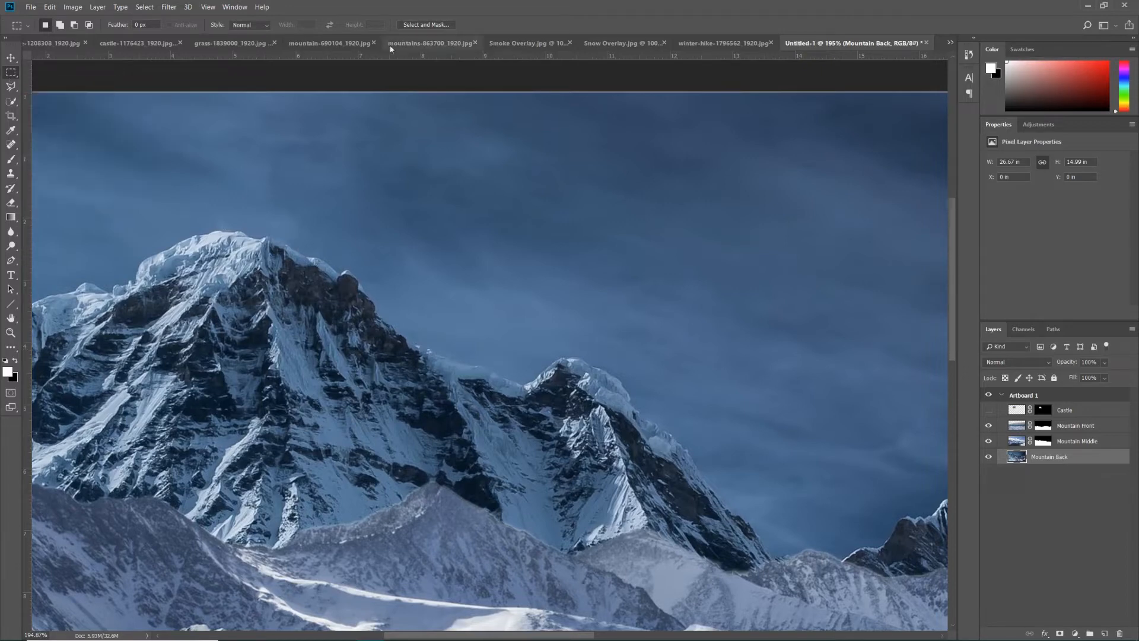
left_click(423, 25)
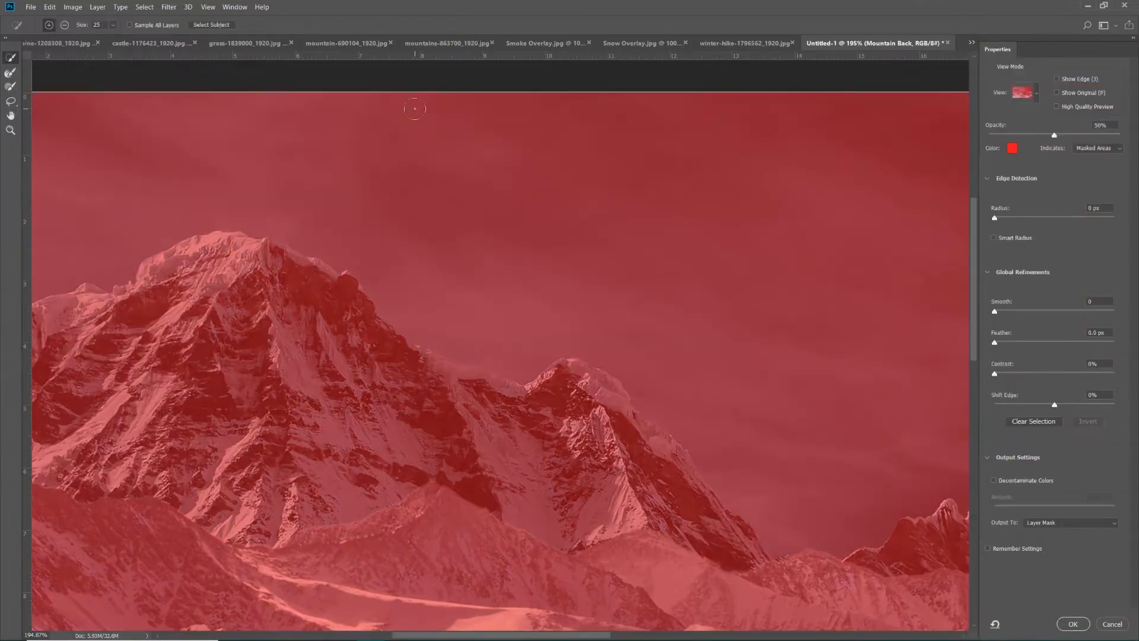
scroll(368, 249, "down", 5)
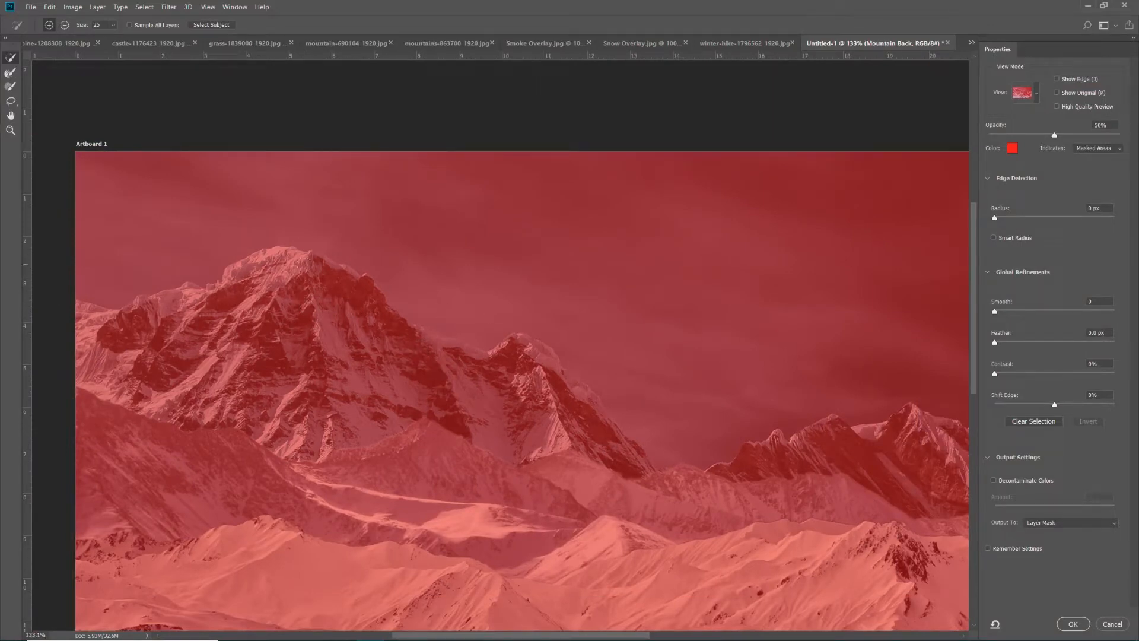
mouse_move(283, 262)
left_mouse_down()
mouse_move(341, 282)
mouse_move(328, 276)
mouse_move(475, 365)
mouse_move(523, 361)
mouse_move(514, 361)
mouse_move(550, 385)
mouse_move(562, 378)
mouse_move(613, 435)
mouse_move(398, 424)
mouse_move(296, 363)
mouse_move(236, 288)
mouse_move(217, 376)
mouse_move(261, 431)
mouse_move(236, 453)
mouse_move(443, 515)
mouse_move(552, 461)
mouse_move(576, 459)
mouse_move(553, 471)
mouse_move(579, 464)
left_mouse_up()
Reduce the Quick Selection brush to 9 and add the missed snow edges along the ridge and the main summit to the selection.
scroll(420, 344, "up", 5)
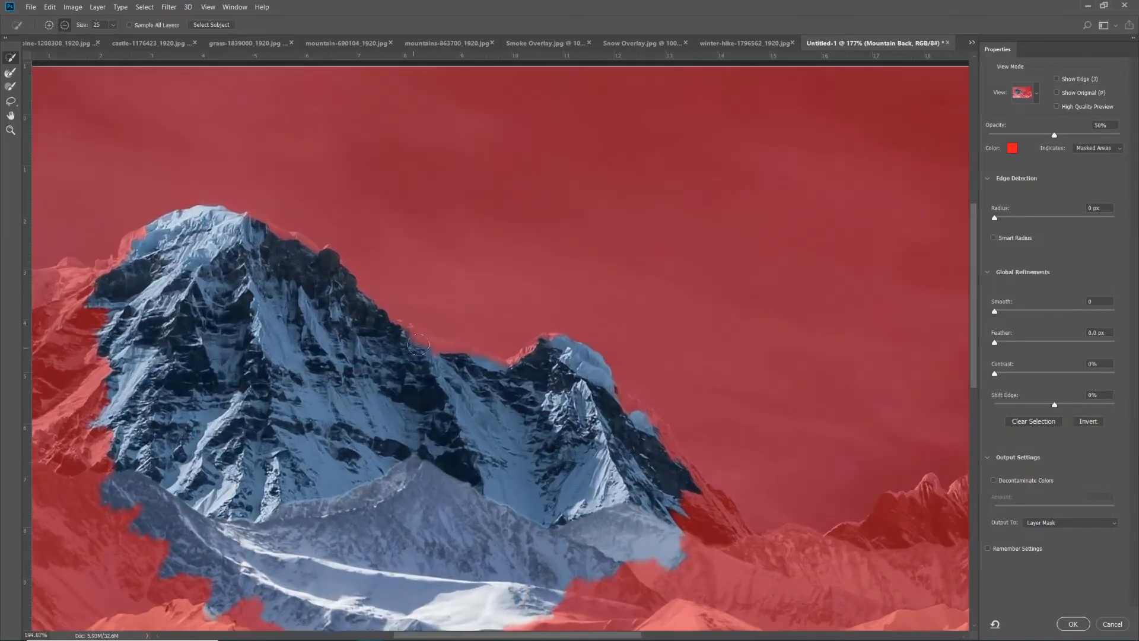
key("bracketleft")
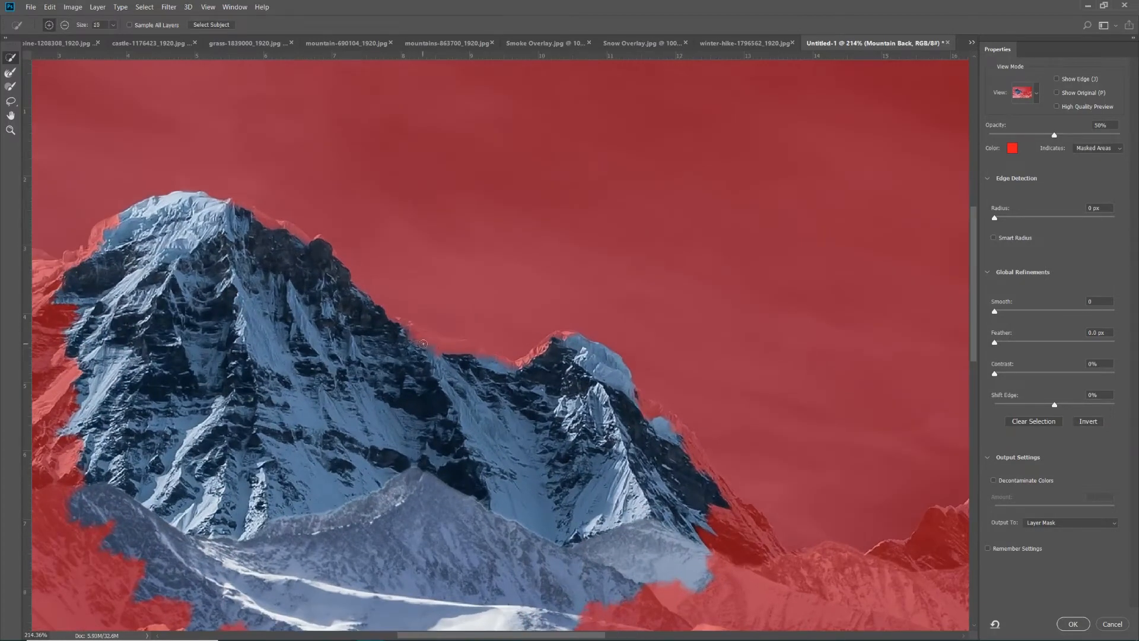
key("bracketleft")
mouse_move(406, 331)
left_mouse_down()
mouse_move(468, 352)
mouse_move(399, 329)
mouse_move(508, 365)
mouse_move(558, 339)
left_mouse_up()
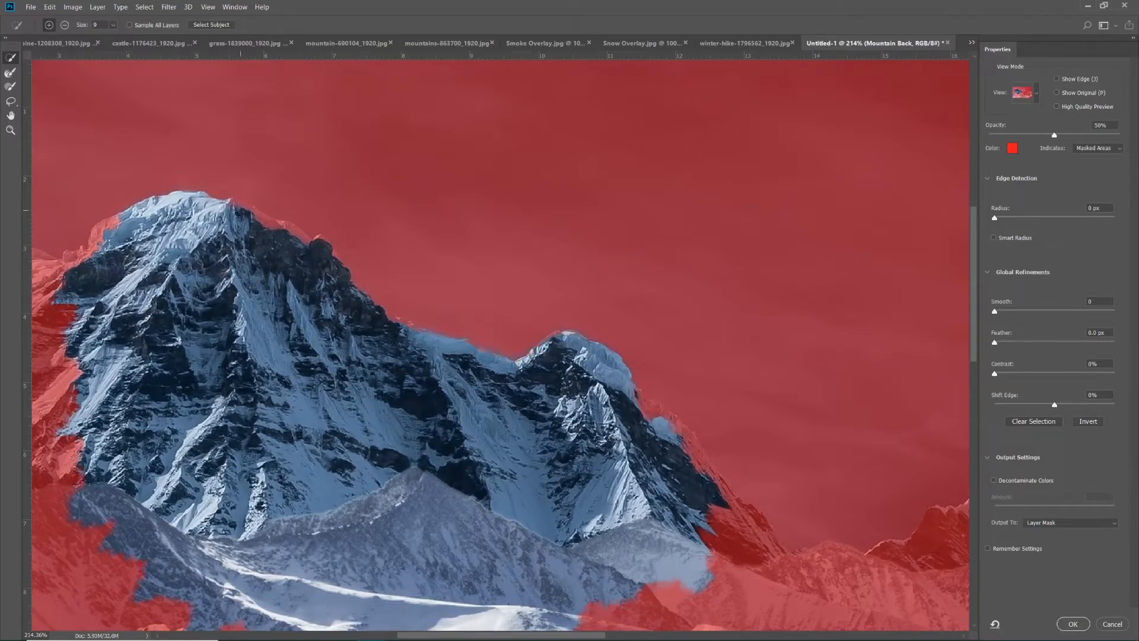
left_click_drag(233, 208, 314, 250)
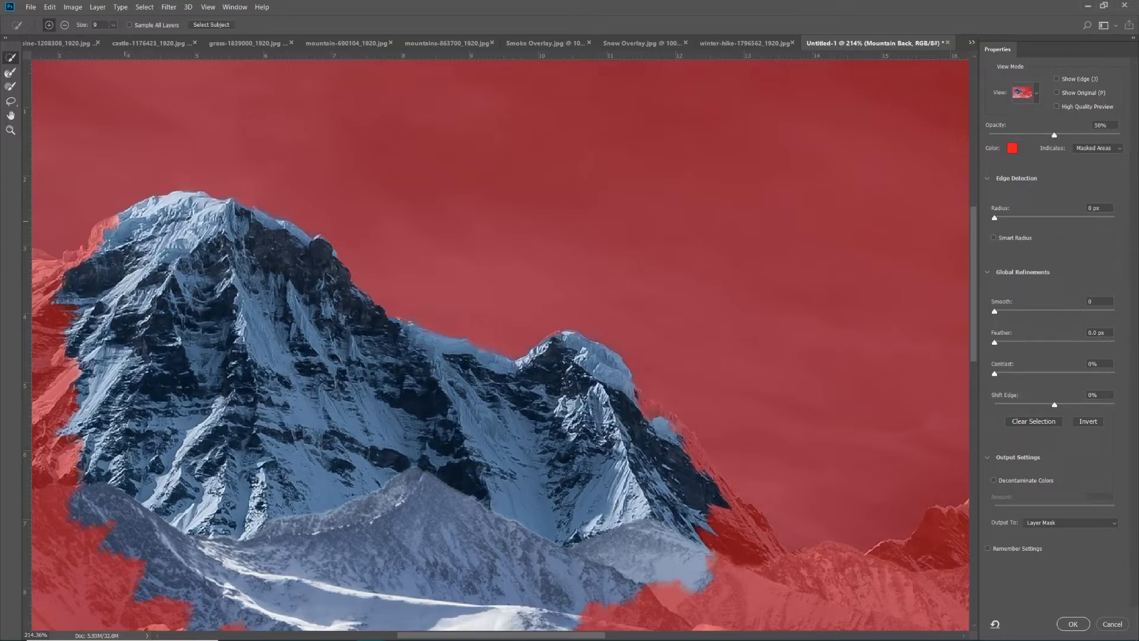
left_click_drag(116, 219, 95, 244)
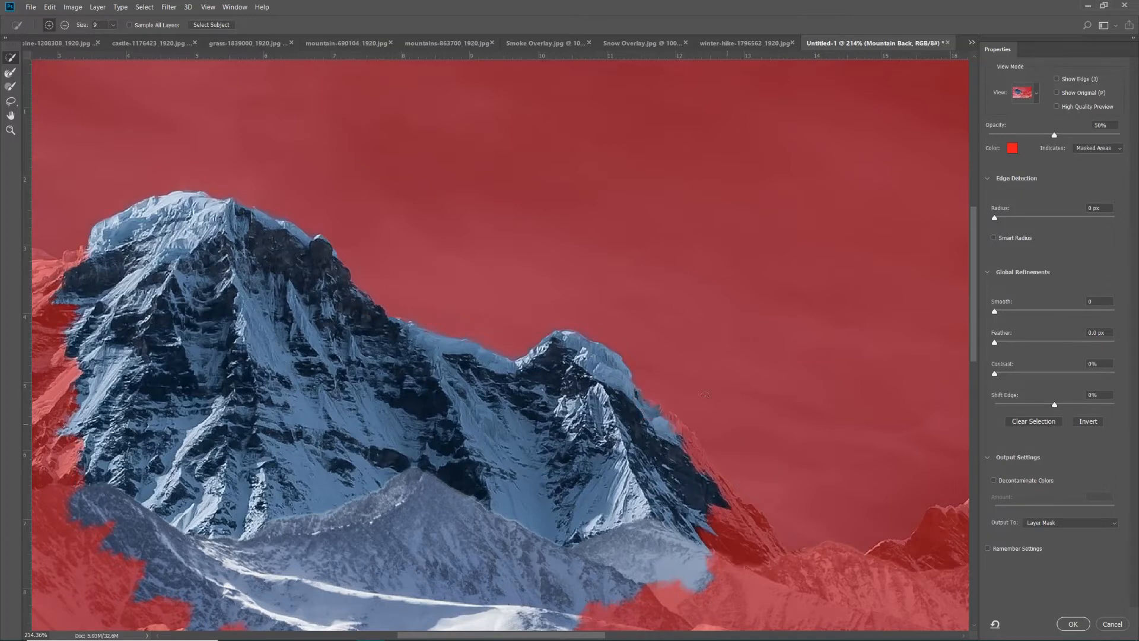
Set the Select and Mask output to Selection and apply it to load the mountain outline.
scroll(705, 394, "down", 3)
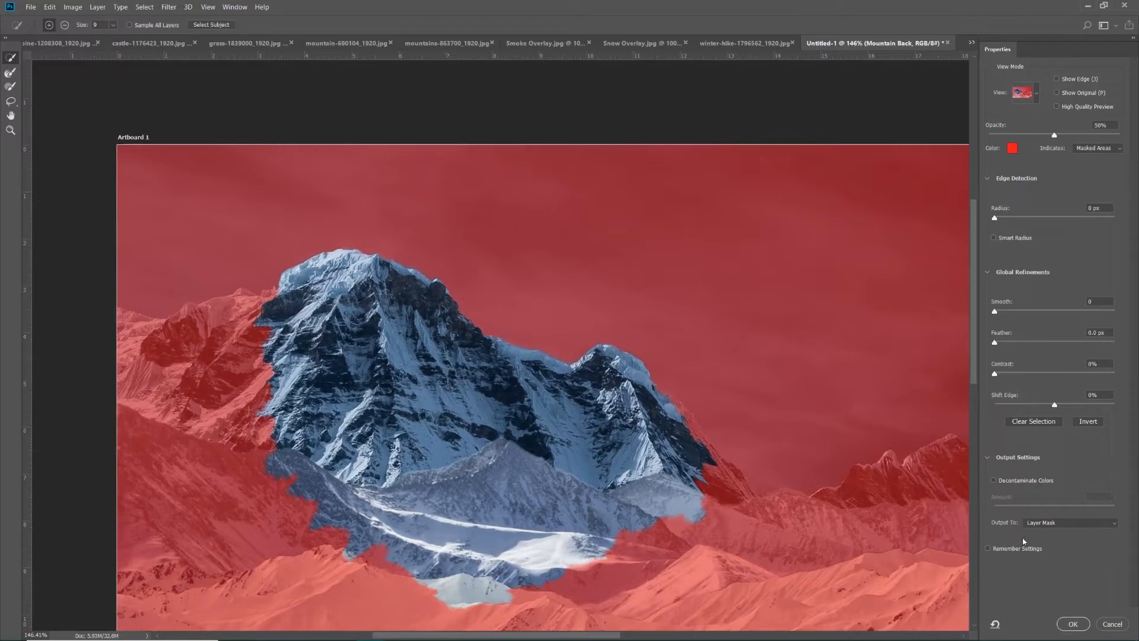
left_click(1040, 525)
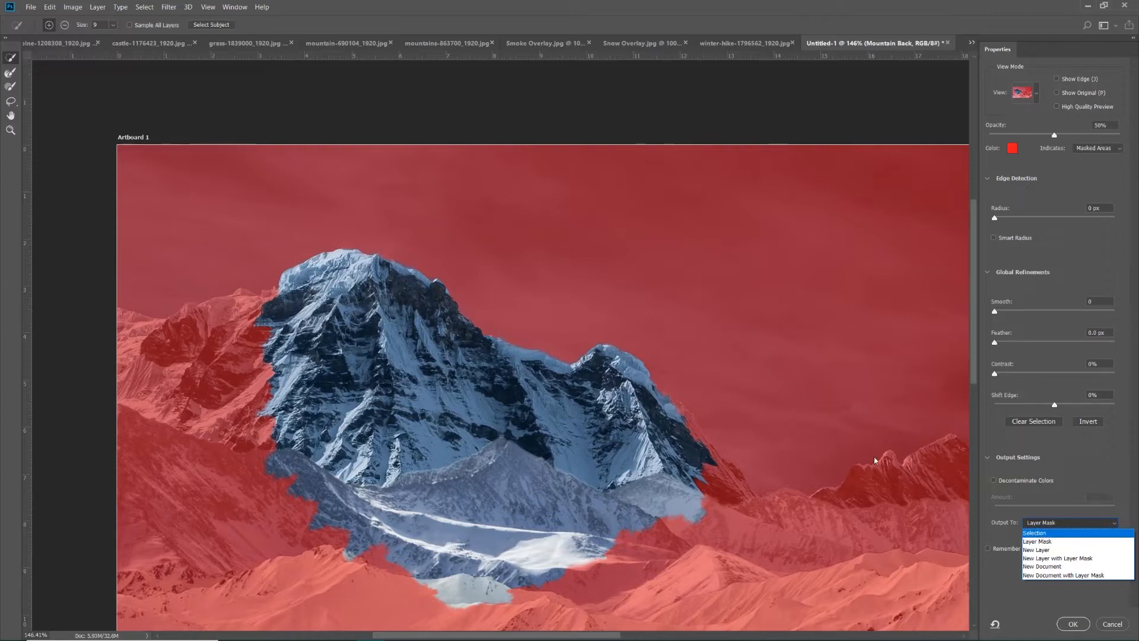
left_click(1030, 533)
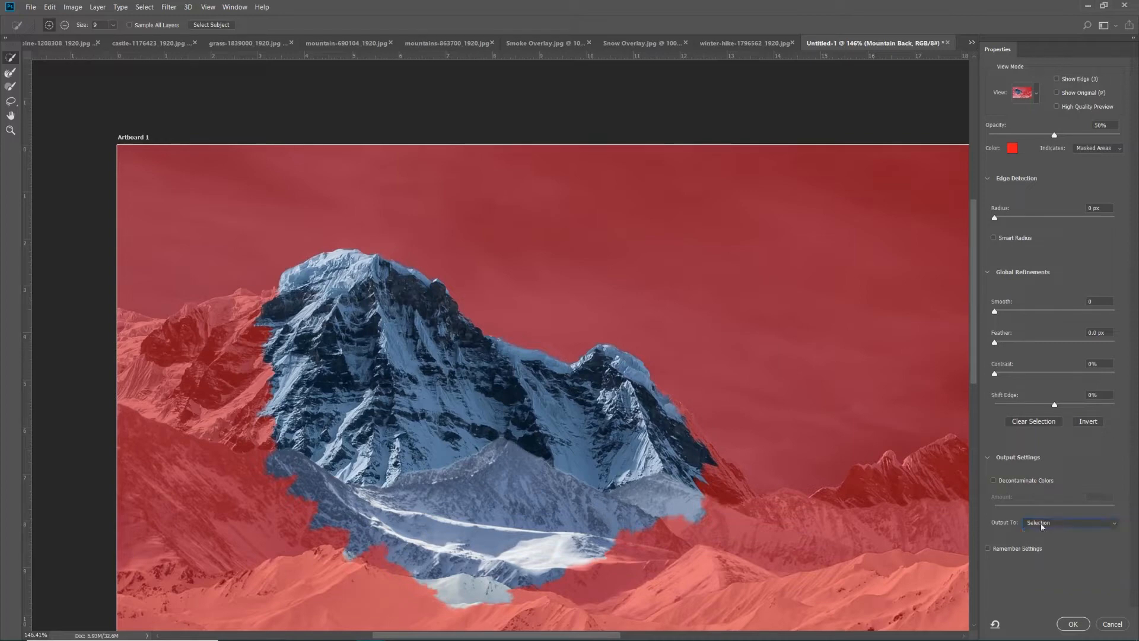
mouse_move(1098, 627)
left_click(1073, 623)
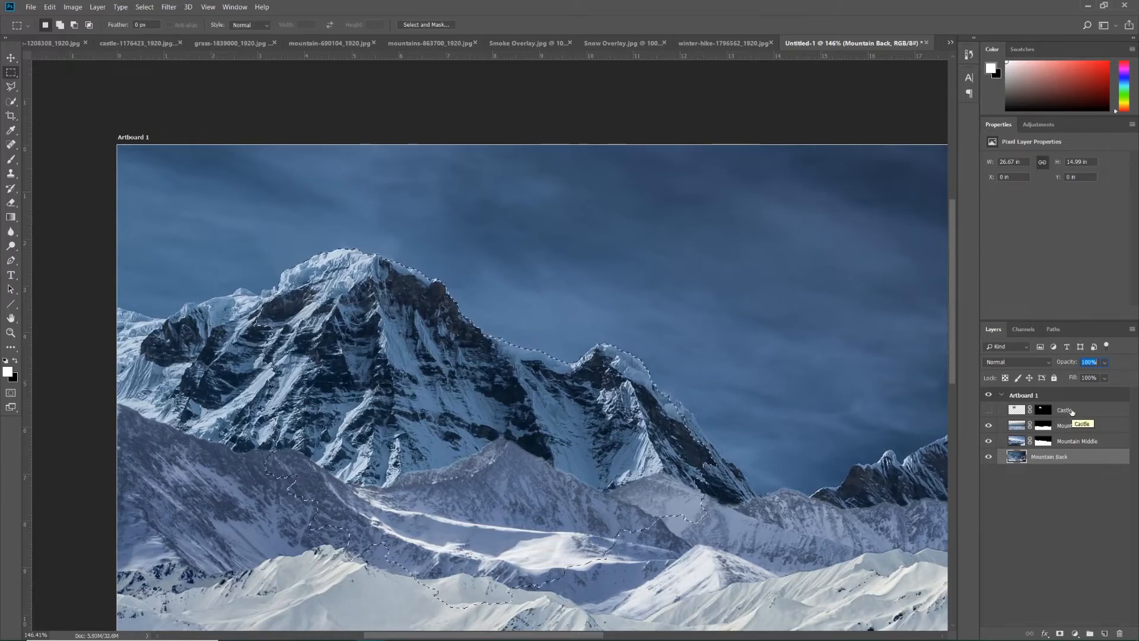
Show the Castle layer again, select it and apply its existing layer mask.
left_click(989, 410)
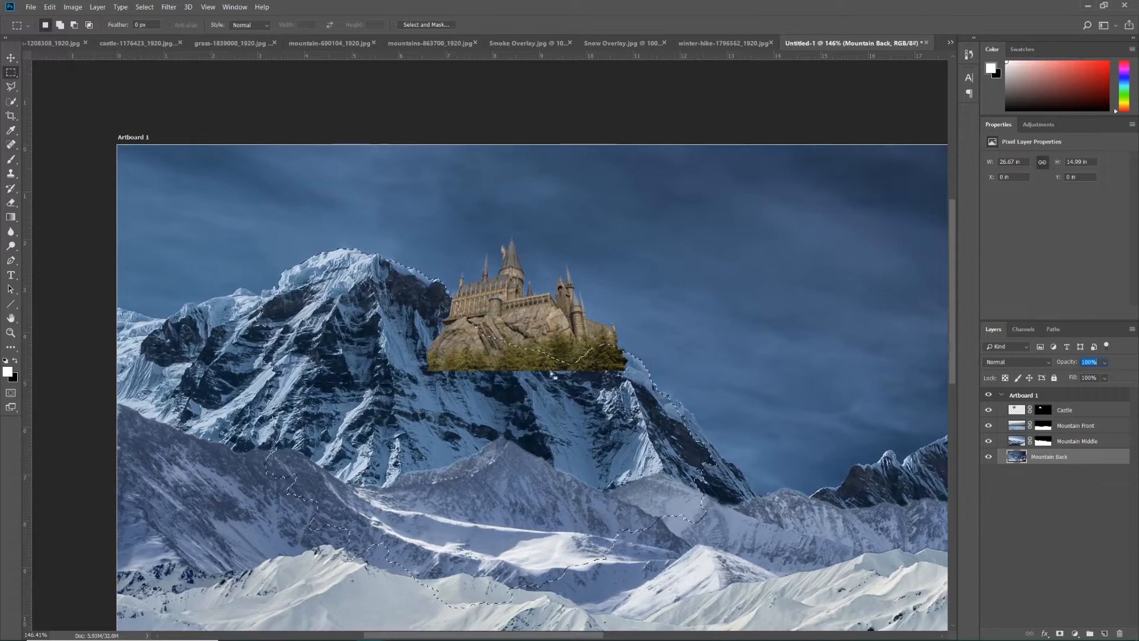
left_click(1073, 410)
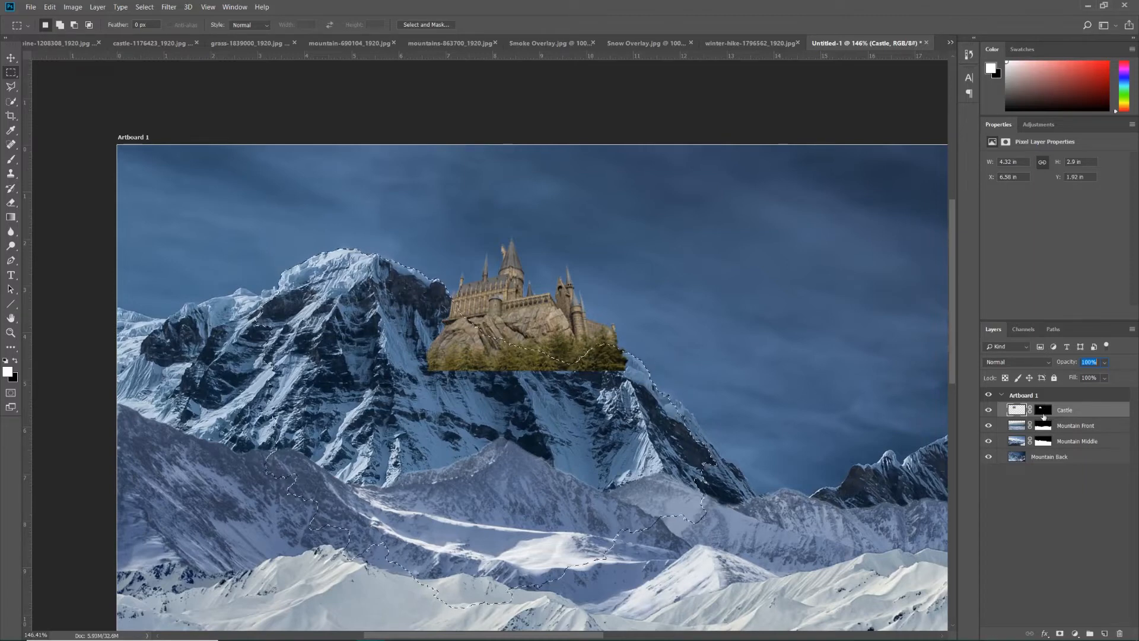
right_click(1045, 410)
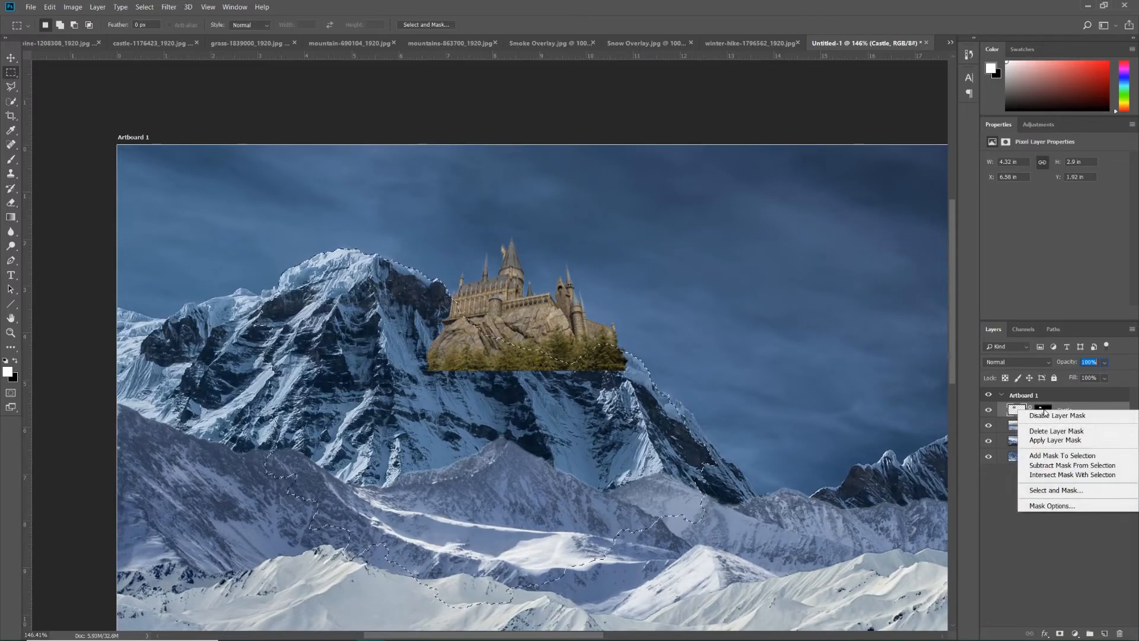
left_click(1054, 440)
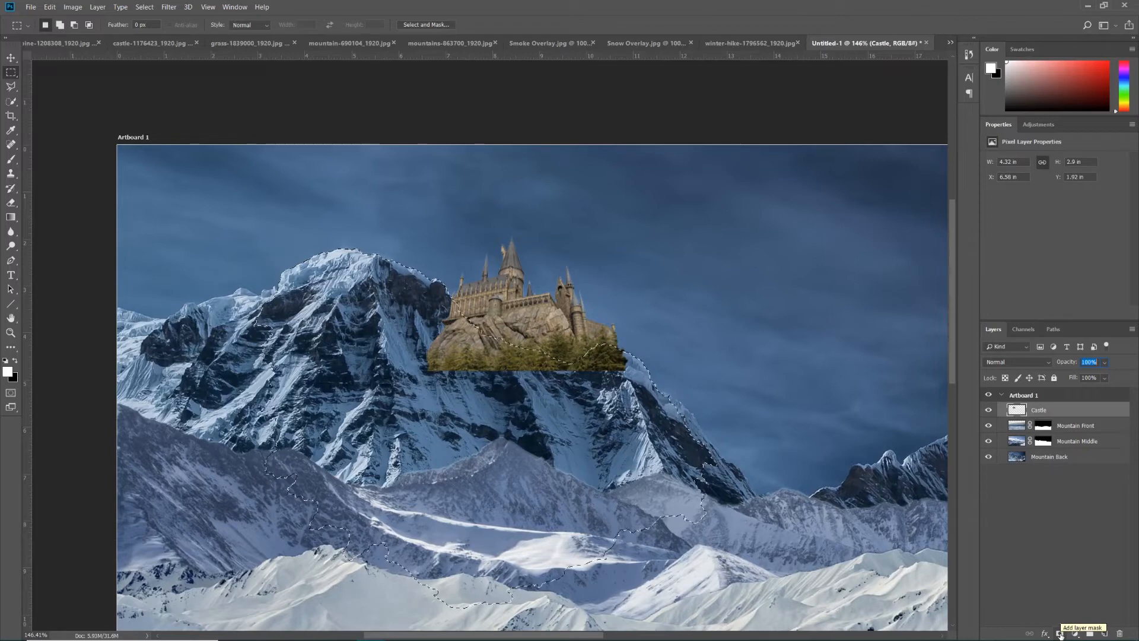
Try adding a layer mask to the Castle layer from the uninverted mountain selection and undo it.
left_click(1060, 634)
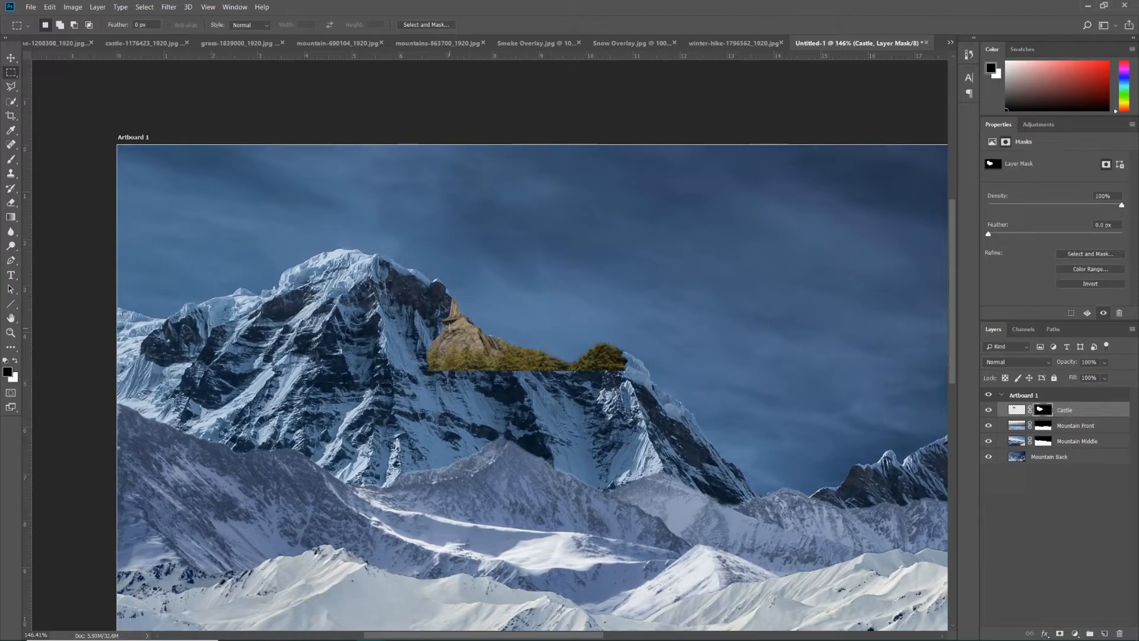
key("ctrl+z")
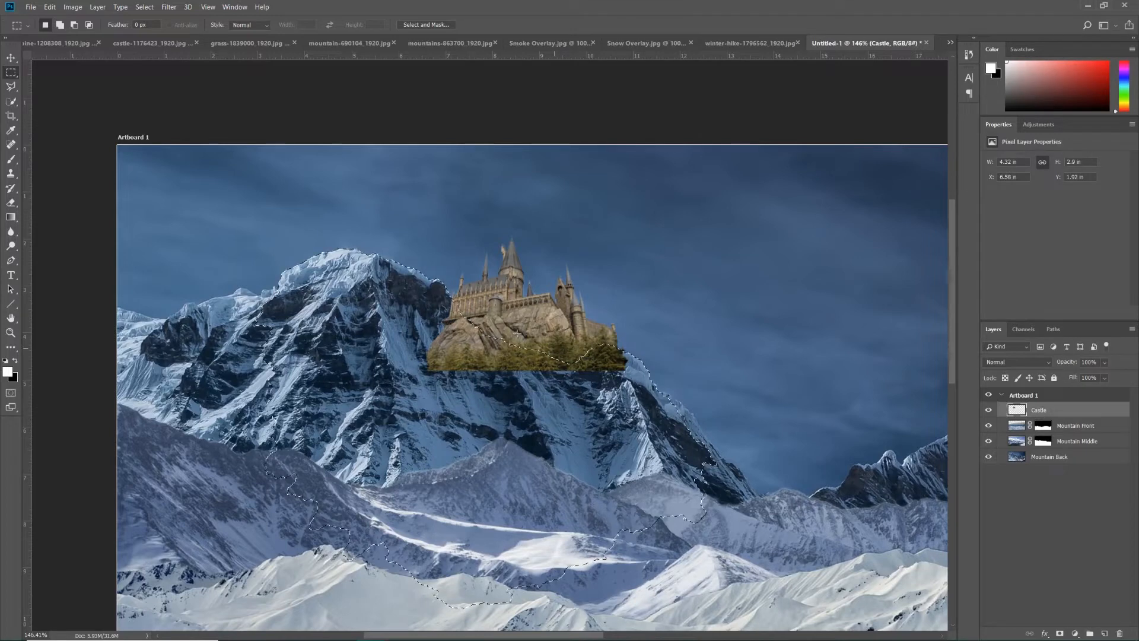
Invert the mountain selection and add it as a layer mask on the Castle layer to hide the castle's base behind the ridge.
left_click(145, 7)
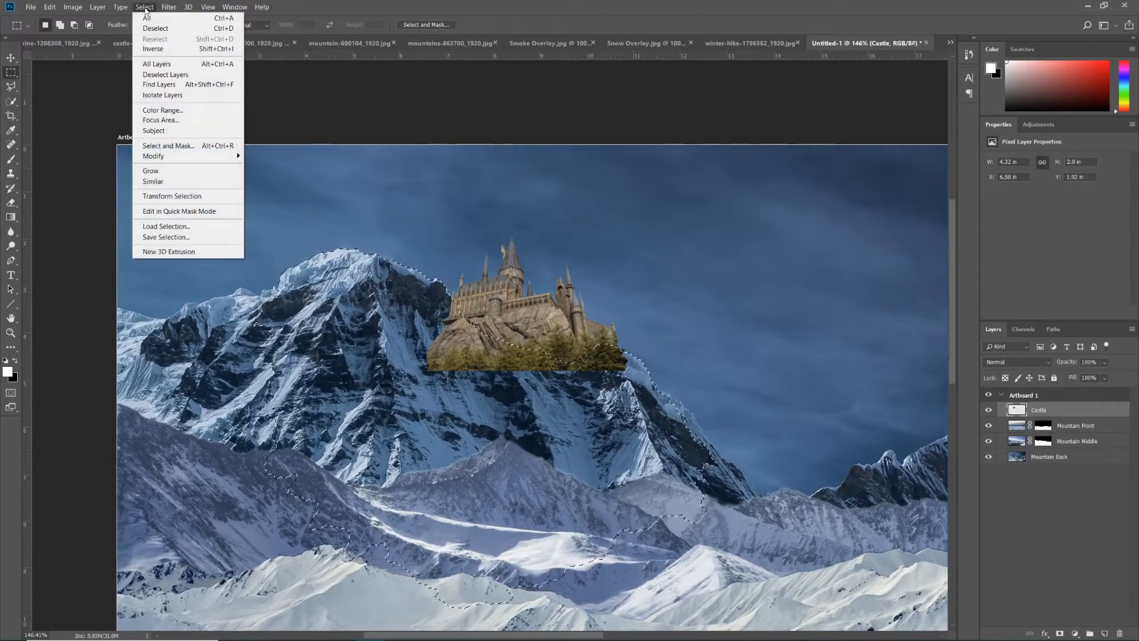
left_click(153, 50)
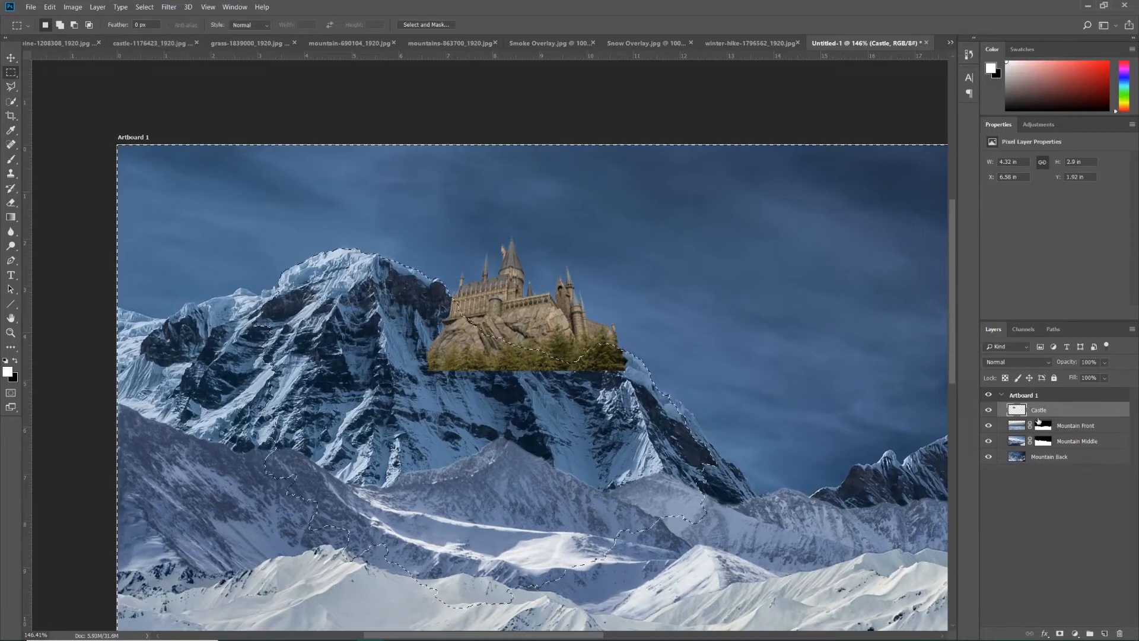
left_click(1059, 634)
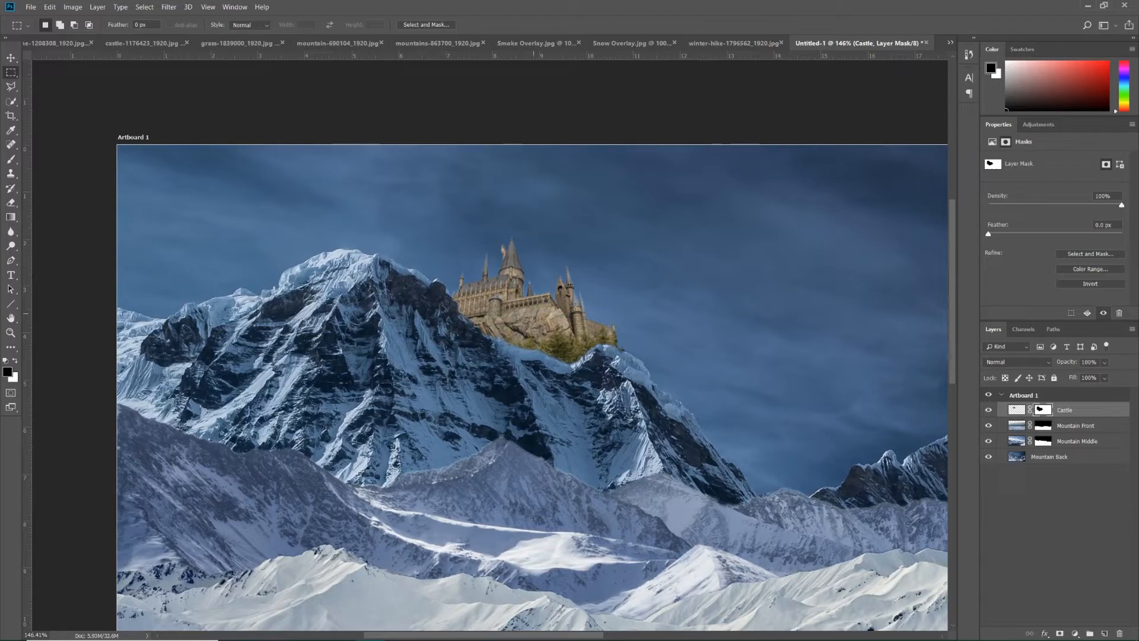
Switch to the Move tool and look up the Snap setting.
left_click(10, 58)
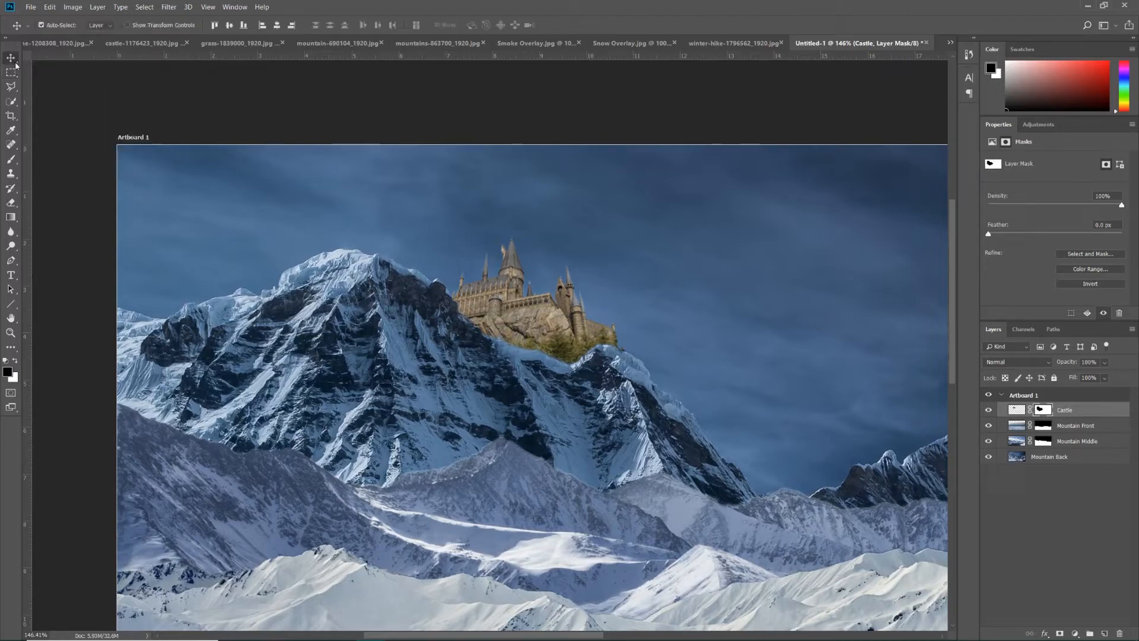
mouse_move(537, 320)
left_mouse_down()
mouse_move(456, 218)
mouse_move(376, 212)
mouse_move(429, 259)
mouse_move(521, 293)
mouse_move(531, 321)
mouse_move(570, 296)
mouse_move(519, 313)
mouse_move(534, 333)
mouse_move(537, 321)
left_mouse_up()
key("ctrl")
left_click(207, 7)
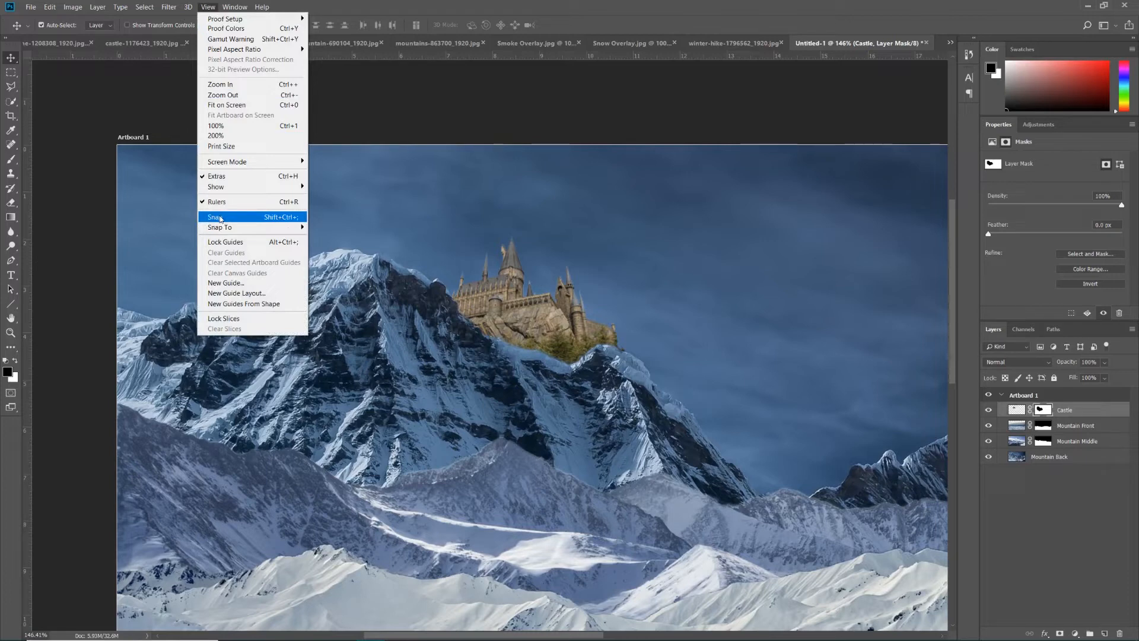
left_click(541, 319)
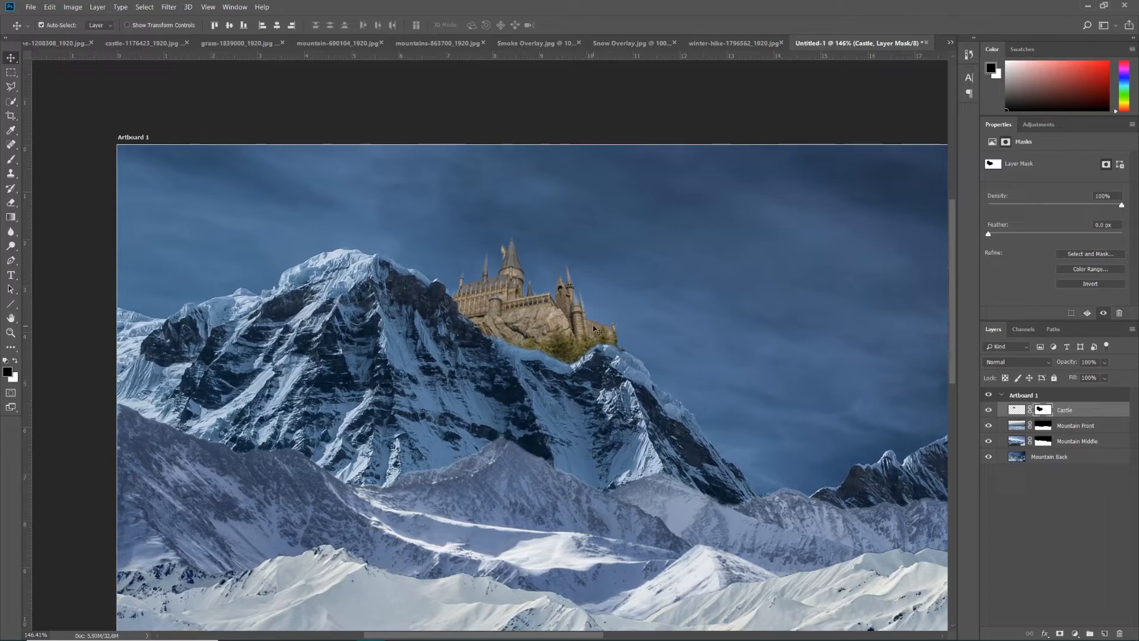
Unlink the Castle layer from its mask and shift only the castle image slightly up and left behind the ridge.
left_click(1031, 410)
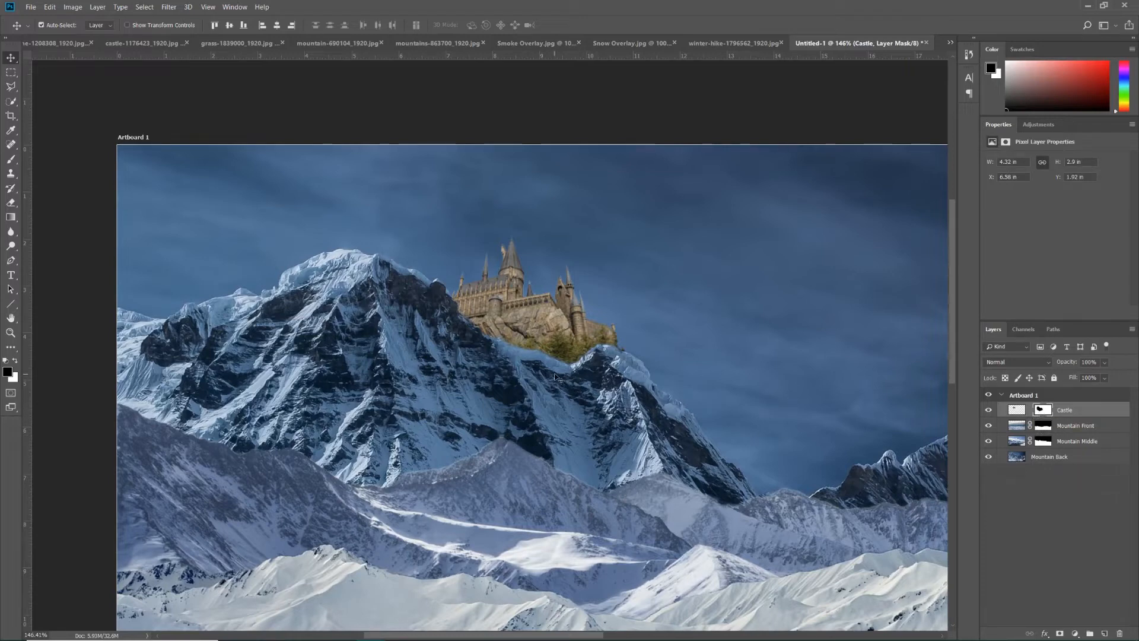
left_click_drag(554, 374, 585, 376)
left_click(1017, 411)
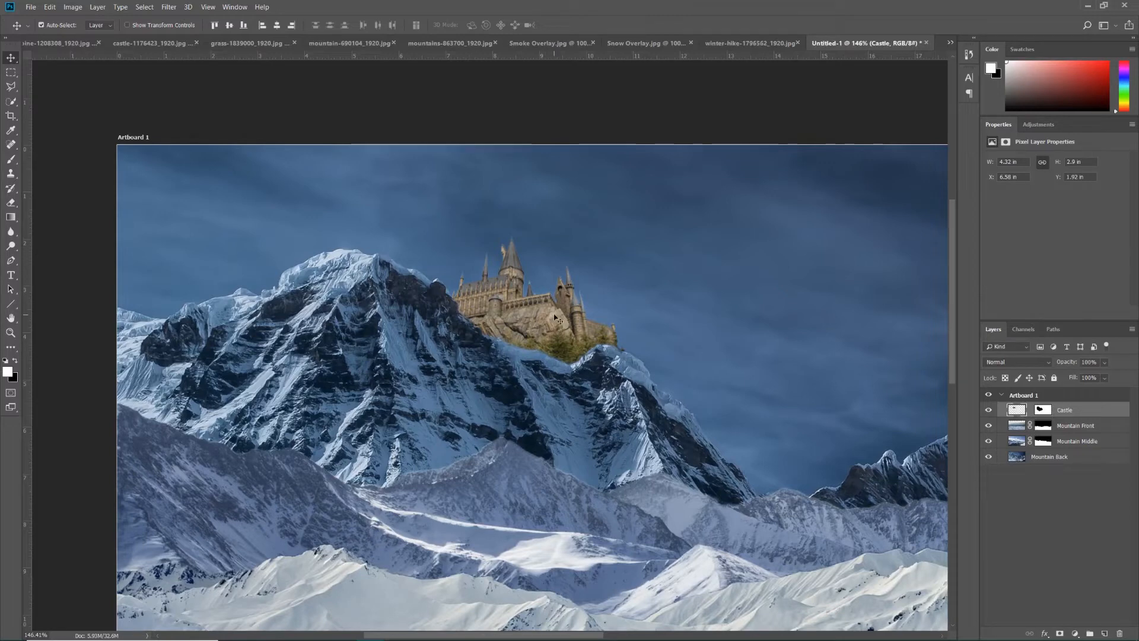
mouse_move(555, 319)
left_mouse_down()
mouse_move(499, 308)
mouse_move(631, 380)
mouse_move(479, 258)
mouse_move(416, 237)
mouse_move(546, 302)
mouse_move(646, 398)
mouse_move(669, 508)
mouse_move(568, 514)
mouse_move(395, 347)
mouse_move(465, 285)
mouse_move(550, 301)
mouse_move(531, 323)
mouse_move(572, 320)
mouse_move(544, 314)
left_mouse_up()
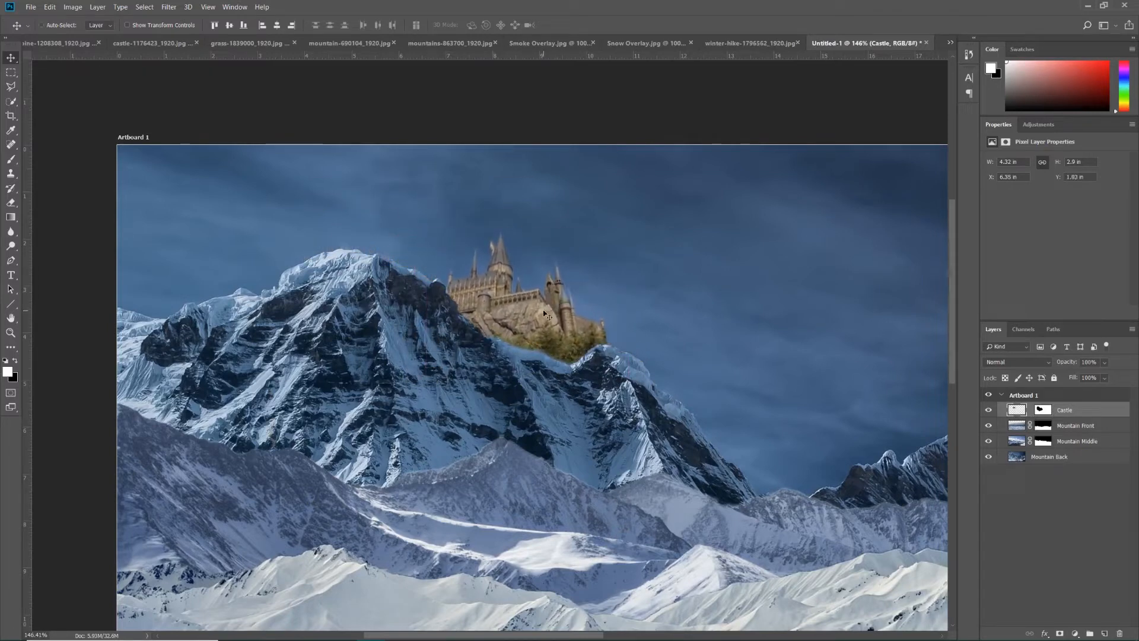
Try scaling the unlinked castle image with Free Transform.
key("ctrl+t")
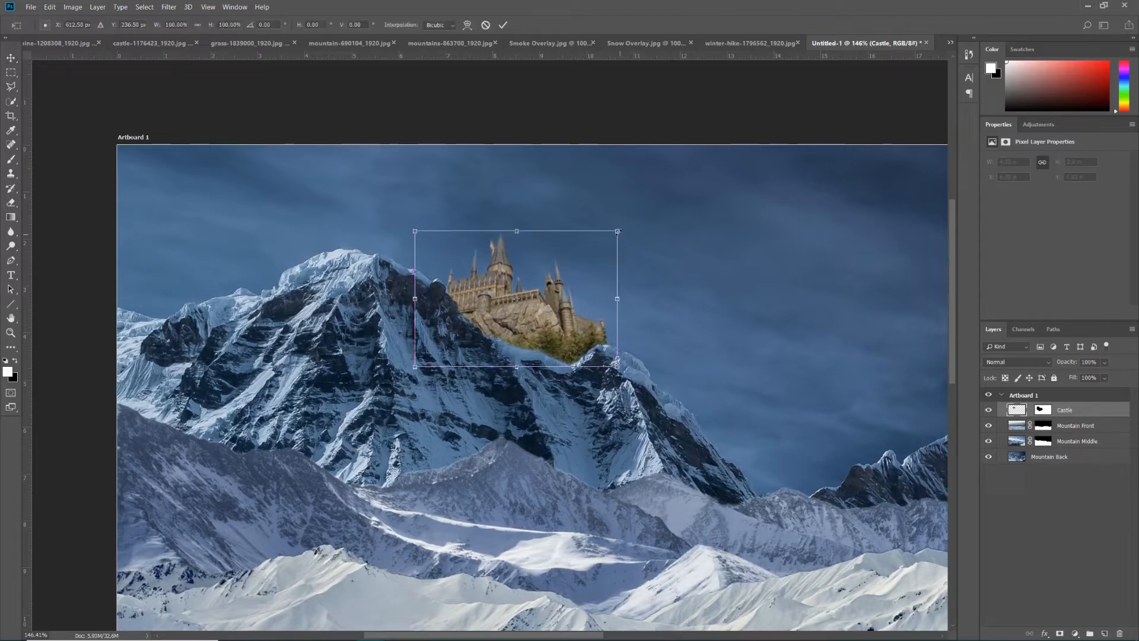
mouse_move(617, 231)
left_mouse_down()
mouse_move(666, 178)
mouse_move(599, 246)
mouse_move(681, 168)
mouse_move(591, 245)
mouse_move(666, 191)
mouse_move(594, 244)
mouse_move(605, 223)
left_mouse_up()
key("Return")
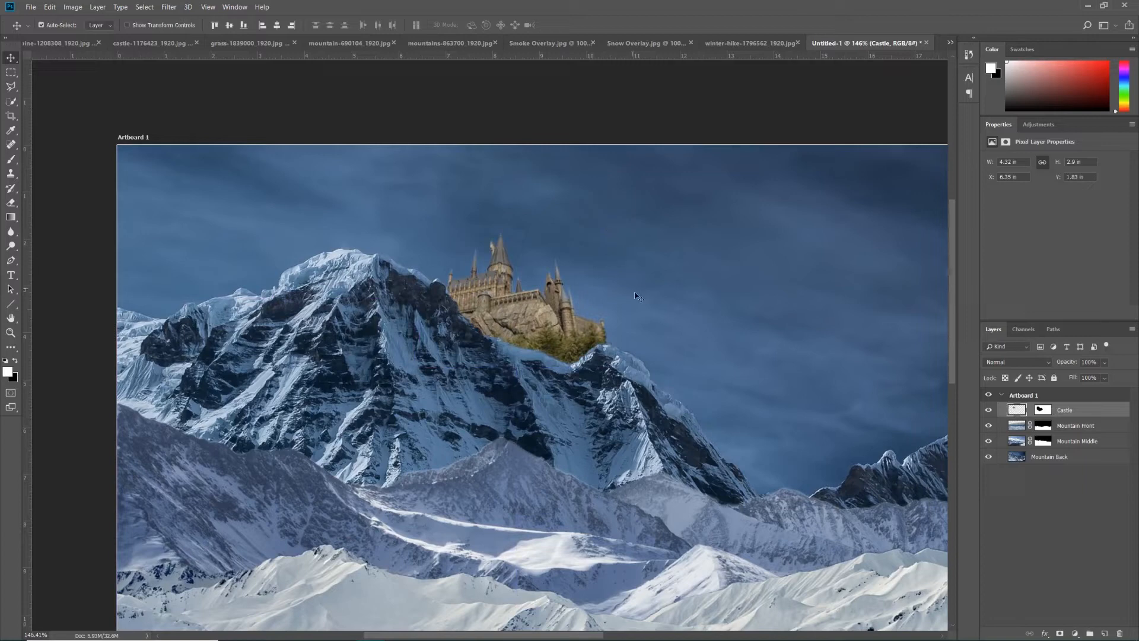
Copy the whole boardwalk photo grass-1839000_1920.jpg and paste it into Untitled-1 as a new layer above Castle.
scroll(643, 321, "down", 2)
left_click_drag(706, 372, 509, 275)
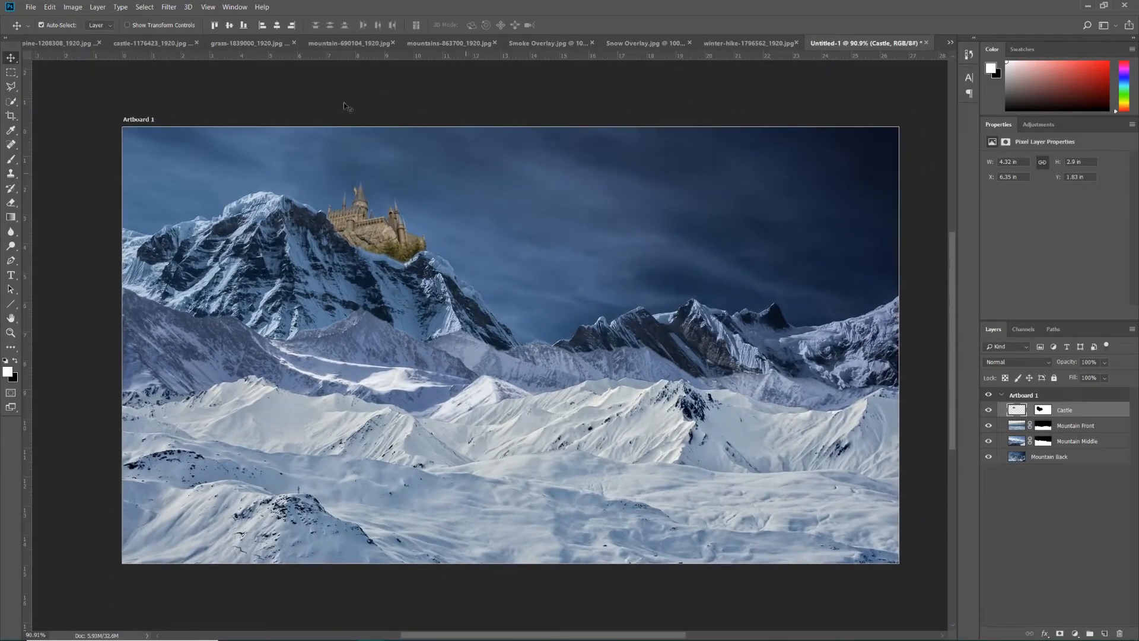
left_click(250, 42)
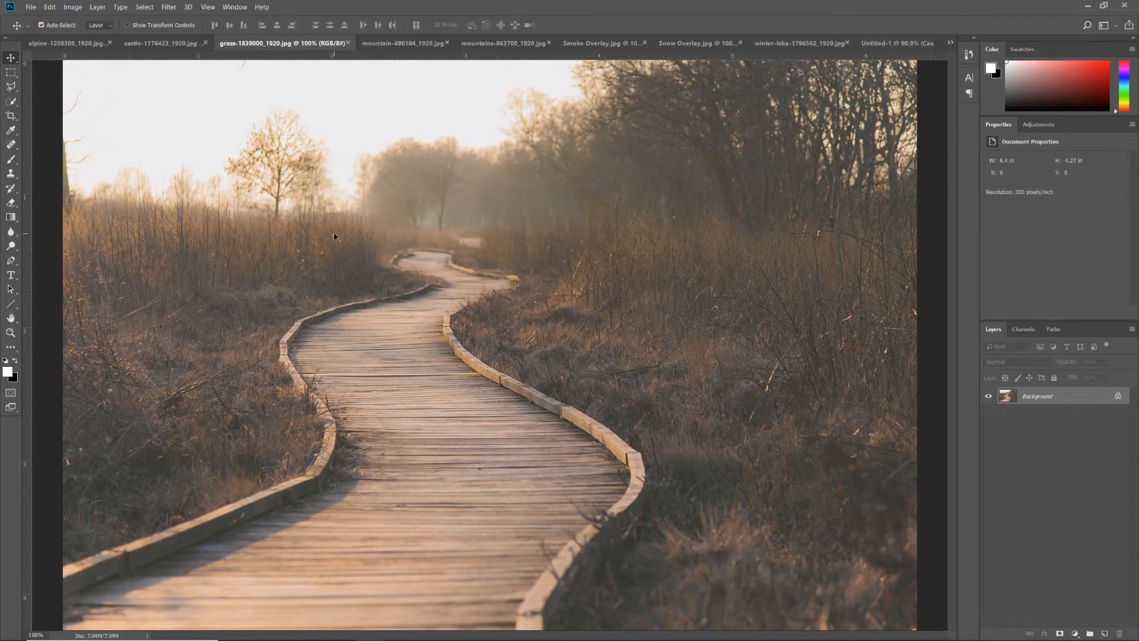
left_click(146, 8)
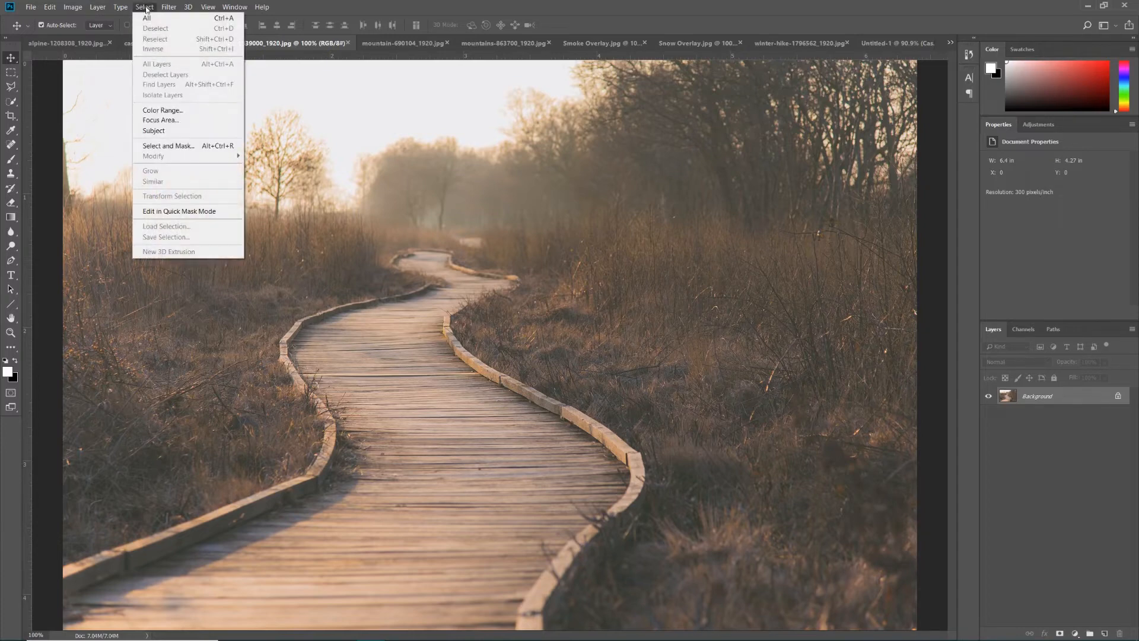
left_click(141, 17)
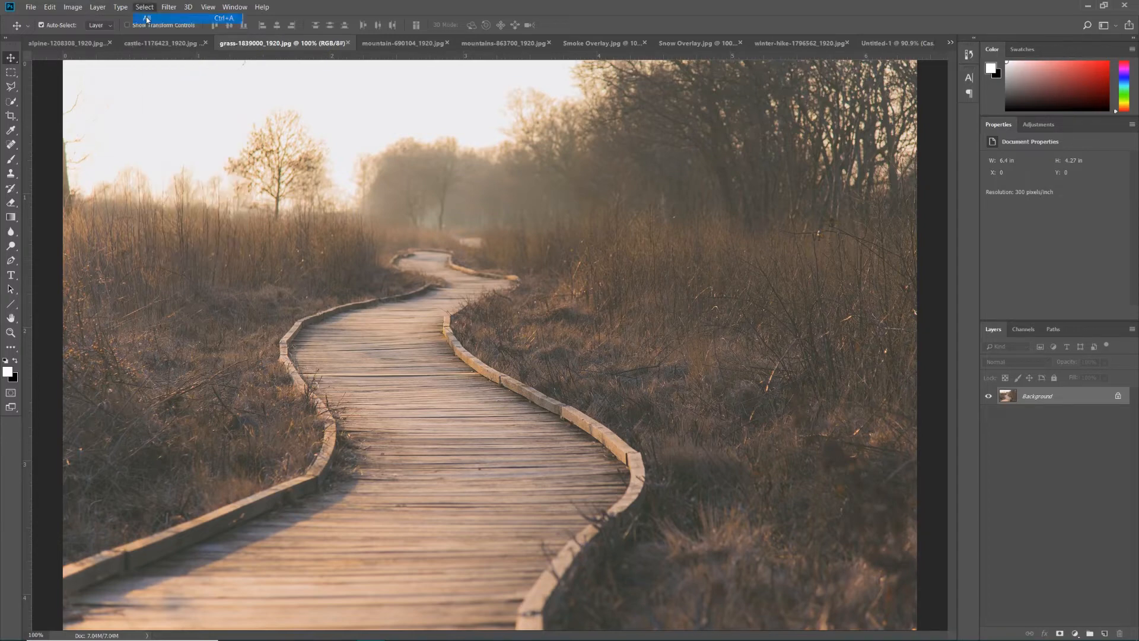
left_click(50, 7)
left_click(65, 80)
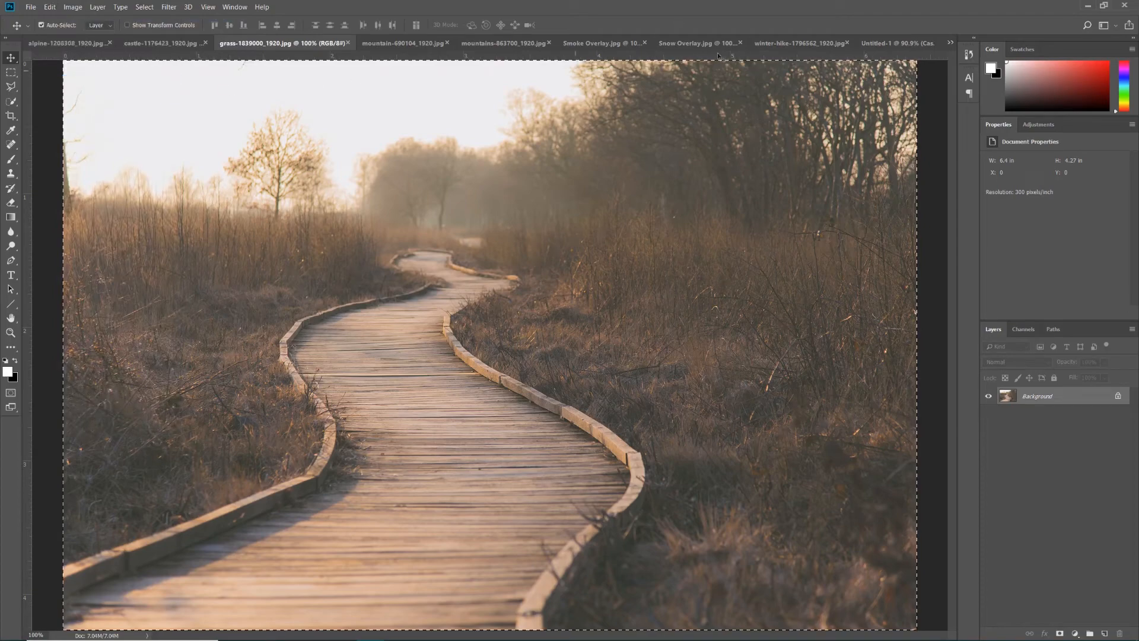
left_click(896, 43)
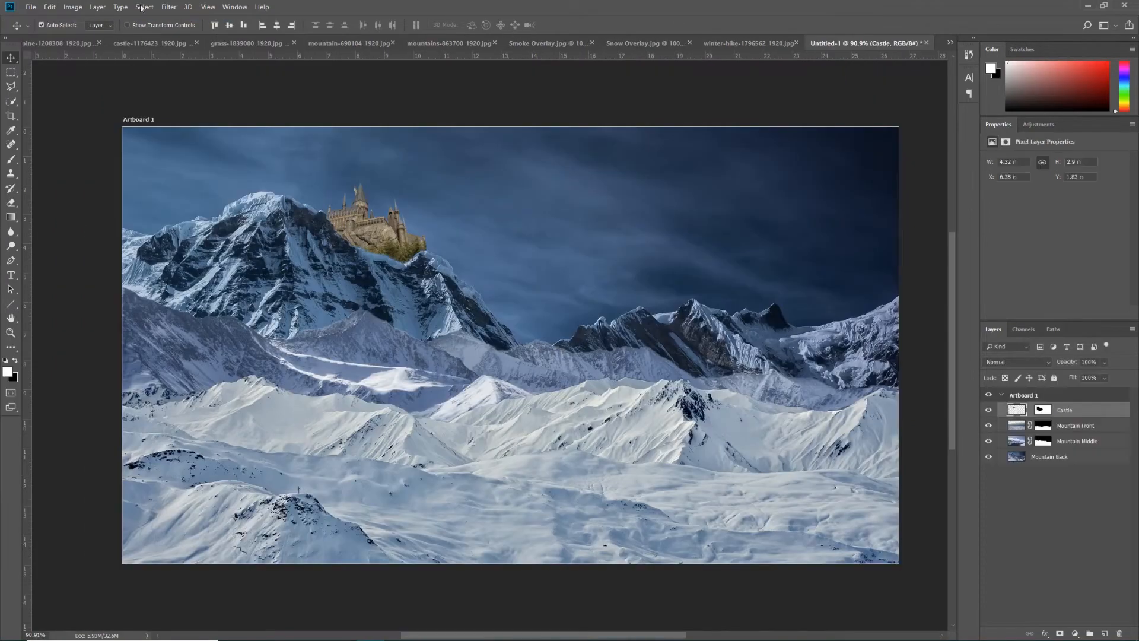
left_click(50, 7)
left_click(82, 100)
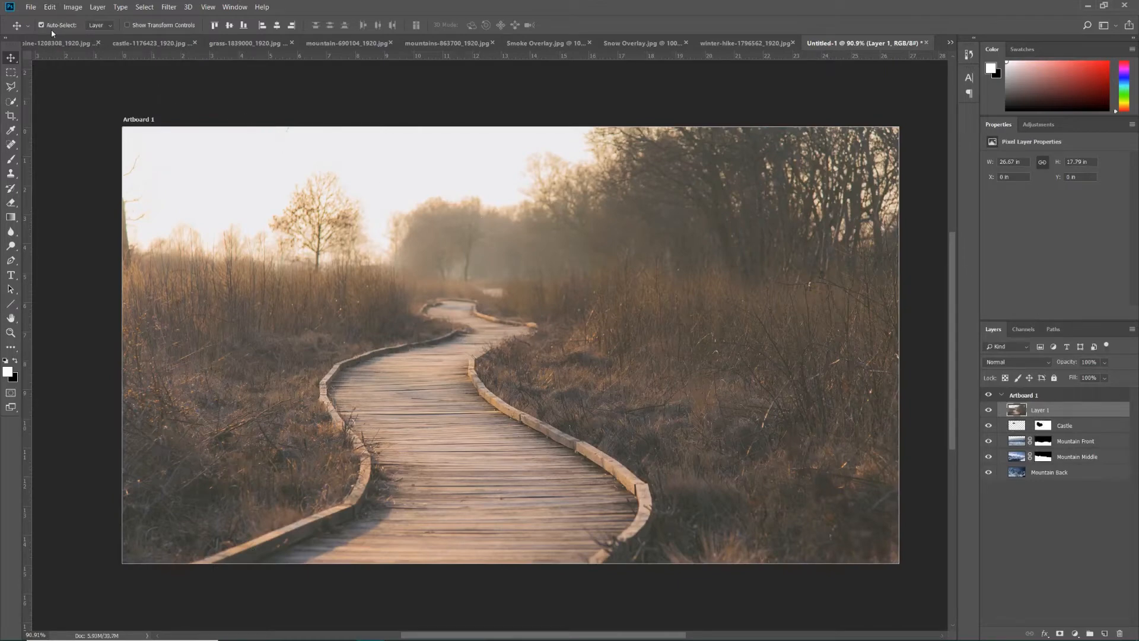
Scale the pasted boardwalk photo to about 49% with Free Transform and move it to the lower middle of the artboard.
left_click(51, 7)
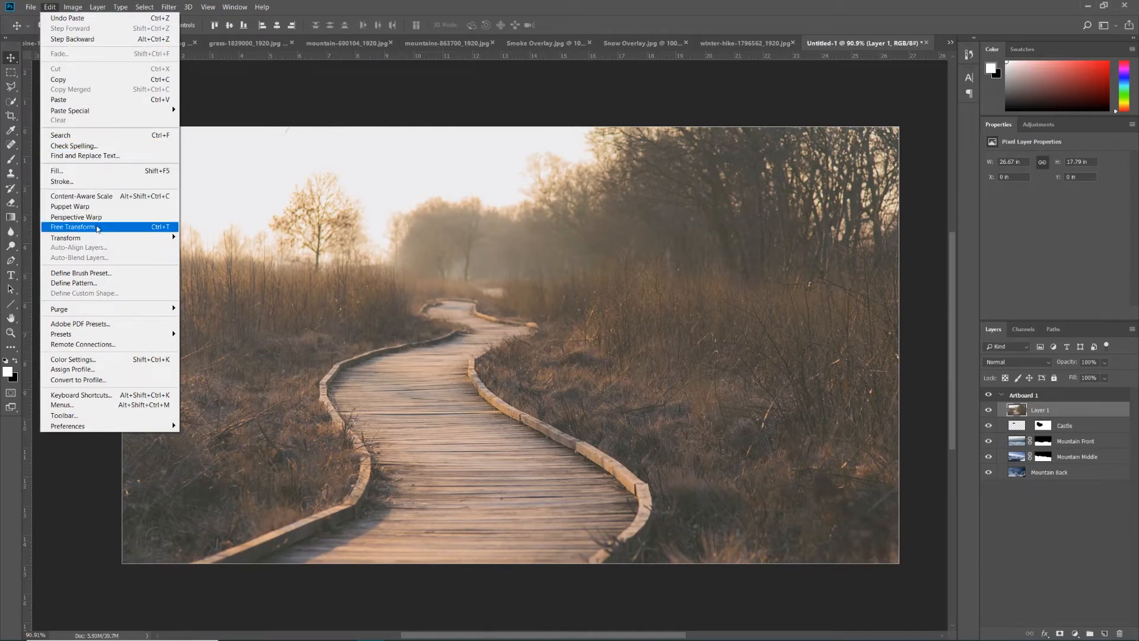
left_click(97, 228)
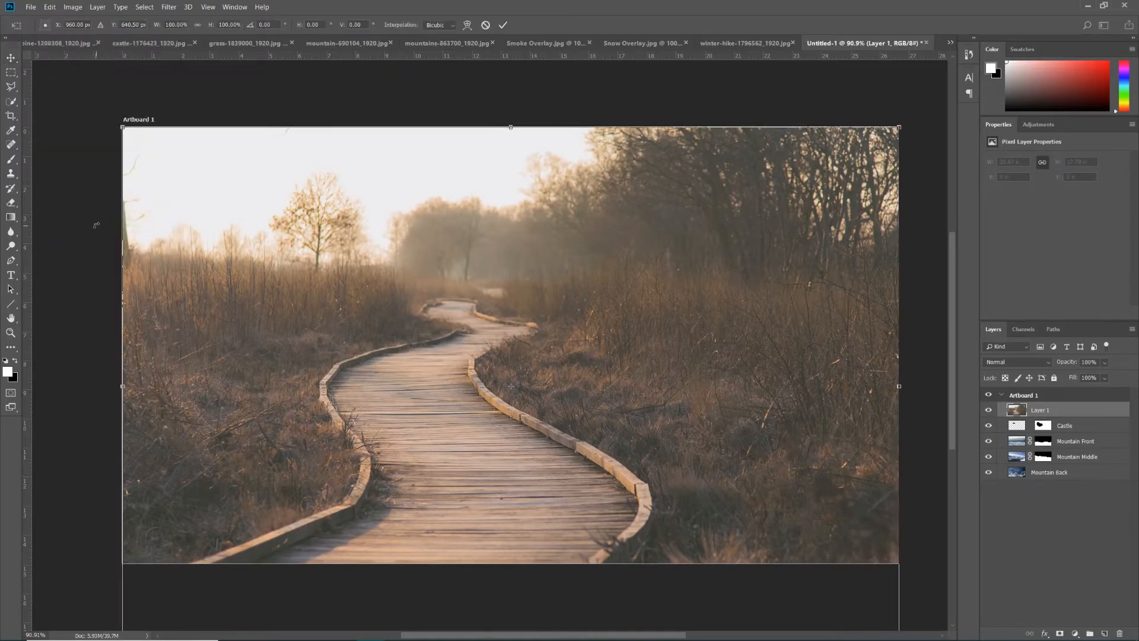
scroll(218, 247, "down", 2)
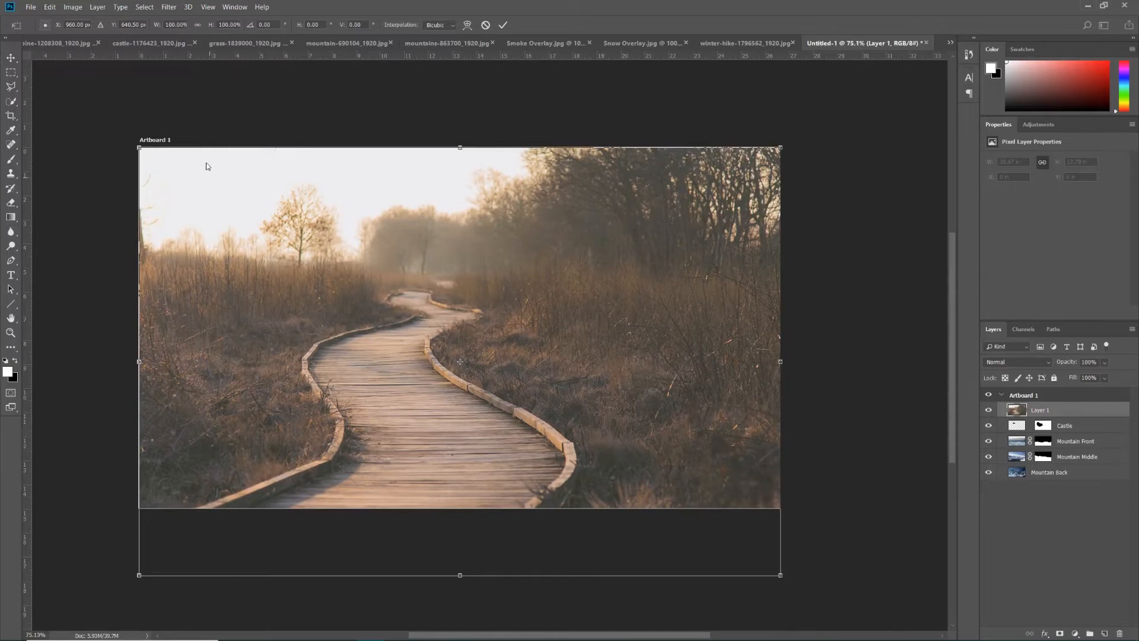
left_click_drag(139, 147, 472, 352)
left_click_drag(643, 452, 483, 437)
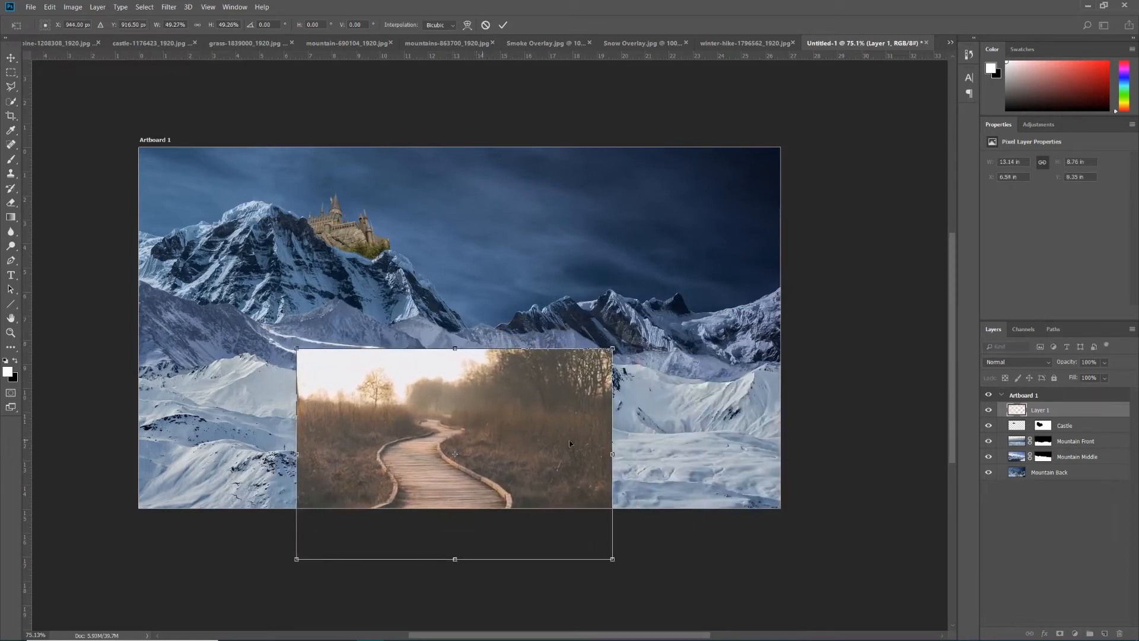
Lower the boardwalk layer's opacity to 38%, then scale it to about 37% and position it over the foreground snow.
left_click(1105, 362)
left_click_drag(1119, 375, 1085, 377)
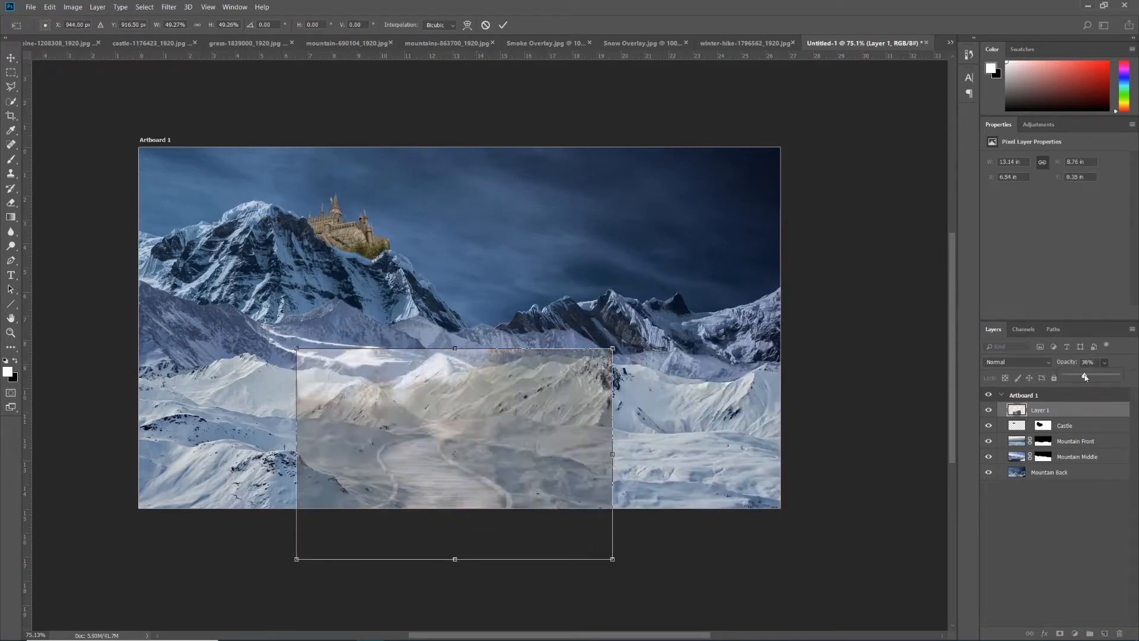
mouse_move(505, 446)
left_mouse_down()
mouse_move(503, 411)
mouse_move(500, 426)
left_mouse_up()
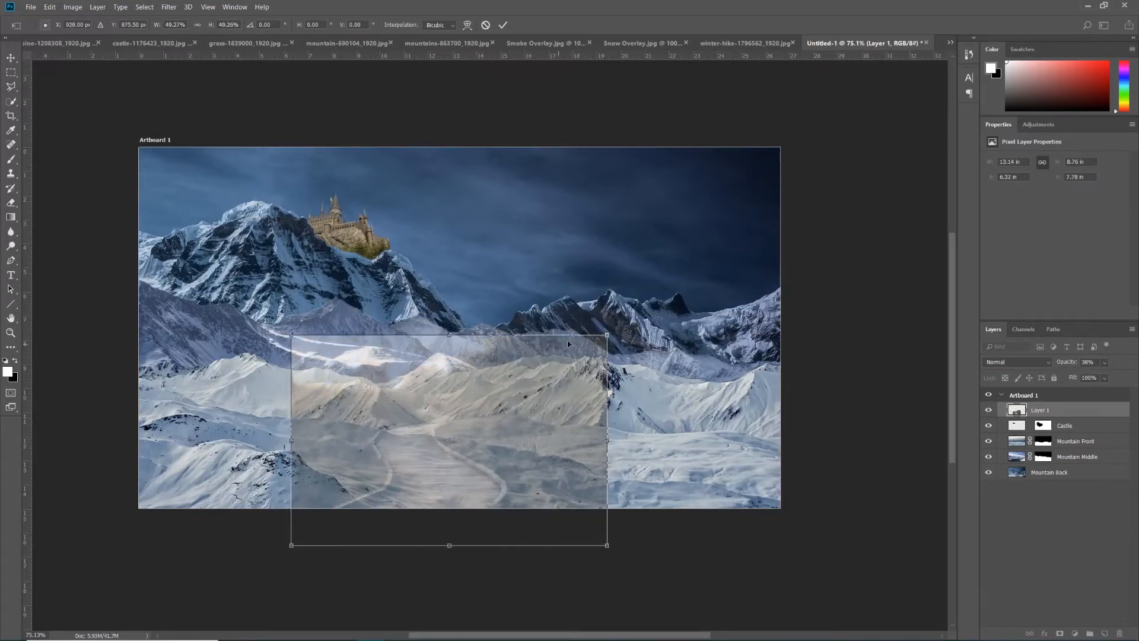
left_click_drag(606, 334, 569, 363)
mouse_move(517, 399)
left_mouse_down()
mouse_move(517, 412)
mouse_move(507, 404)
left_mouse_up()
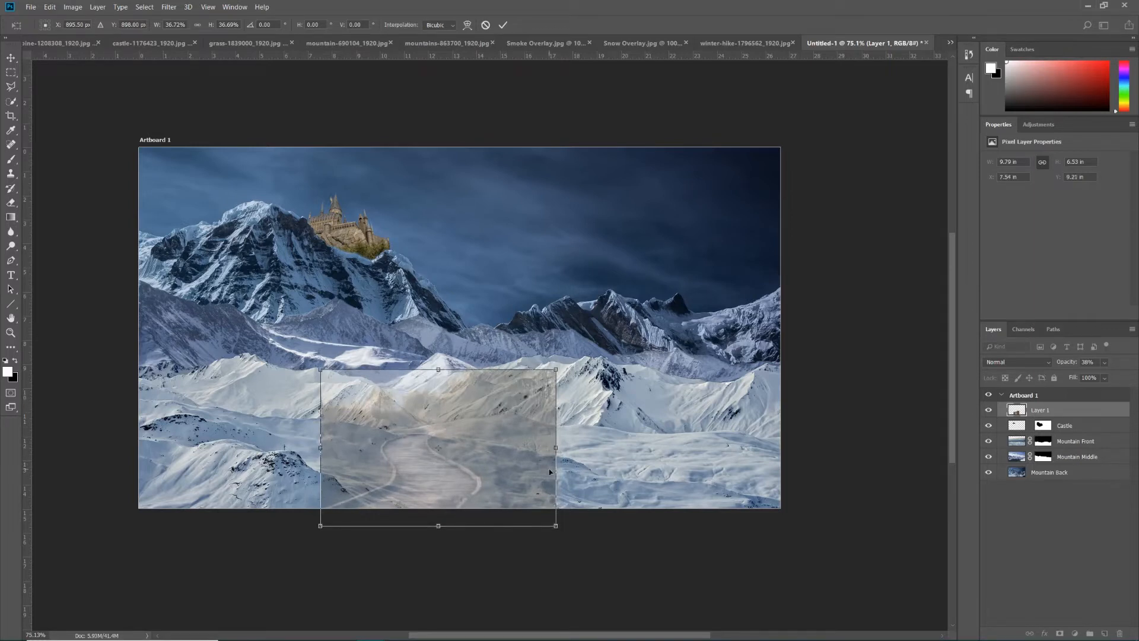
key("Return")
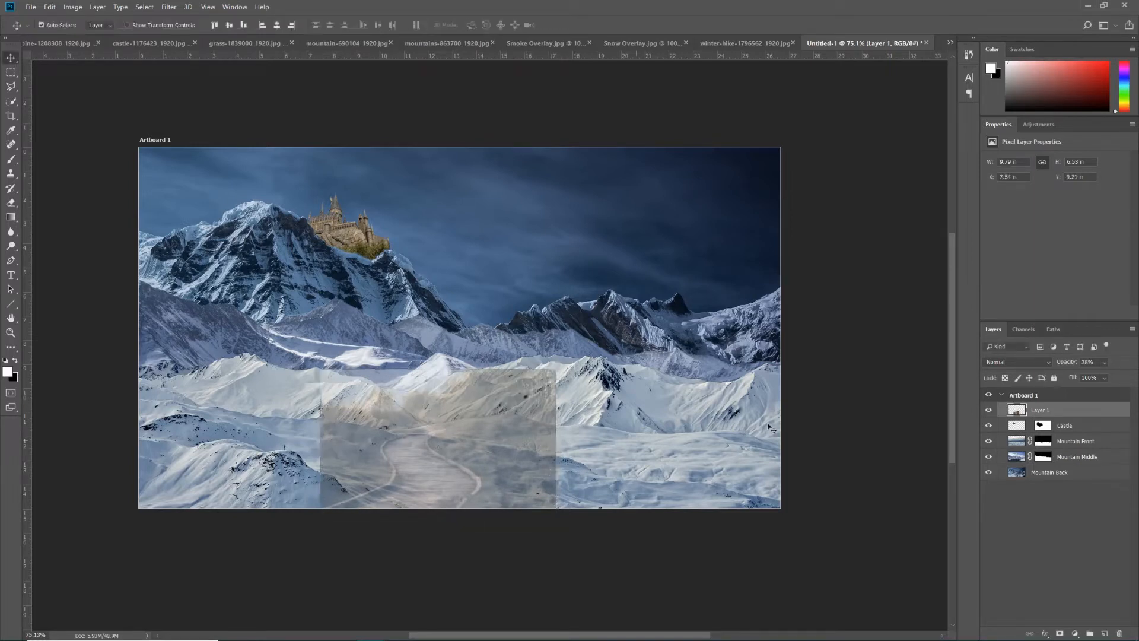
Restore the boardwalk layer's opacity to 100% and rename the layer Bridge.
left_click(1104, 362)
left_click_drag(1099, 375, 1131, 376)
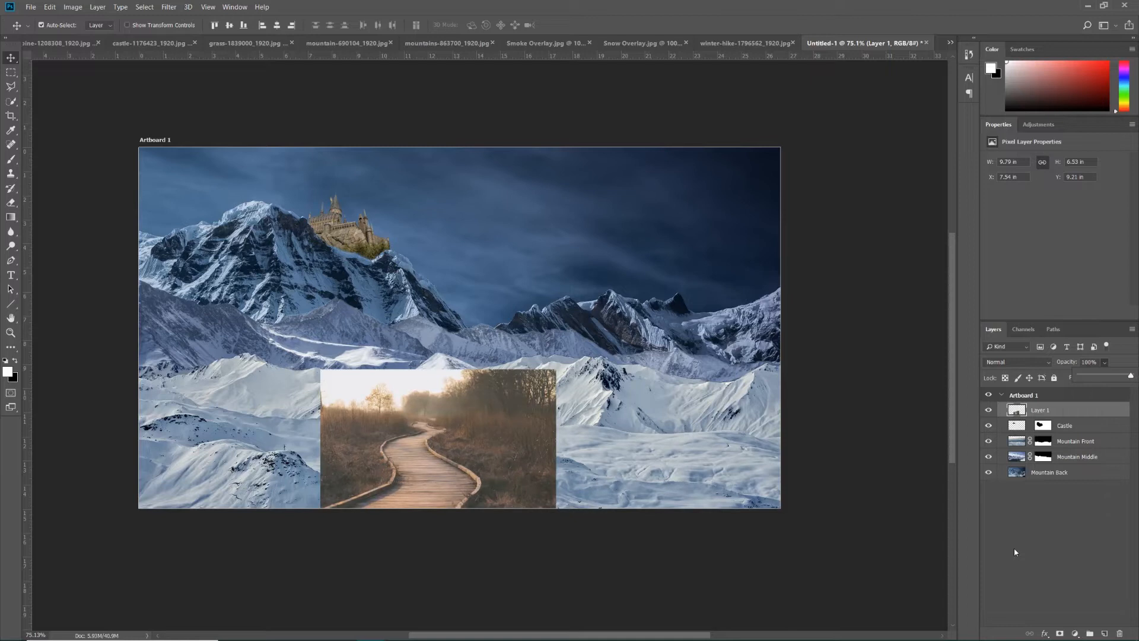
left_click(1031, 413)
double_click(1044, 411)
type("Bridge")
key("Return")
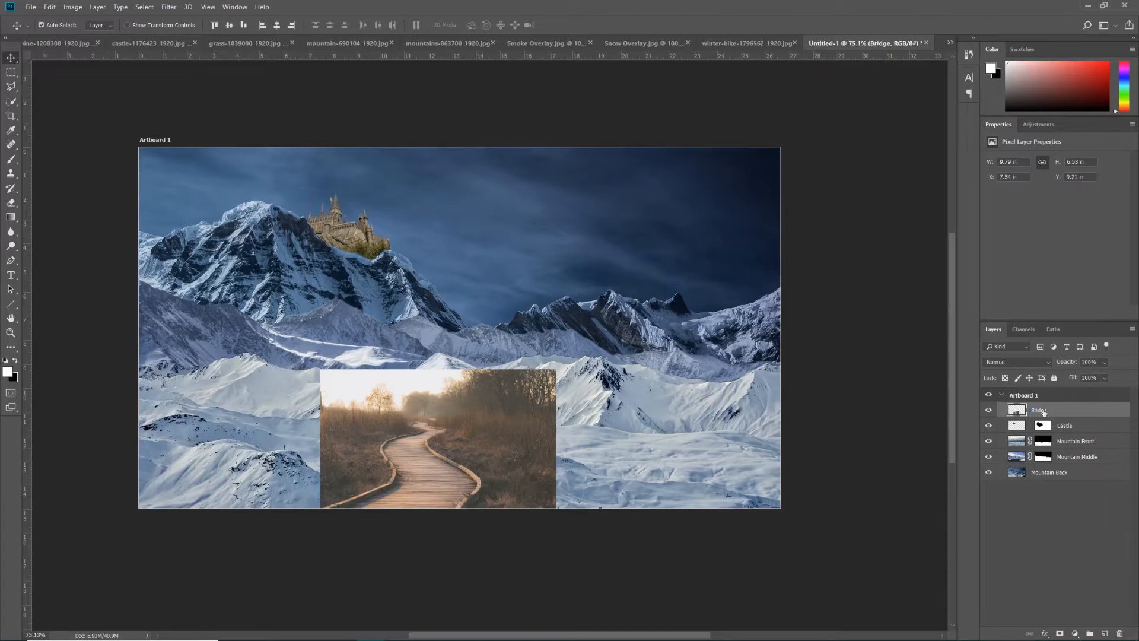
Add a layer mask to the Bridge layer and set up a soft 125 px brush at 0% hardness with black as foreground.
left_click(1060, 633)
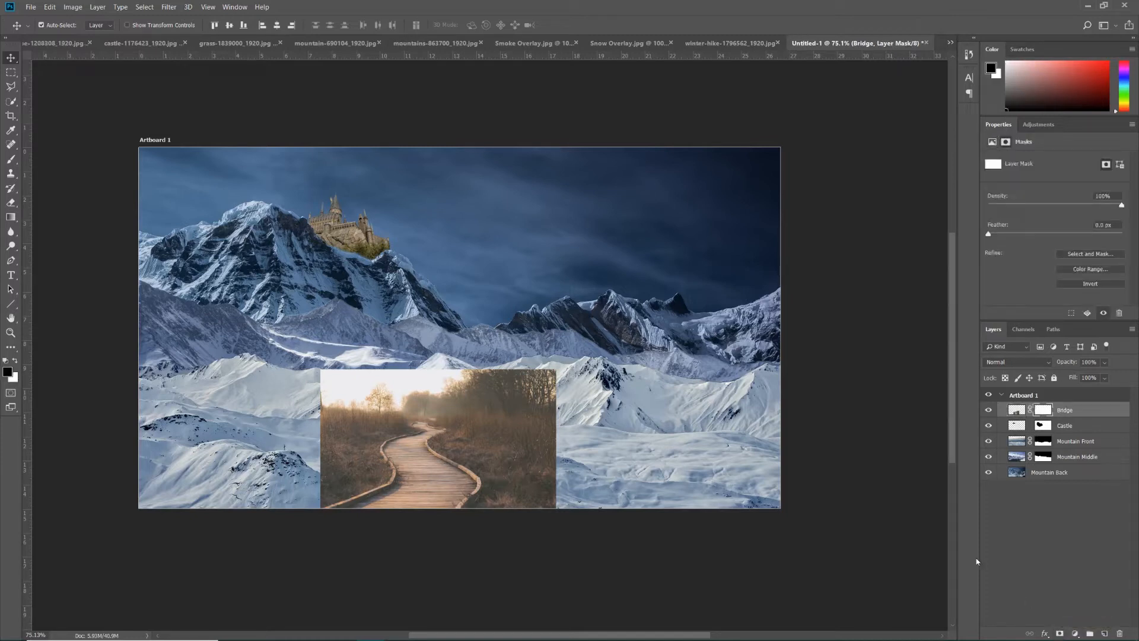
left_click(11, 159)
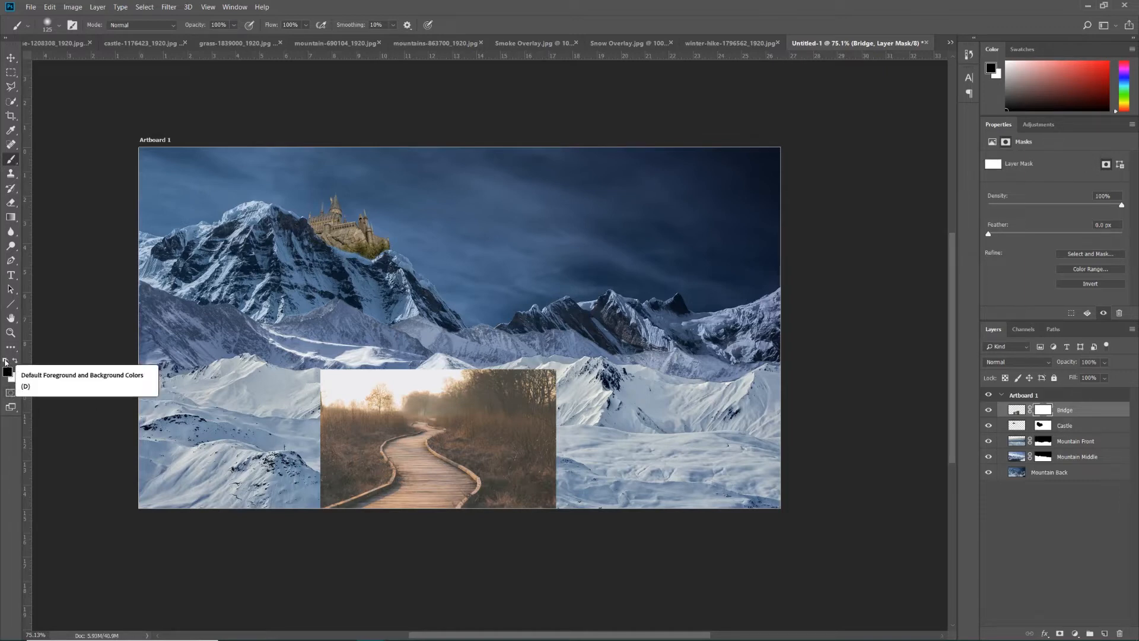
key("x")
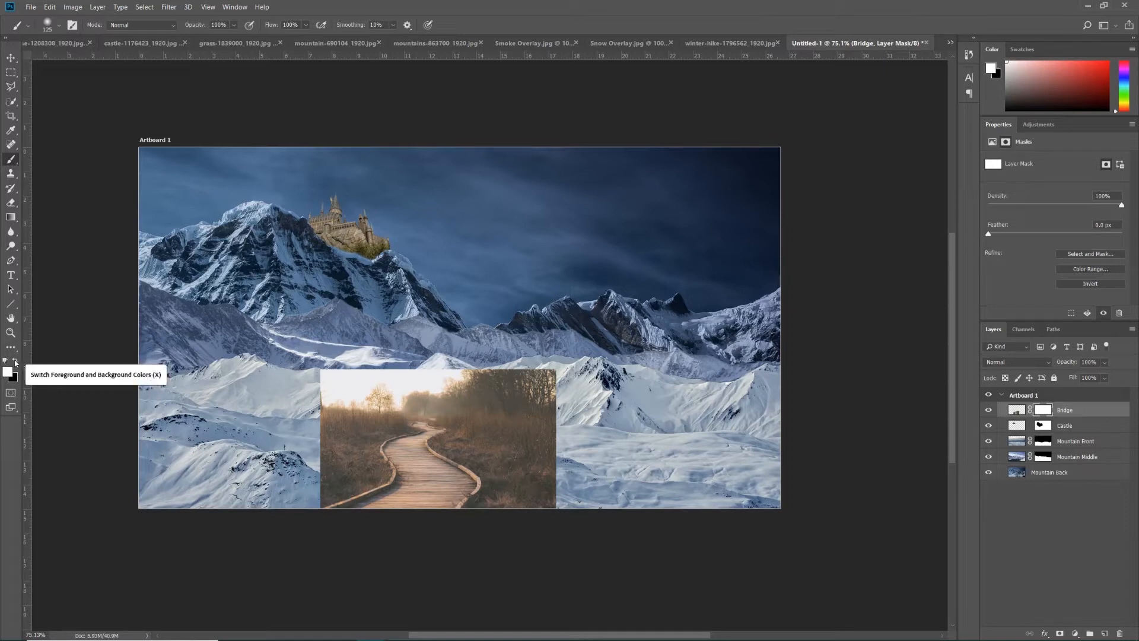
left_click(6, 361)
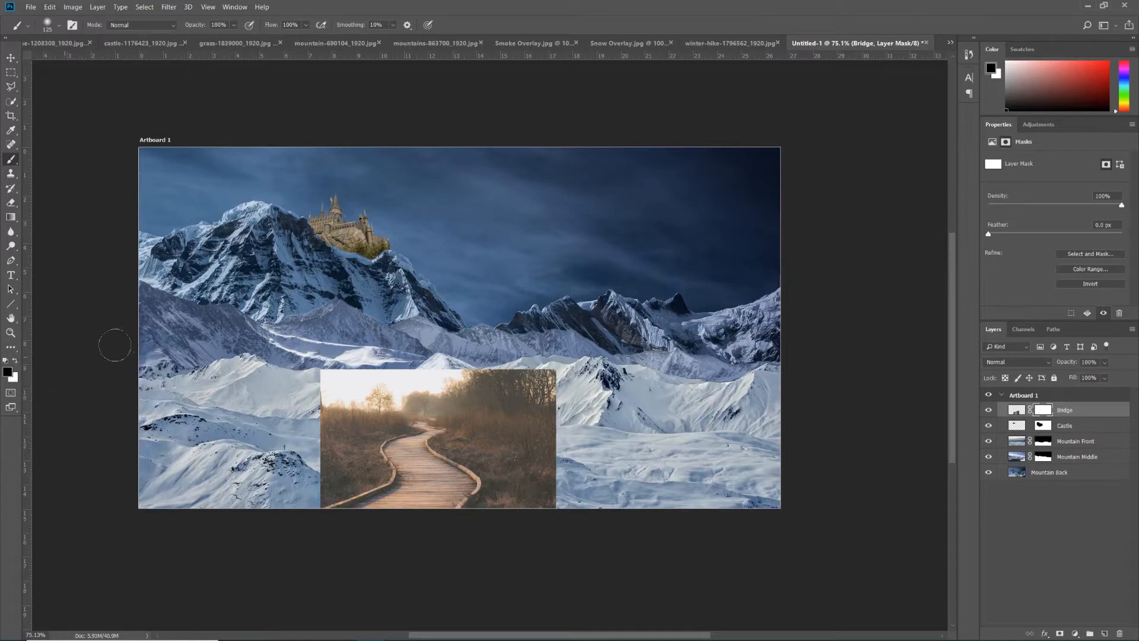
left_click(60, 25)
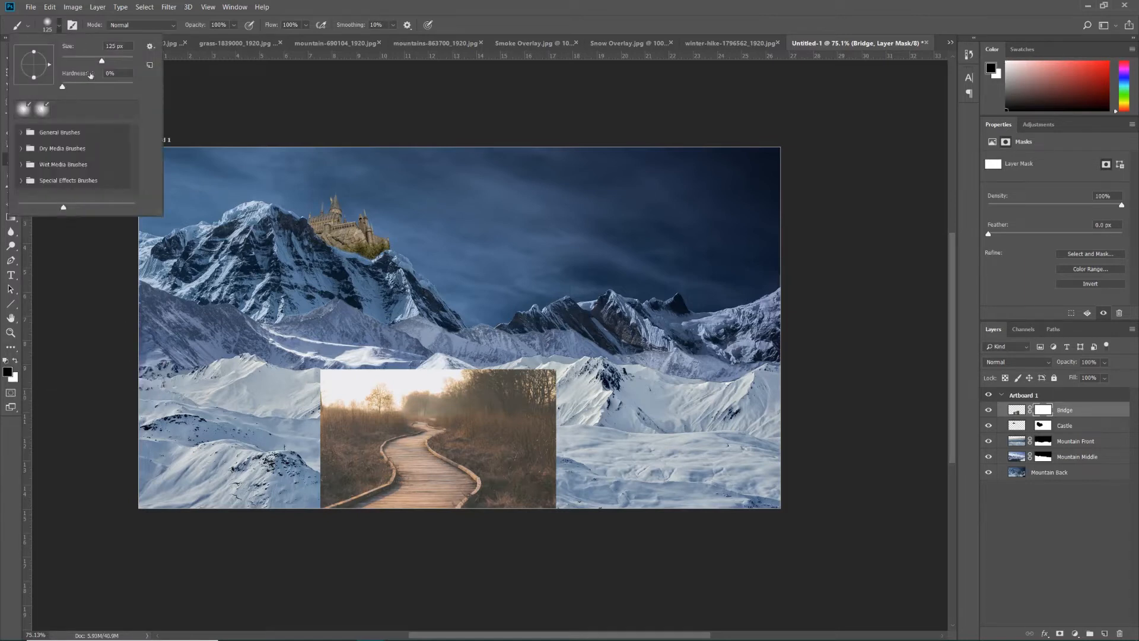
left_click(59, 26)
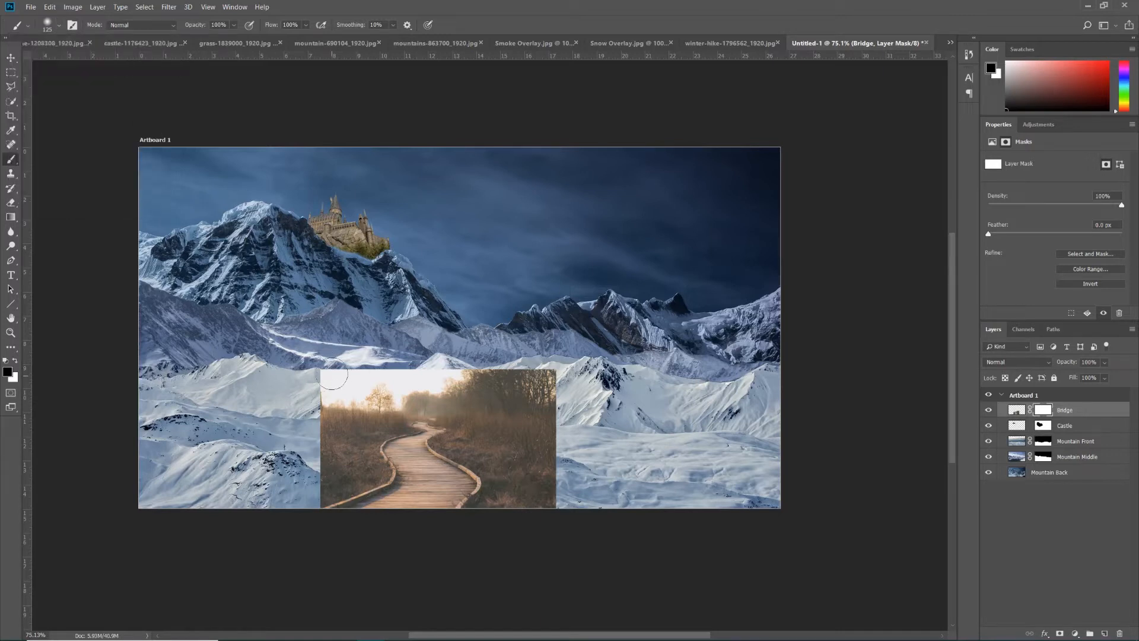
Paint black on the Bridge mask to hide the sky, trees and grass around the boardwalk, reducing the brush size near the path.
mouse_move(333, 375)
left_mouse_down()
mouse_move(559, 373)
mouse_move(310, 378)
mouse_move(342, 395)
mouse_move(326, 395)
mouse_move(314, 441)
mouse_move(405, 380)
mouse_move(529, 375)
mouse_move(545, 515)
mouse_move(543, 480)
mouse_move(518, 515)
mouse_move(392, 486)
mouse_move(401, 427)
mouse_move(419, 364)
mouse_move(583, 291)
mouse_move(633, 315)
mouse_move(649, 524)
mouse_move(591, 415)
mouse_move(613, 394)
mouse_move(578, 327)
mouse_move(522, 328)
left_mouse_up()
scroll(325, 486, "up", 8)
key("bracketleft")
key("bracketleft")
key("bracketleft")
key("bracketleft")
key("bracketleft")
key("bracketleft")
key("bracketleft")
mouse_move(455, 366)
left_mouse_down()
mouse_move(525, 344)
mouse_move(495, 363)
mouse_move(526, 366)
left_mouse_up()
Refine the Bridge mask along the boardwalk's rails and far end, shrinking the brush to 15 px and alternating black and white.
key("bracketleft")
key("bracketleft")
key("bracketleft")
mouse_move(555, 349)
left_mouse_down()
mouse_move(568, 355)
mouse_move(516, 354)
mouse_move(530, 354)
left_mouse_up()
key("bracketleft")
key("x")
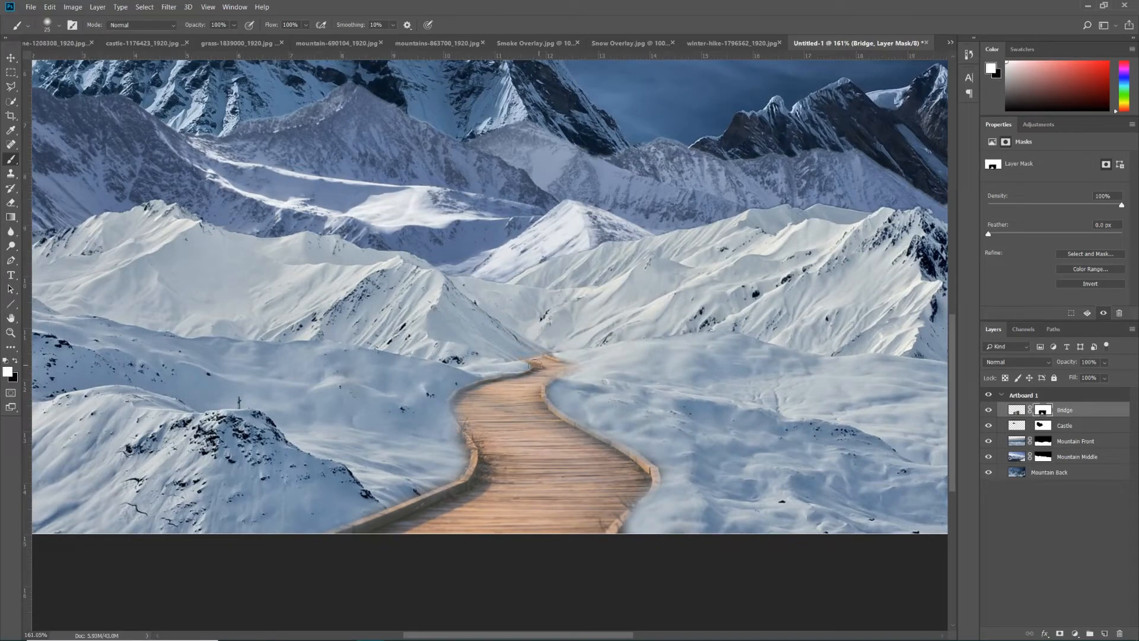
key("x")
scroll(516, 458, "down", 2)
key("x")
key("bracketleft")
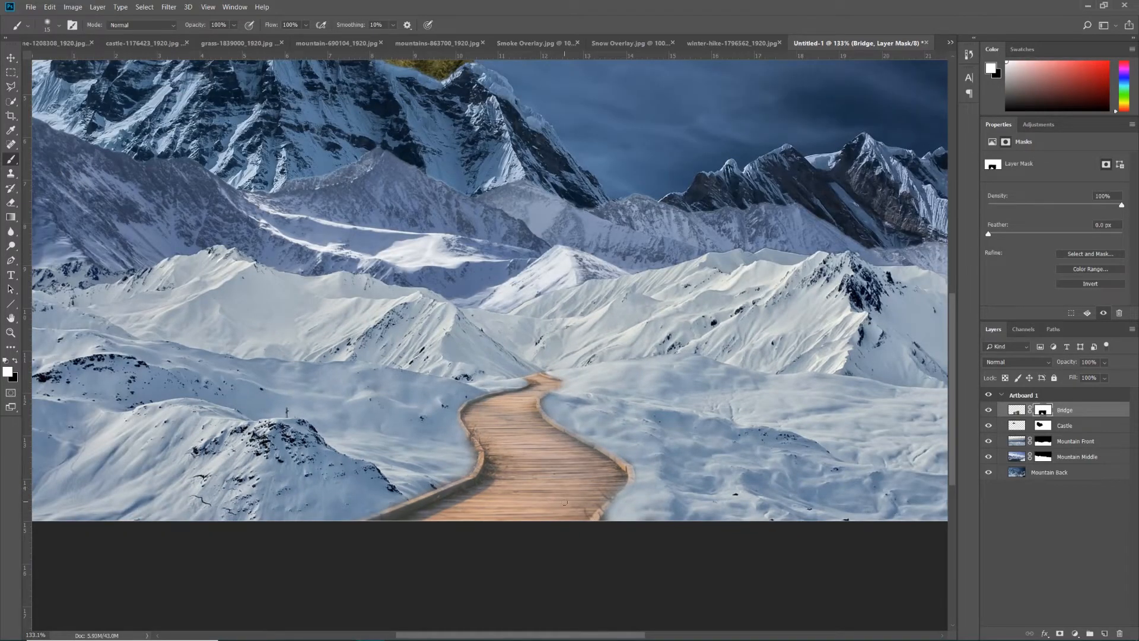
scroll(605, 466, "down", 3)
mouse_move(615, 378)
left_mouse_down()
mouse_move(560, 432)
mouse_move(517, 416)
left_mouse_up()
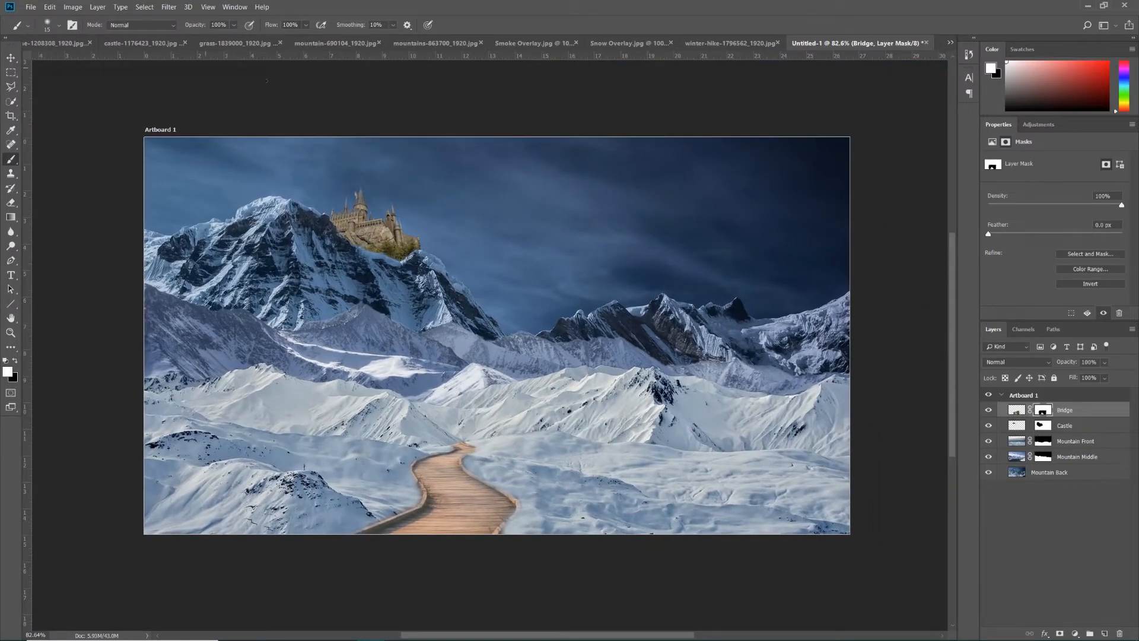
Copy the entire winter-hike photo and paste it as a new layer above the Bridge layer in the Untitled-1 composite.
left_click(715, 44)
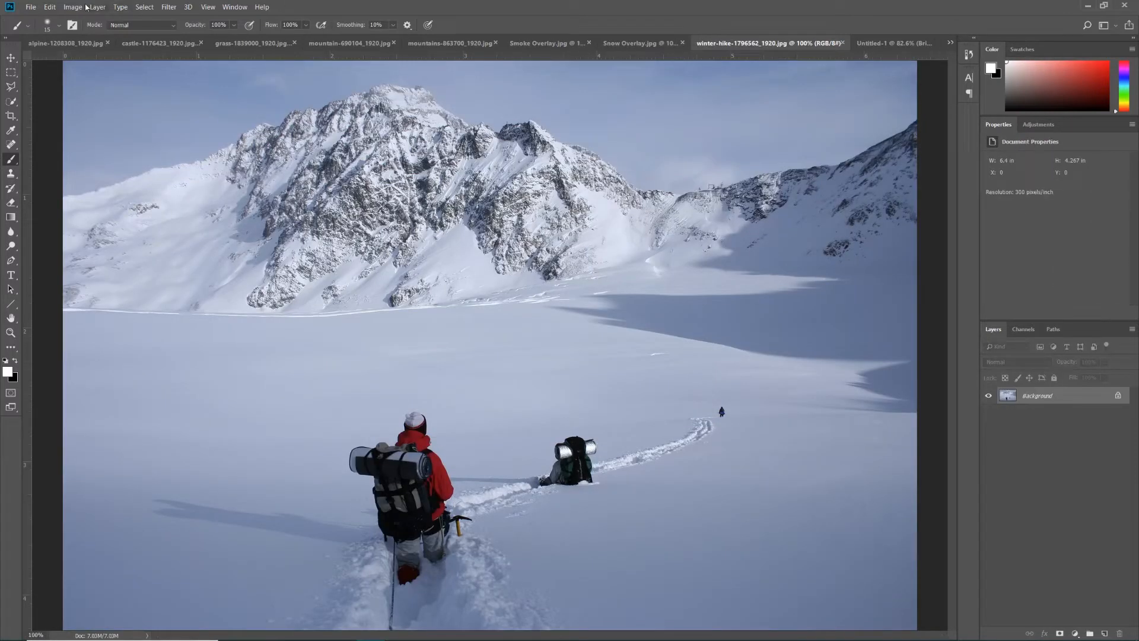
left_click(144, 7)
left_click(154, 19)
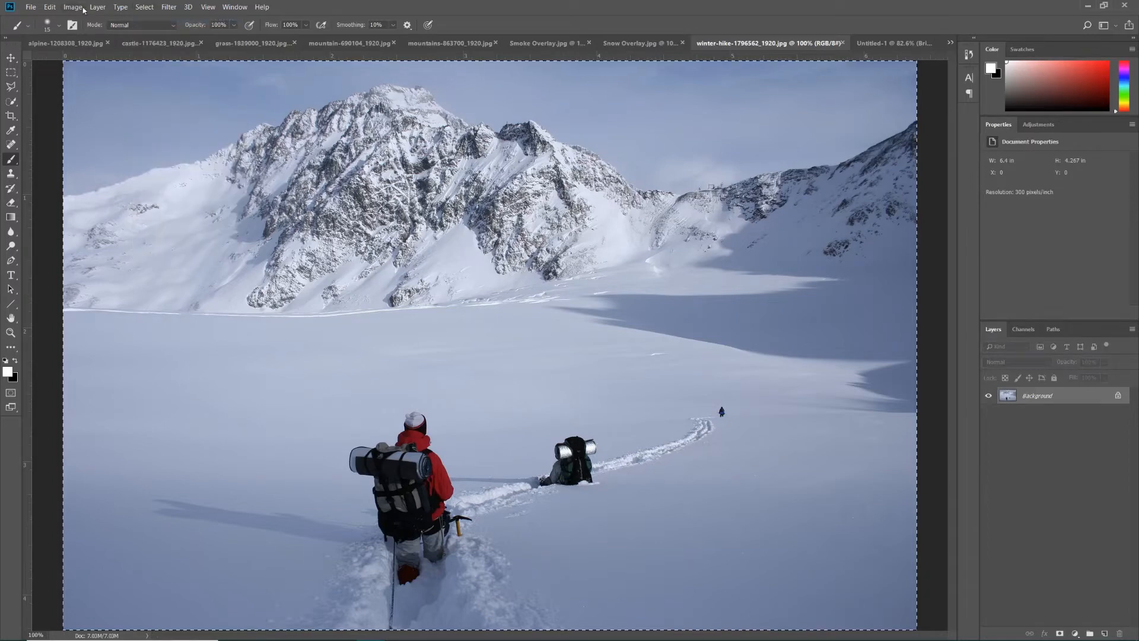
left_click(50, 7)
left_click(72, 78)
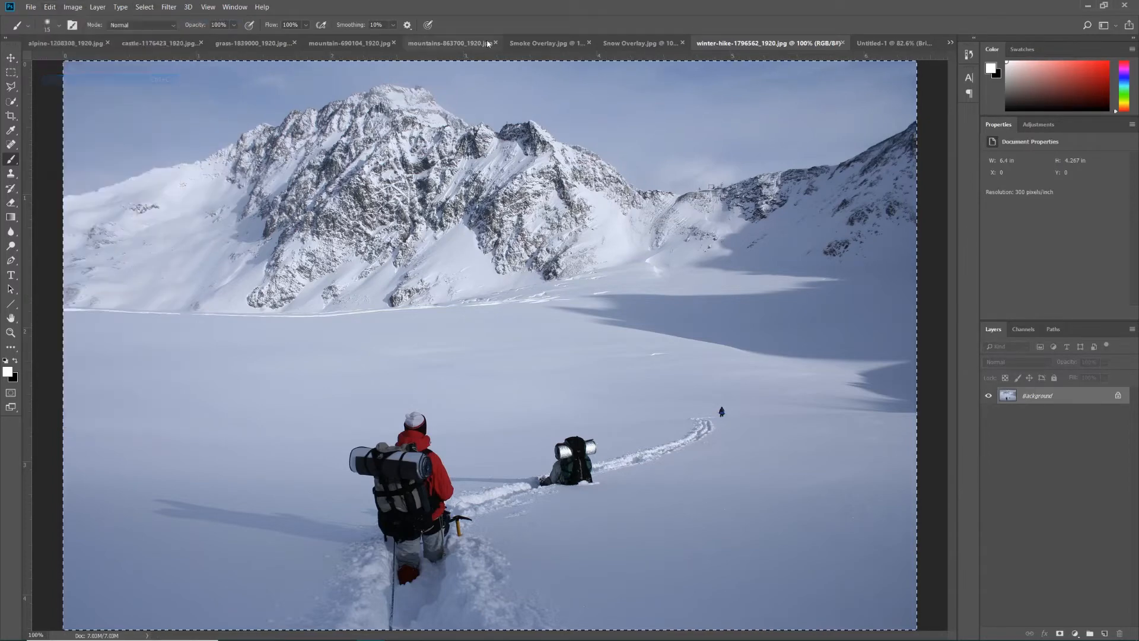
left_click(872, 42)
left_click(49, 7)
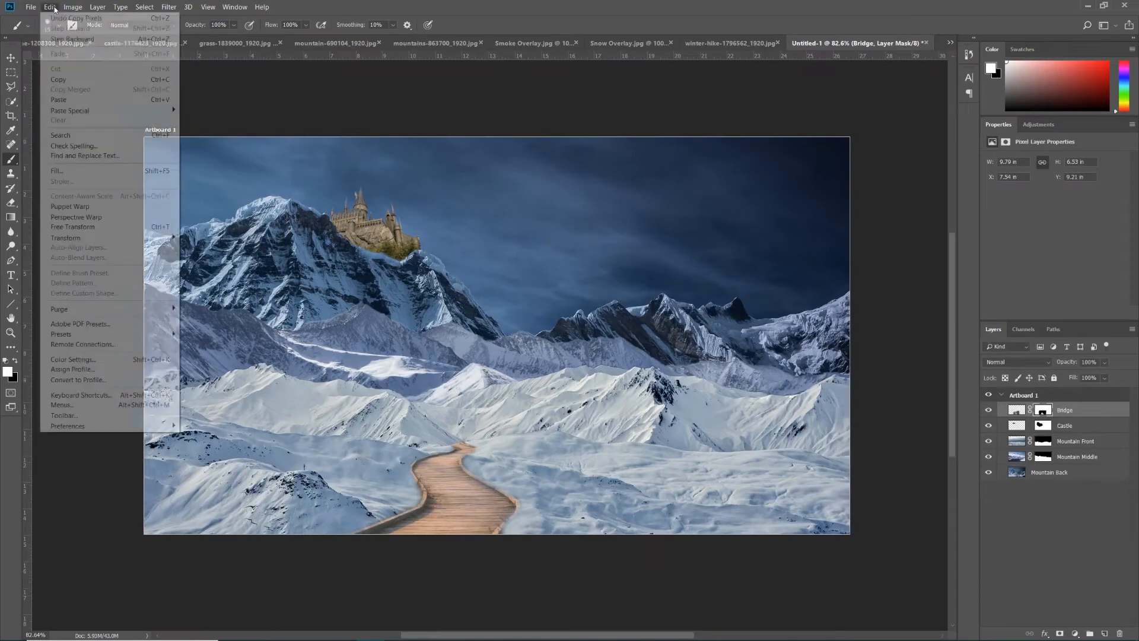
left_click(71, 100)
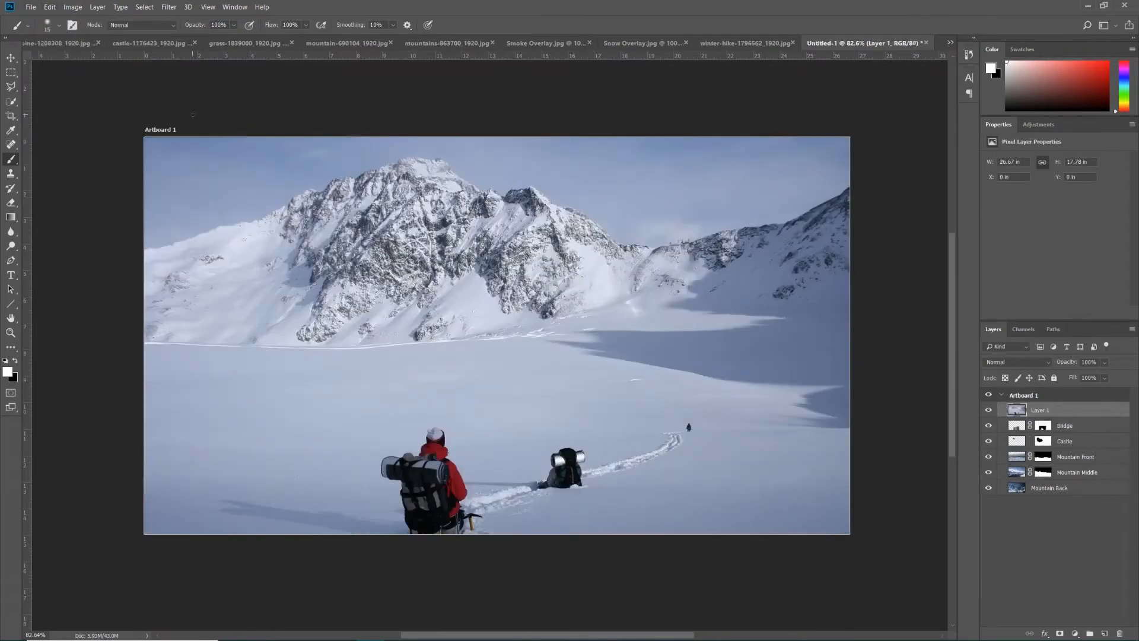
Scale the pasted hiker photo down to about 35% with Free Transform and lower its layer opacity to 38%.
left_click(51, 7)
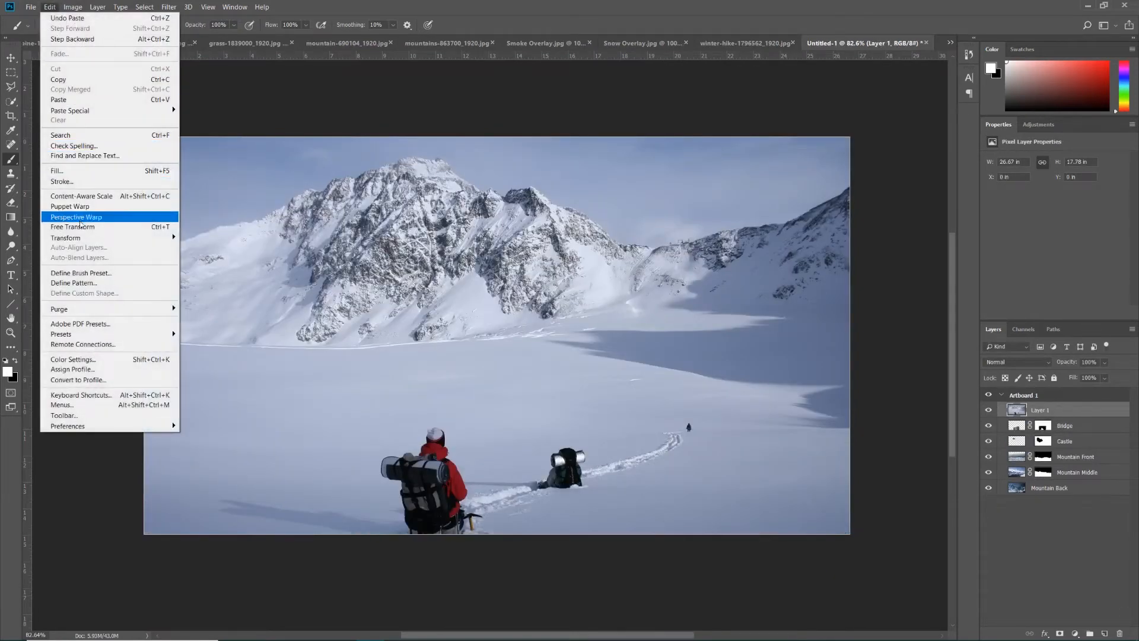
left_click(81, 229)
left_click_drag(143, 135, 344, 332)
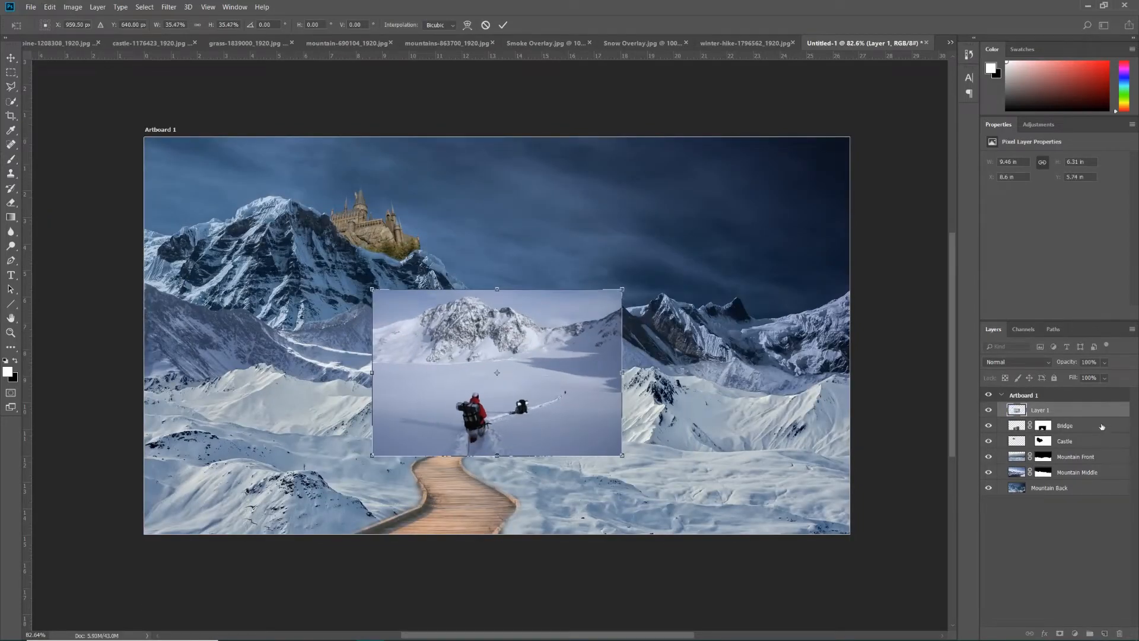
left_click(1104, 362)
left_click_drag(1118, 376, 1086, 384)
Move the semi-transparent hiker photo beside the boardwalk in the foreground, enlarge it to about 40% and apply the transform.
left_click_drag(559, 372, 616, 449)
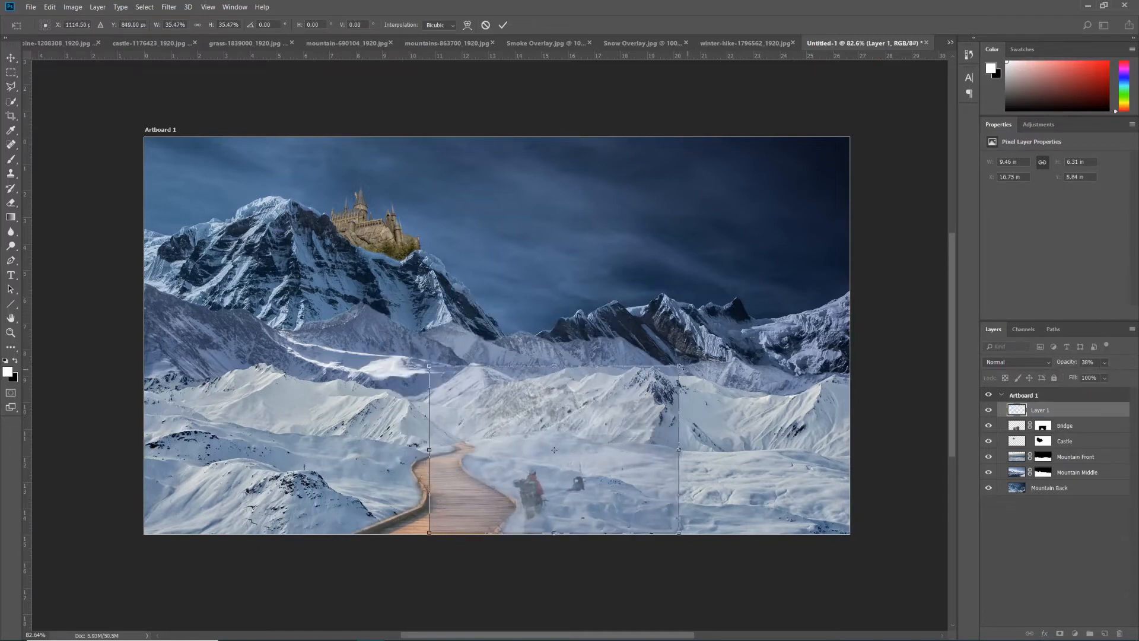
left_click_drag(678, 366, 690, 348)
left_click_drag(639, 393, 668, 379)
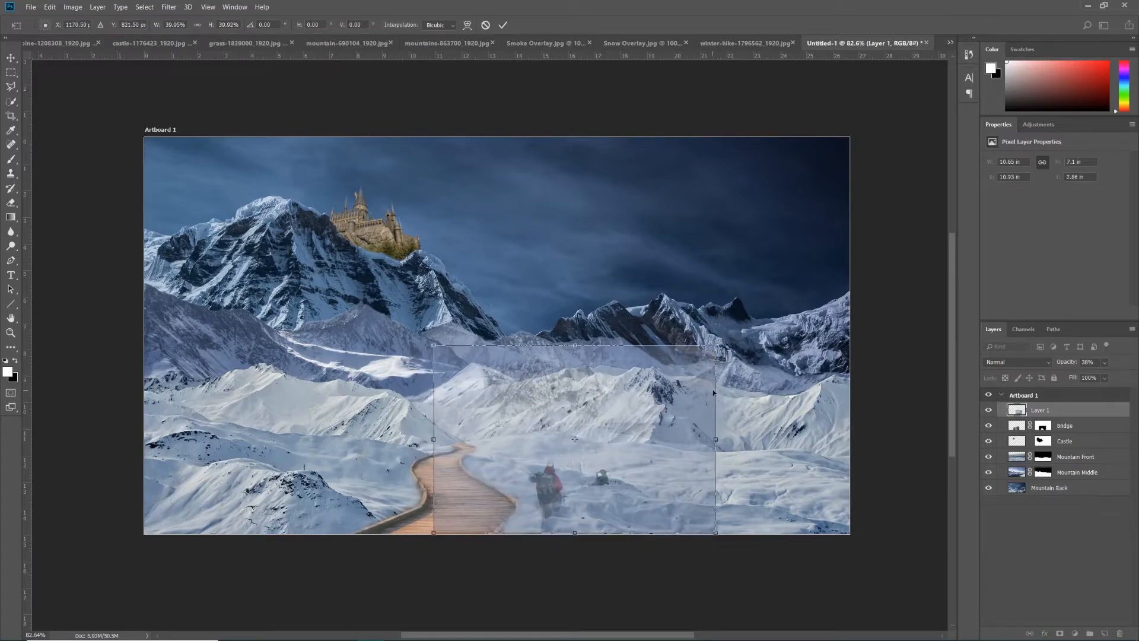
key("Return")
key("b")
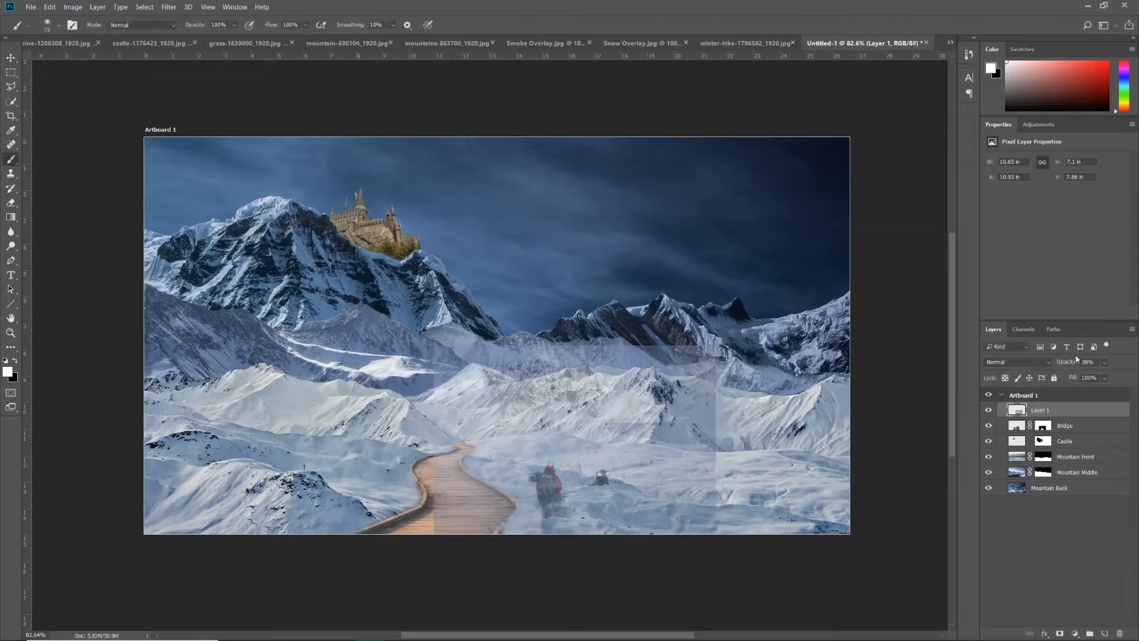
Restore the hiker photo layer's opacity to 100% and rename the layer Hikers.
left_click(1104, 362)
left_click_drag(1100, 377, 1129, 377)
left_click(1085, 549)
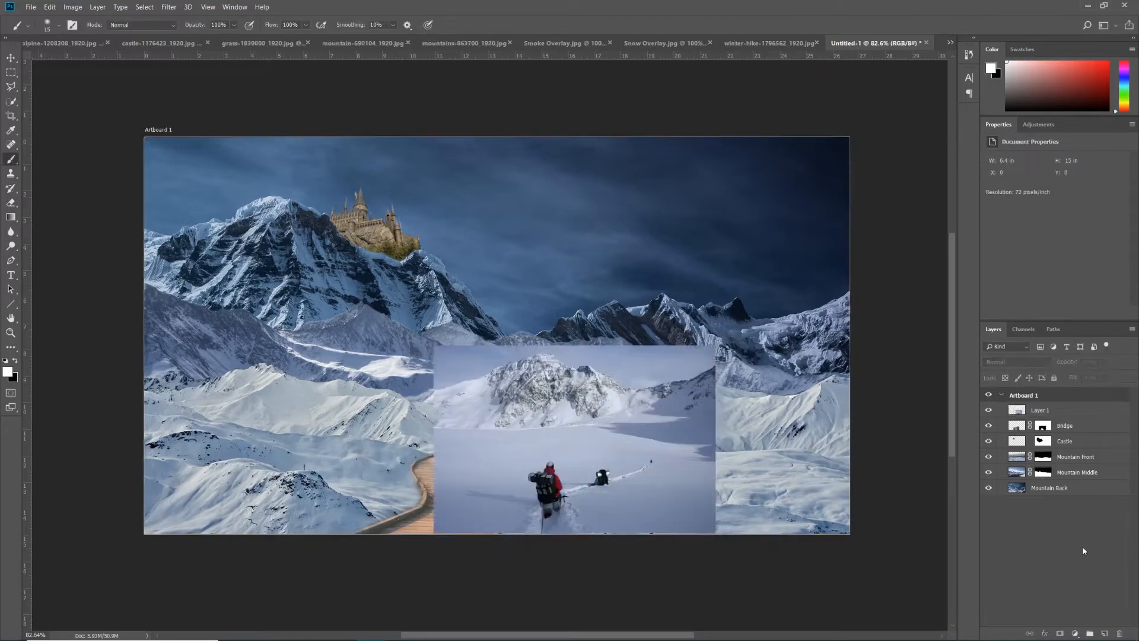
left_click(1052, 413)
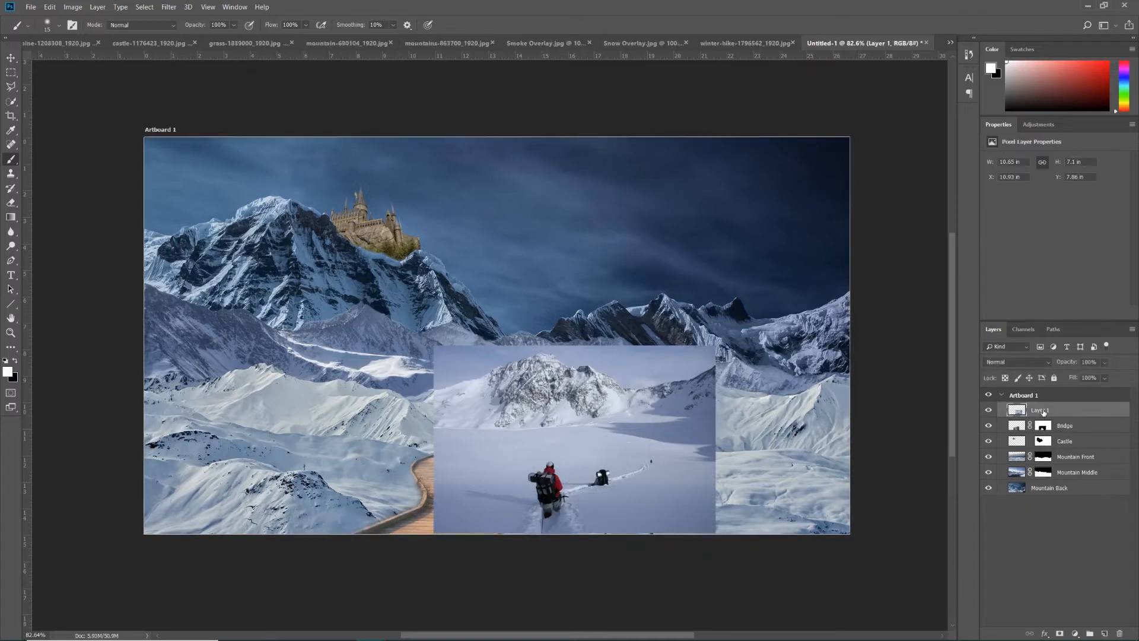
double_click(1043, 410)
type("Hikers")
key("Return")
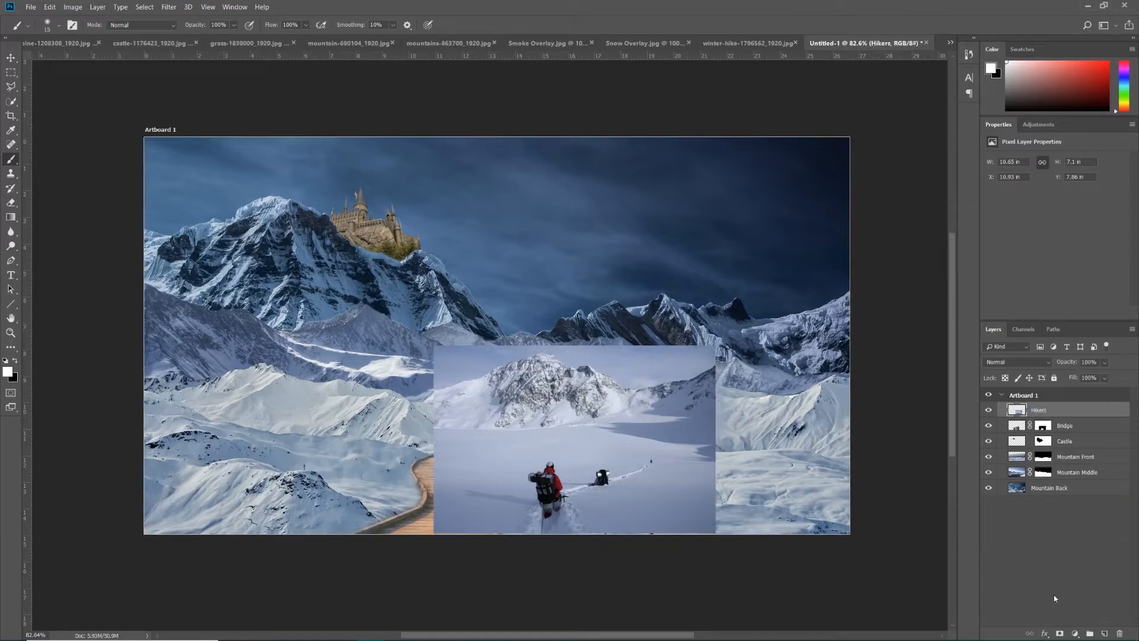
Add a layer mask to the Hikers layer and set up a brush of about 100 px with black as foreground.
left_click(1060, 633)
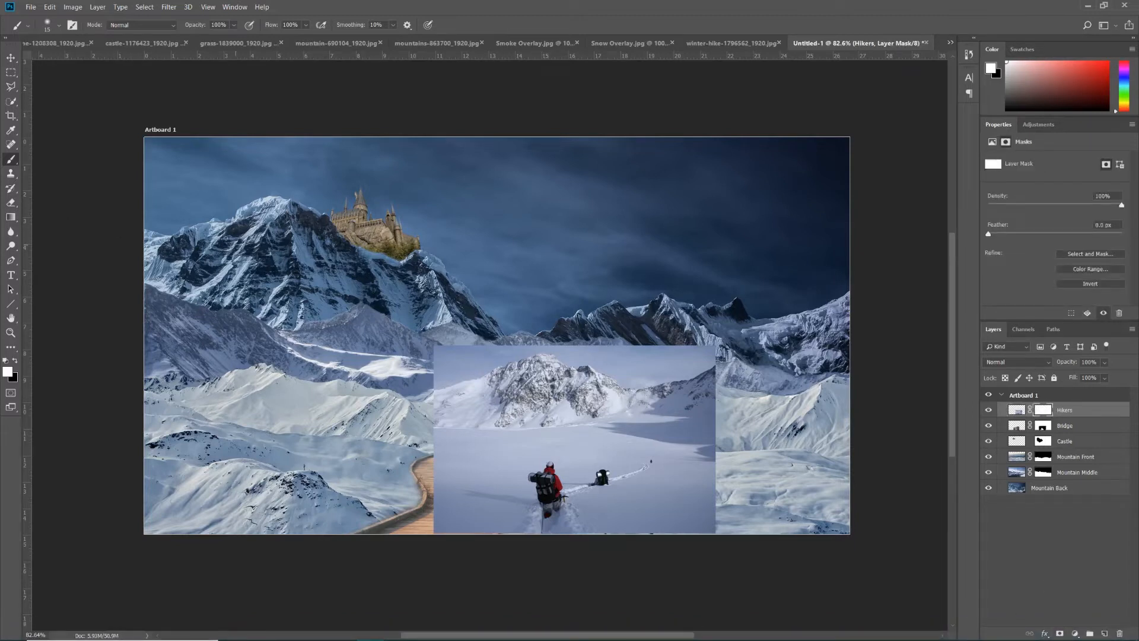
left_click(58, 25)
left_click_drag(83, 62, 100, 62)
key("Return")
key("x")
Paint black on the Hikers mask to hide the photo's mountains and outer snow around the hikers, and reduce the brush opacity to 36%.
mouse_move(436, 335)
left_mouse_down()
mouse_move(672, 348)
mouse_move(474, 348)
mouse_move(662, 362)
mouse_move(435, 374)
mouse_move(449, 550)
mouse_move(454, 511)
mouse_move(502, 513)
mouse_move(504, 490)
mouse_move(481, 466)
mouse_move(482, 431)
mouse_move(471, 476)
mouse_move(462, 414)
mouse_move(487, 443)
mouse_move(472, 458)
mouse_move(562, 401)
mouse_move(600, 417)
mouse_move(523, 423)
mouse_move(531, 429)
mouse_move(508, 445)
mouse_move(688, 386)
mouse_move(644, 399)
mouse_move(621, 421)
mouse_move(722, 394)
mouse_move(730, 469)
mouse_move(691, 532)
mouse_move(659, 514)
mouse_move(633, 515)
mouse_move(621, 531)
mouse_move(605, 515)
mouse_move(679, 494)
mouse_move(629, 516)
mouse_move(688, 464)
mouse_move(687, 450)
mouse_move(525, 441)
mouse_move(653, 428)
mouse_move(502, 465)
left_mouse_up()
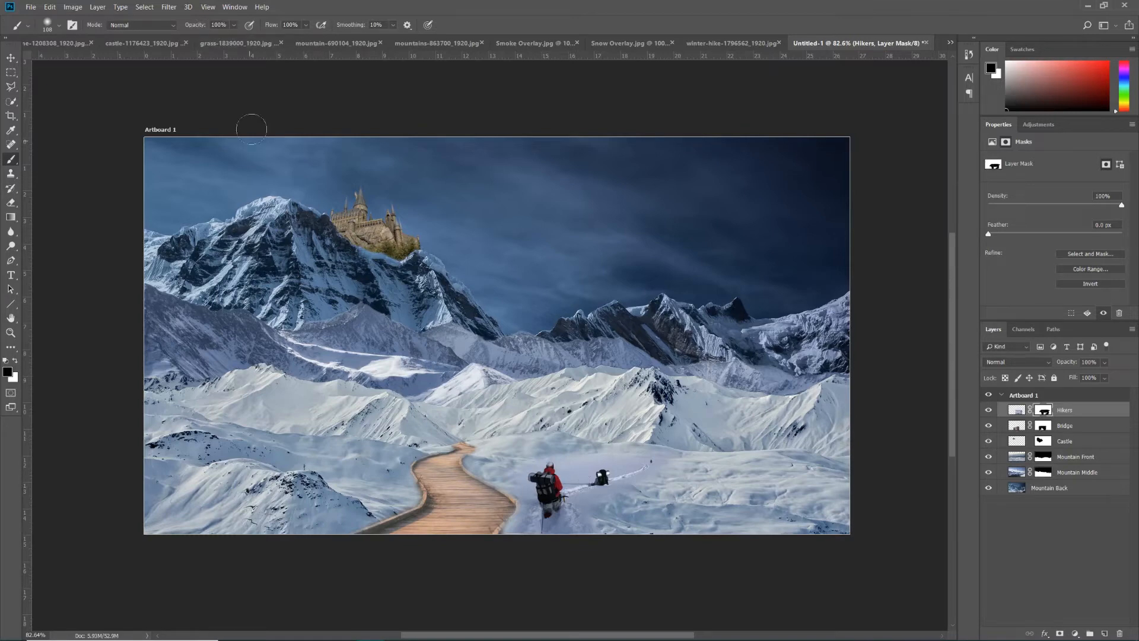
left_click(234, 25)
left_click_drag(233, 43, 214, 45)
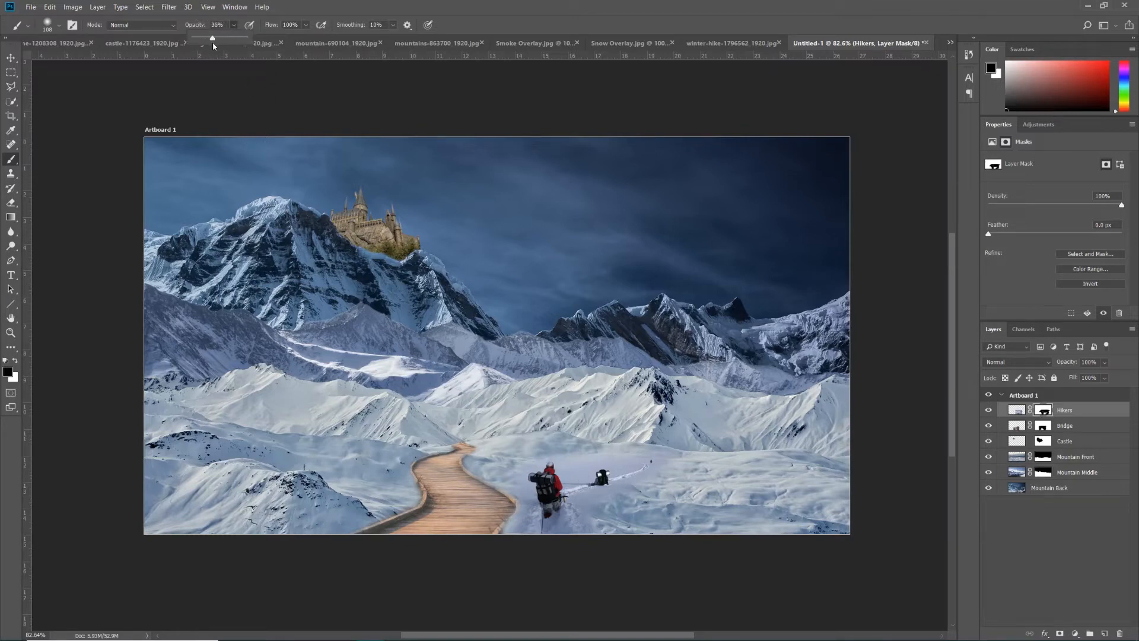
Try a brush stroke at 36% opacity over the front hiker on the Hikers mask, and undo it.
mouse_move(550, 494)
left_mouse_down()
mouse_move(545, 483)
mouse_move(549, 501)
left_mouse_up()
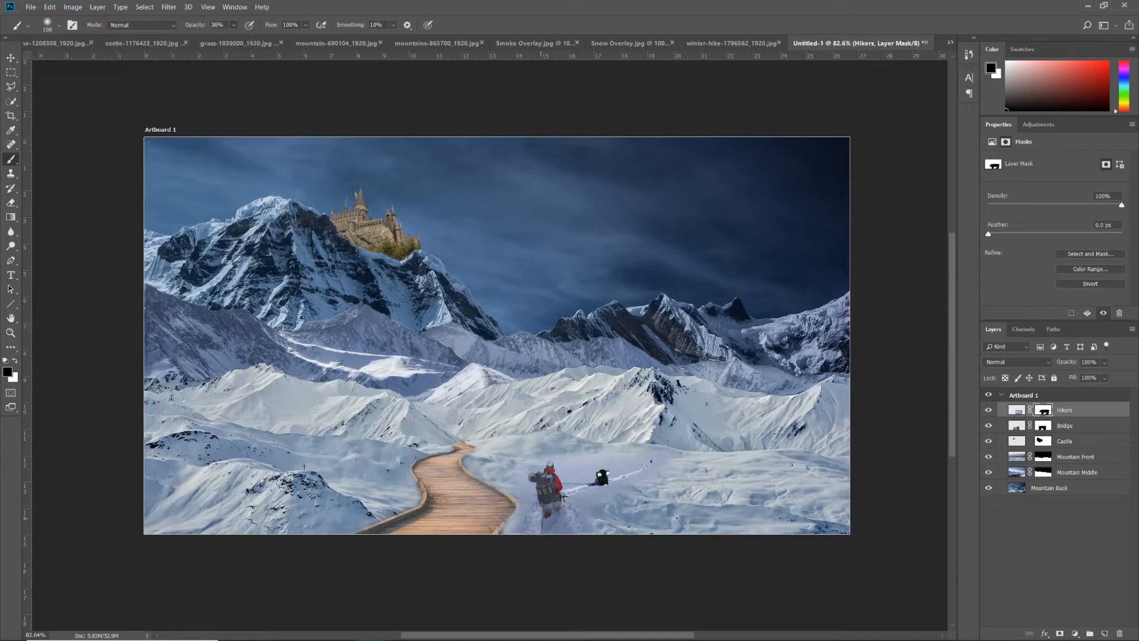
key("ctrl+z")
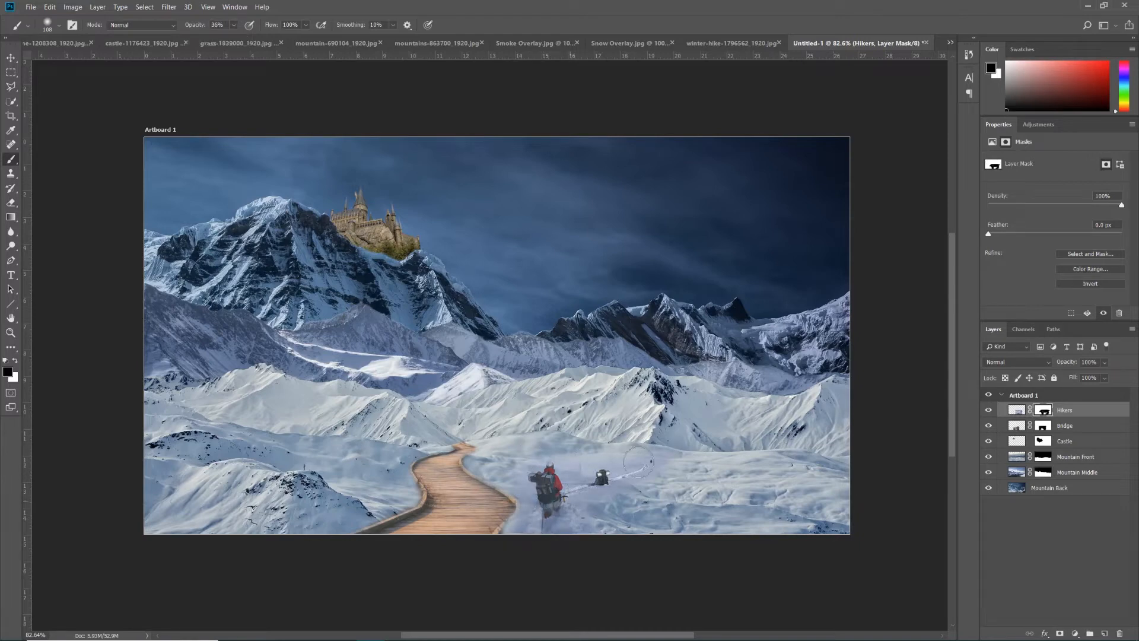
key("ctrl+z")
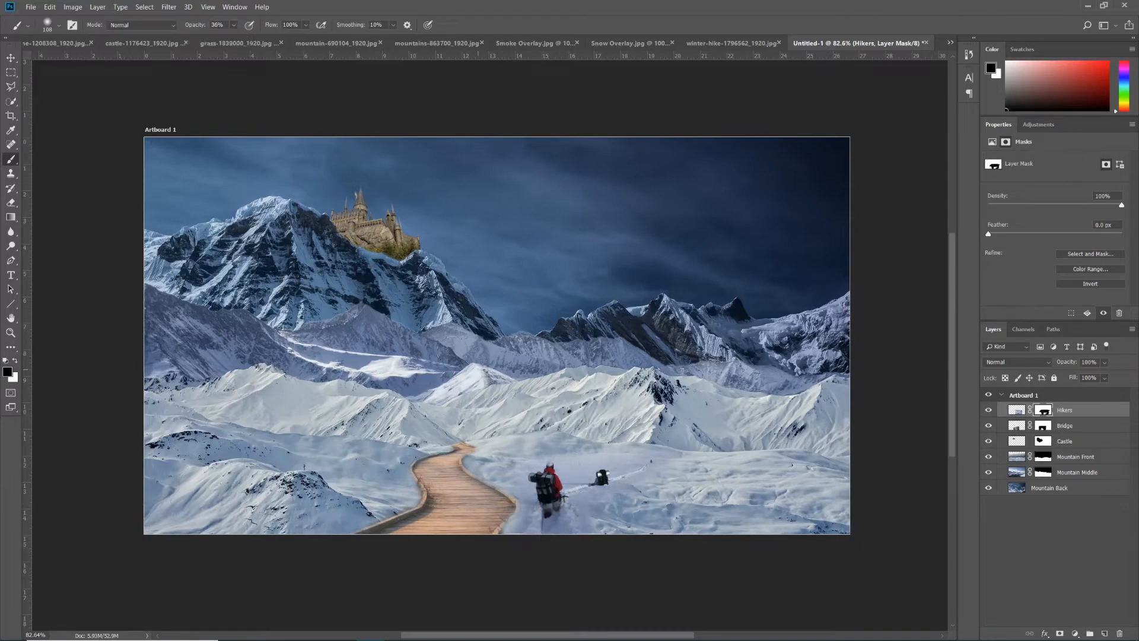
Set the brush opacity to 100% and paint out the leftover snow above the hikers on the Hikers mask.
left_click(234, 25)
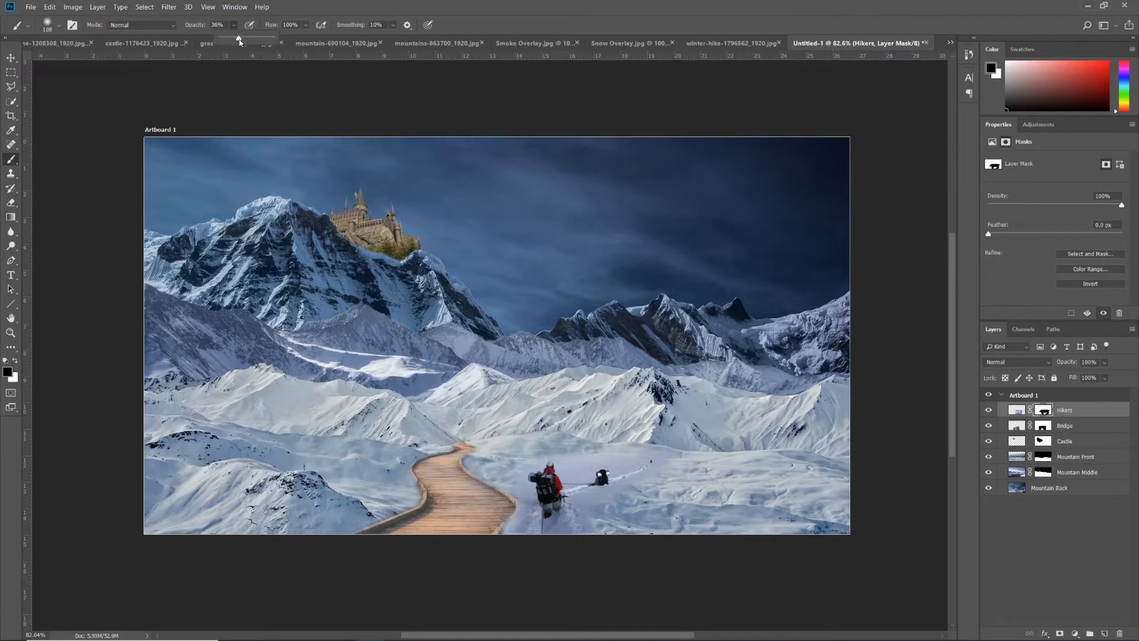
left_click_drag(235, 38, 271, 38)
left_click(578, 456)
left_click_drag(639, 437, 662, 437)
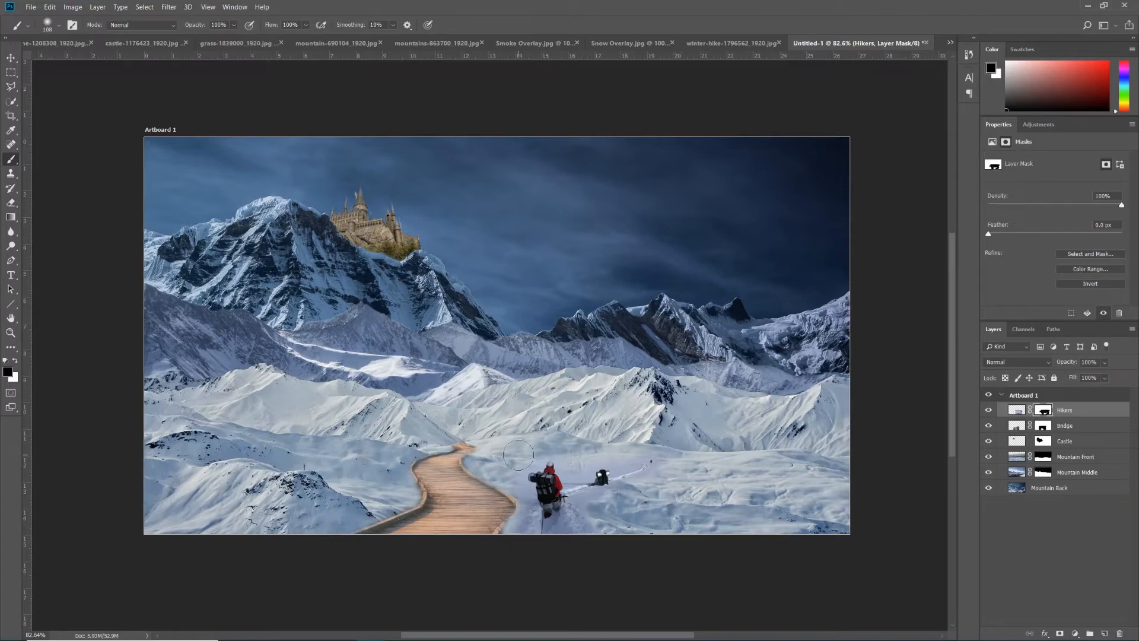
Reduce the brush size to 60 and mask out the remaining hikers-photo snow beside the bridge and around the distant footprint trail.
key("bracketleft")
key("bracketleft")
scroll(566, 578, "up", 4)
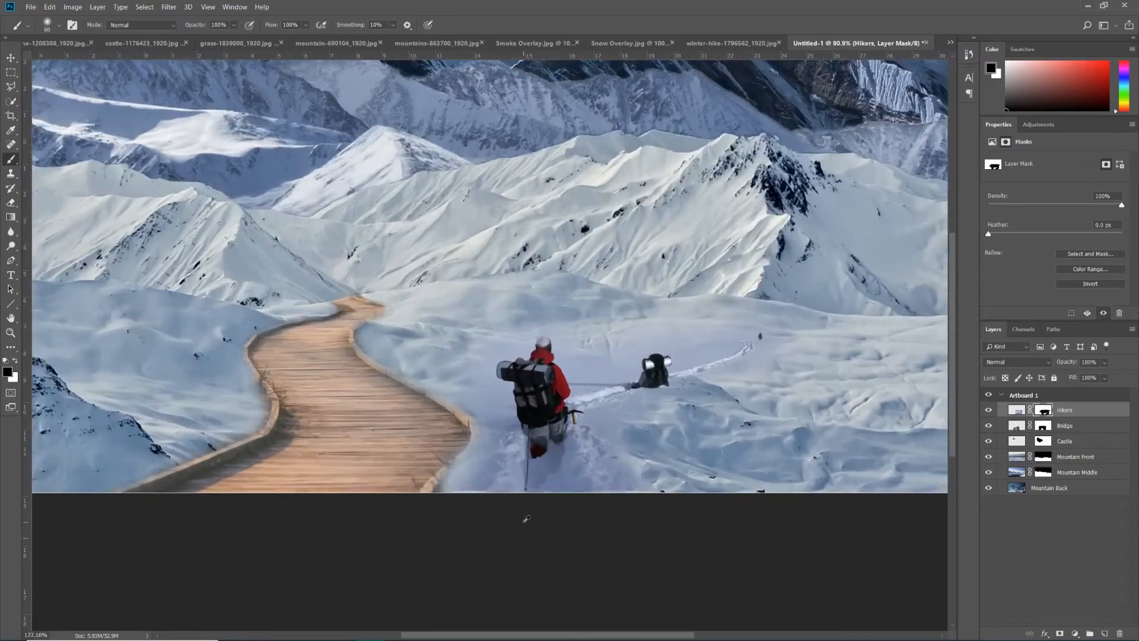
mouse_move(482, 409)
left_mouse_down()
mouse_move(488, 423)
mouse_move(463, 469)
left_mouse_up()
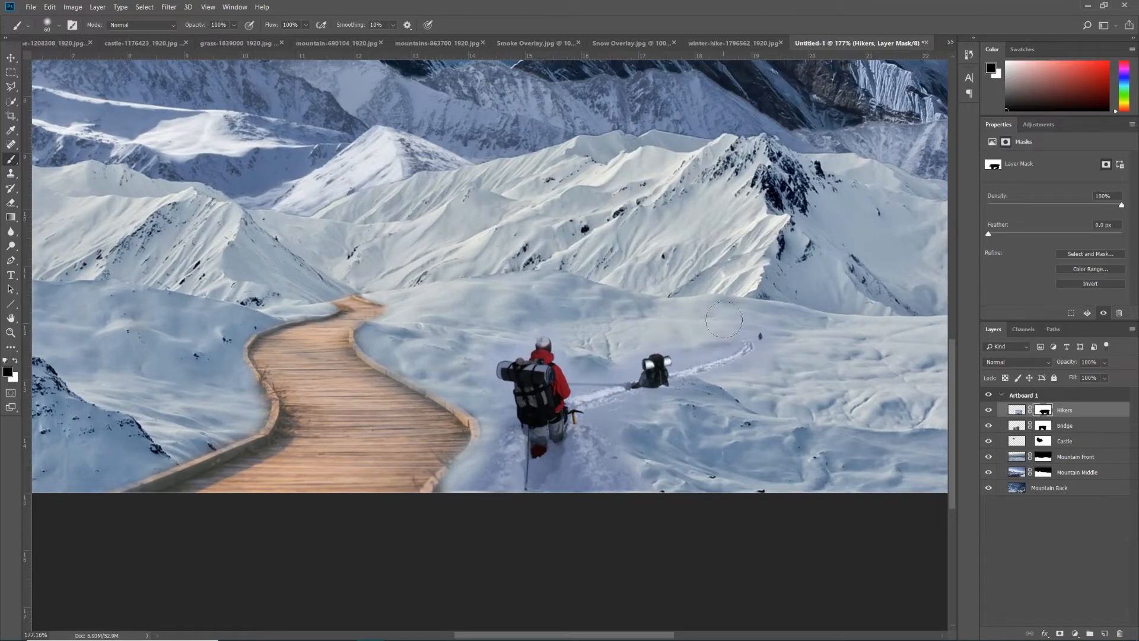
mouse_move(780, 362)
left_mouse_down()
mouse_move(739, 404)
mouse_move(636, 428)
mouse_move(652, 461)
left_mouse_up()
scroll(651, 373, "down", 10)
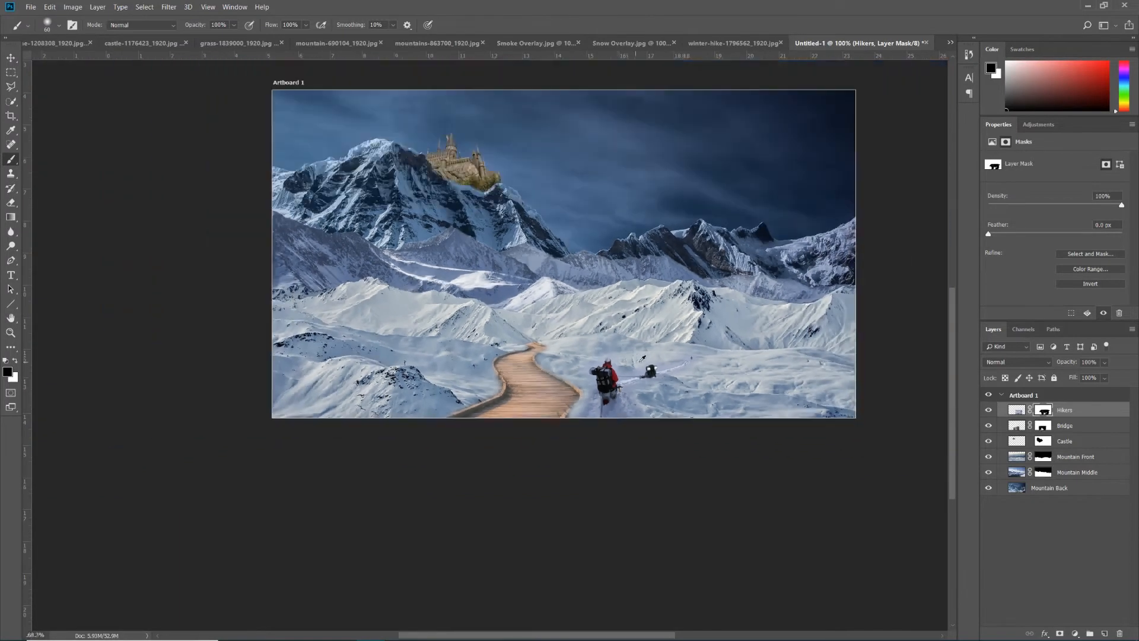
mouse_move(664, 310)
left_mouse_down()
mouse_move(642, 372)
mouse_move(611, 364)
mouse_move(611, 379)
left_mouse_up()
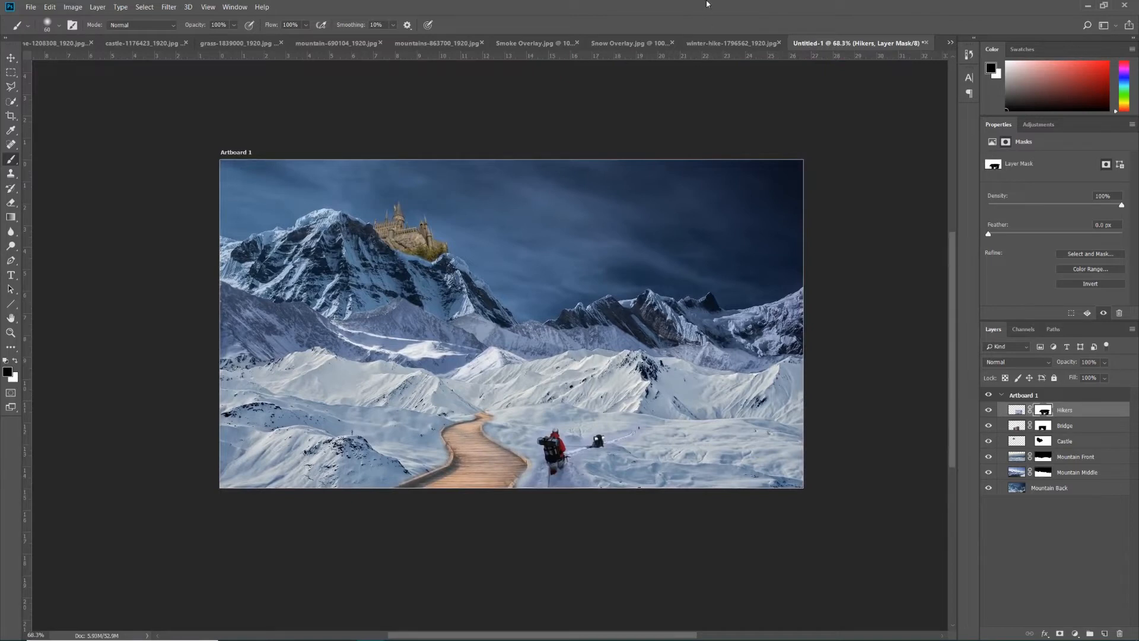
Look at the Smoke Overlay and Snow Overlay images and return to the composite document.
left_click(545, 43)
left_click(667, 42)
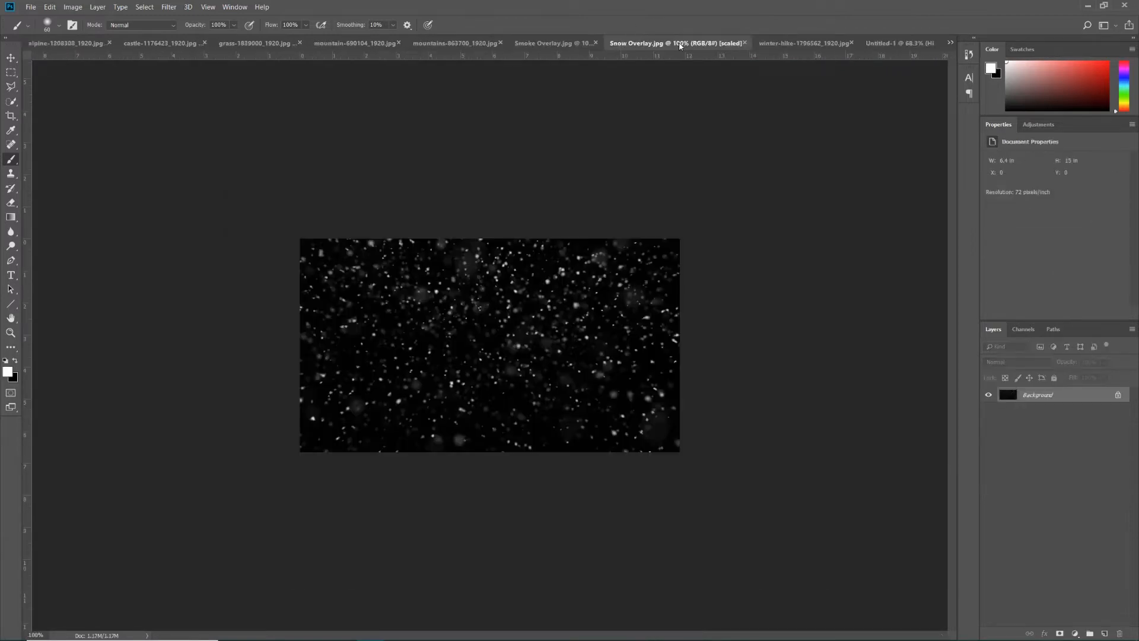
left_click(893, 43)
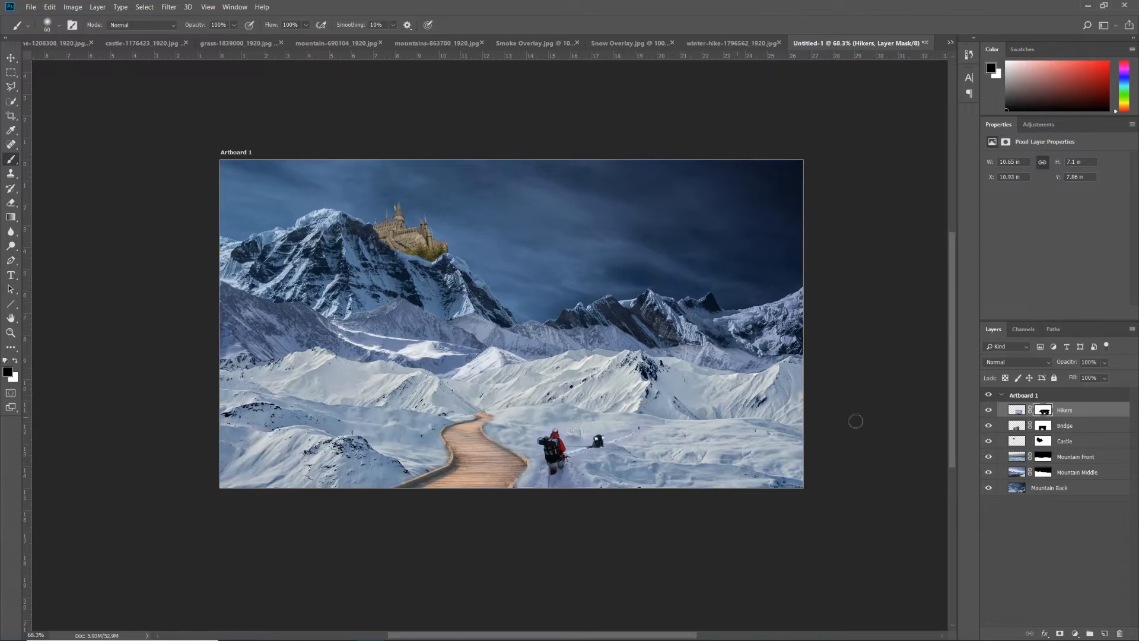
Open the Levels adjustment for the Mountain Middle layer's image and reposition its dialog over the artboard.
left_click(1072, 475)
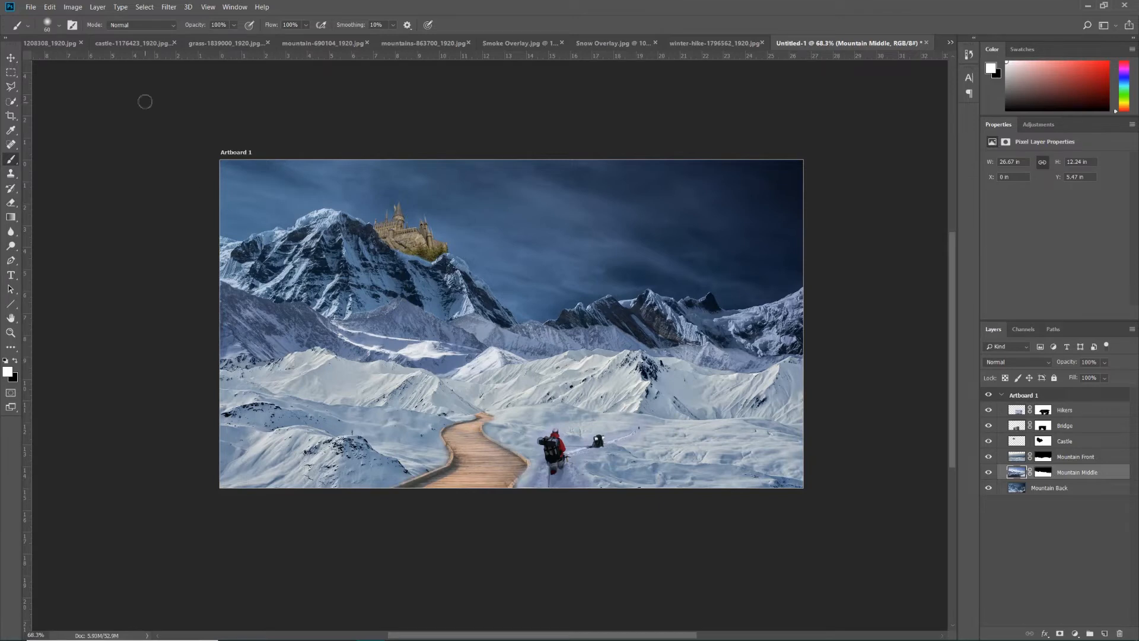
left_click(80, 9)
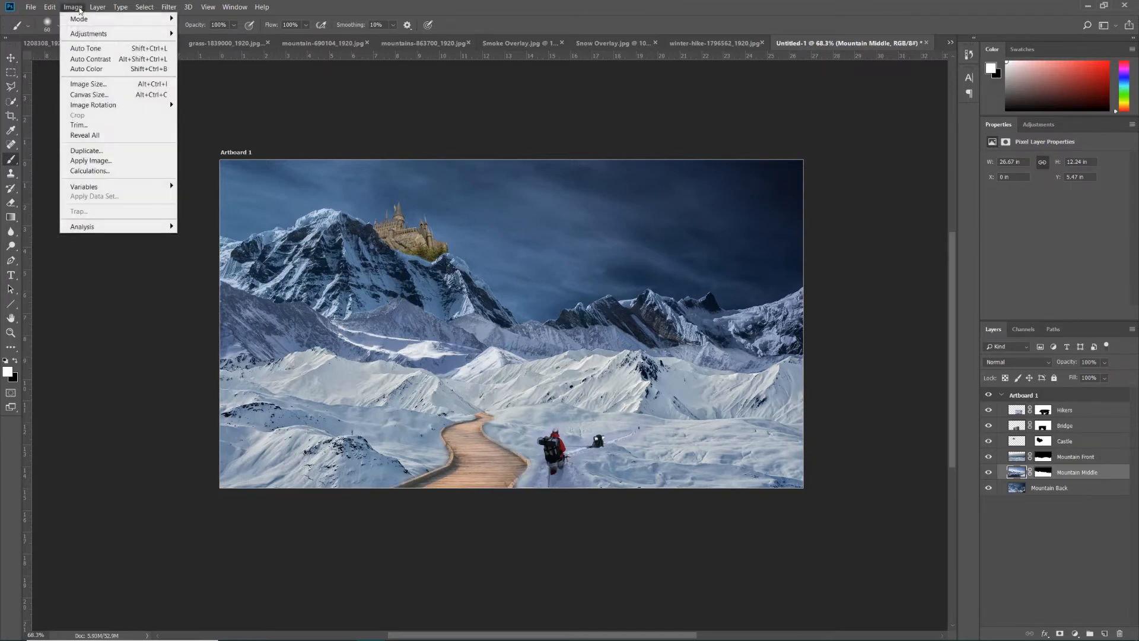
mouse_move(89, 36)
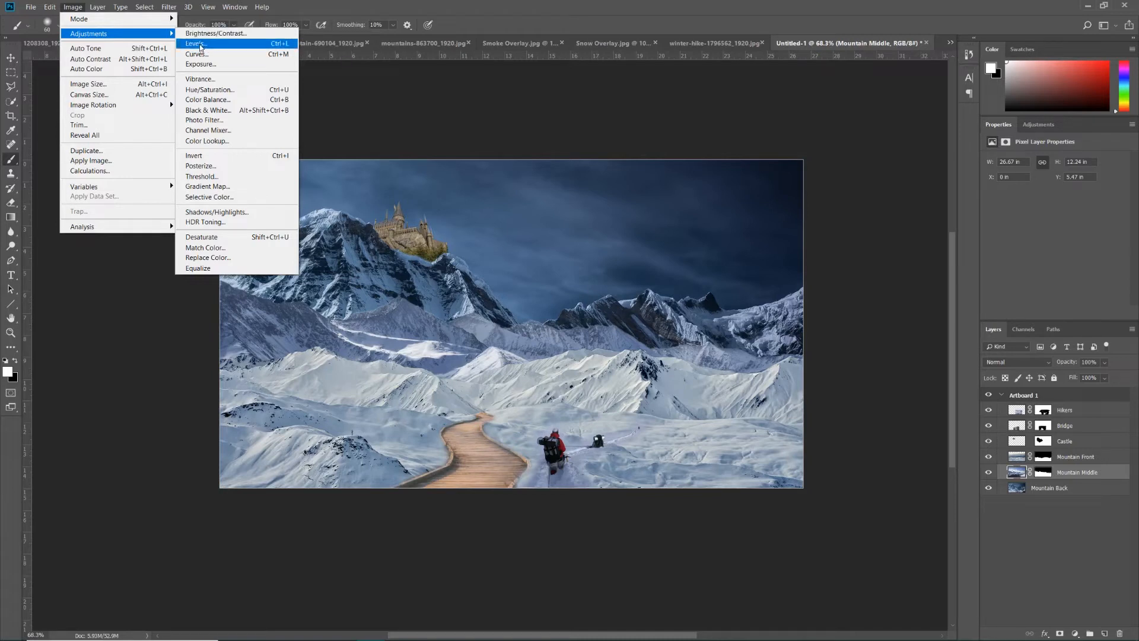
left_click(201, 45)
left_click_drag(629, 113, 733, 205)
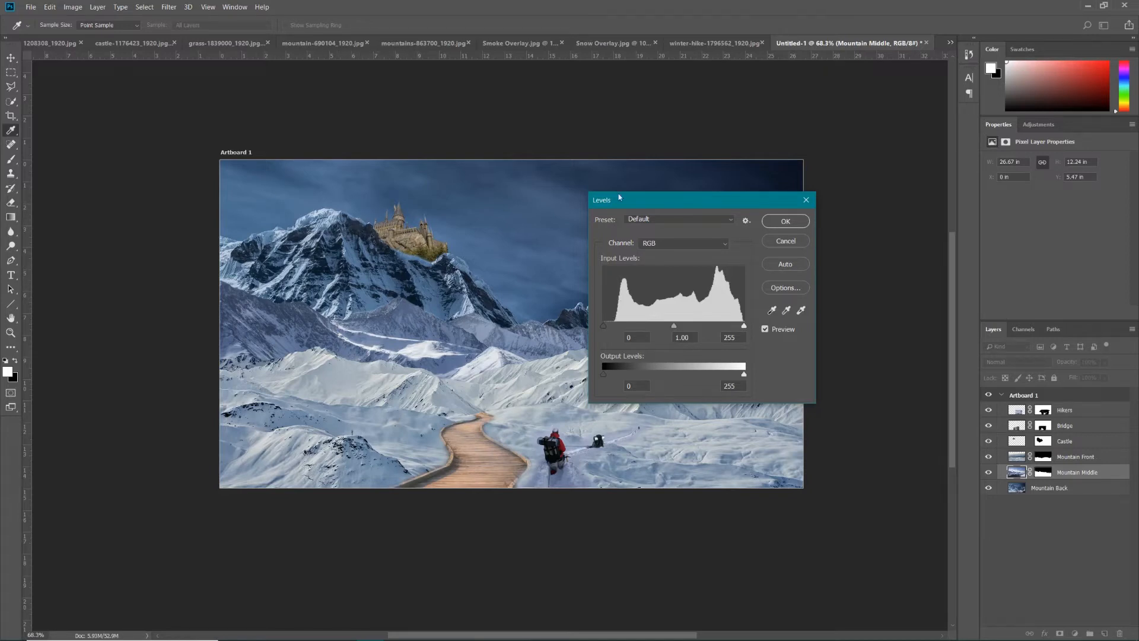
left_click_drag(618, 196, 677, 336)
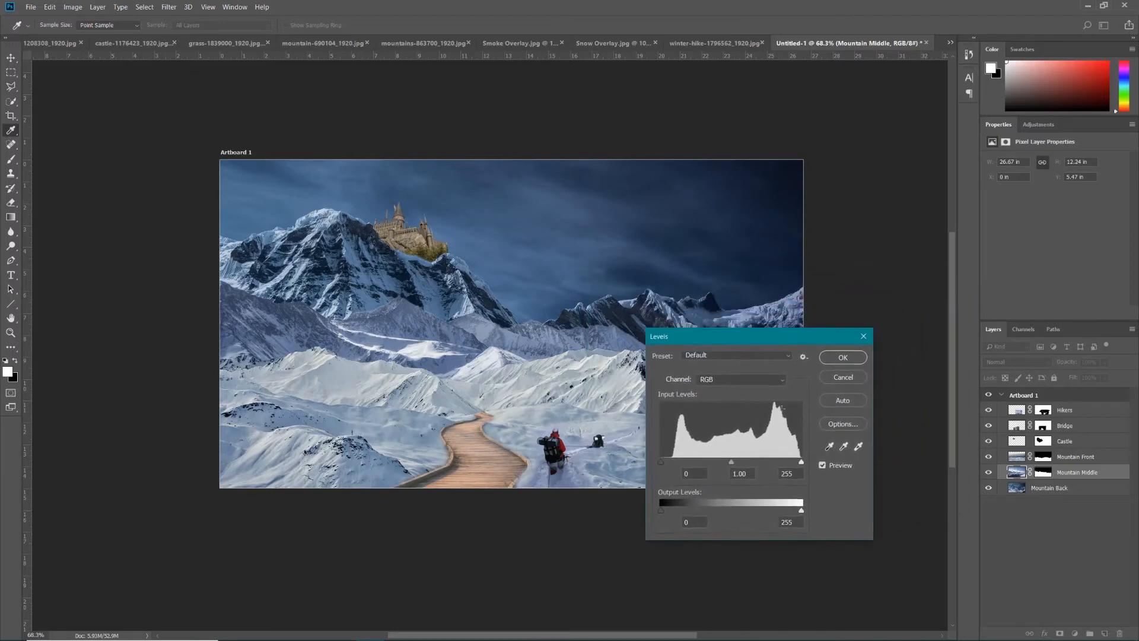
left_click_drag(789, 343, 780, 435)
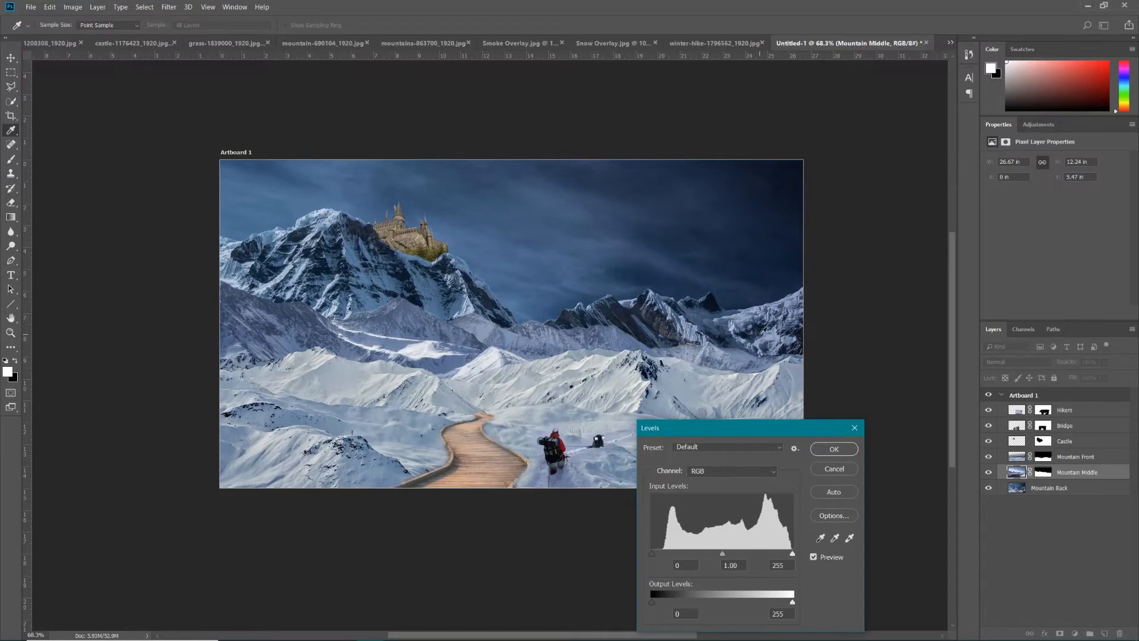
left_click_drag(760, 428, 661, 248)
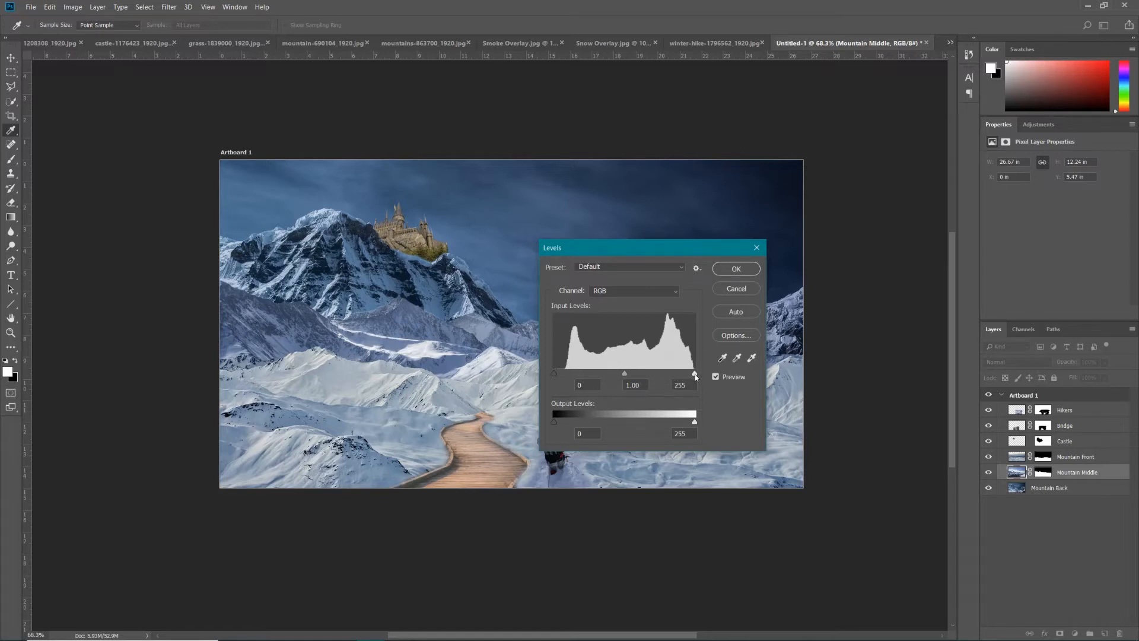
Set the Levels black input to 56 and the white input to 229 for the Mountain Middle layer.
mouse_move(556, 376)
left_mouse_down()
mouse_move(697, 377)
mouse_move(558, 375)
left_mouse_up()
mouse_move(694, 374)
left_mouse_down()
mouse_move(565, 385)
mouse_move(573, 375)
mouse_move(703, 376)
left_mouse_up()
left_click_drag(555, 374, 567, 375)
left_click(564, 373)
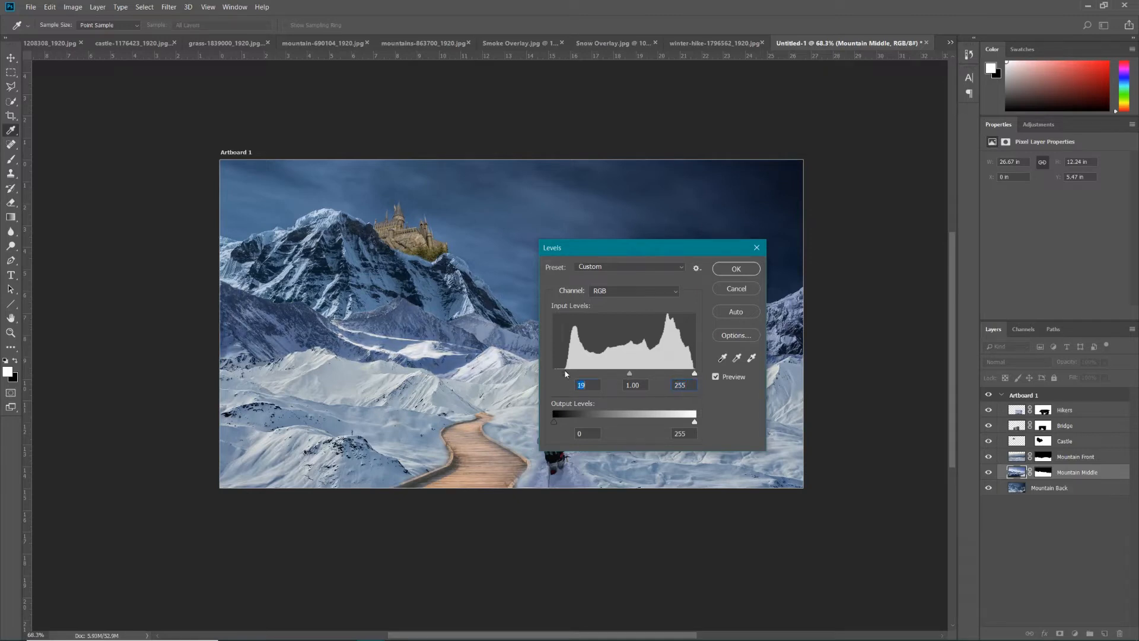
left_click_drag(696, 377, 695, 378)
left_click(695, 374)
left_click_drag(565, 376, 583, 377)
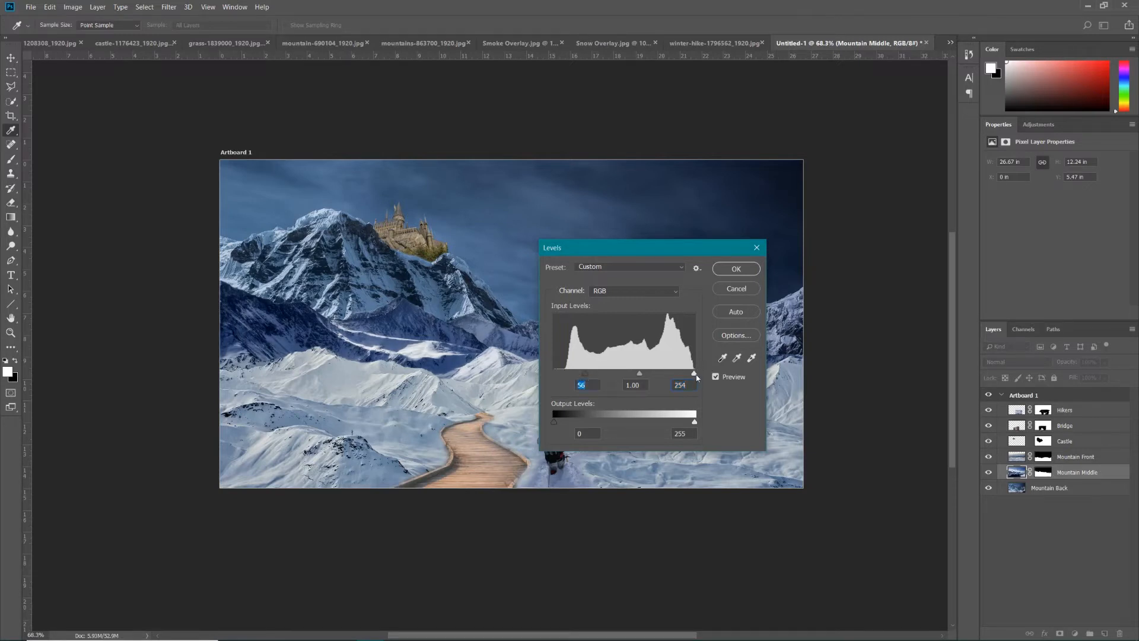
left_click_drag(694, 373, 682, 383)
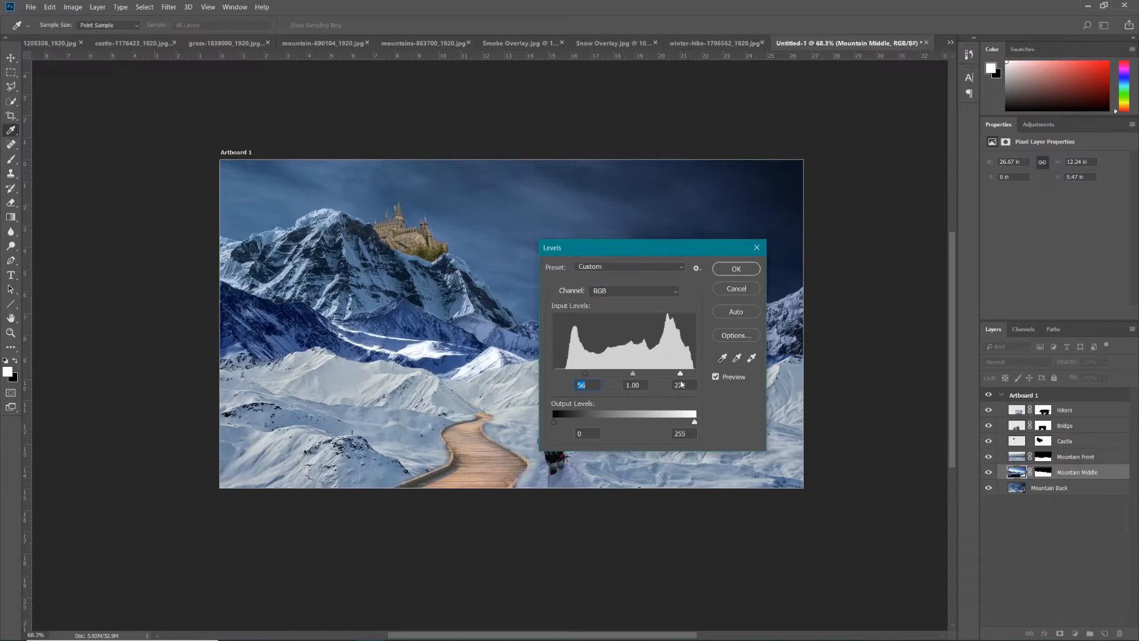
left_click(680, 384)
Compare the middle mountains with and without the Levels preview, and apply the adjustment.
left_click(716, 377)
left_click(716, 377)
left_click(716, 377)
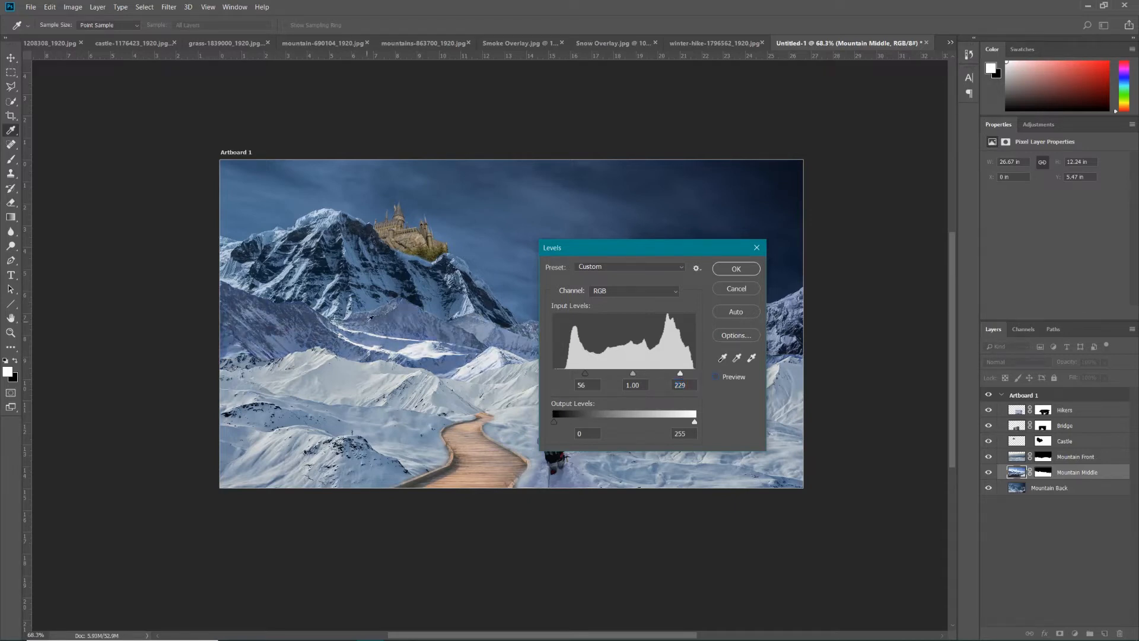
left_click(717, 378)
left_click(716, 377)
left_click(716, 378)
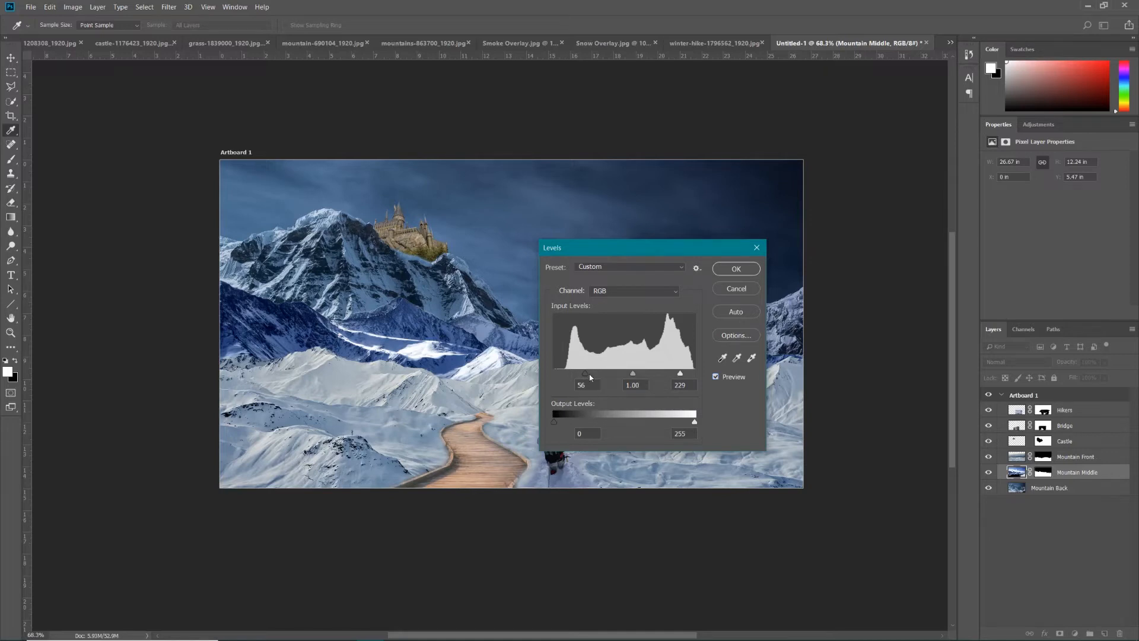
mouse_move(584, 375)
left_mouse_down()
mouse_move(668, 374)
mouse_move(602, 375)
mouse_move(632, 377)
left_mouse_up()
left_click(643, 385)
left_click(736, 269)
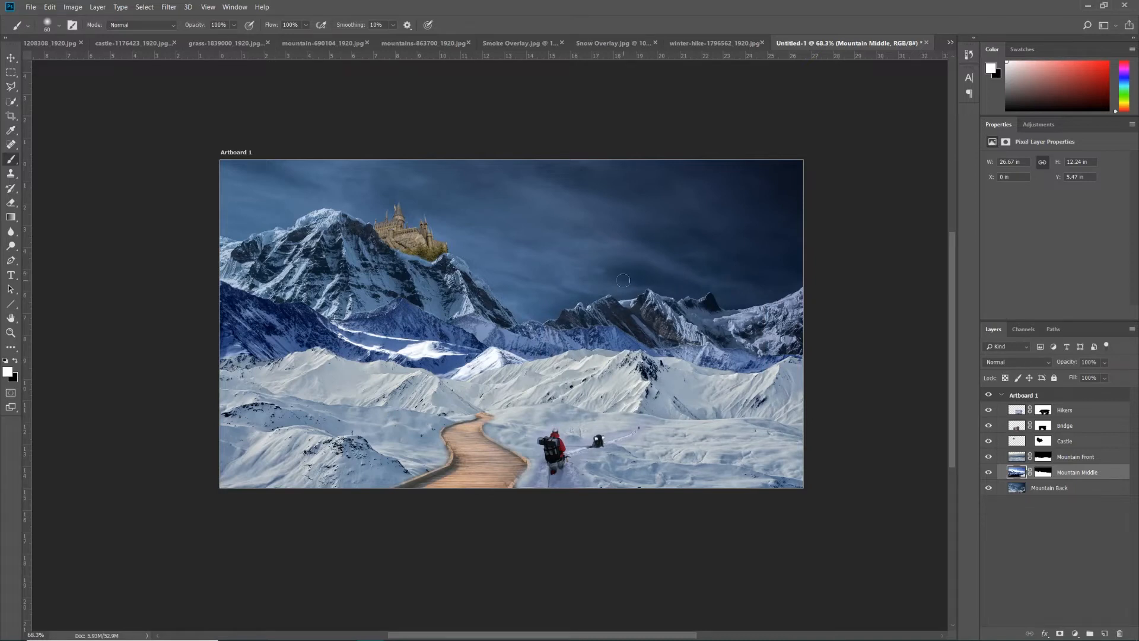
Open the Hue/Saturation adjustment for the Mountain Middle layer.
left_click(69, 9)
mouse_move(84, 34)
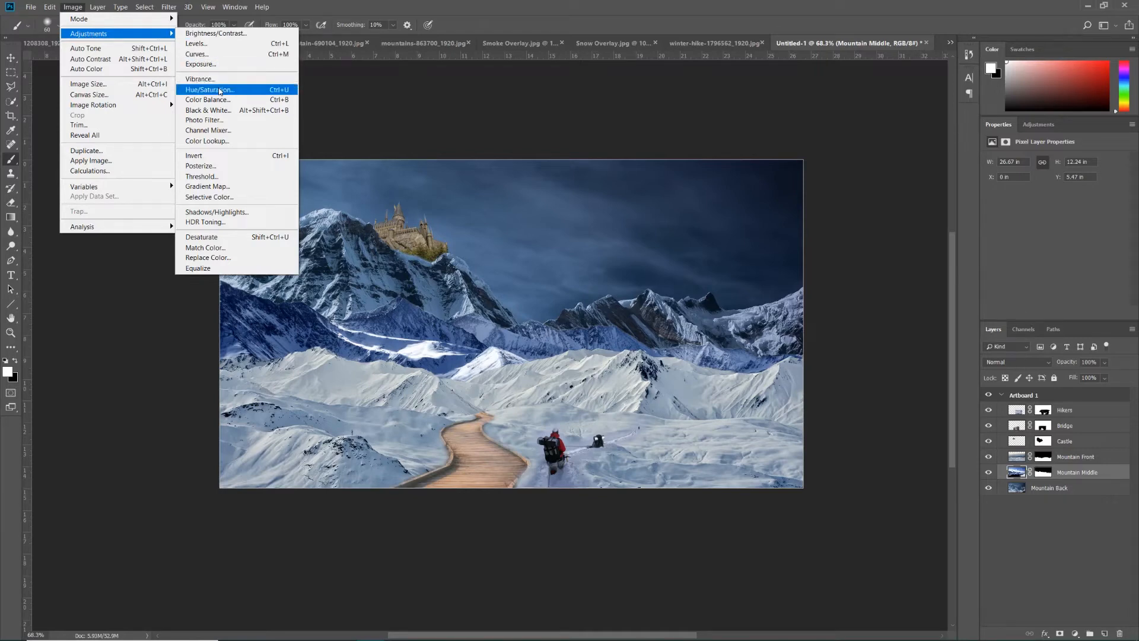
left_click(220, 91)
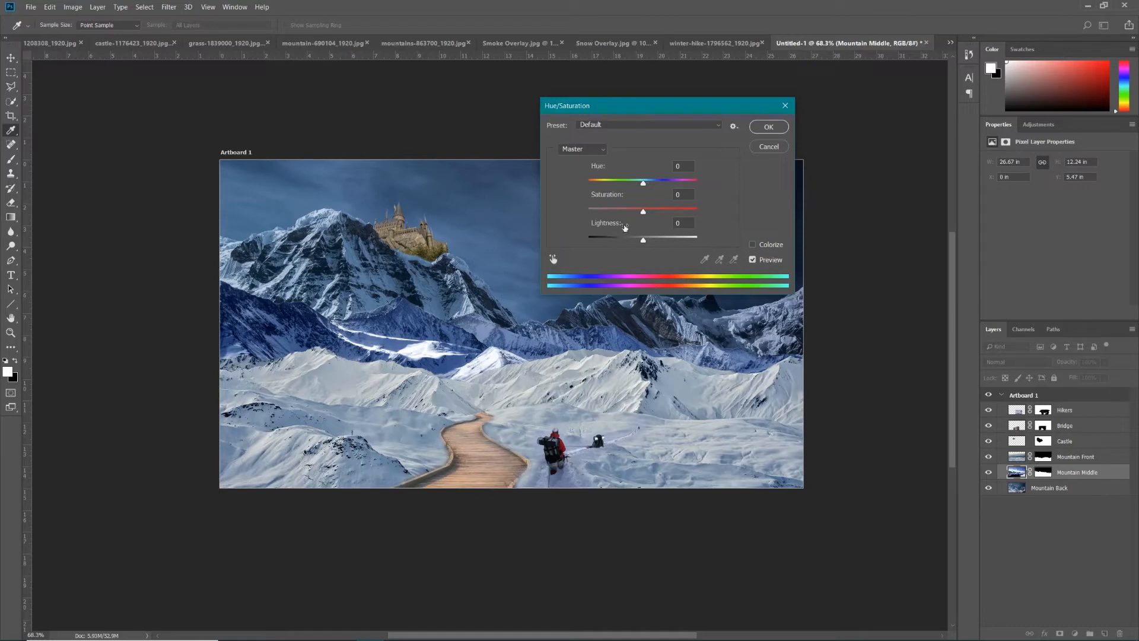
Try the middle mountains' saturation at +100 and -100, and return it to 0.
mouse_move(643, 242)
left_mouse_down()
mouse_move(623, 243)
mouse_move(674, 244)
mouse_move(592, 243)
mouse_move(664, 246)
mouse_move(629, 246)
mouse_move(643, 256)
left_mouse_up()
left_click_drag(643, 182, 706, 209)
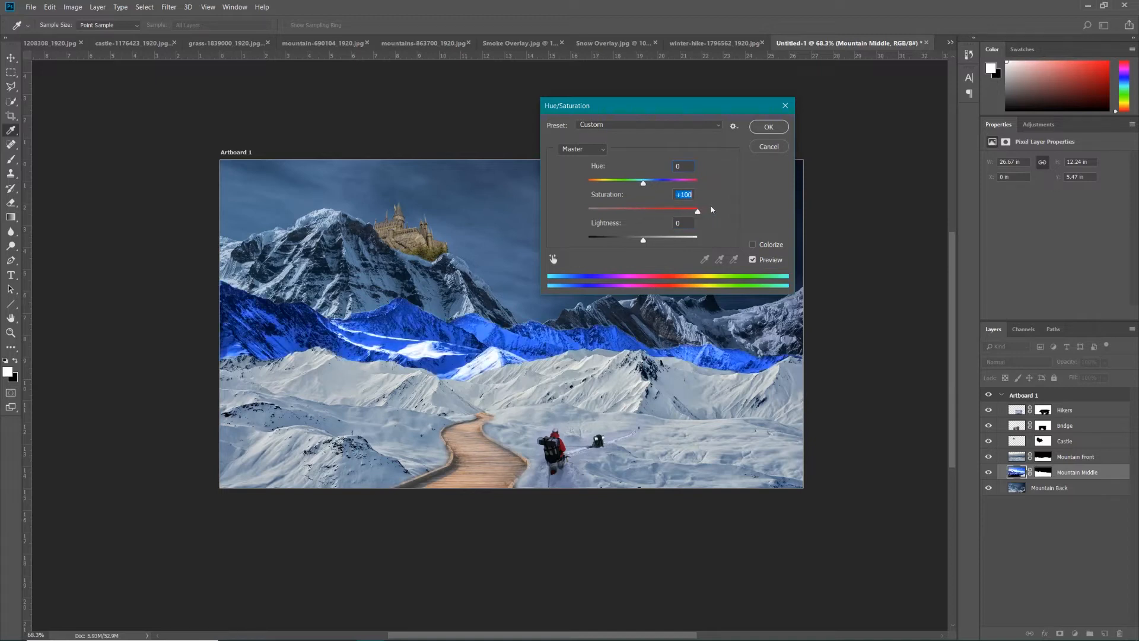
left_click_drag(711, 205, 577, 211)
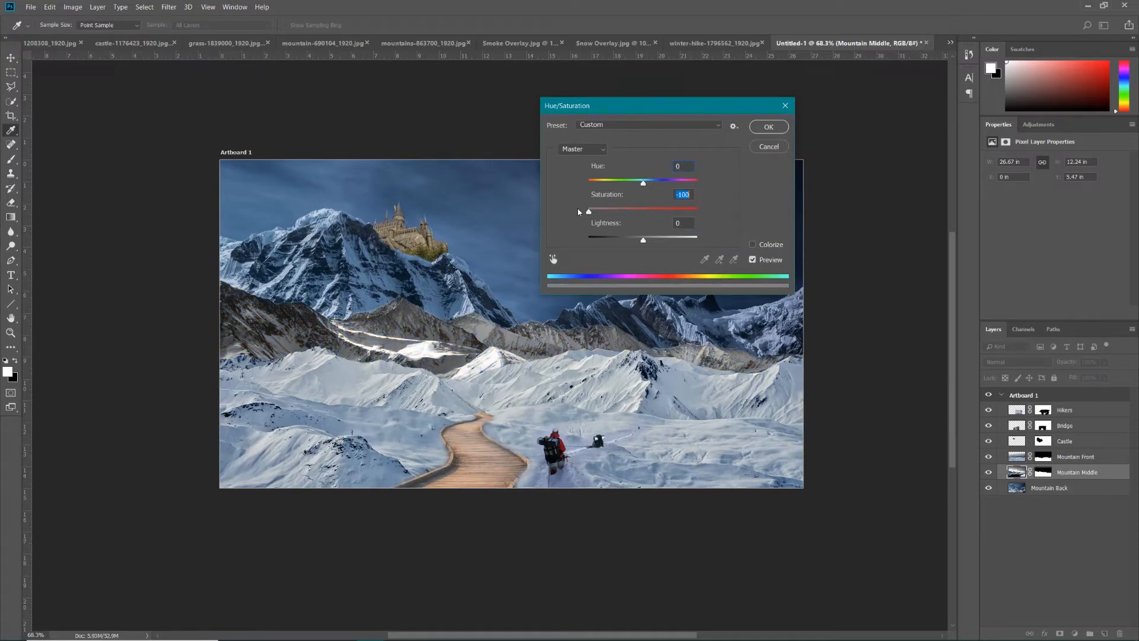
left_click_drag(578, 212, 645, 212)
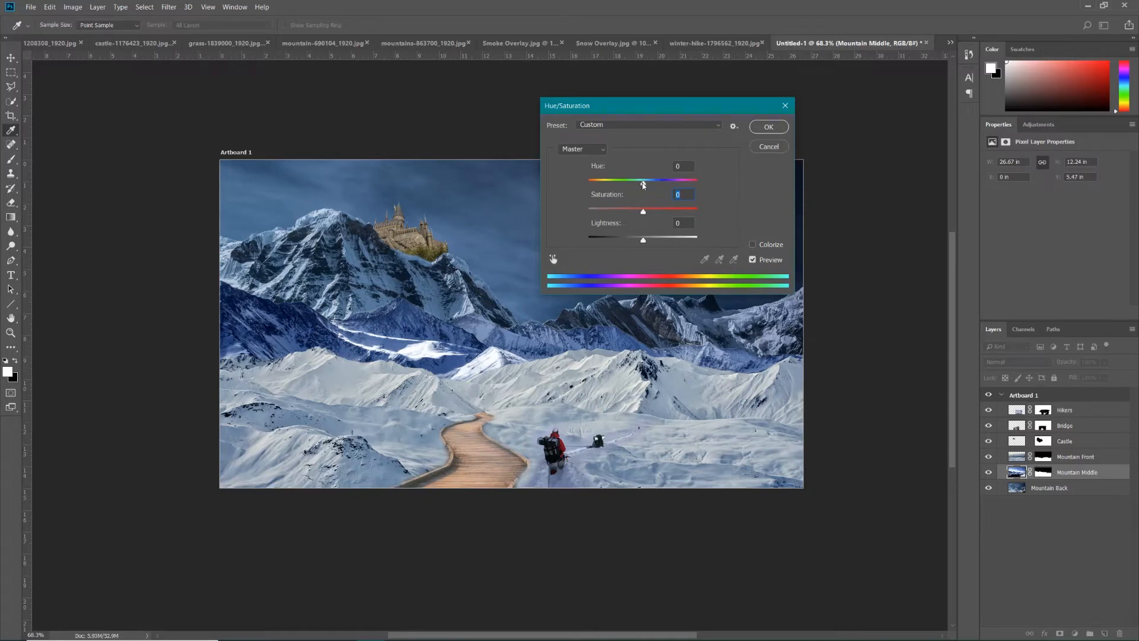
Shift the middle mountains' hue slightly away from purple, lower their saturation a little, compare the preview, and apply Hue/Saturation.
left_click_drag(643, 184, 639, 186)
left_click(753, 260)
left_click(752, 260)
left_click(753, 260)
left_click_drag(644, 213, 632, 212)
left_click(767, 128)
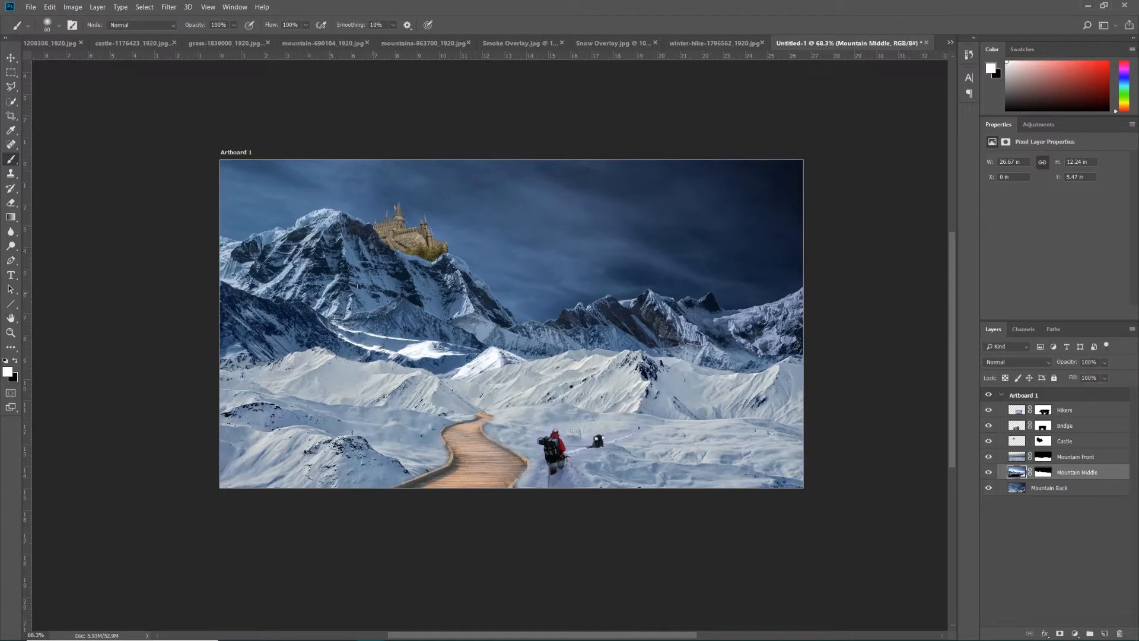
Adjust the Mountain Middle layer's Color Balance midtones to colour levels of -5, +2 and +4.
left_click(73, 7)
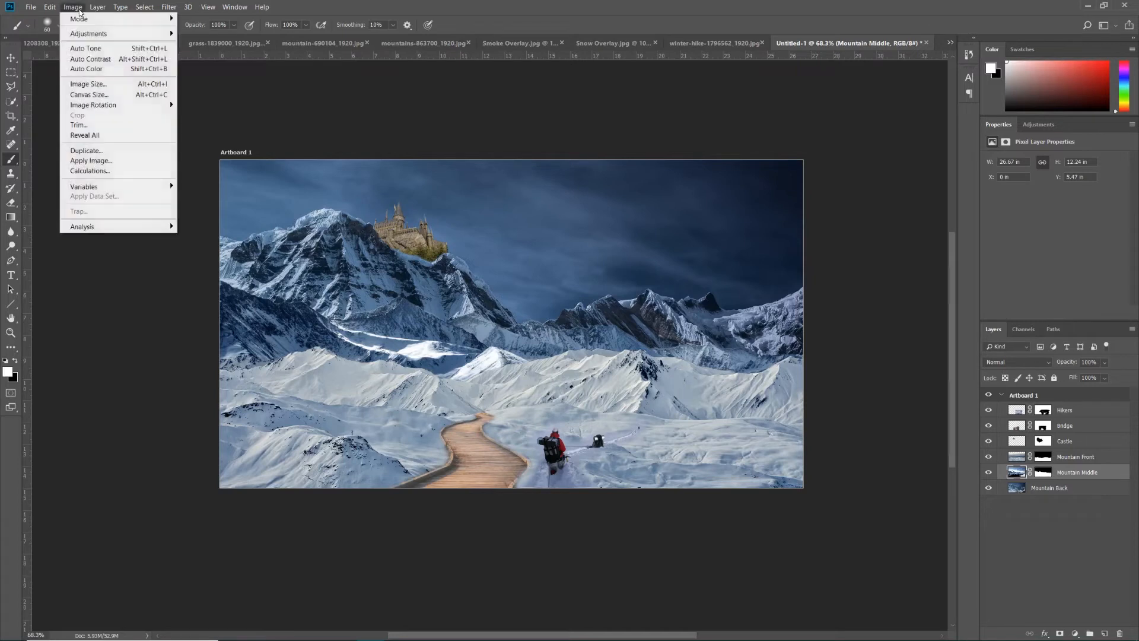
mouse_move(158, 35)
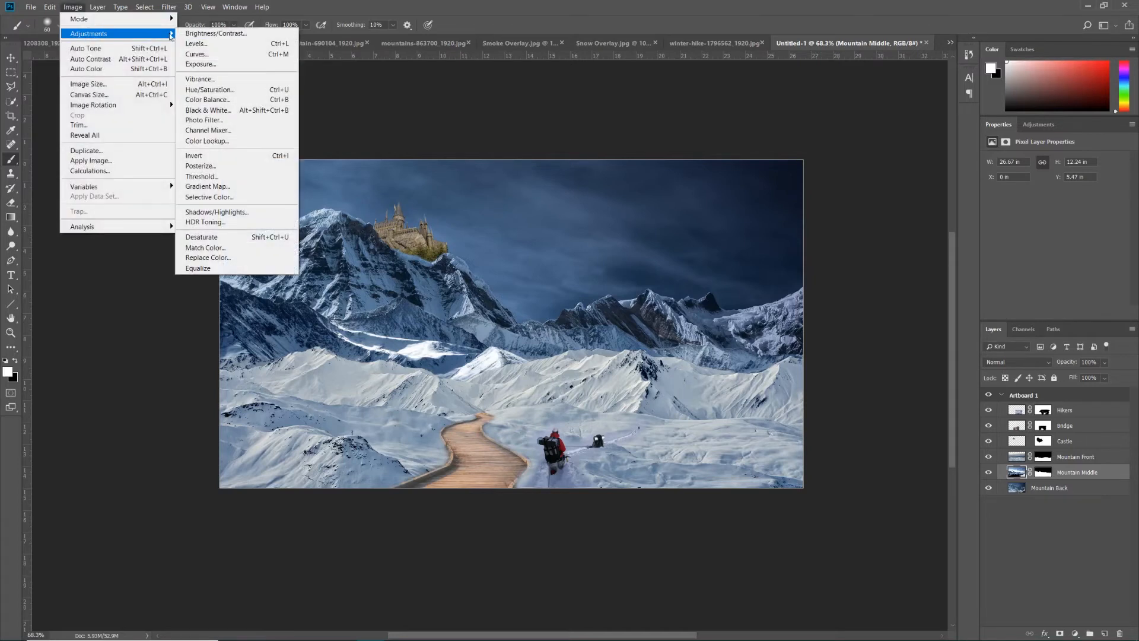
left_click(208, 99)
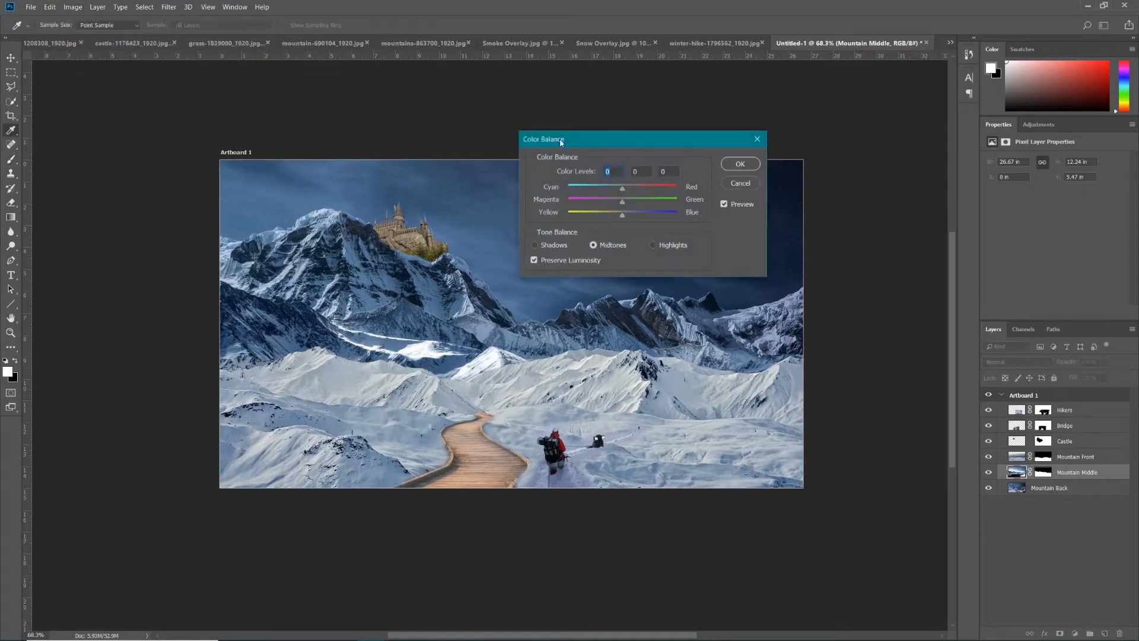
left_click_drag(560, 137, 579, 261)
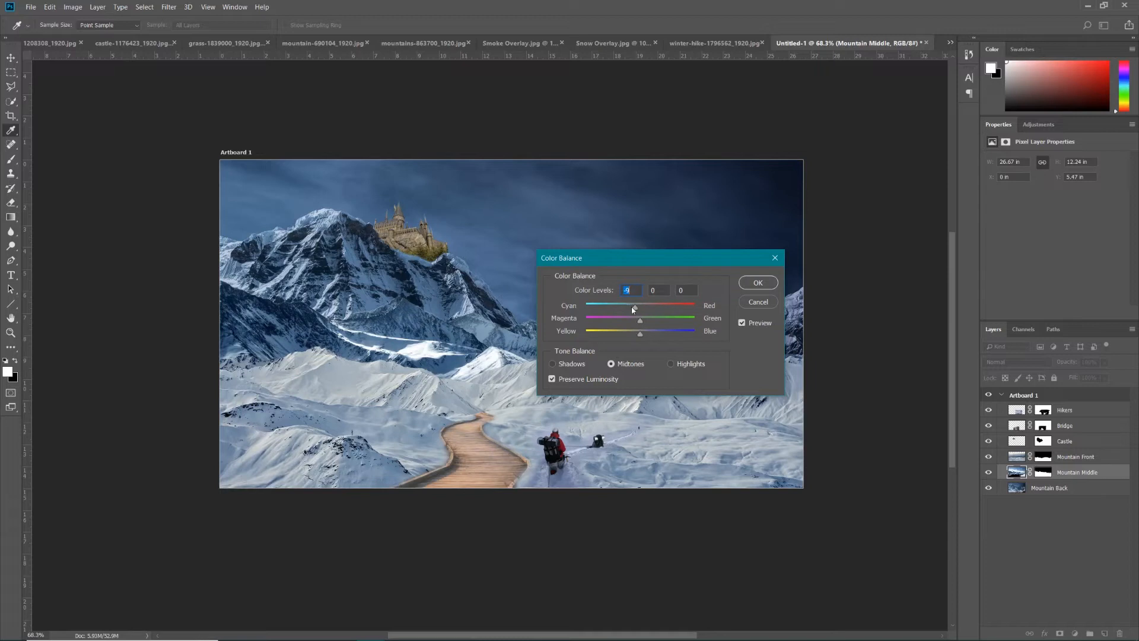
left_click_drag(634, 306, 533, 355)
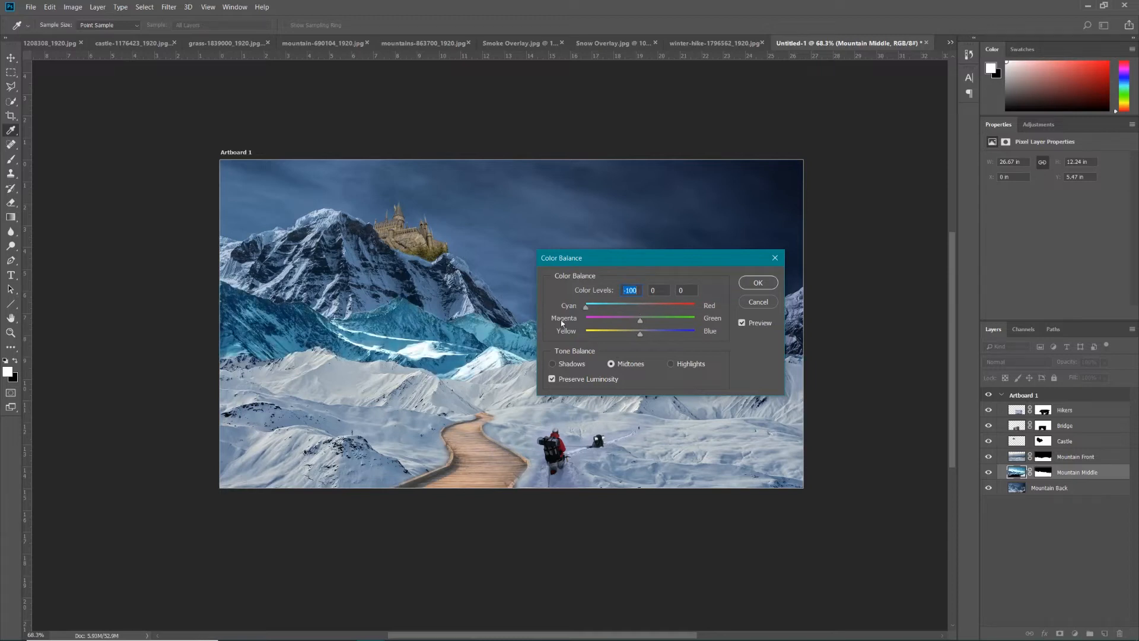
left_click_drag(586, 307, 638, 308)
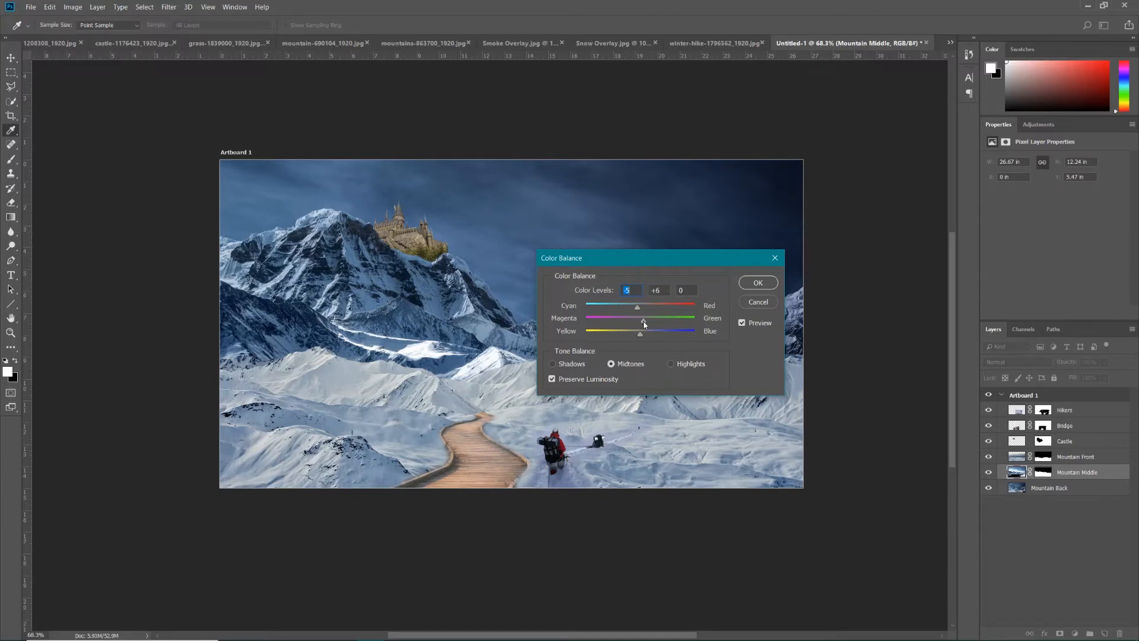
left_click_drag(643, 321, 643, 334)
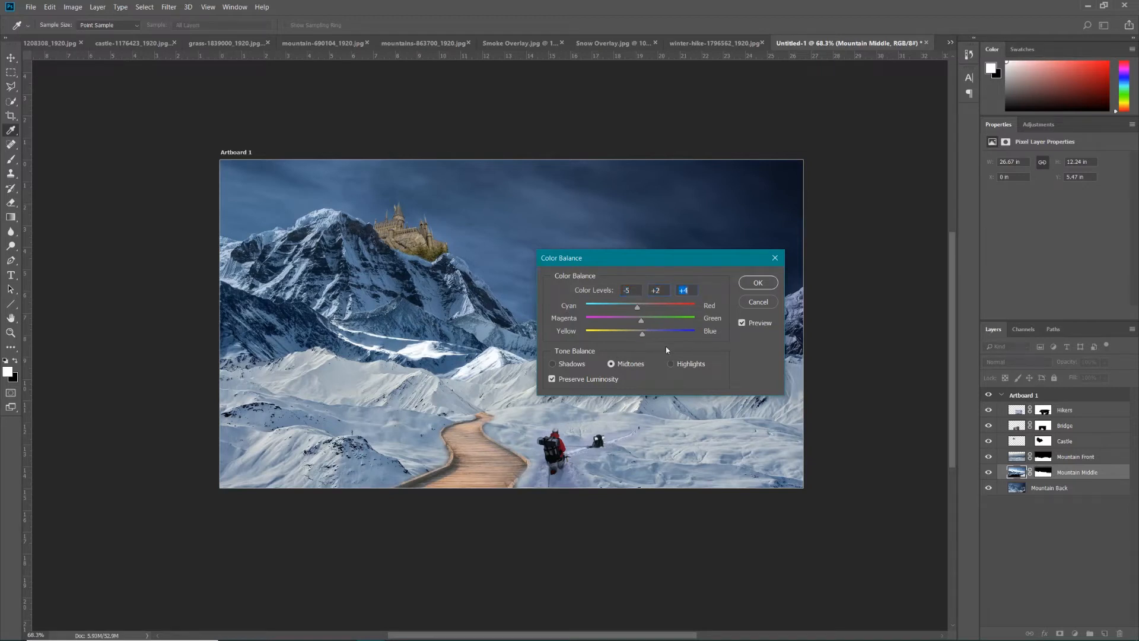
Compare the middle mountains with and without the midtone Color Balance change.
left_click(741, 323)
left_click(741, 323)
left_click(742, 324)
left_click(741, 323)
left_click(742, 323)
left_click(741, 323)
Fine-tune the Cyan–Red, Magenta–Green and Yellow–Blue balance of the middle mountains' shadows.
left_click(551, 364)
left_click_drag(640, 309, 620, 317)
left_click_drag(627, 307, 641, 336)
left_click(643, 324)
Set the middle mountains' highlight colour levels to -4, 0 and +2, and apply Color Balance.
left_click(671, 364)
left_click_drag(640, 307, 641, 335)
left_click(642, 335)
left_click_drag(635, 262, 709, 253)
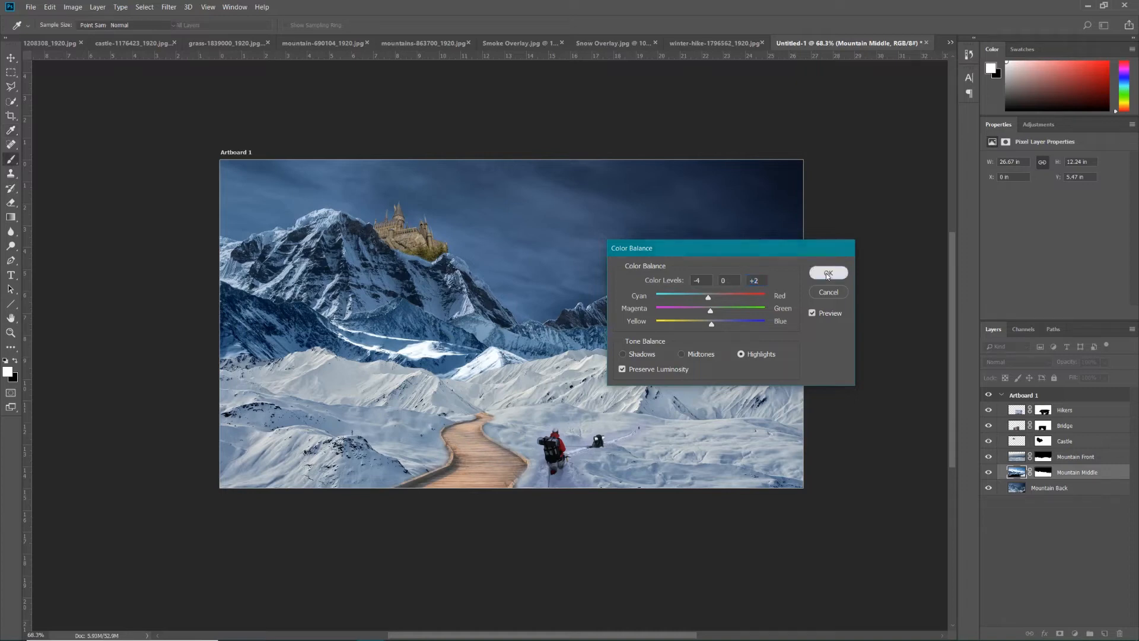
left_click(828, 273)
key("b")
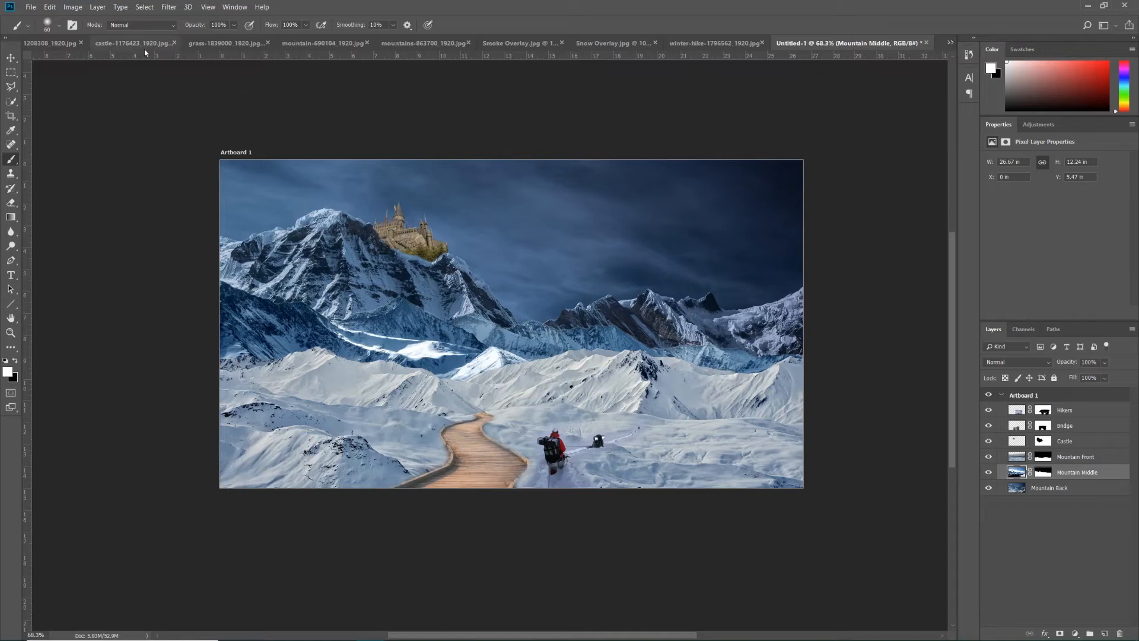
Shape an S-curve in Curves for Mountain Middle, lowering the shadow point to output 35 and raising the highlight point to output 202.
left_click(71, 7)
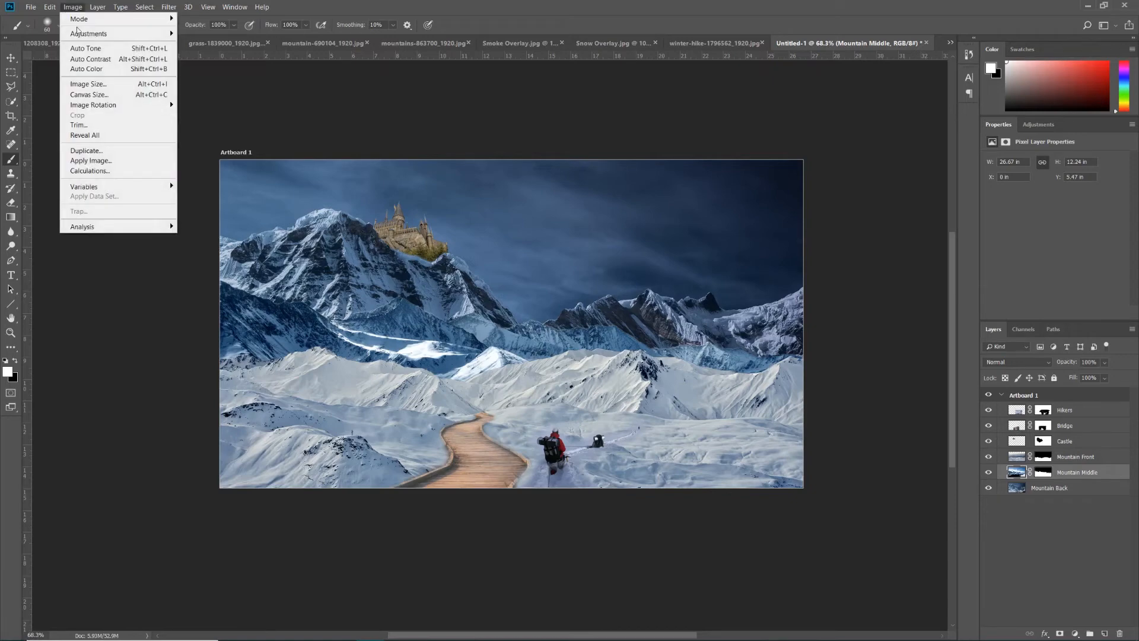
mouse_move(87, 34)
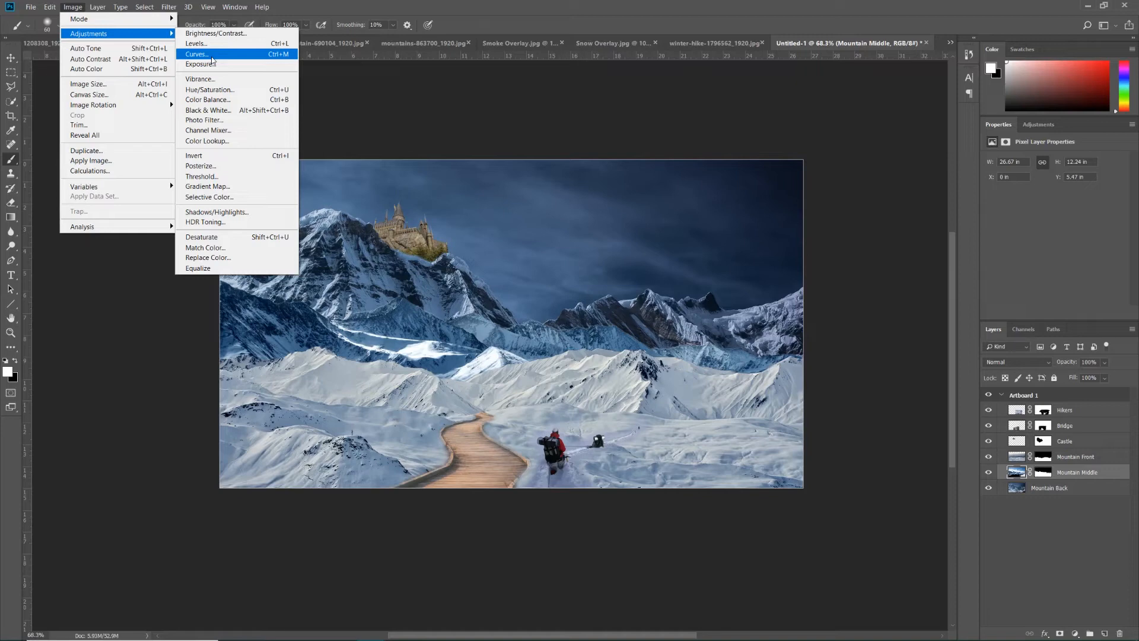
left_click(211, 58)
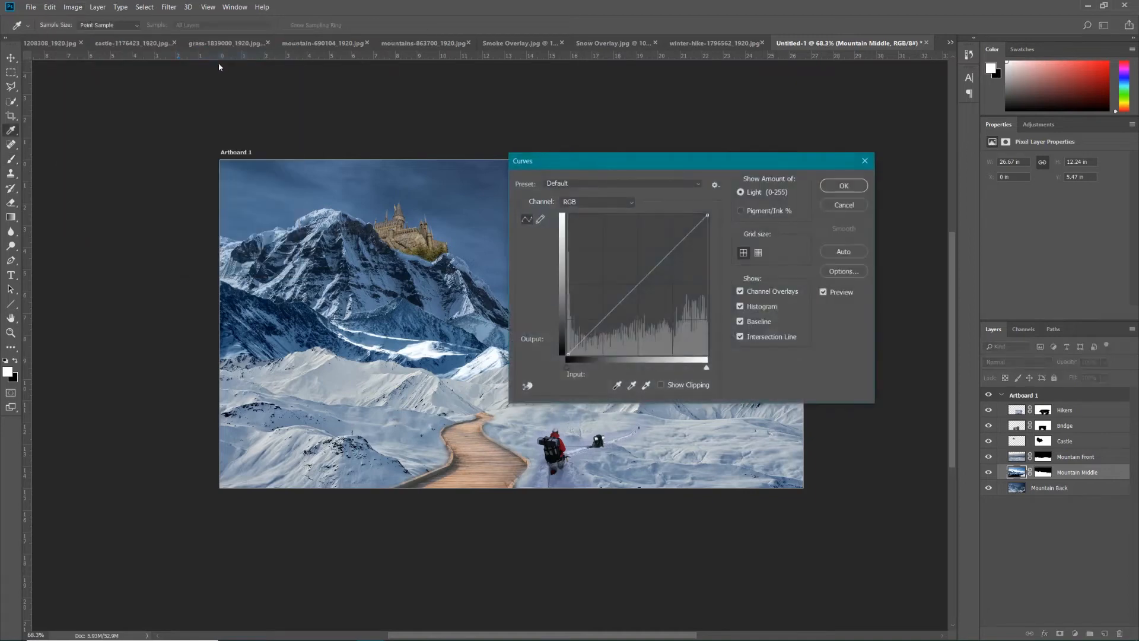
left_click_drag(622, 157, 618, 133)
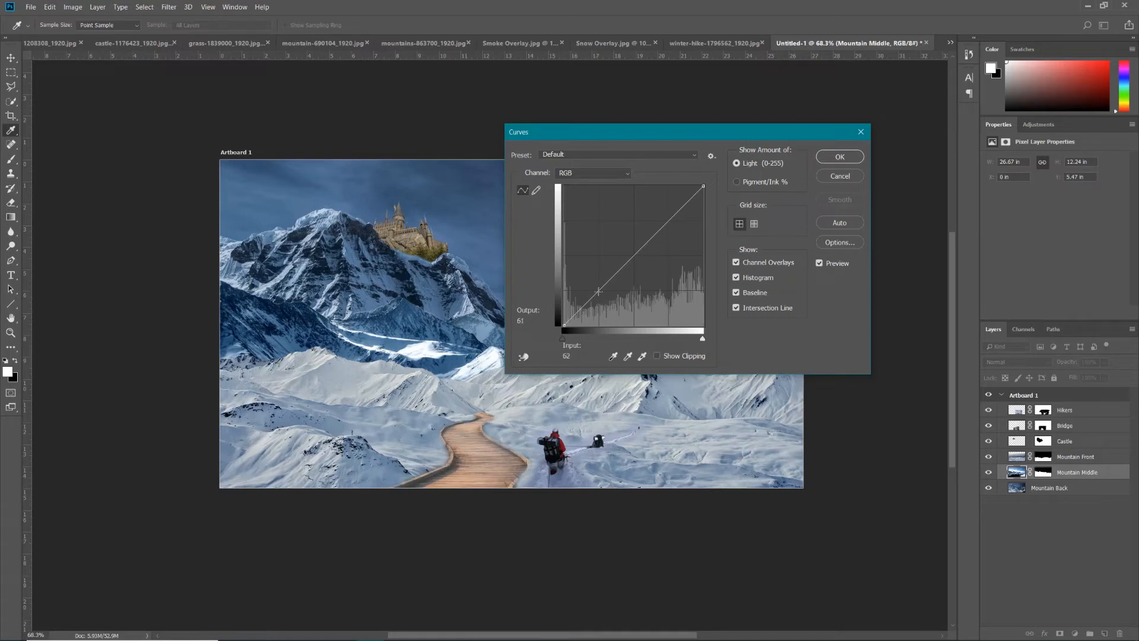
left_click(598, 290)
left_click(633, 256)
left_click(669, 220)
mouse_move(598, 292)
left_mouse_down()
mouse_move(614, 318)
mouse_move(598, 308)
left_mouse_up()
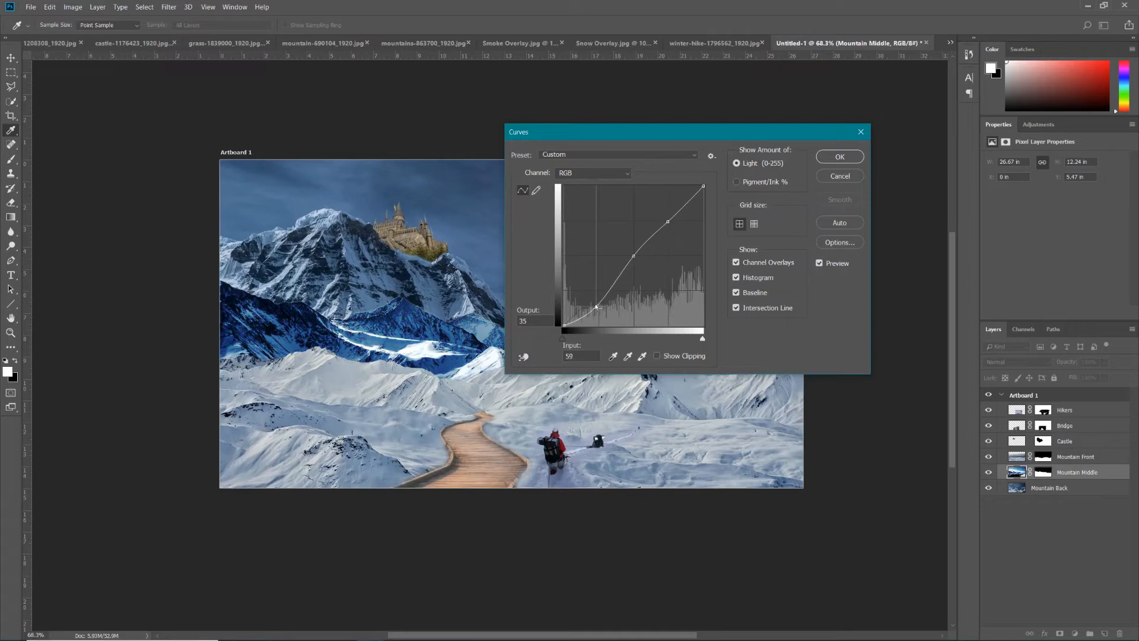
left_click_drag(666, 221, 667, 215)
left_click_drag(664, 133, 747, 189)
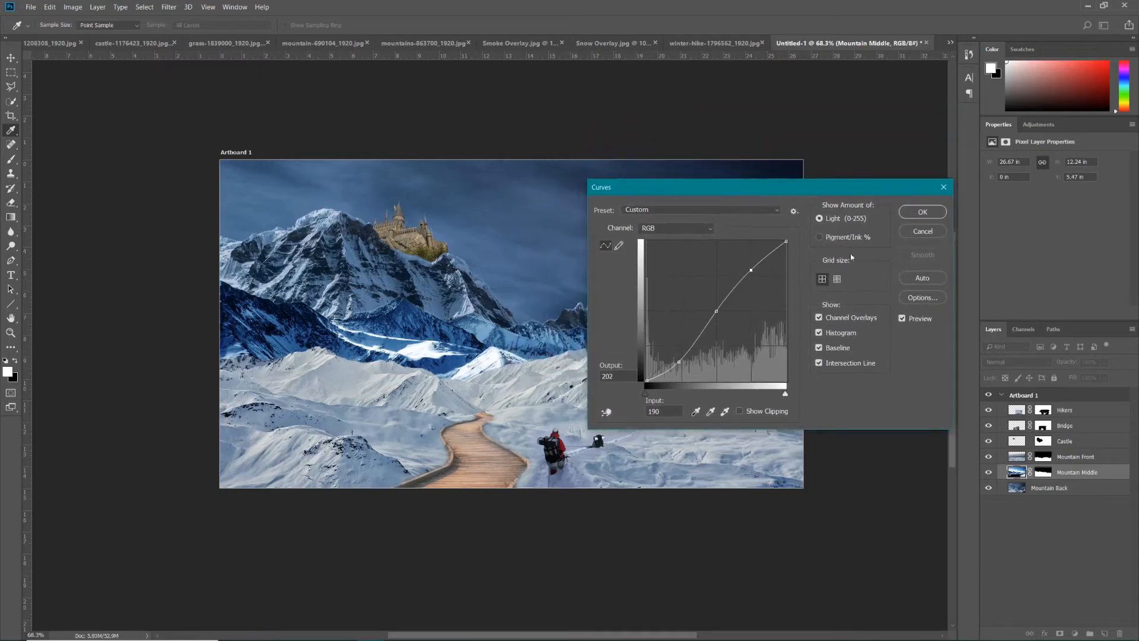
Compare the middle mountains with and without the Curves preview, and apply the adjustment.
left_click(902, 319)
left_click(902, 318)
left_click(902, 318)
left_click(902, 318)
left_click(901, 318)
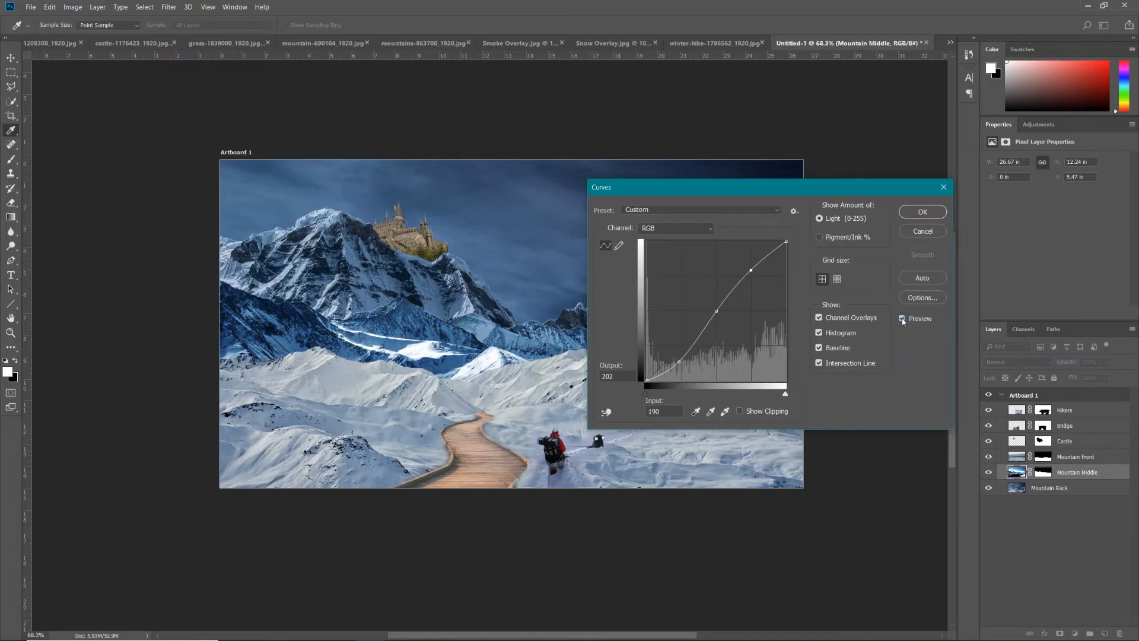
left_click(902, 318)
left_click(902, 318)
left_click(902, 318)
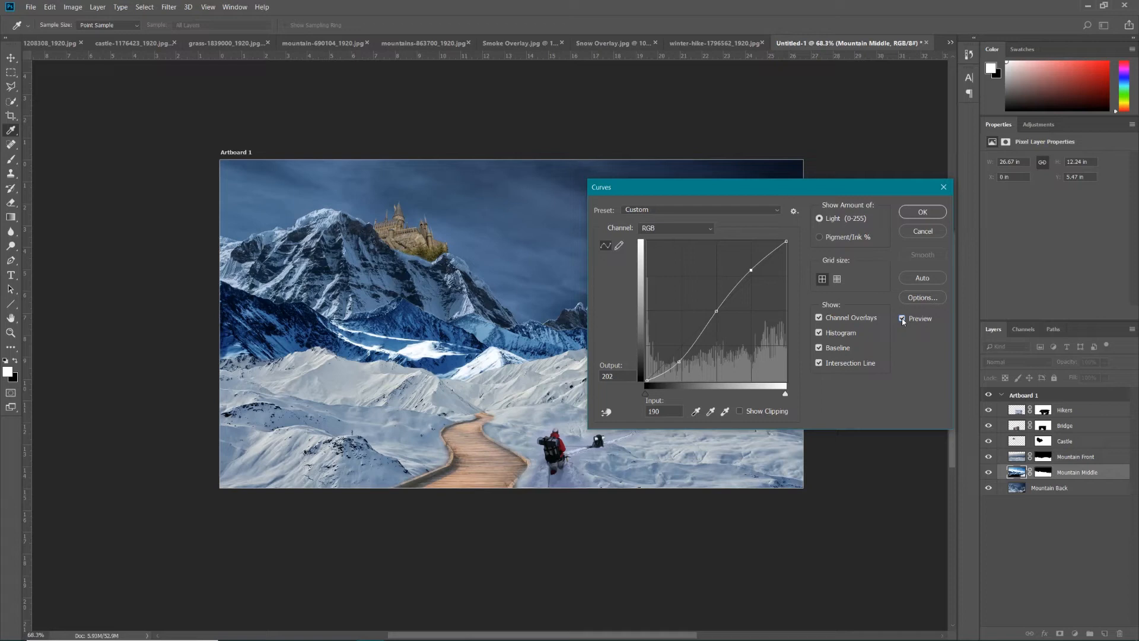
left_click(922, 211)
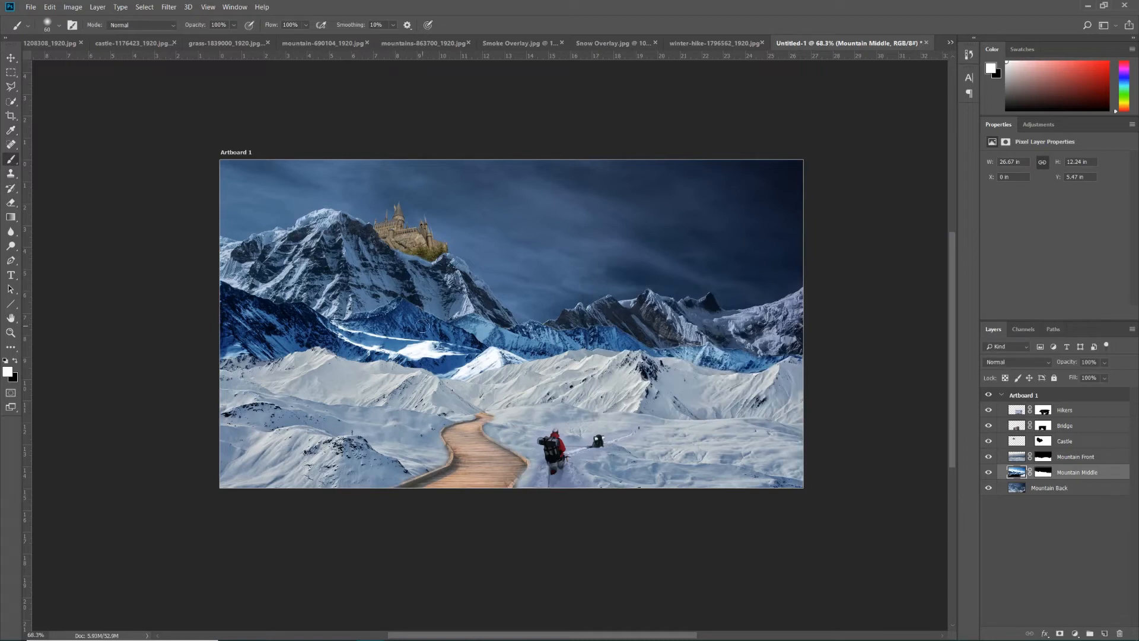
Reduce the Mountain Middle layer's saturation to about -40 with Hue/Saturation, check the preview, and apply it.
left_click(73, 7)
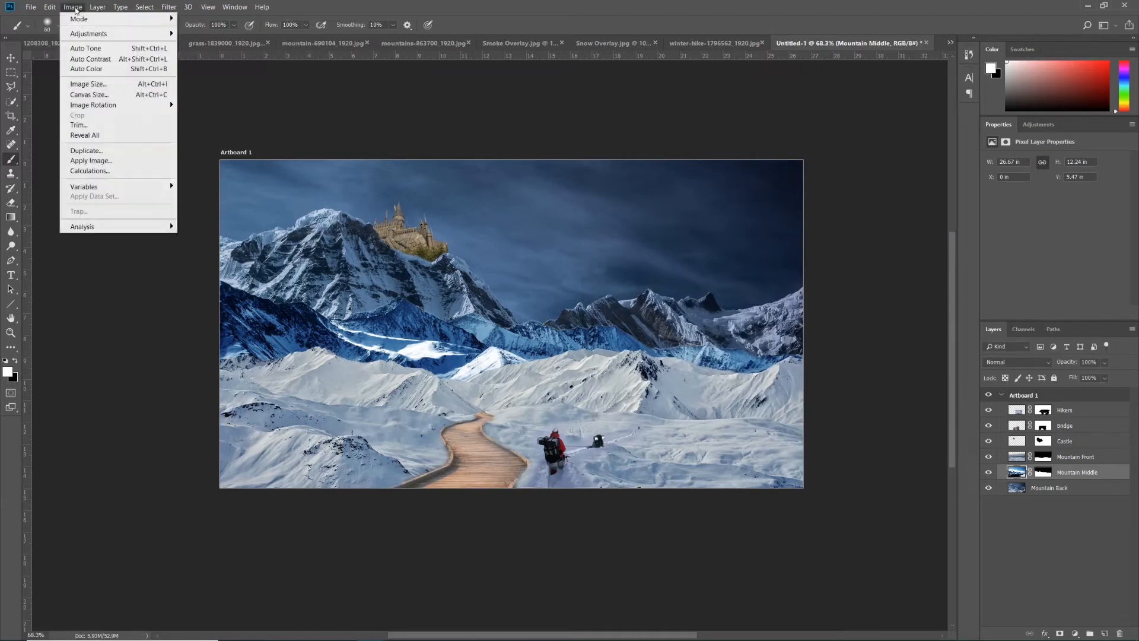
mouse_move(83, 35)
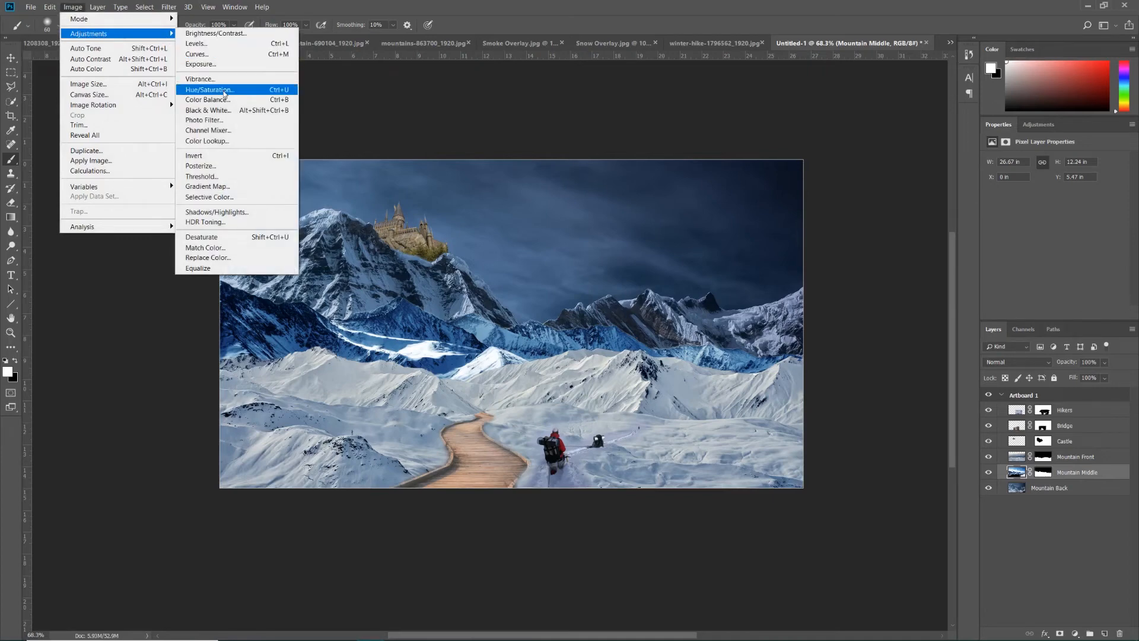
left_click(226, 91)
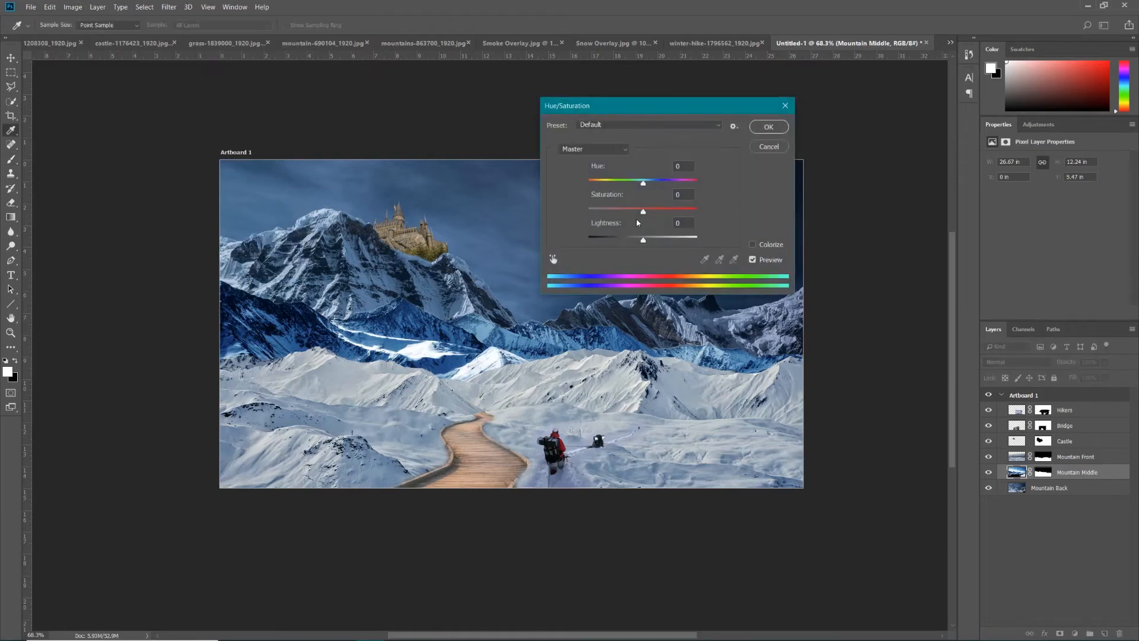
left_click_drag(643, 212, 623, 223)
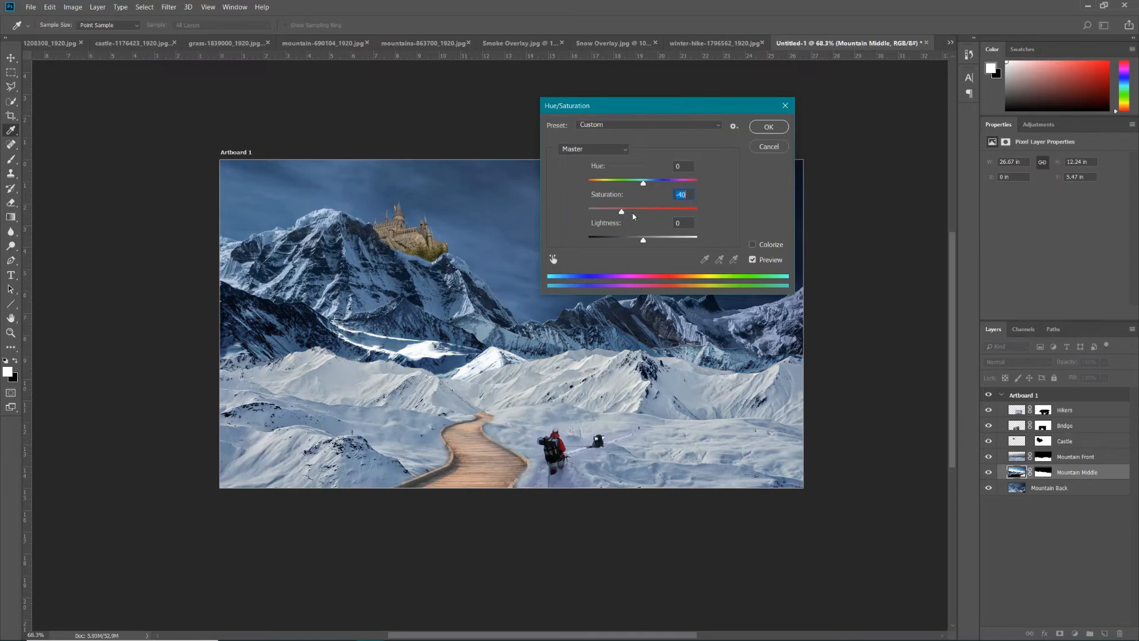
left_click(752, 260)
left_click(766, 127)
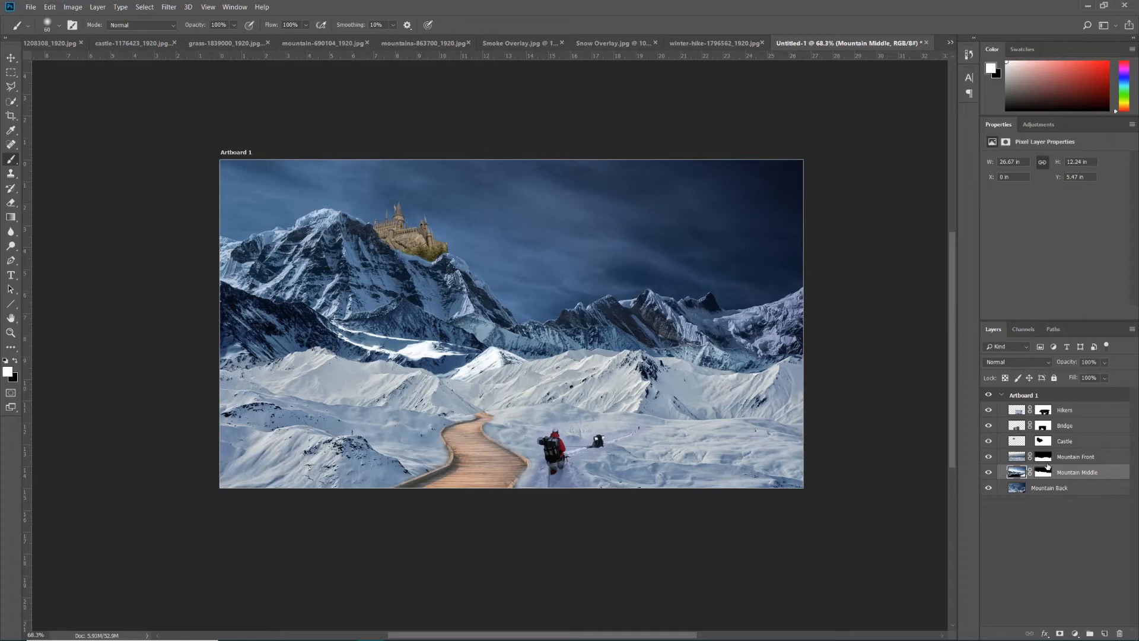
Tighten the Mountain Front layer's Levels, setting the black input to 21 and the white input to 236.
left_click(1075, 458)
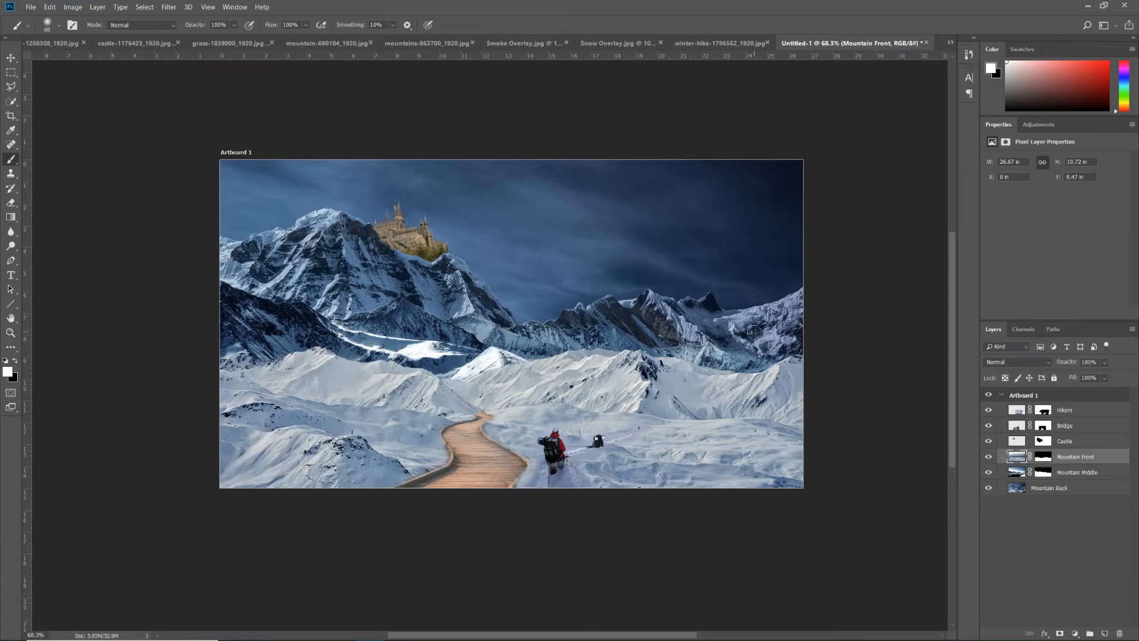
left_click(71, 8)
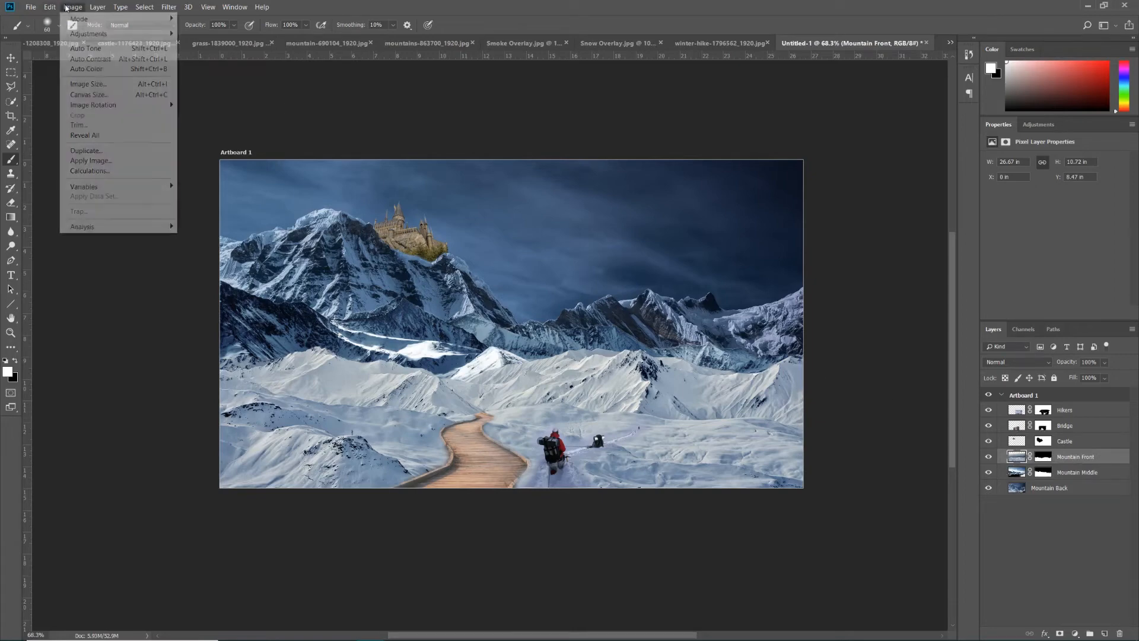
mouse_move(137, 36)
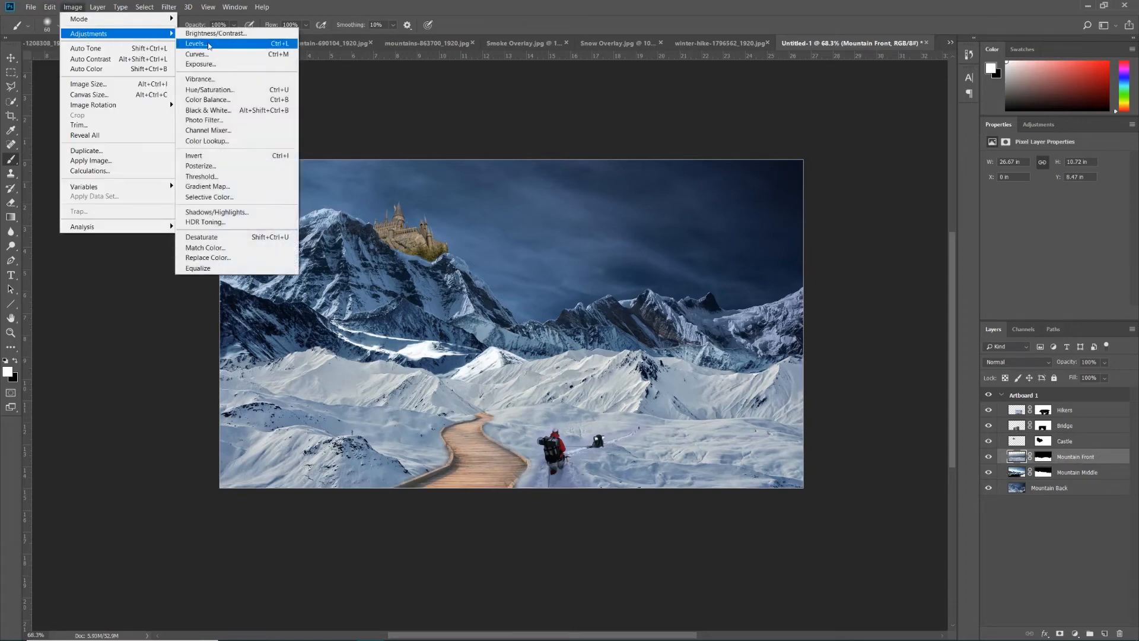
left_click(209, 45)
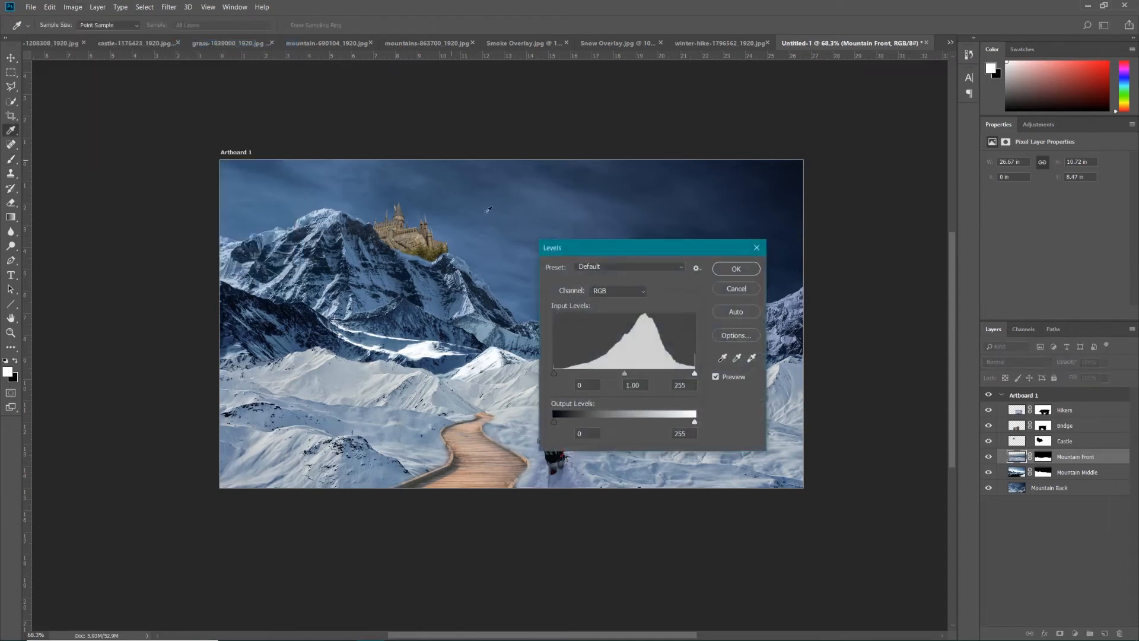
left_click_drag(587, 242, 675, 225)
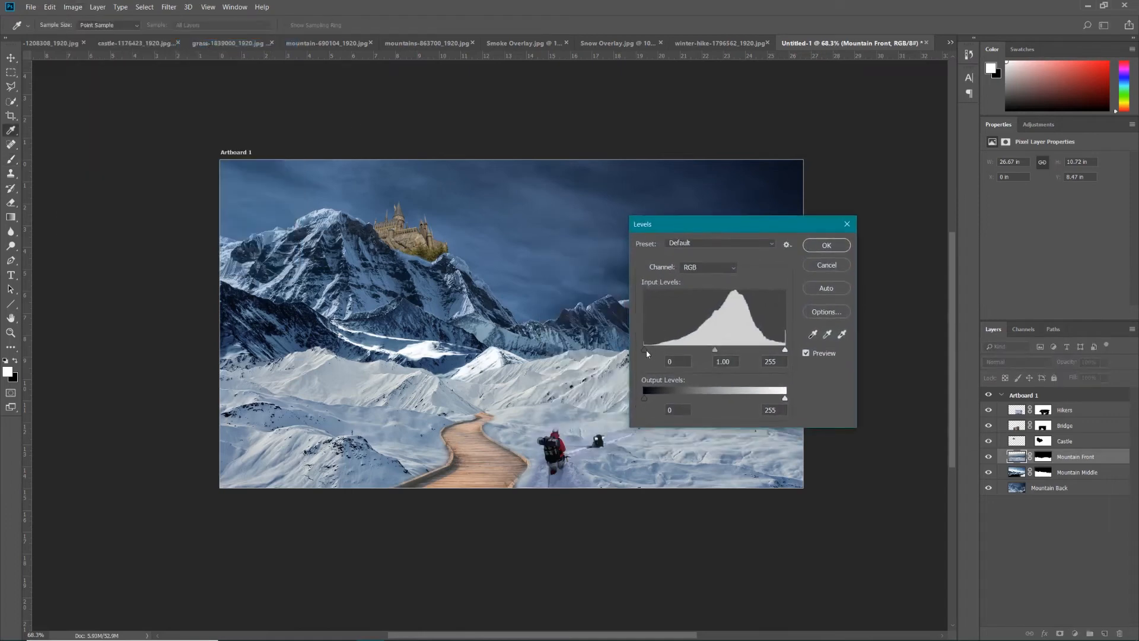
left_click_drag(645, 351, 657, 353)
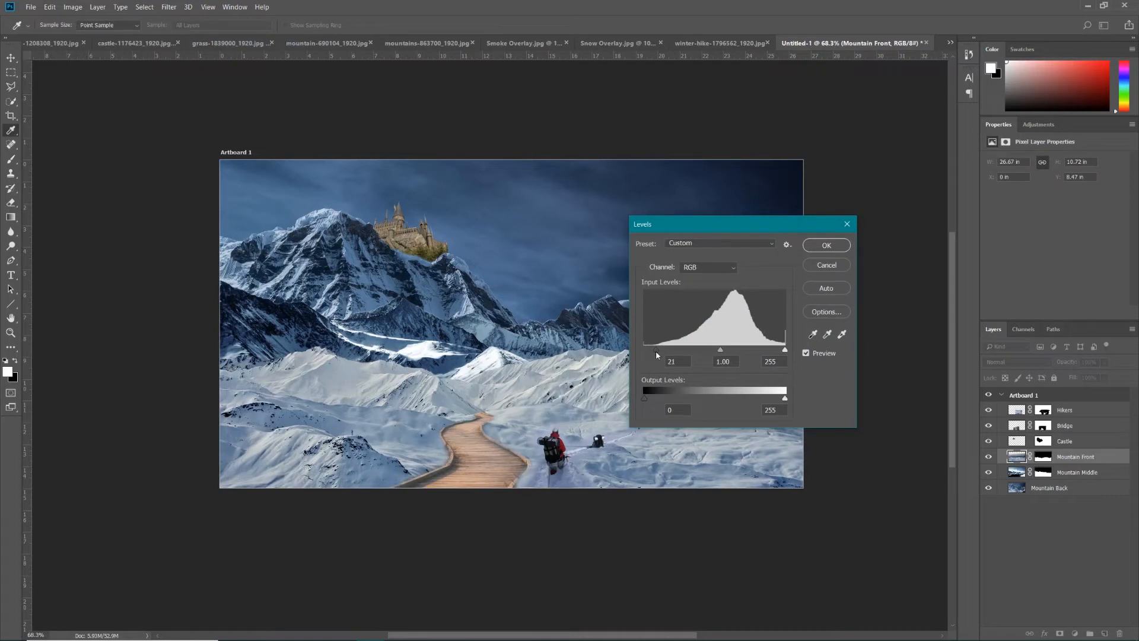
left_click_drag(785, 351, 775, 354)
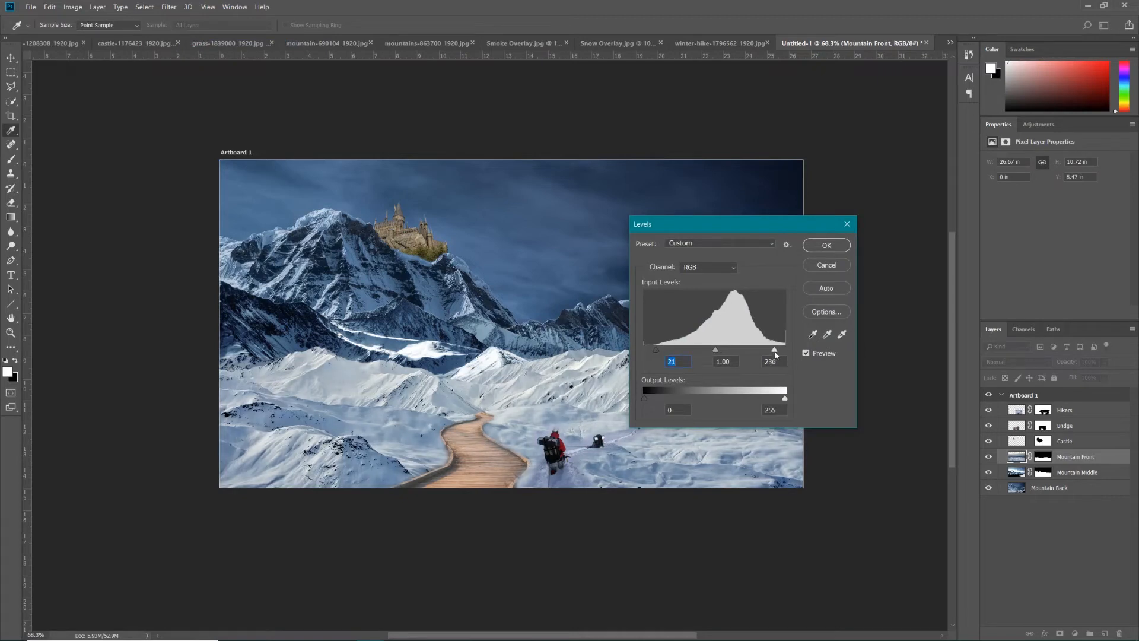
left_click(775, 353)
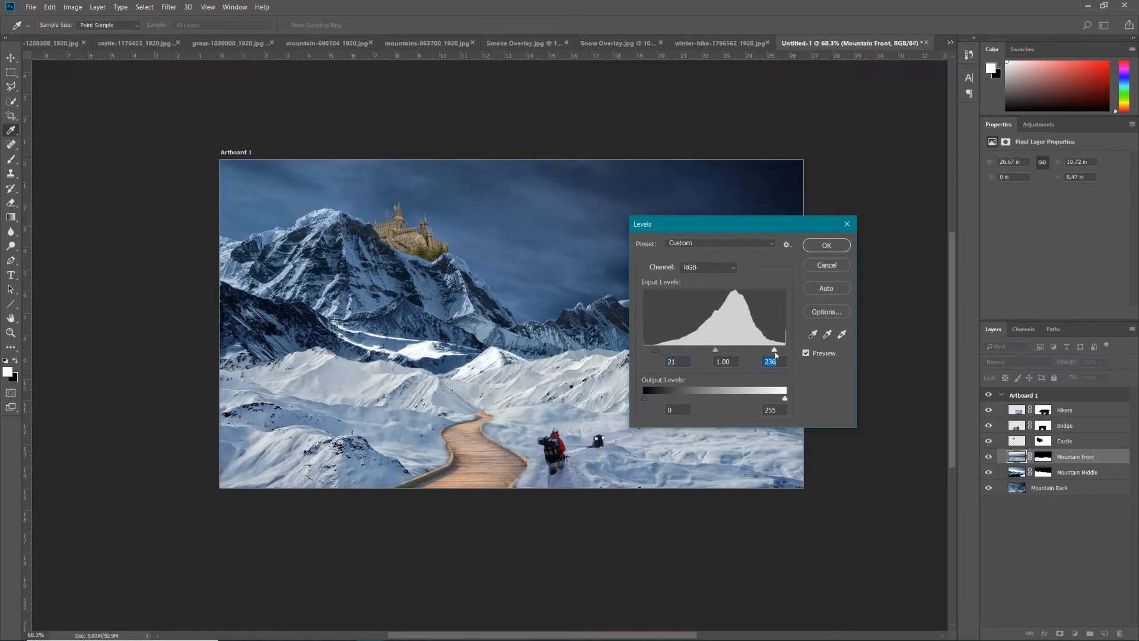
Compare the front mountains with and without the Levels preview, and apply the adjustment.
left_click(807, 353)
left_click(807, 353)
left_click(807, 353)
left_click(807, 353)
left_click(827, 246)
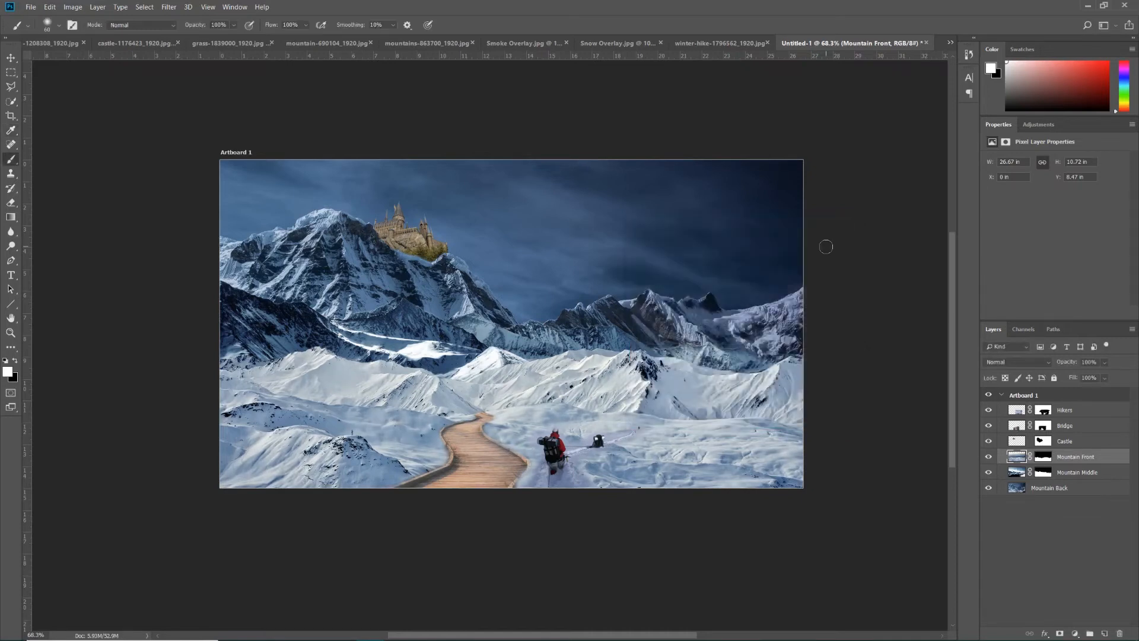
Lower the Mountain Front layer's saturation to -5 with Hue/Saturation, compare it with the preview off and on, and apply it.
left_click(76, 8)
mouse_move(86, 35)
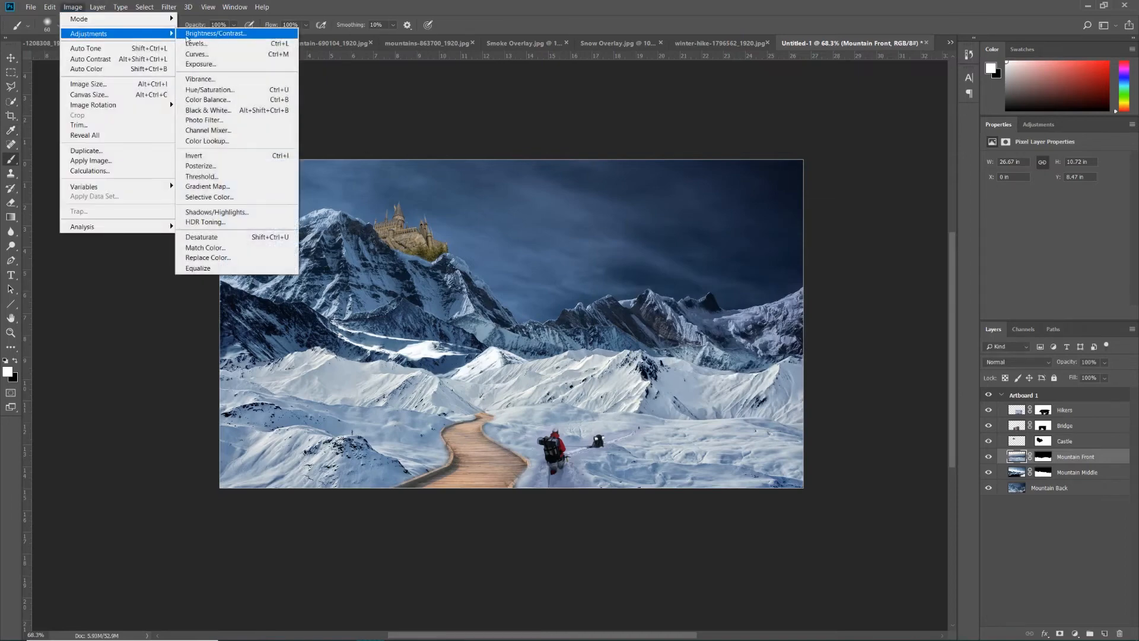
left_click(207, 91)
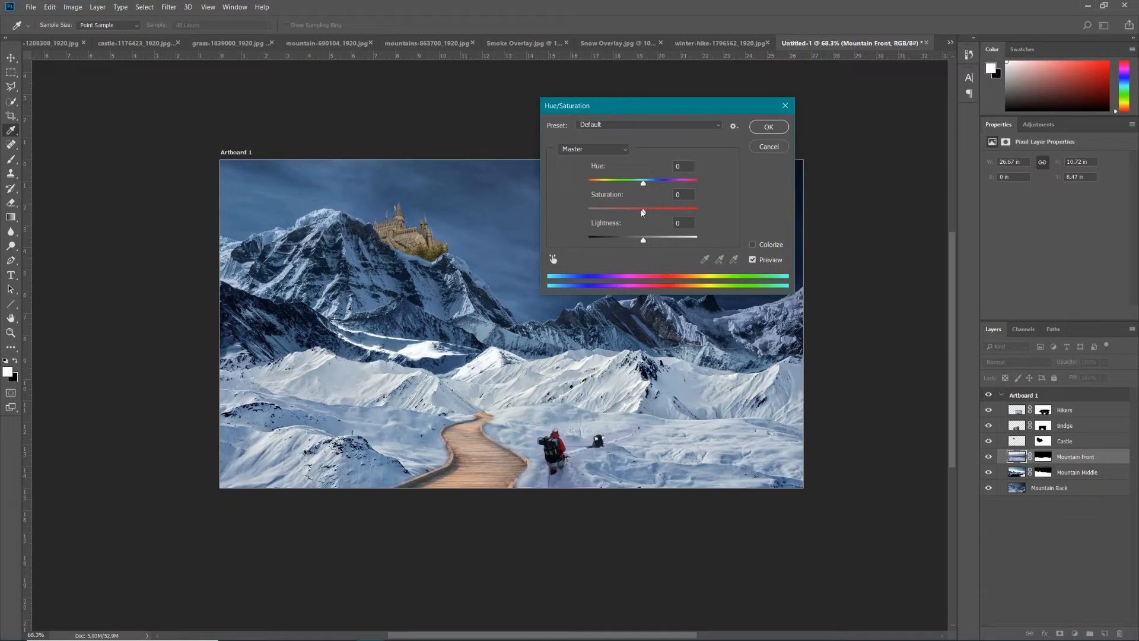
left_click_drag(646, 214, 640, 214)
left_click(753, 260)
left_click(754, 261)
left_click(753, 261)
left_click(754, 261)
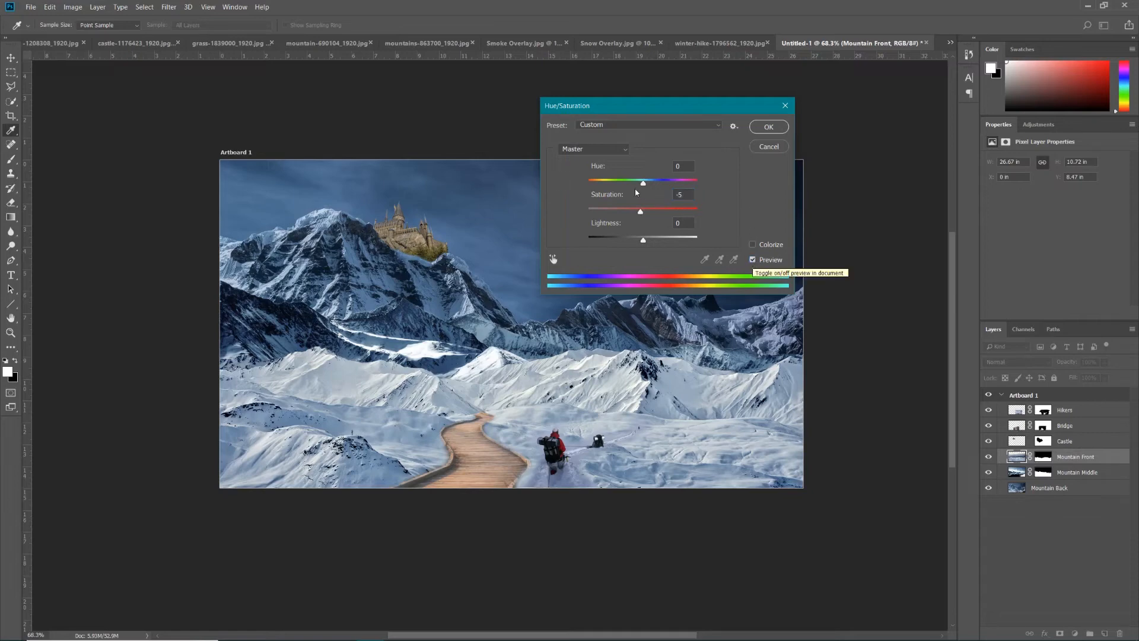
left_click(770, 127)
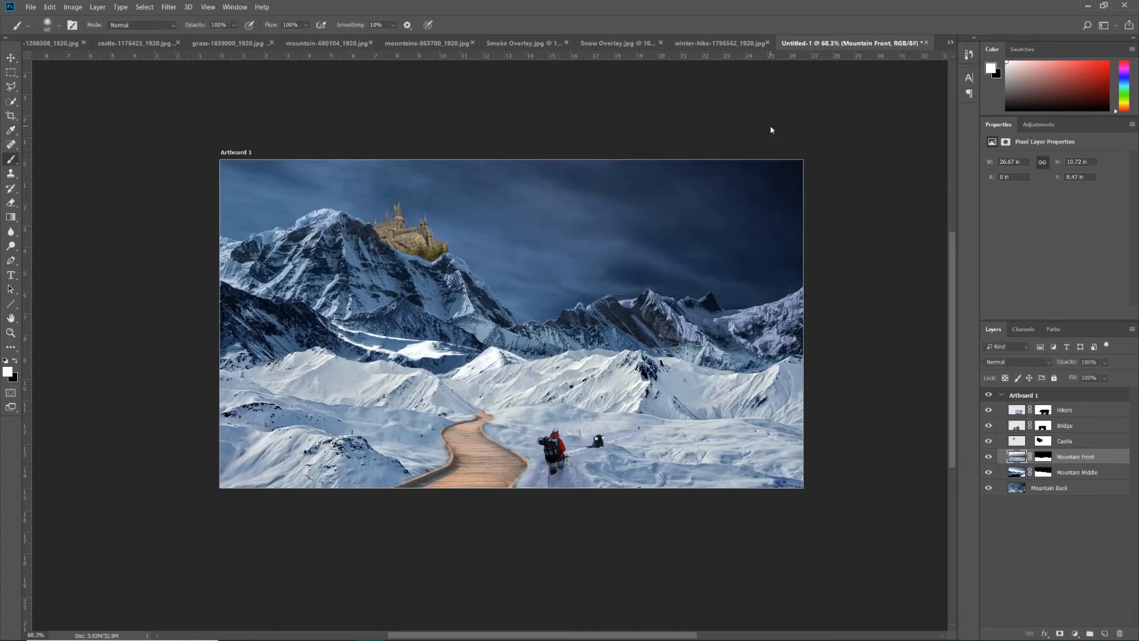
With Color Balance, shift the Mountain Front layer's midtones to -11 on cyan-red and +6 on yellow-blue.
left_click(69, 8)
mouse_move(118, 34)
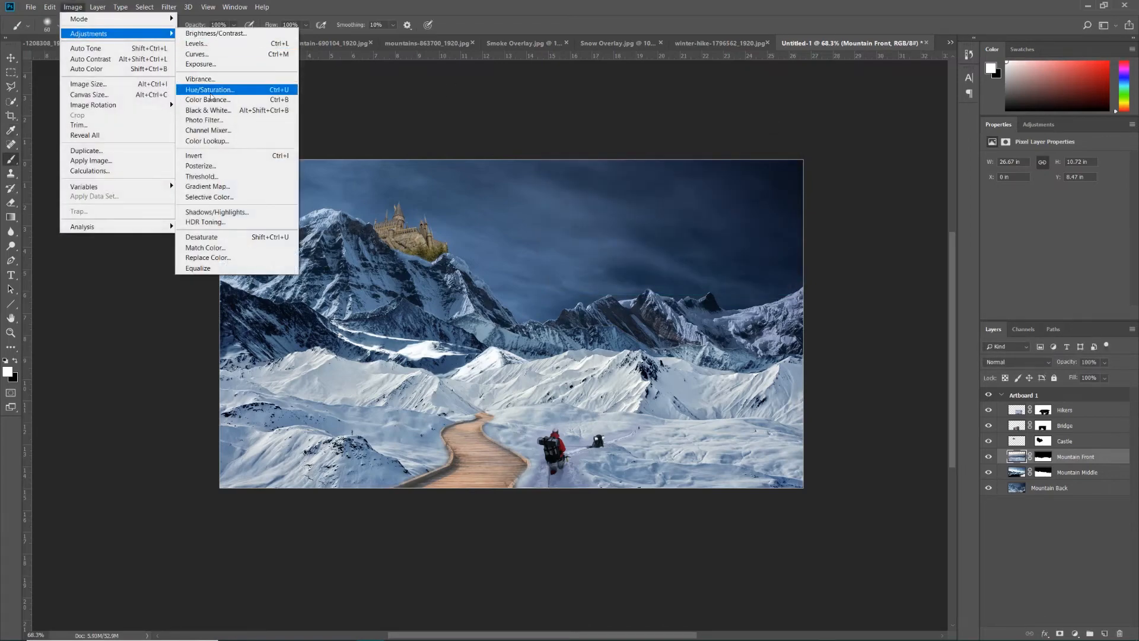
left_click(211, 100)
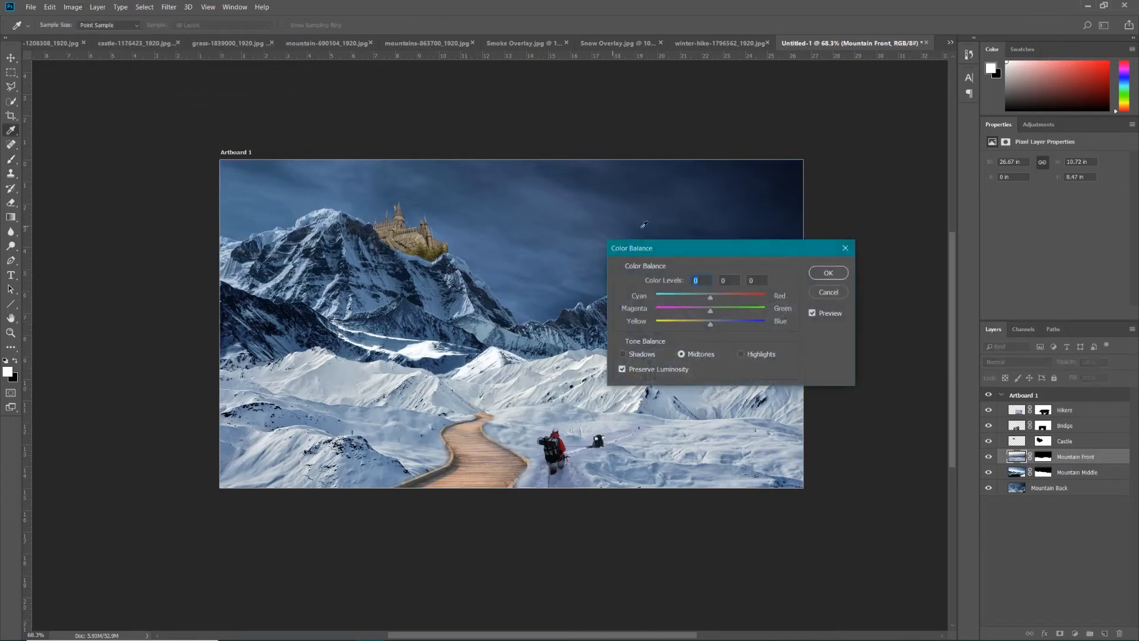
left_click_drag(646, 254, 656, 191)
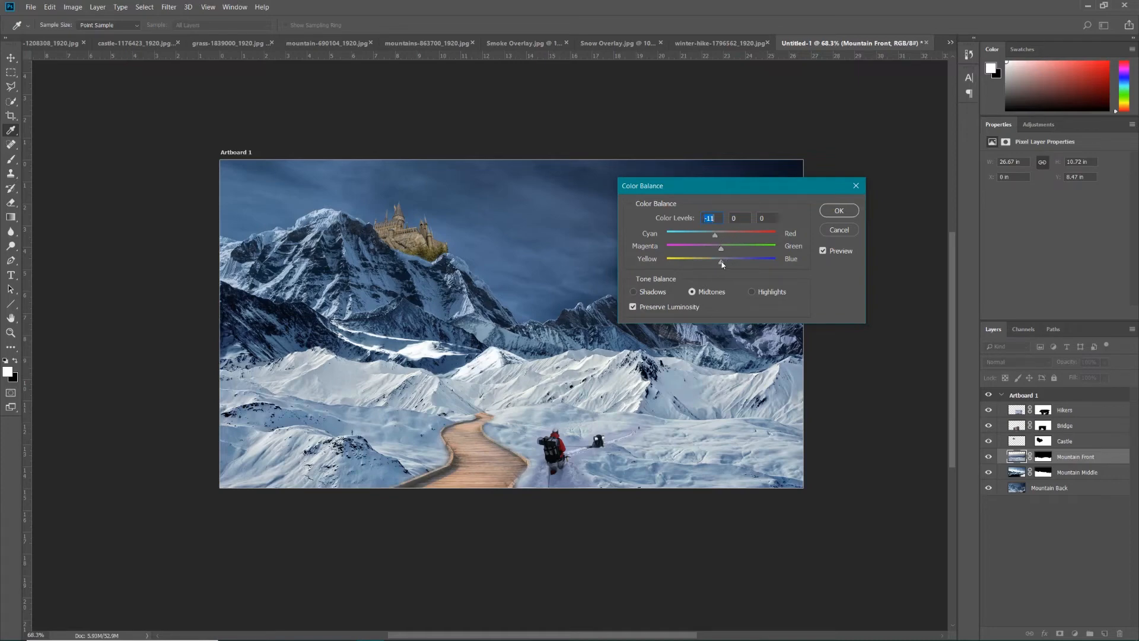
left_click_drag(721, 261, 724, 262)
key("Tab")
key("Tab")
left_click(822, 250)
Shift the front mountains' shadows slightly toward blue and fine-tune the cyan-red balance of their highlights.
left_click(633, 291)
left_click_drag(720, 261, 725, 263)
left_click(753, 292)
left_click(720, 237)
left_click_drag(720, 235, 721, 240)
left_click(693, 292)
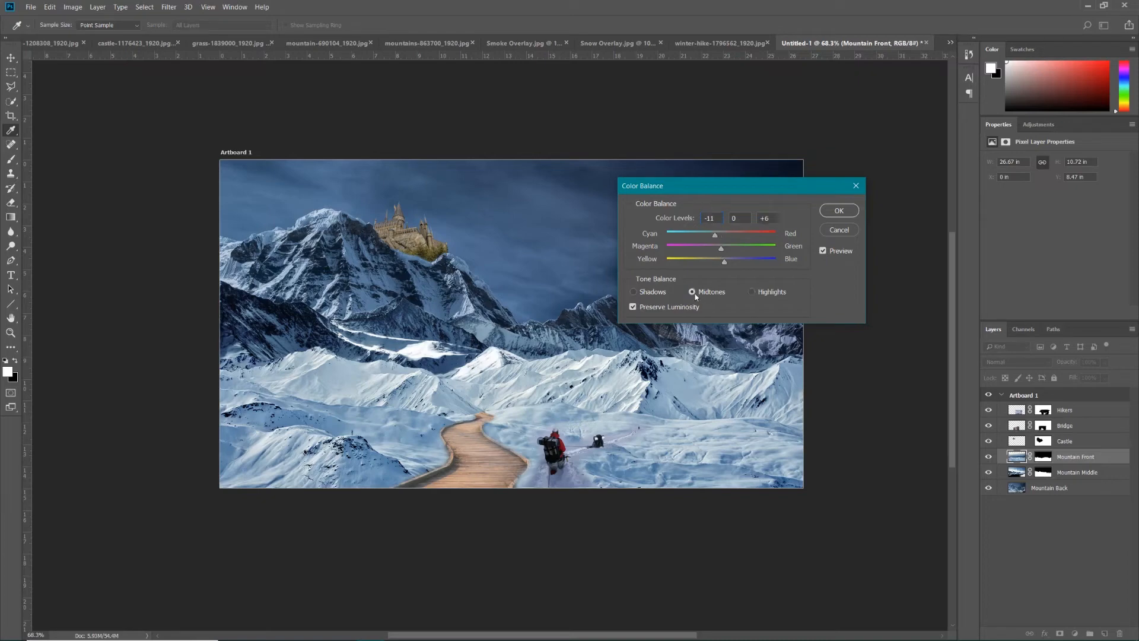
Compare the front mountains with and without the Color Balance preview, and apply the adjustment.
left_click(822, 251)
left_click(822, 252)
left_click(843, 213)
key("b")
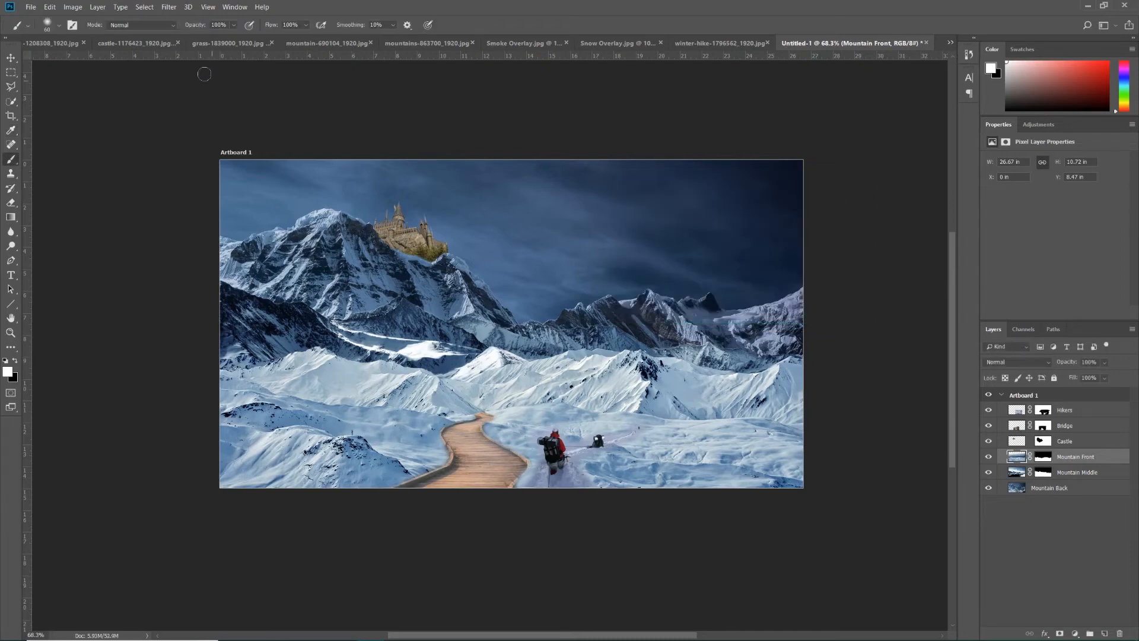
Start a Curves adjustment on the Mountain Front layer and add shadow, midtone and highlight points to the RGB curve.
left_click(74, 8)
mouse_move(118, 34)
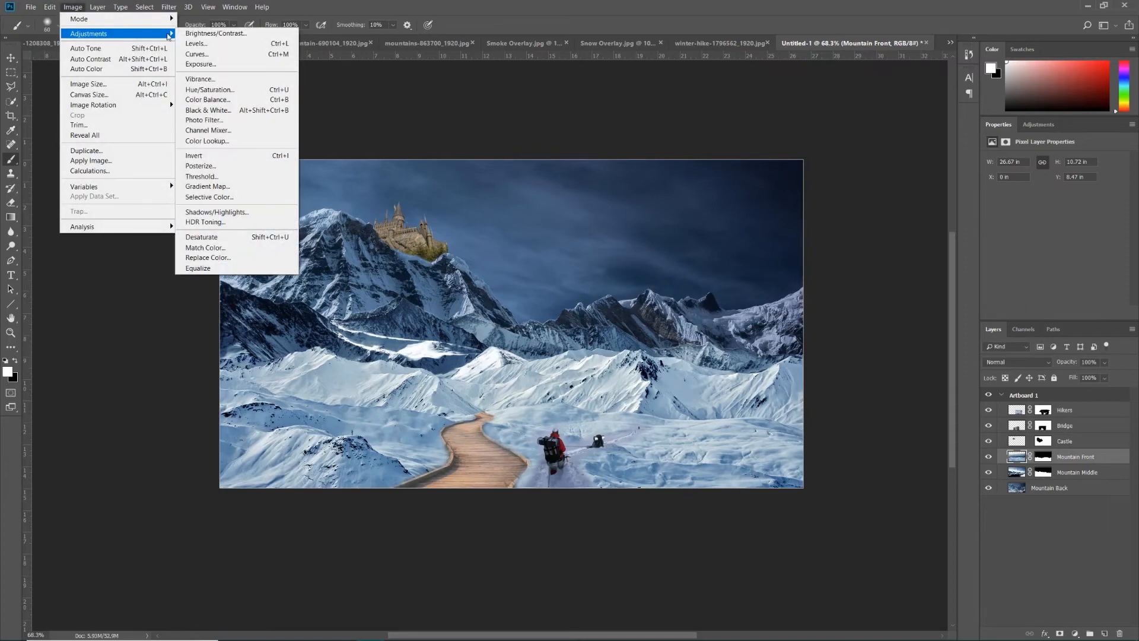
left_click(200, 56)
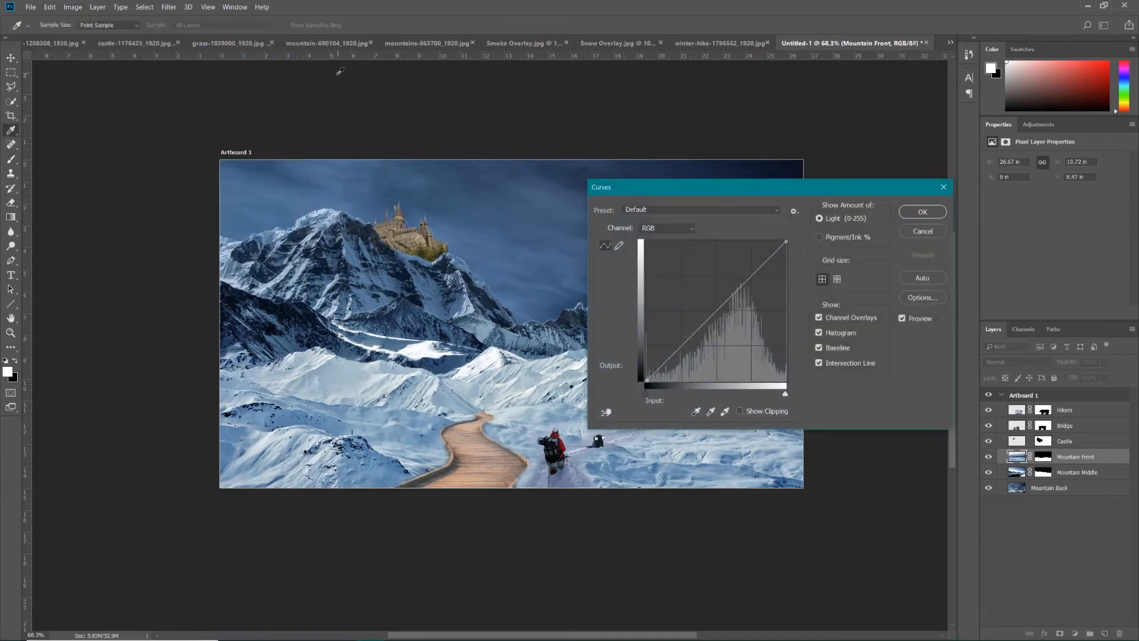
left_click(682, 346)
left_click(718, 310)
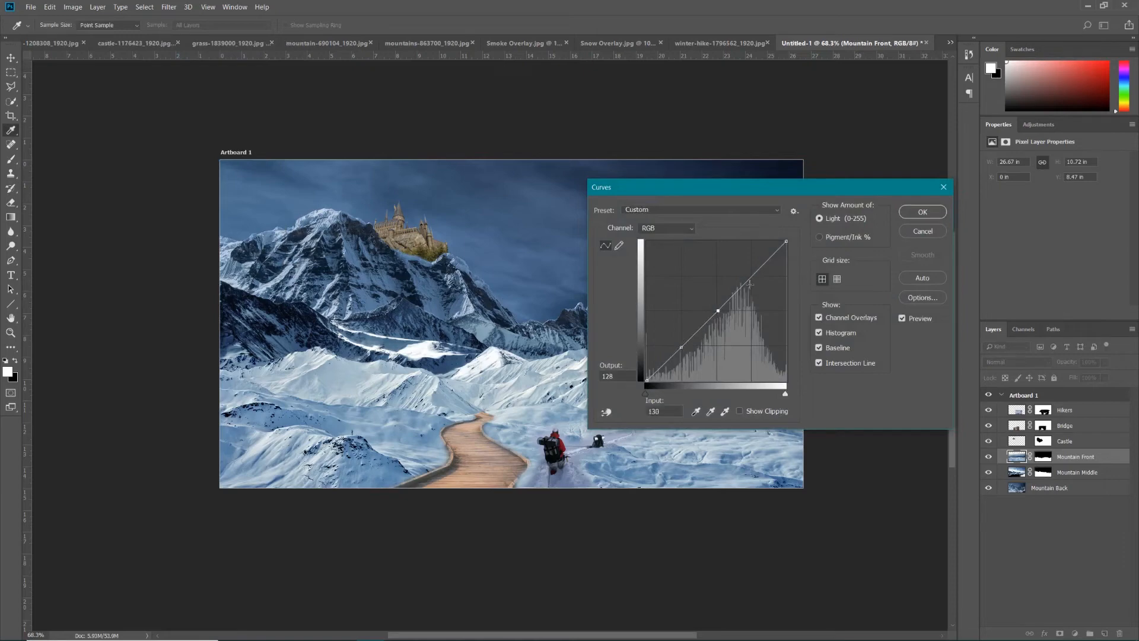
left_click(752, 276)
Shape an S-curve with the shadow point at input 63, output 25 and the highlight point at input 192, output 199, and apply it.
left_click_drag(682, 347, 683, 357)
left_click_drag(752, 276, 752, 271)
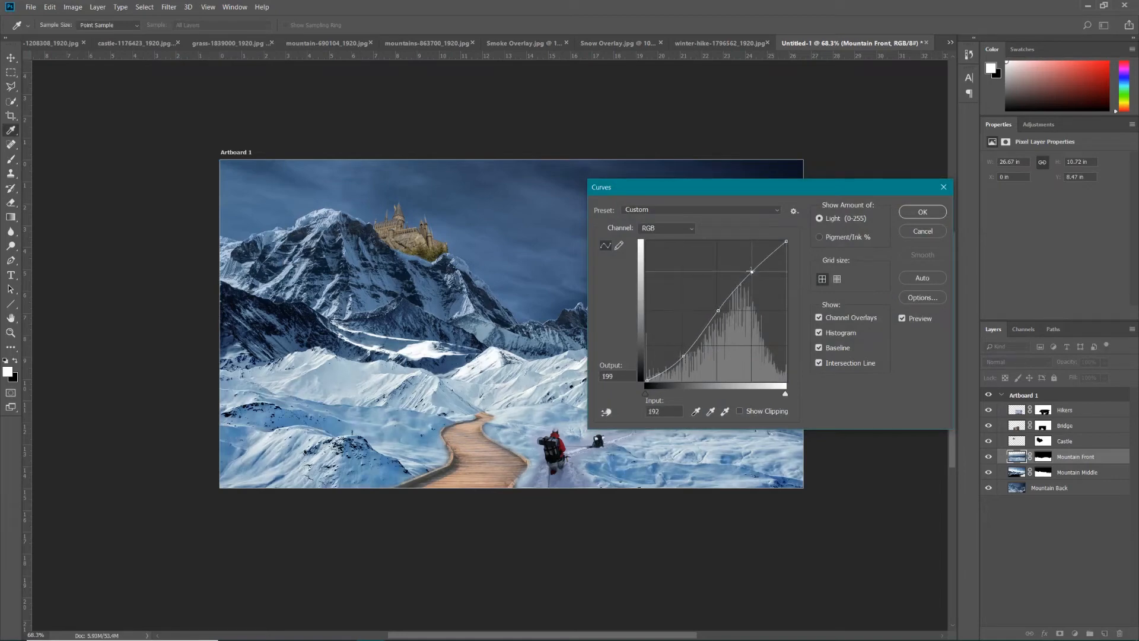
mouse_move(683, 356)
left_mouse_down()
mouse_move(677, 375)
mouse_move(658, 326)
mouse_move(681, 367)
left_mouse_up()
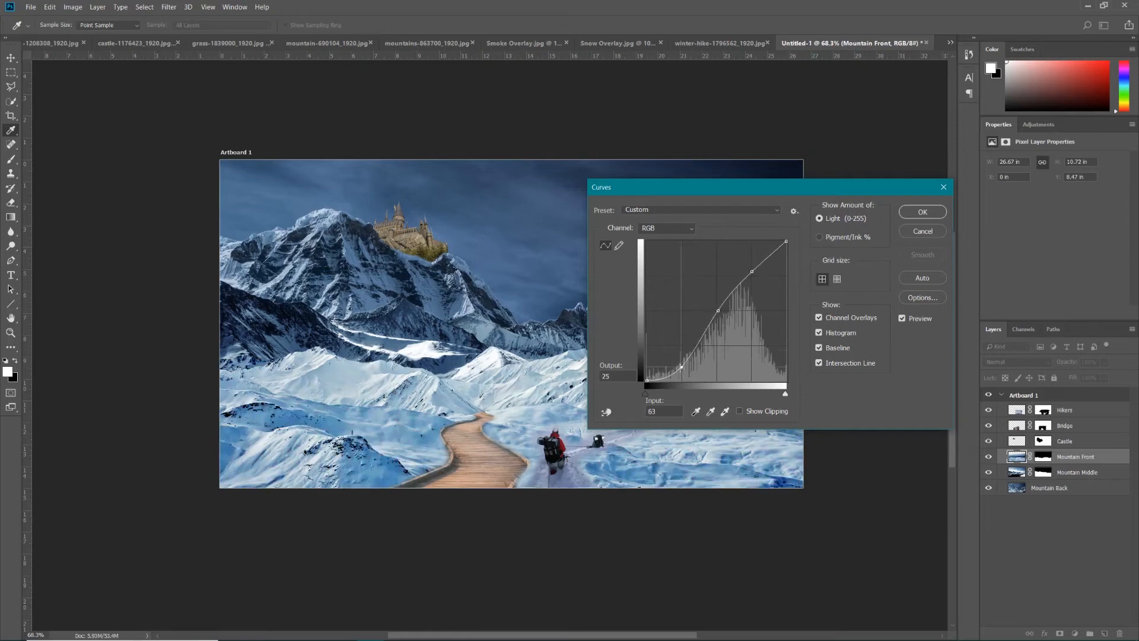
left_click(921, 215)
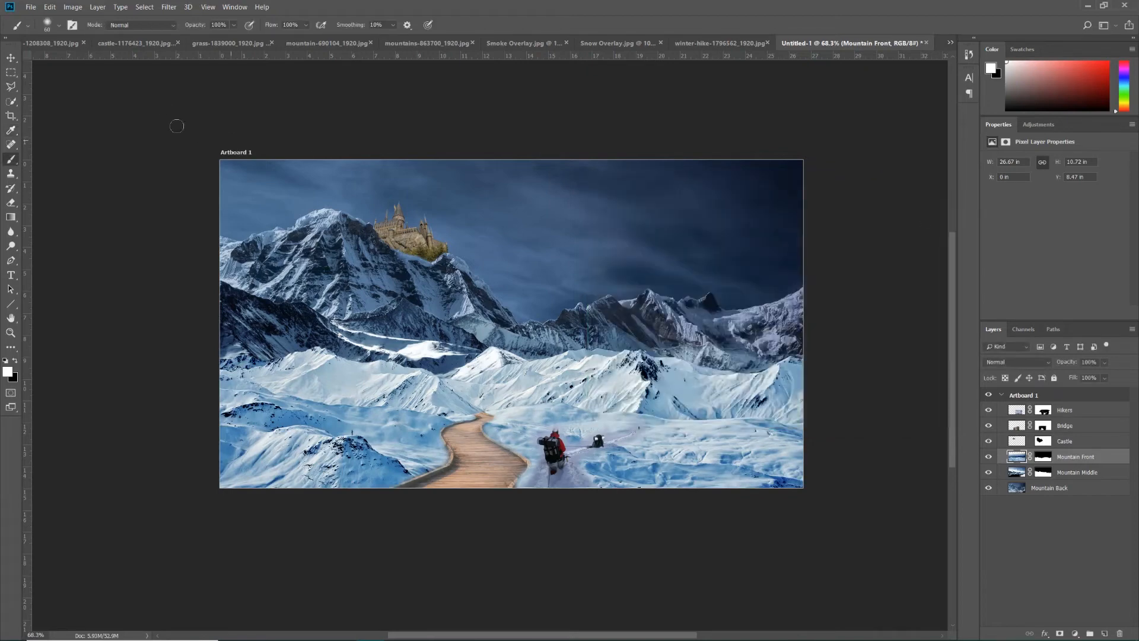
Tone down the strong blue of the Mountain Front layer with Hue/Saturation at about -40 saturation, check the preview, and apply it.
left_click(73, 7)
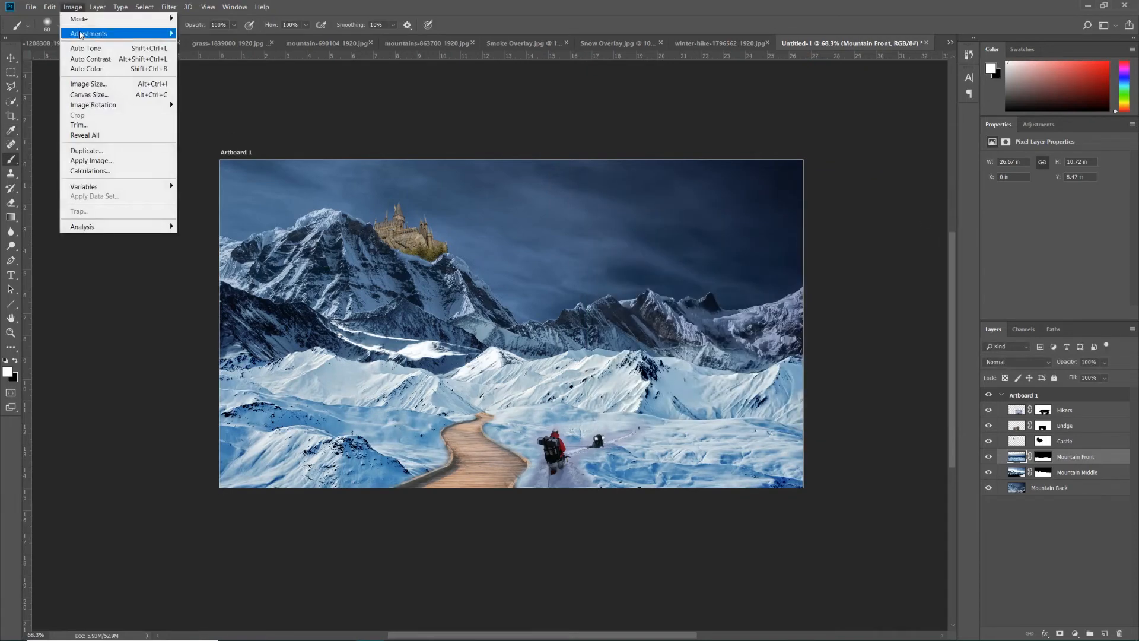
mouse_move(156, 34)
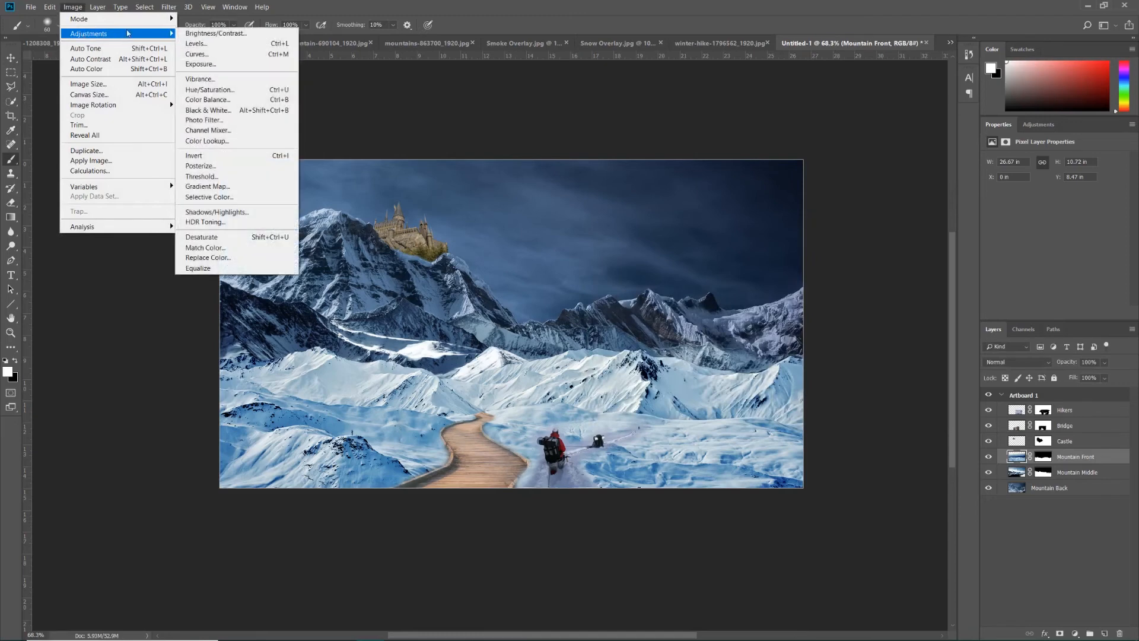
left_click(210, 89)
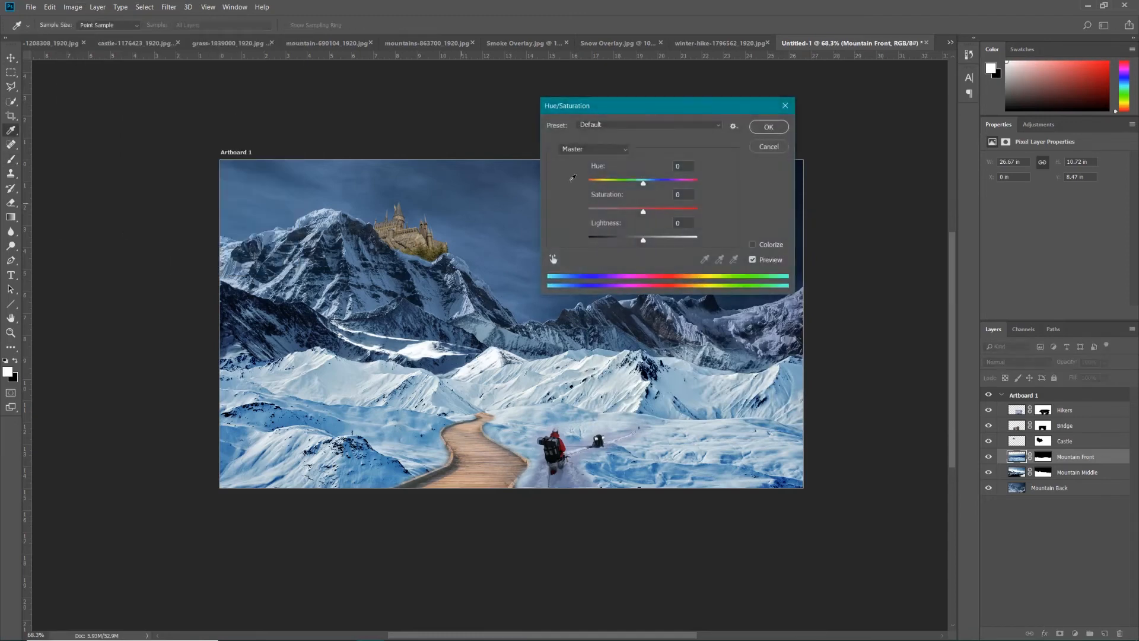
left_click_drag(643, 213, 626, 213)
left_click_drag(626, 224, 621, 227)
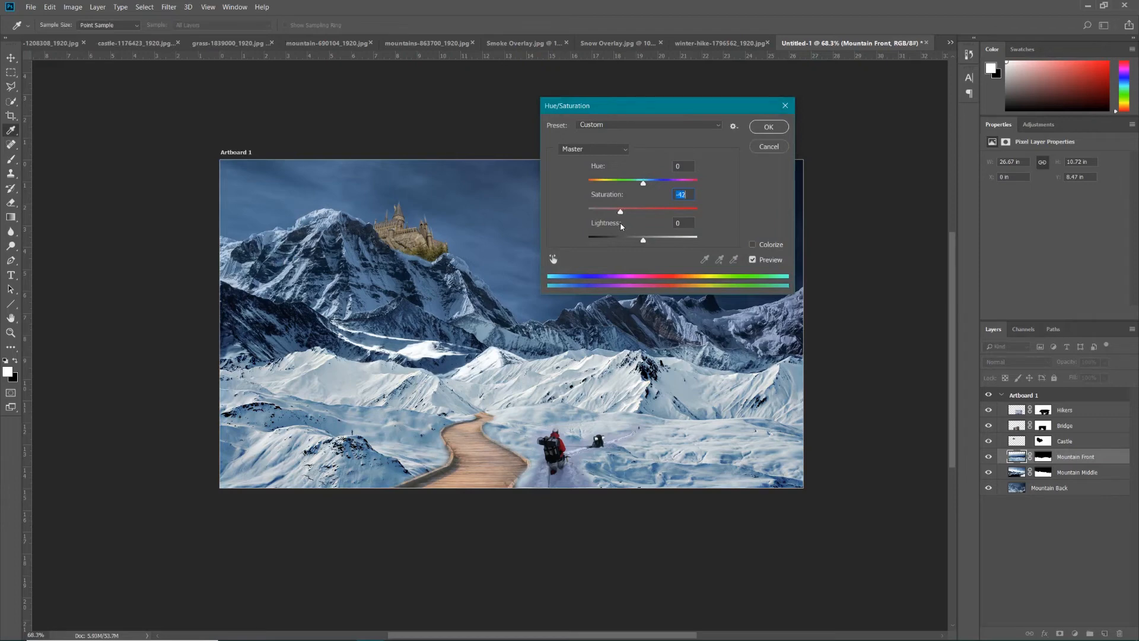
left_click_drag(621, 226, 624, 224)
left_click(753, 261)
left_click(753, 261)
left_click(769, 127)
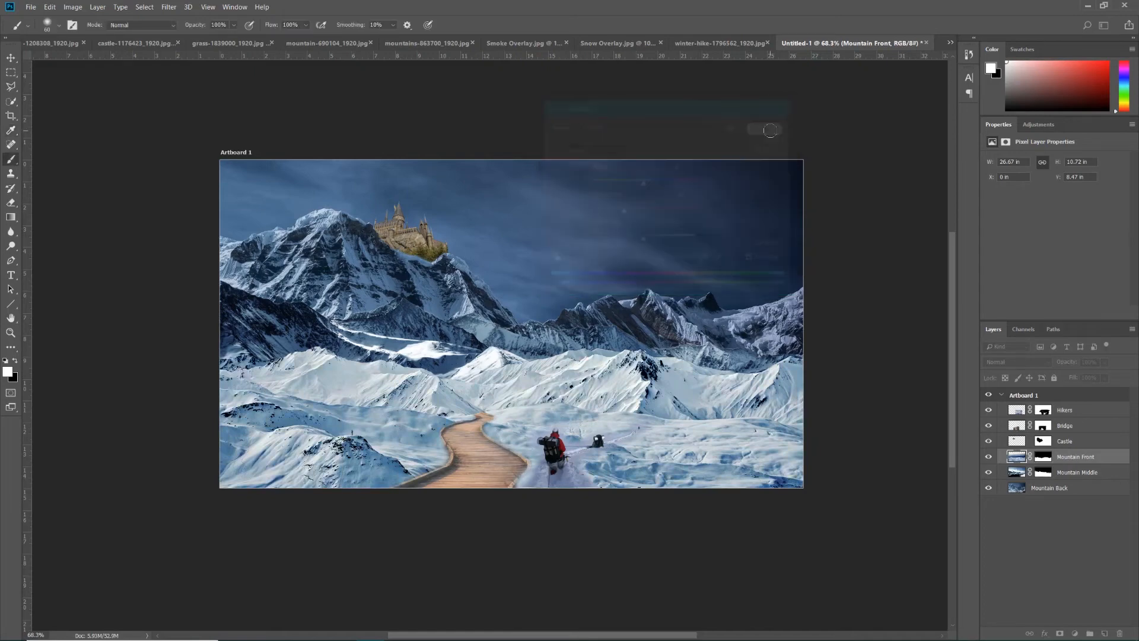
key("b")
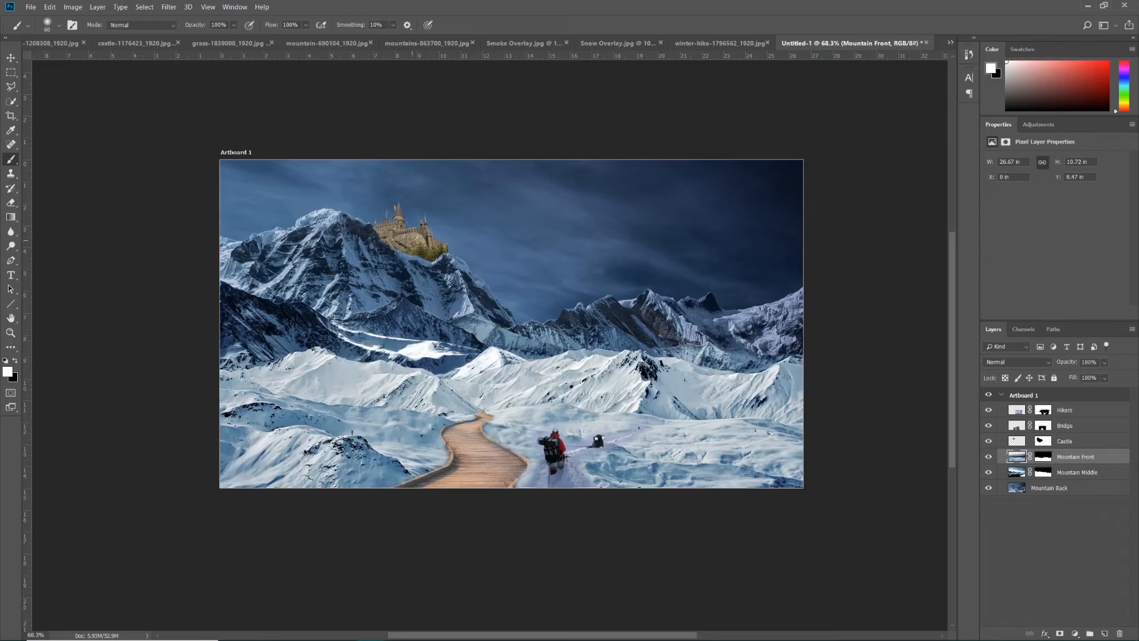
Tighten the Castle layer's Levels, setting the black input to 38 and the white input to 248.
scroll(403, 205, "up", 5)
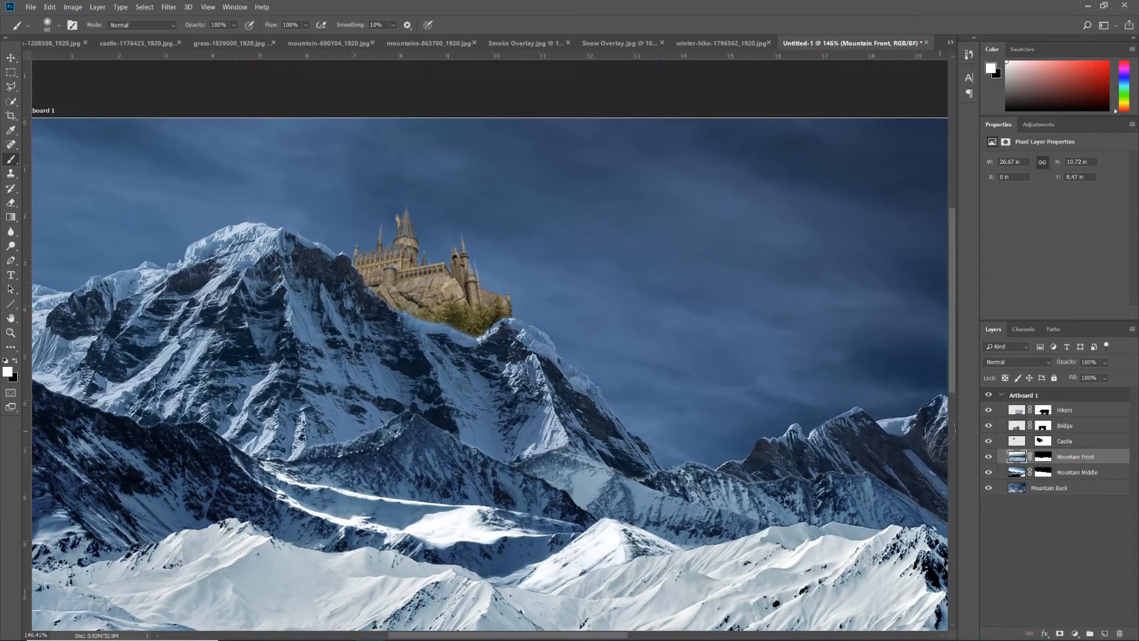
left_click(1062, 440)
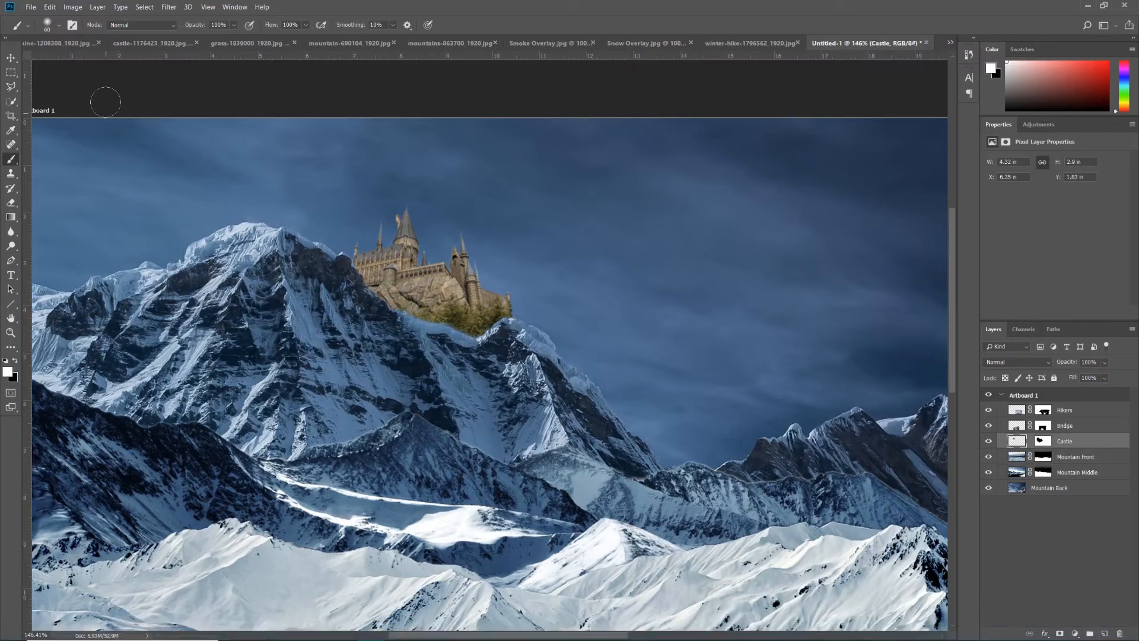
left_click(72, 7)
mouse_move(83, 35)
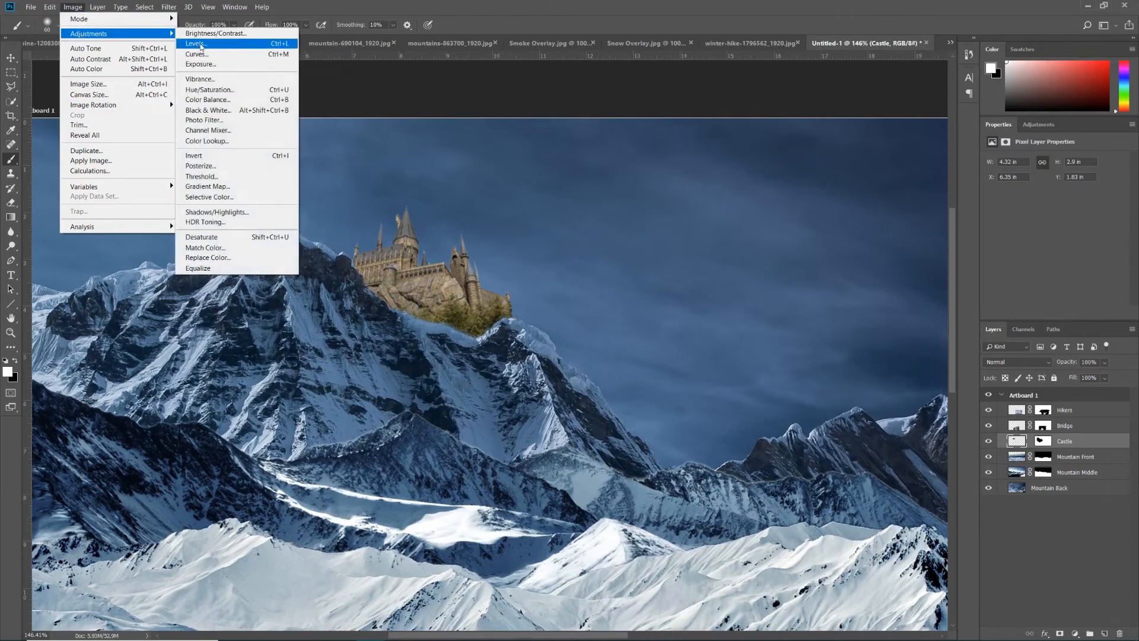
left_click(196, 43)
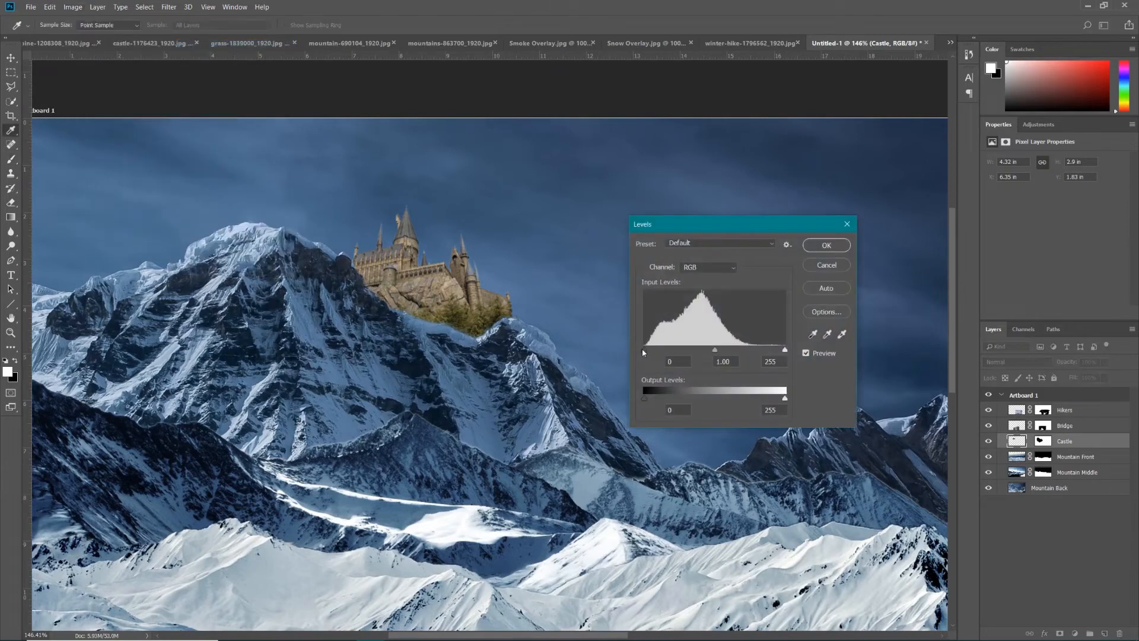
left_click_drag(643, 349, 665, 344)
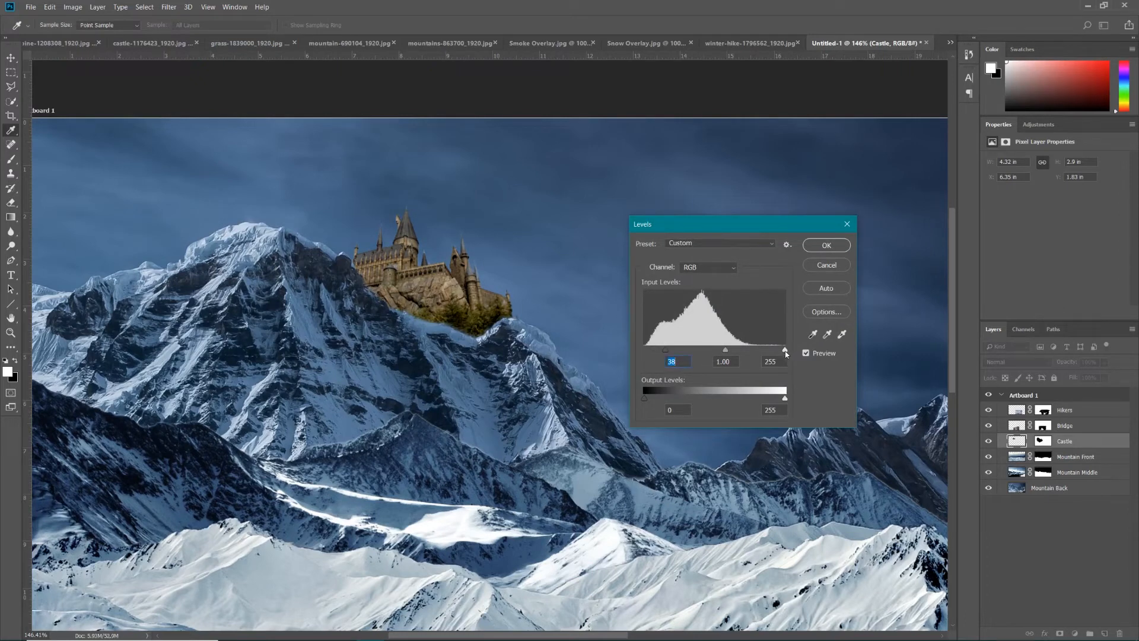
mouse_move(786, 354)
left_mouse_down()
mouse_move(748, 358)
mouse_move(780, 352)
left_mouse_up()
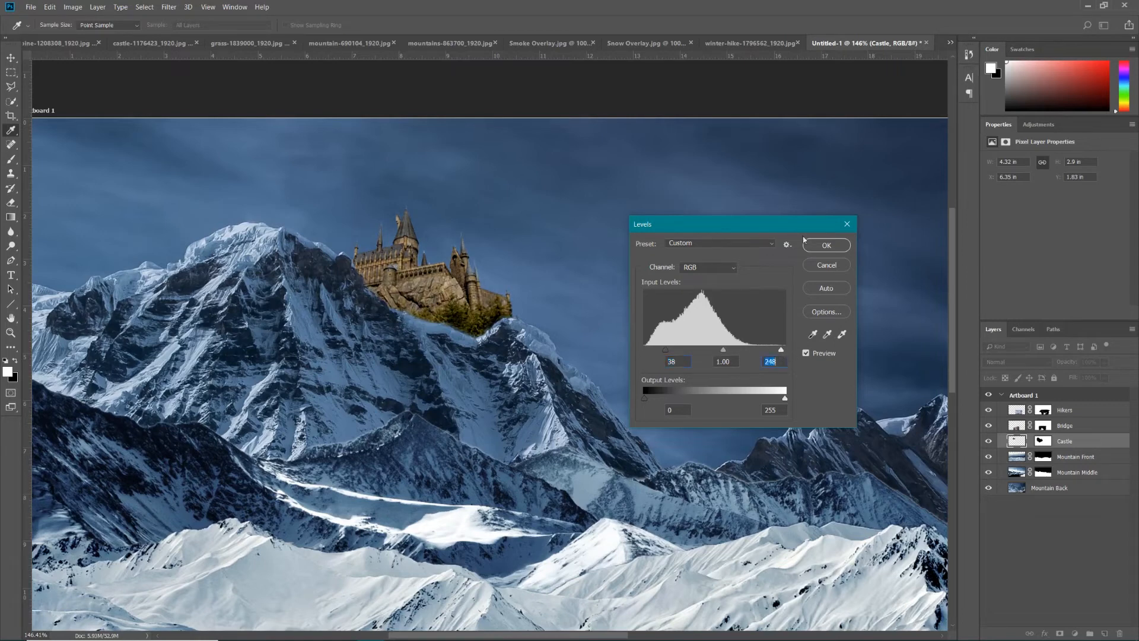
Compare the castle with and without the Levels preview, and apply the adjustment.
left_click(805, 354)
left_click(805, 354)
left_click(805, 354)
left_click(805, 355)
left_click(825, 246)
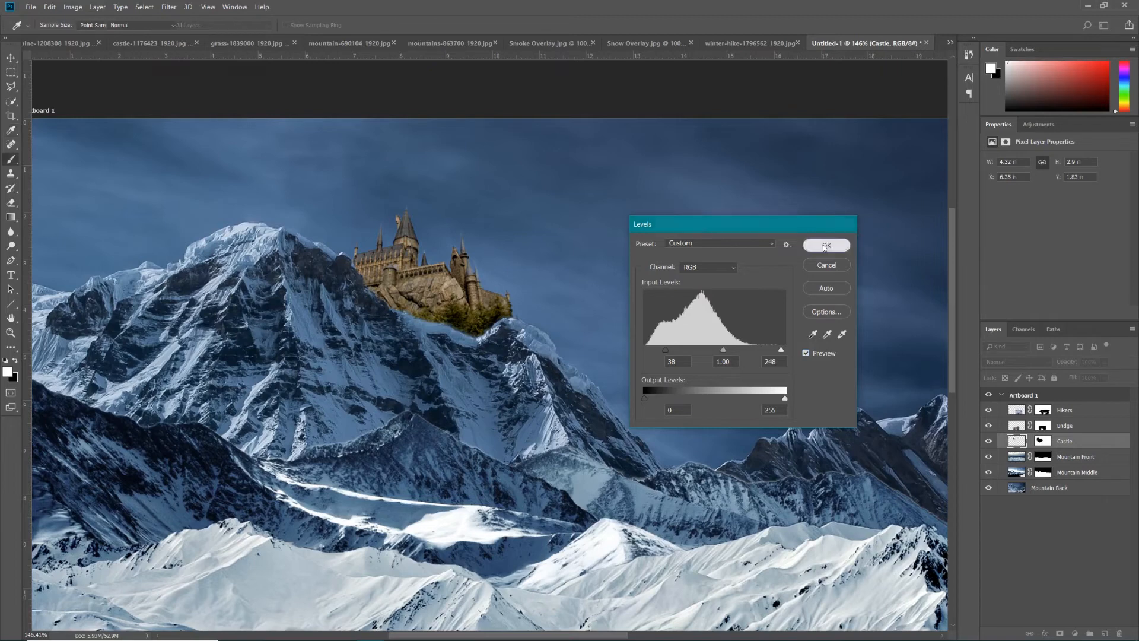
Reduce the Castle layer's saturation to -36 with Hue/Saturation, check the preview, and apply it.
left_click(78, 10)
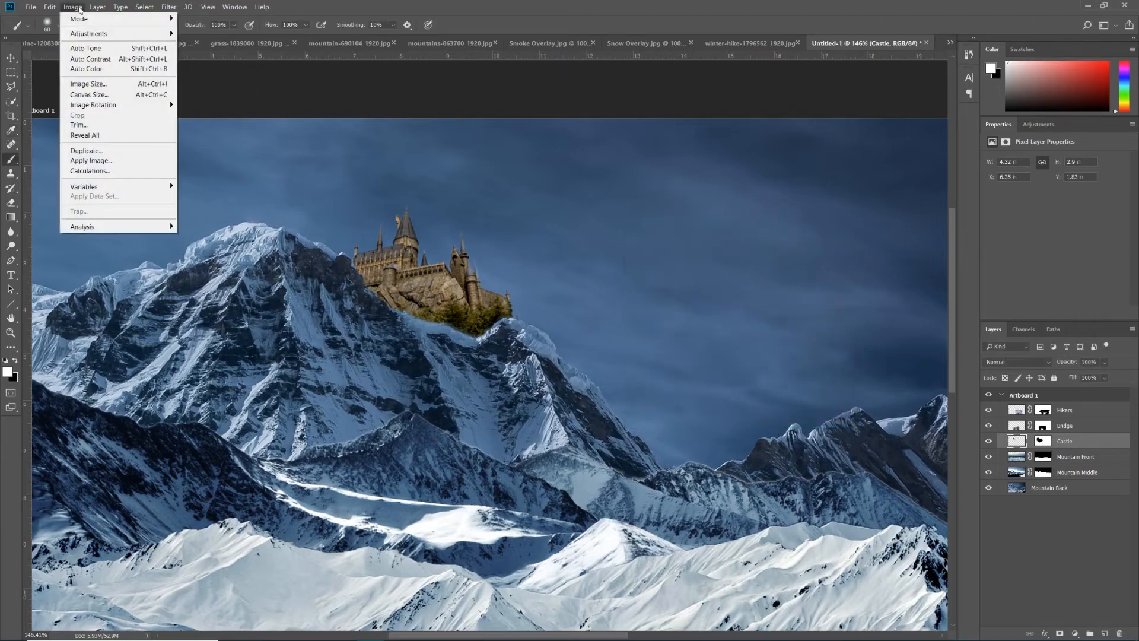
mouse_move(142, 34)
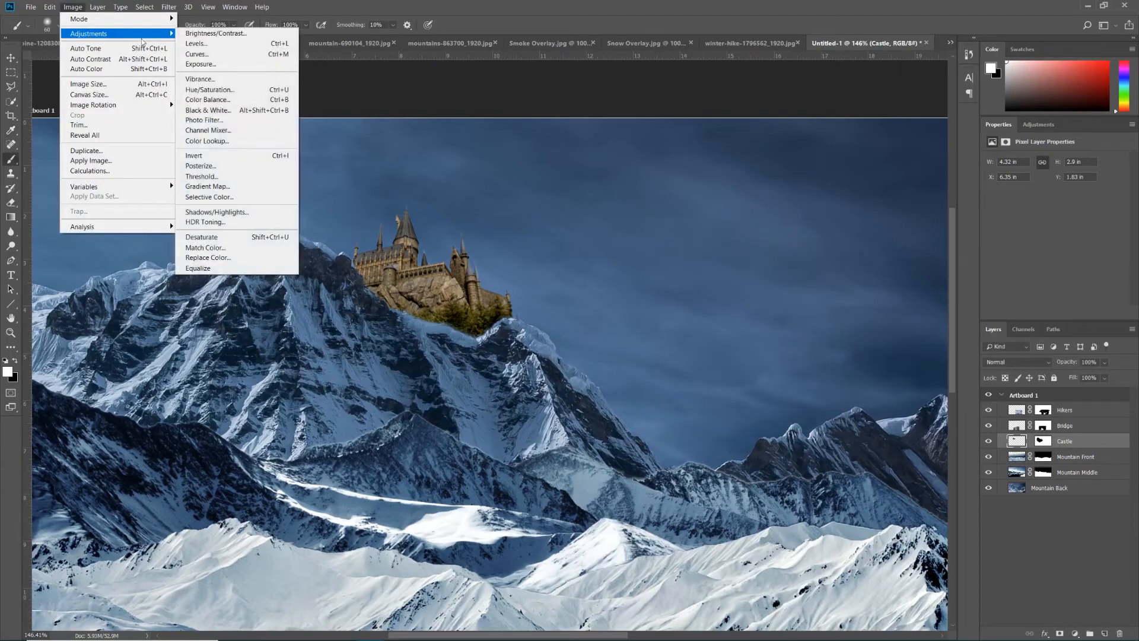
left_click(209, 90)
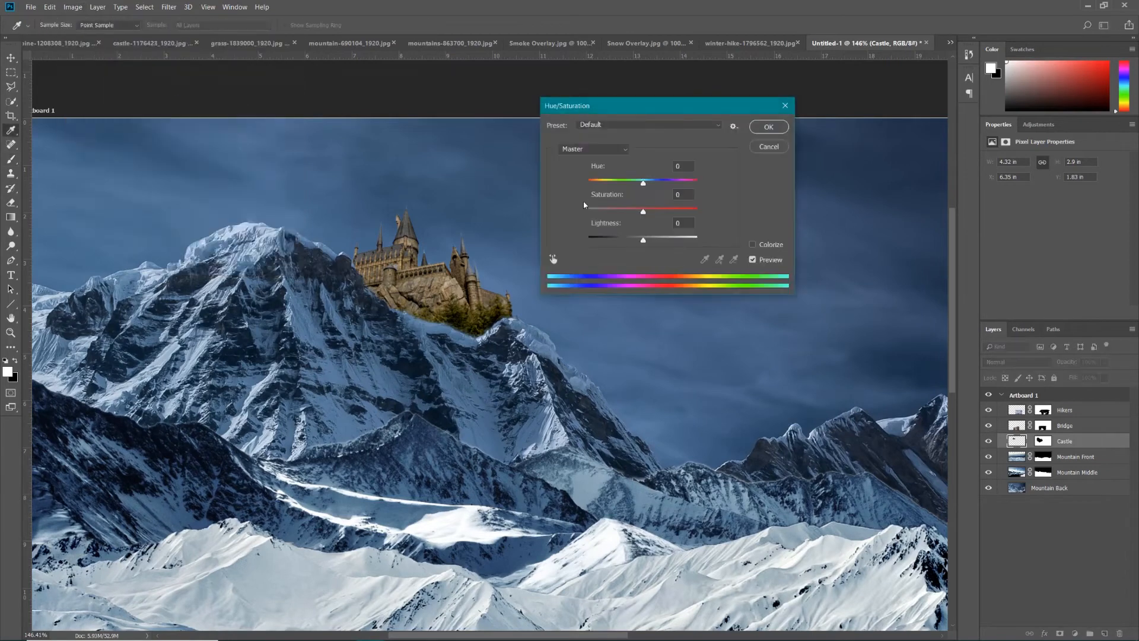
mouse_move(645, 210)
left_mouse_down()
mouse_move(663, 214)
mouse_move(624, 212)
left_mouse_up()
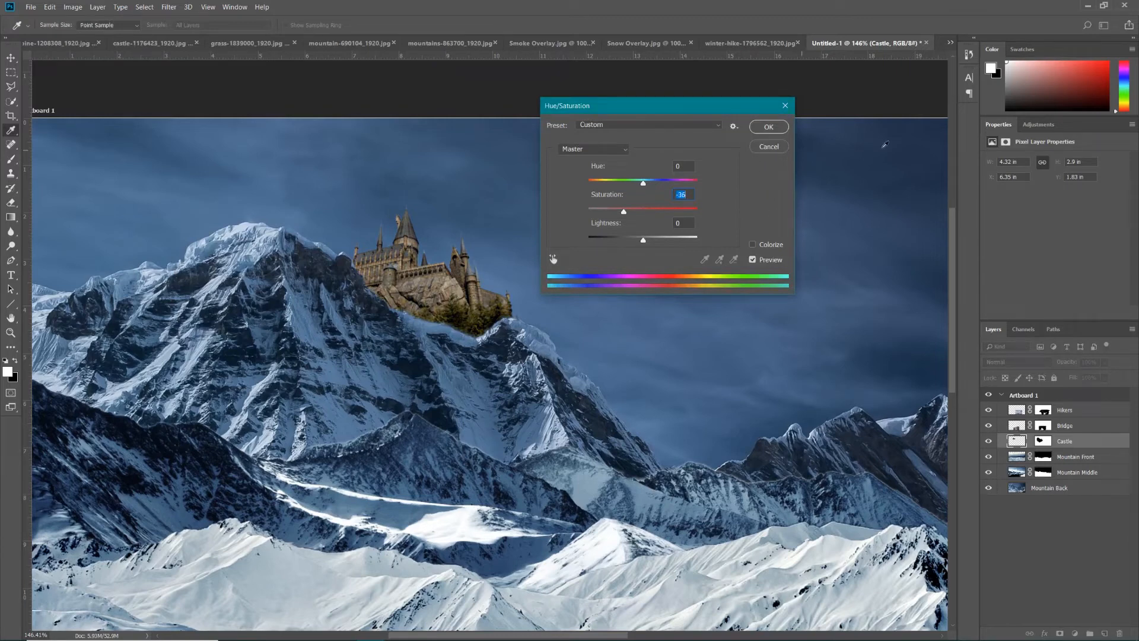
left_click(752, 259)
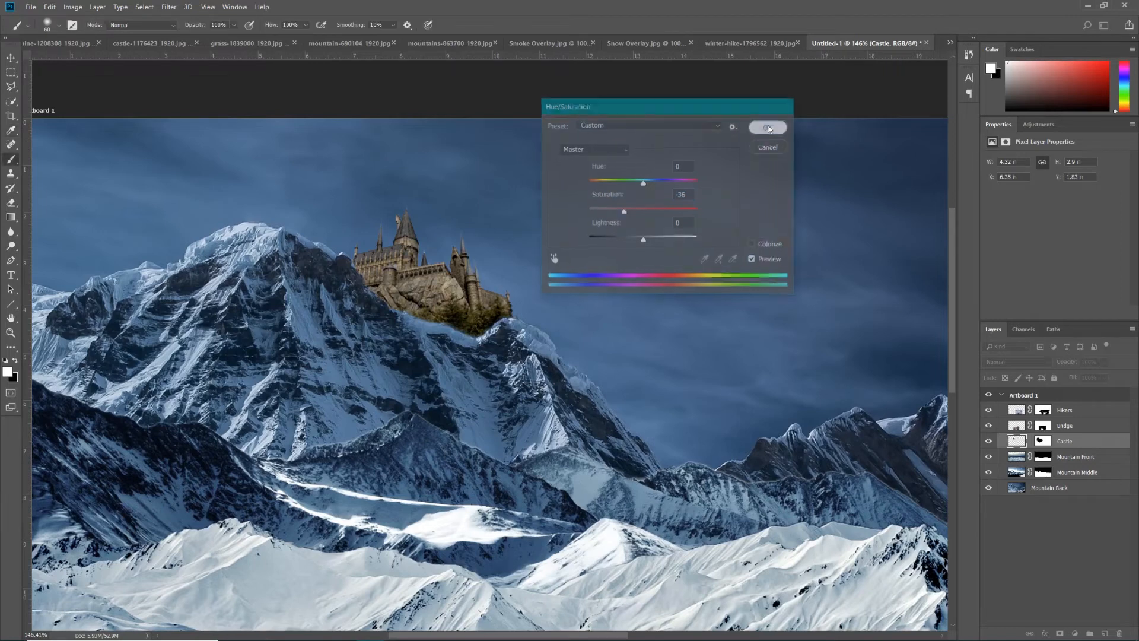
left_click(769, 128)
key("b")
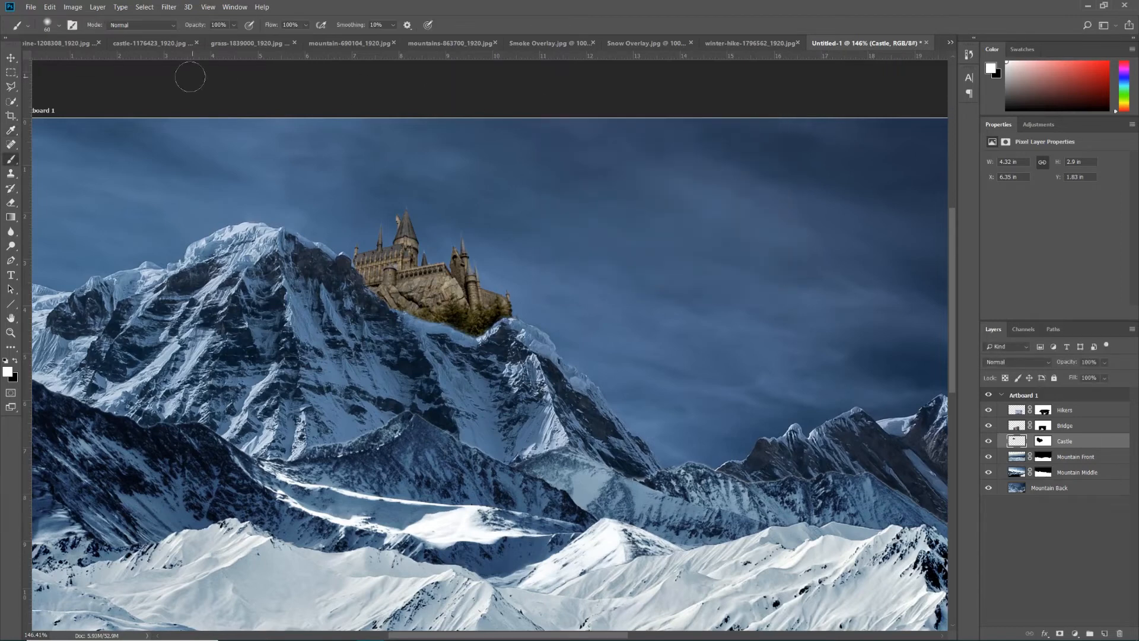
Shift the Castle layer's midtones toward cyan and blue with Color Balance levels -82, 0, +79, and compare with the preview off.
left_click(72, 7)
mouse_move(151, 35)
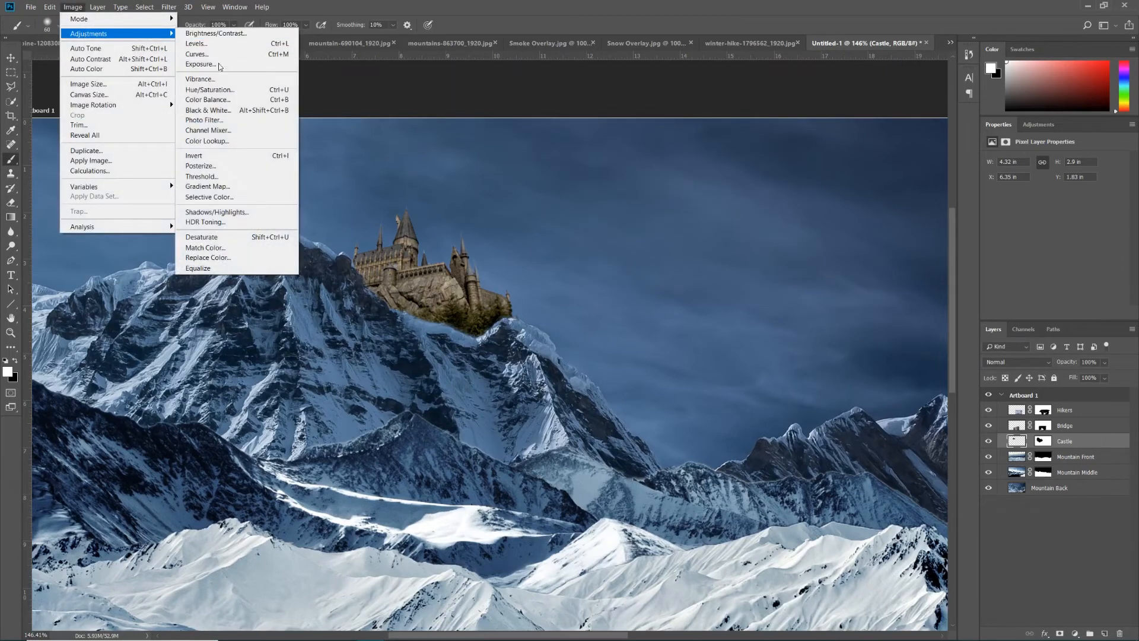
left_click(211, 100)
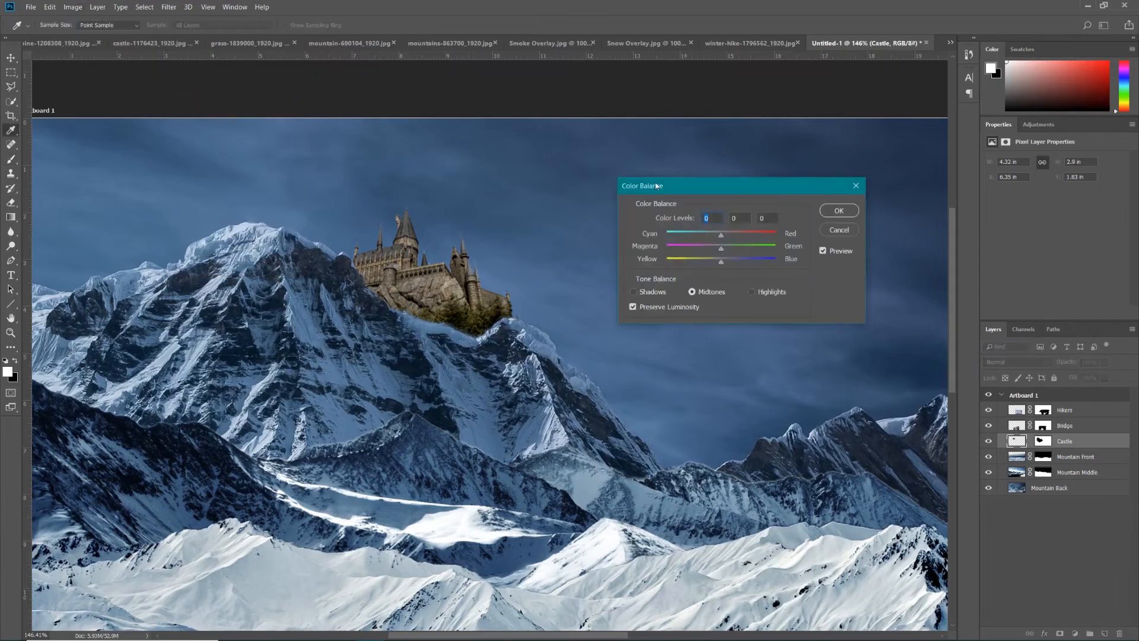
left_click_drag(655, 184, 570, 198)
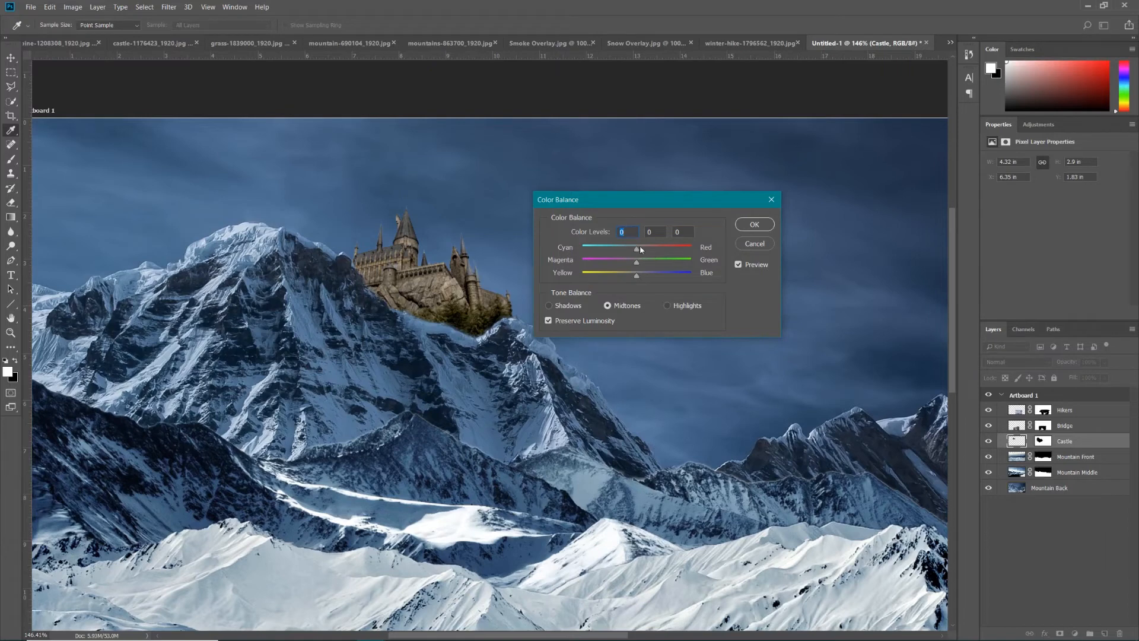
left_click_drag(636, 250, 609, 252)
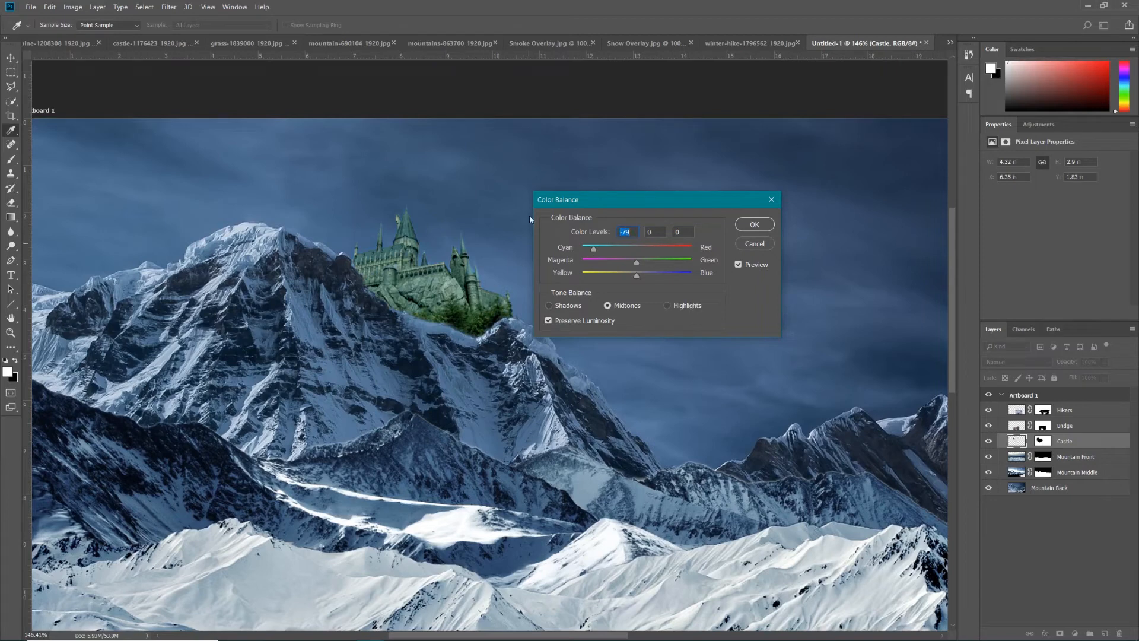
left_click_drag(636, 279, 679, 272)
mouse_move(592, 253)
left_mouse_down()
mouse_move(603, 252)
mouse_move(592, 254)
left_mouse_up()
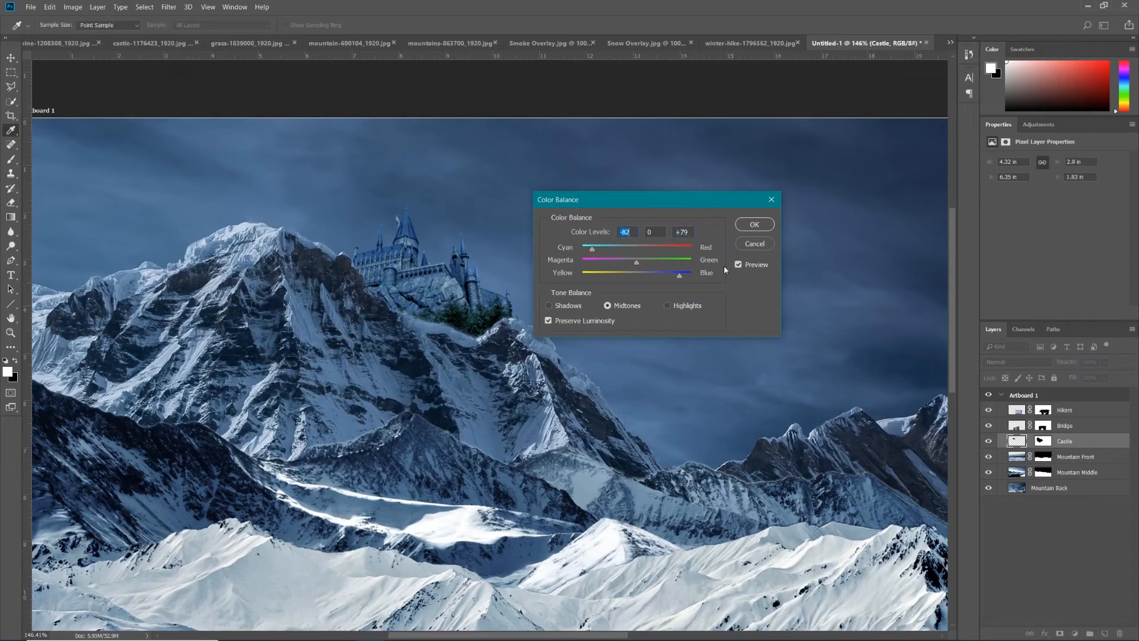
left_click(739, 265)
left_click(739, 265)
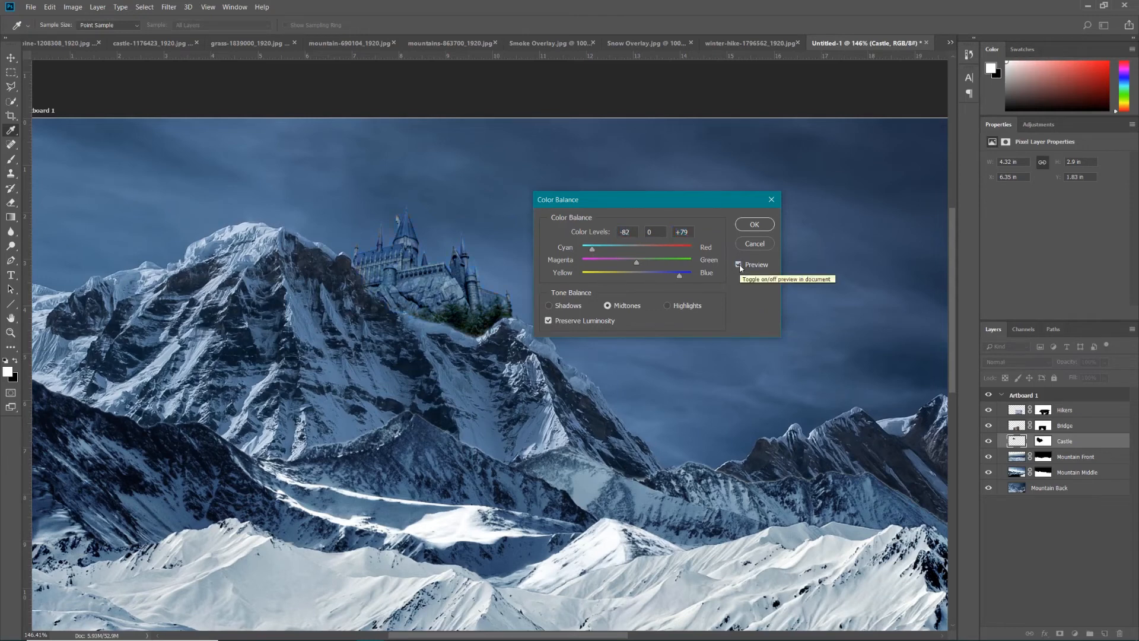
left_click(739, 265)
Set the Color Balance levels of the castle's shadows to -17, +3, +10.
left_click(548, 306)
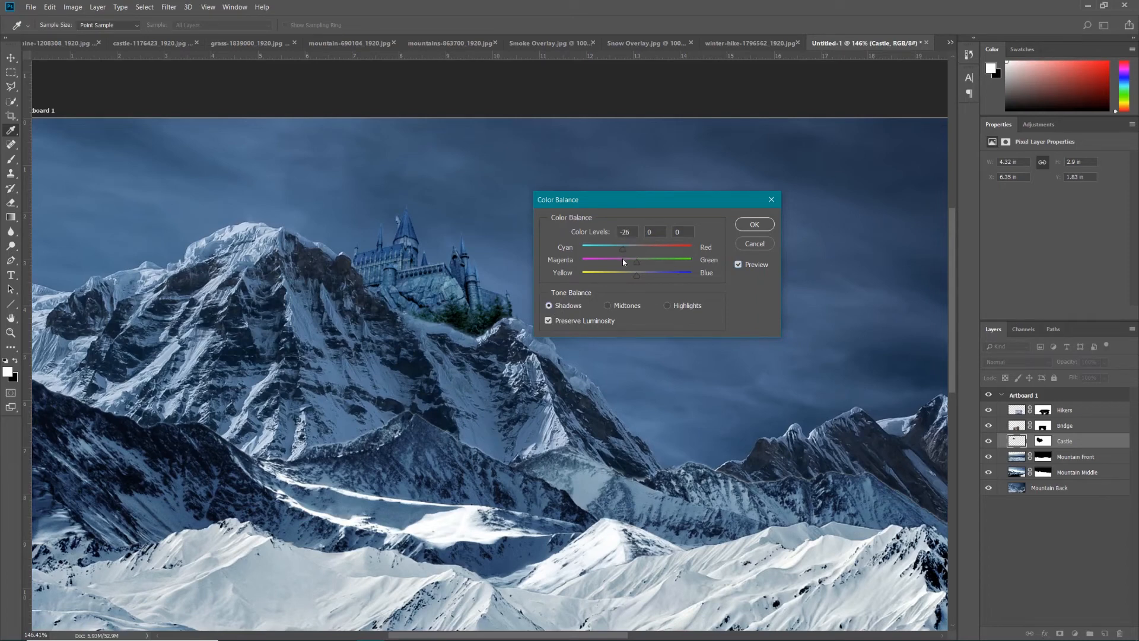
mouse_move(623, 259)
left_mouse_down()
mouse_move(642, 280)
mouse_move(641, 266)
left_mouse_up()
left_click(645, 277)
left_click(638, 265)
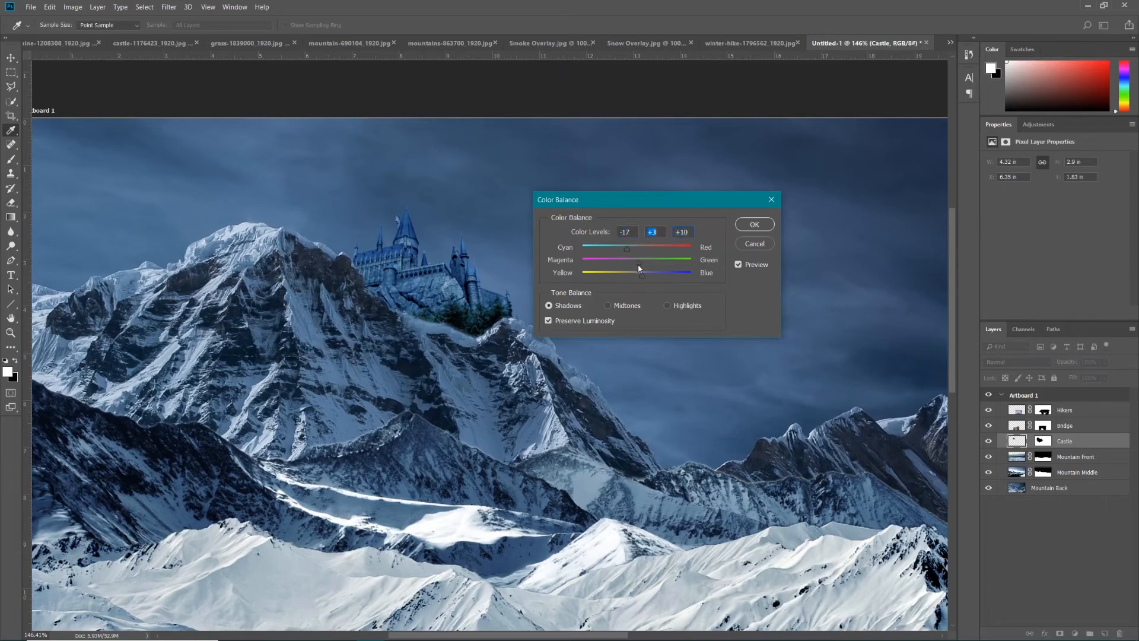
Set the castle's highlights to -3, 0, +1 in Color Balance, check the preview, and apply the adjustment.
left_click(675, 305)
left_click_drag(627, 256, 638, 283)
left_click(739, 264)
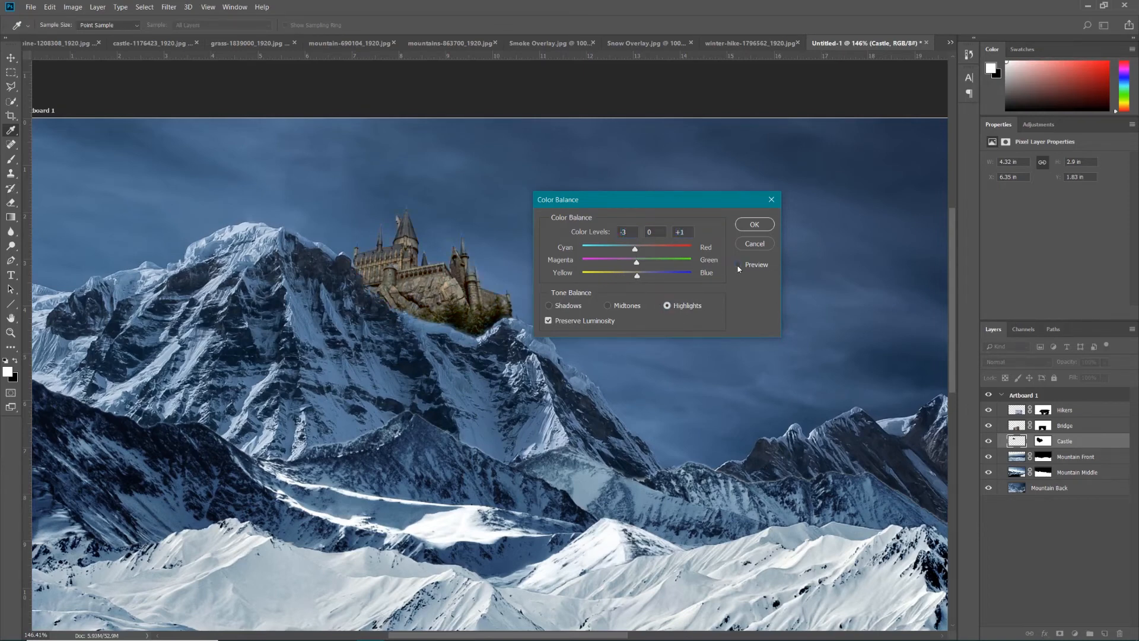
left_click(739, 264)
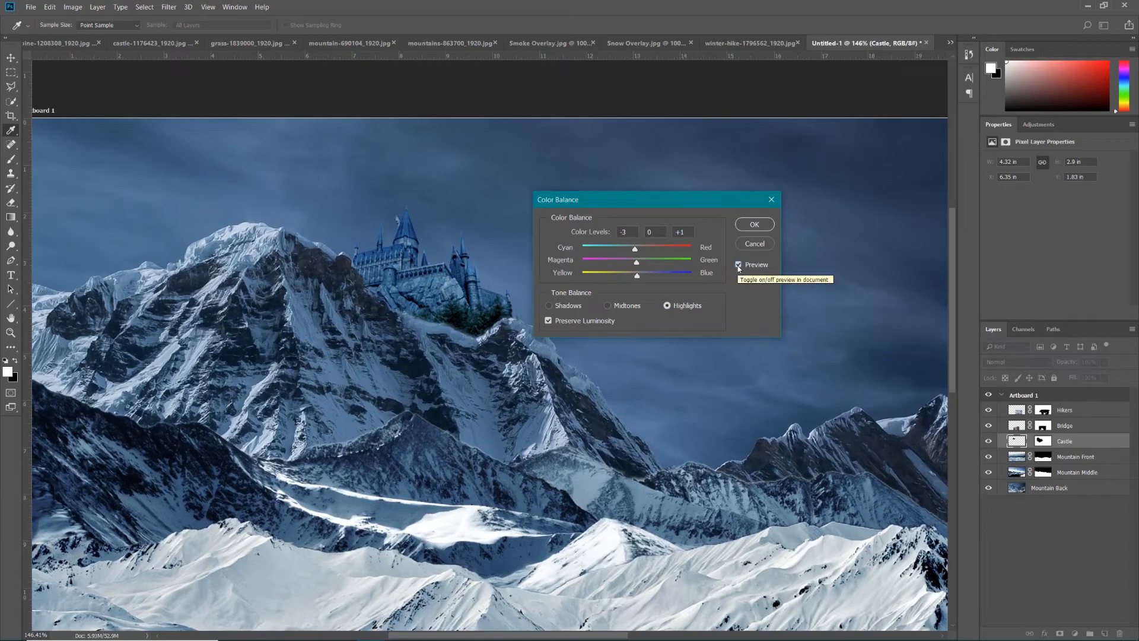
left_click(754, 224)
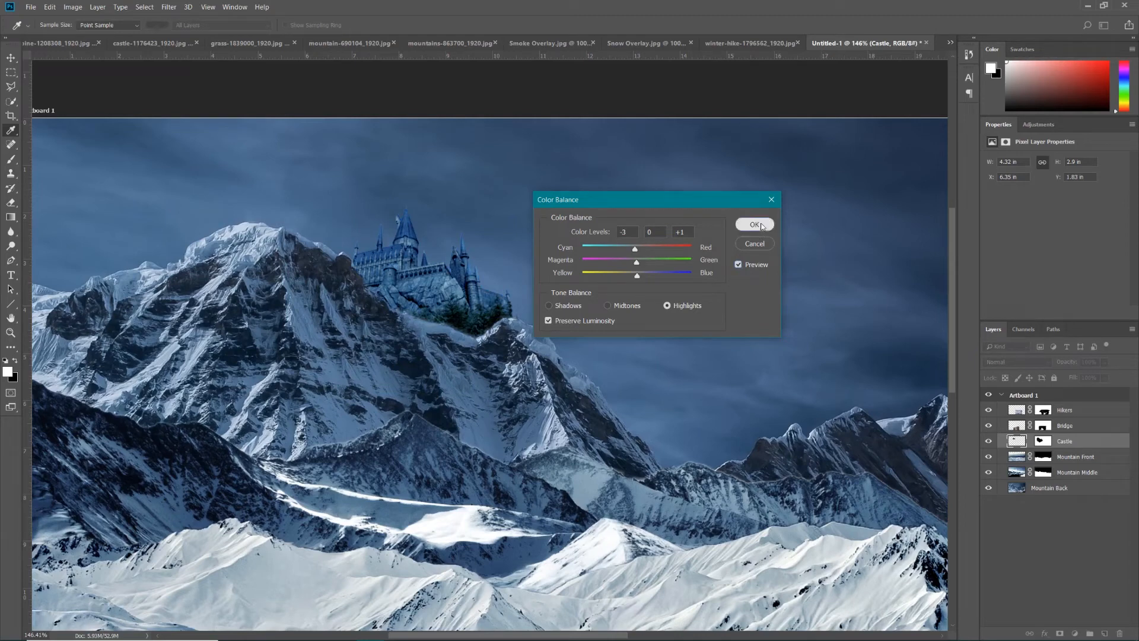
key("b")
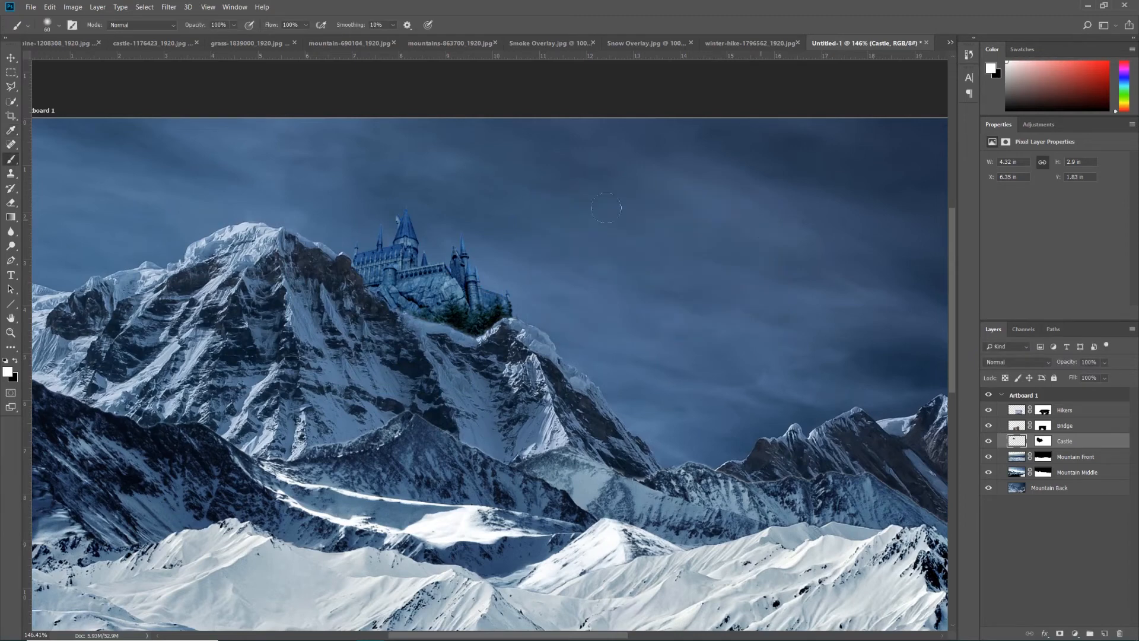
Boost the Castle layer's contrast with an S-curve in Curves, mapping input 57 to 43 and 182 to 193, check the preview, and apply it.
left_click(72, 8)
mouse_move(142, 35)
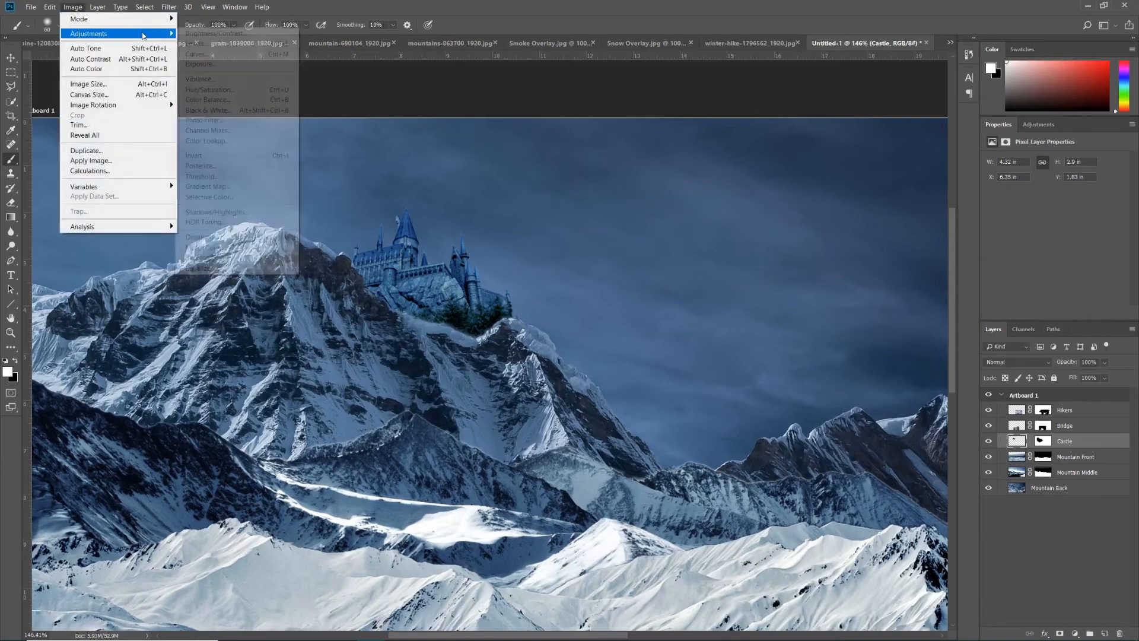
left_click(202, 53)
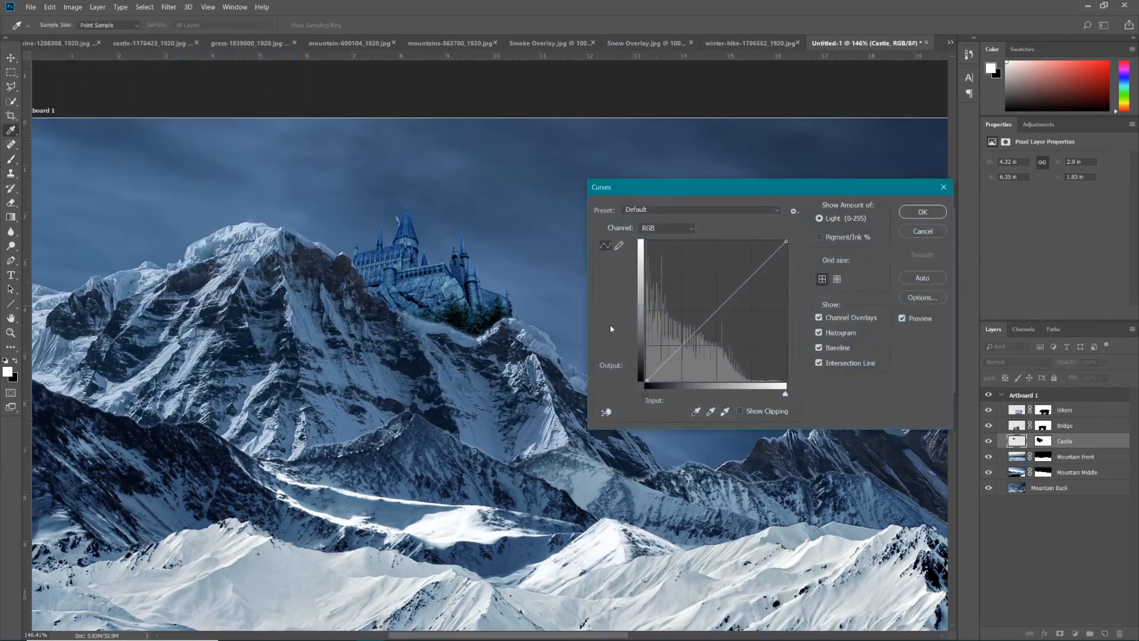
left_click(682, 347)
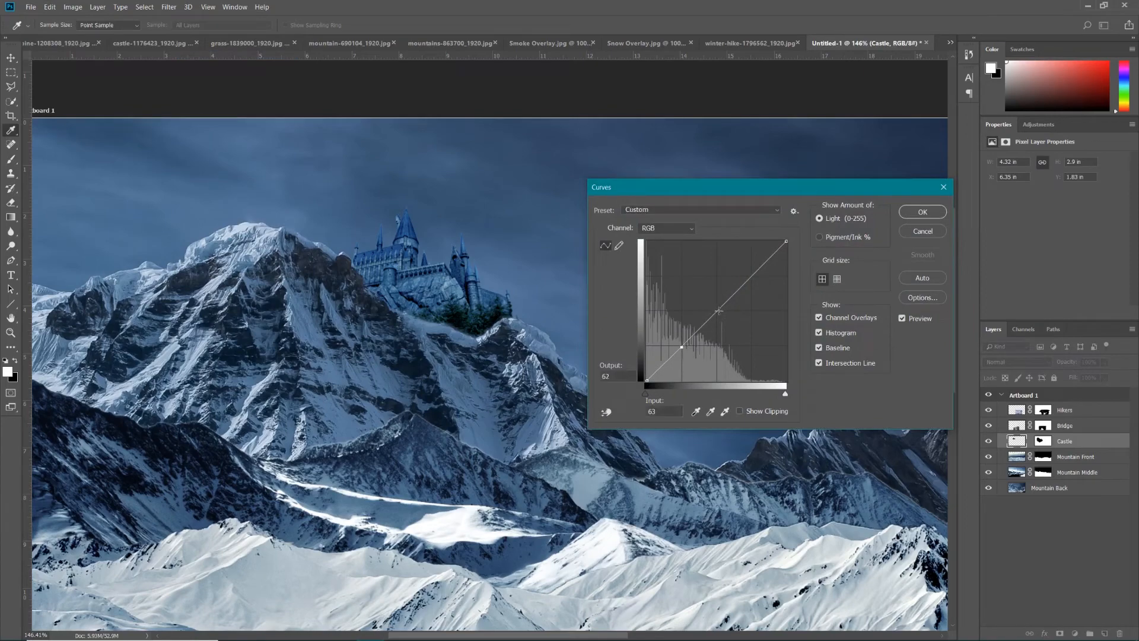
left_click(719, 311)
left_click_drag(682, 346, 678, 356)
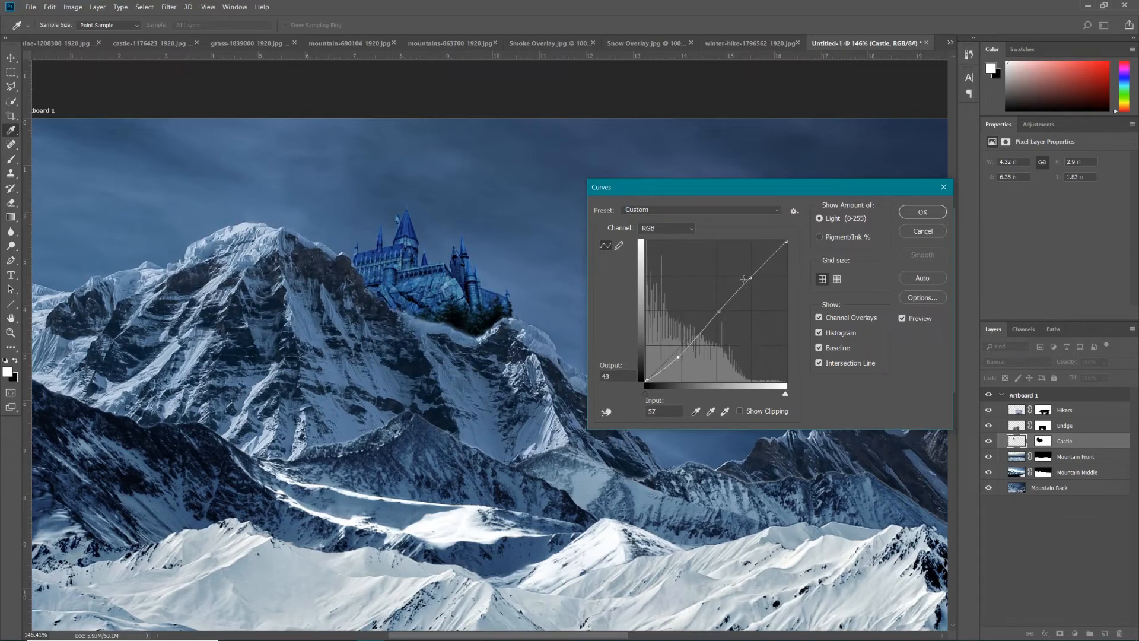
mouse_move(750, 278)
left_mouse_down()
mouse_move(741, 256)
mouse_move(747, 274)
left_mouse_up()
left_click(903, 319)
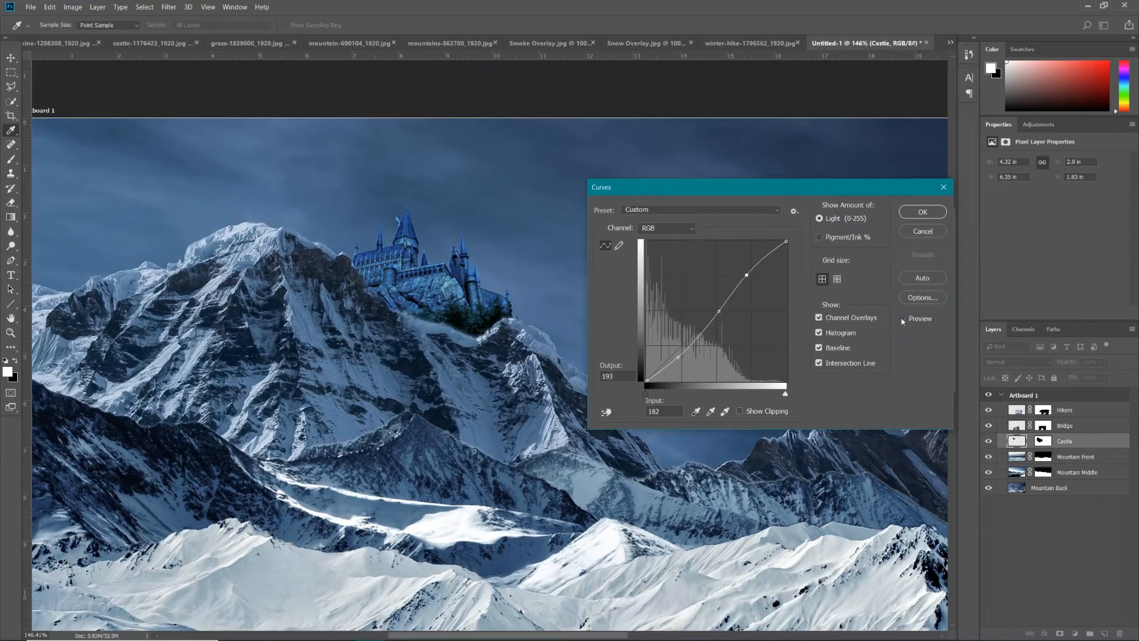
left_click(902, 320)
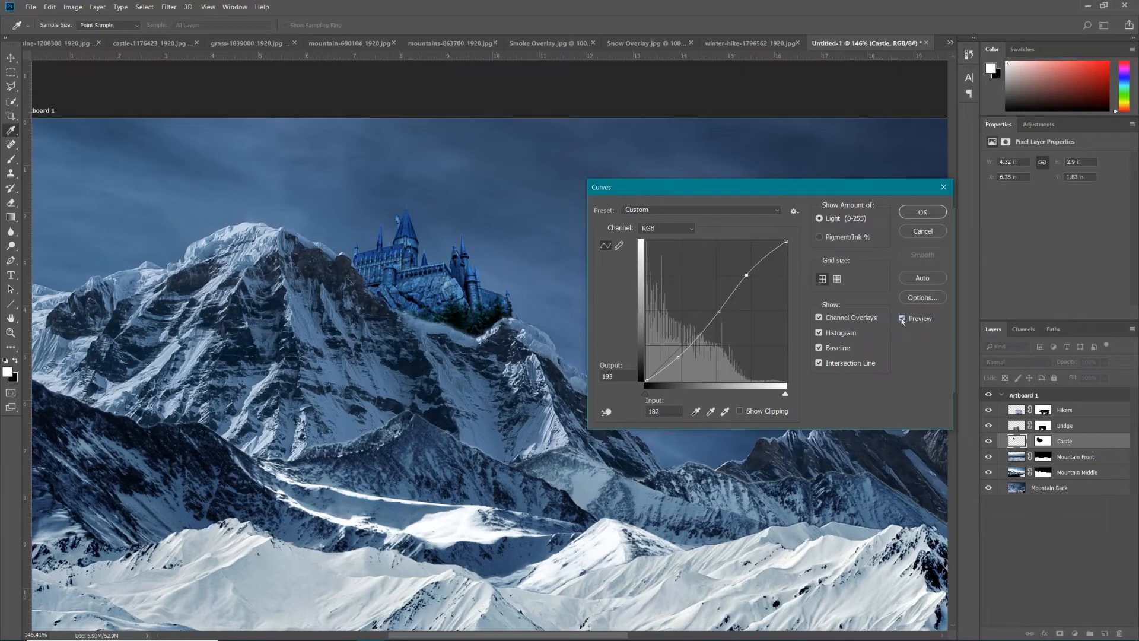
left_click(917, 215)
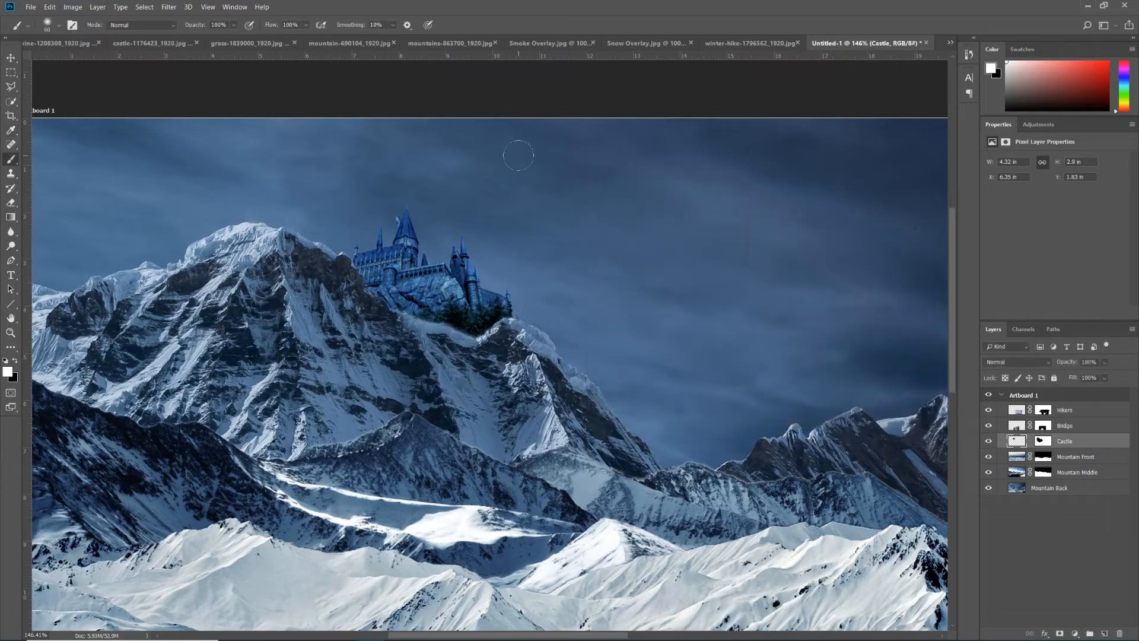
Reduce the Castle layer's saturation to -44 with Hue/Saturation, check the preview, and apply it.
left_click(74, 7)
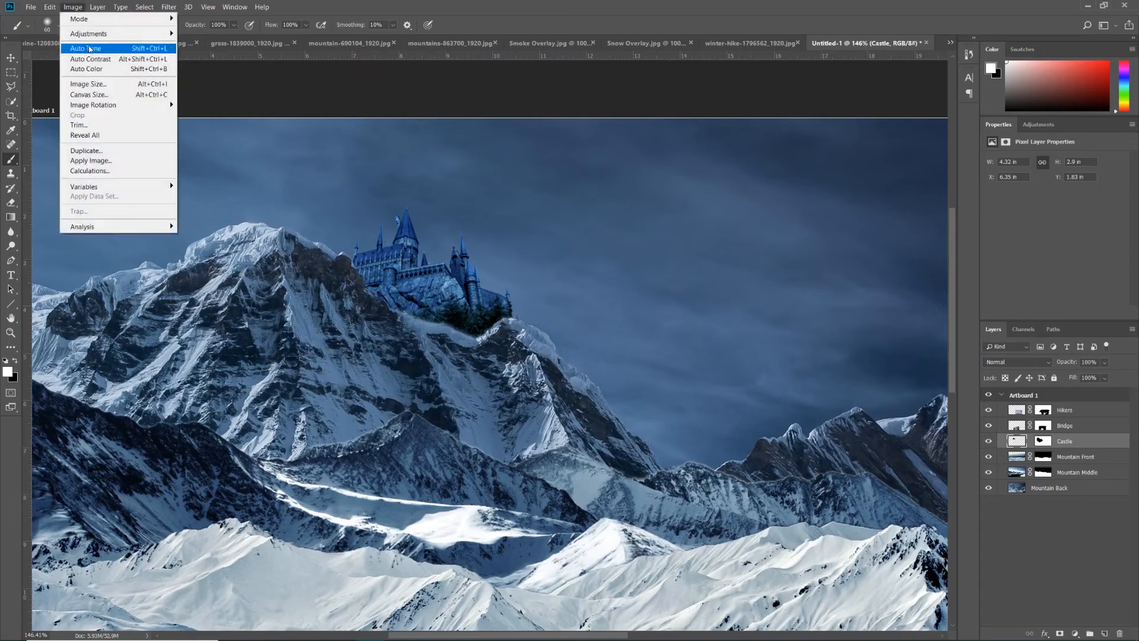
mouse_move(92, 35)
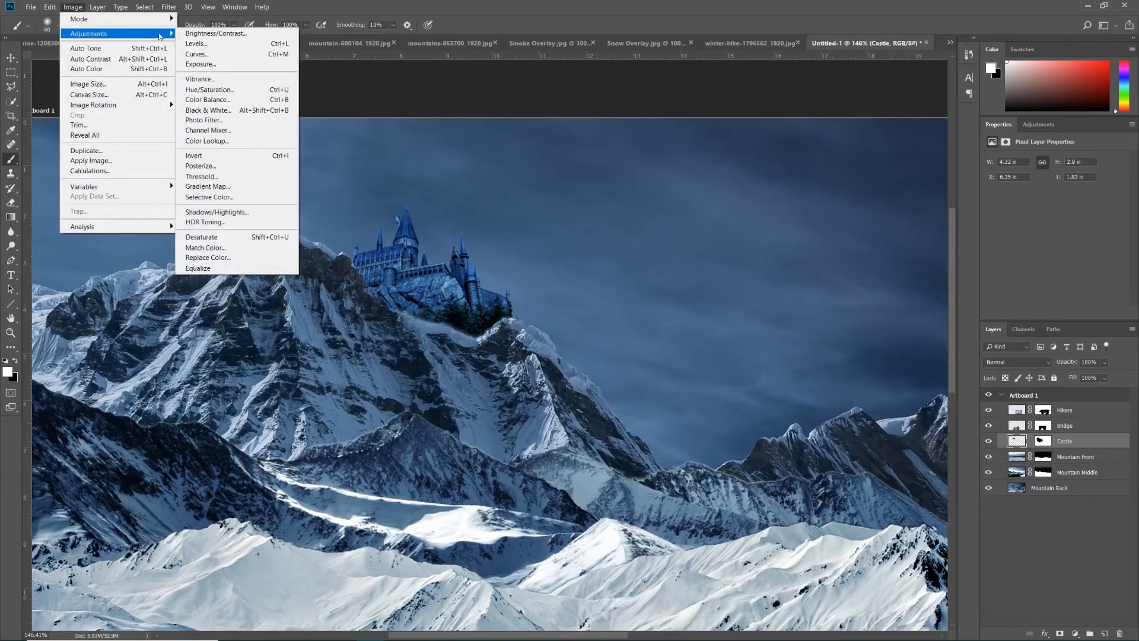
left_click(202, 90)
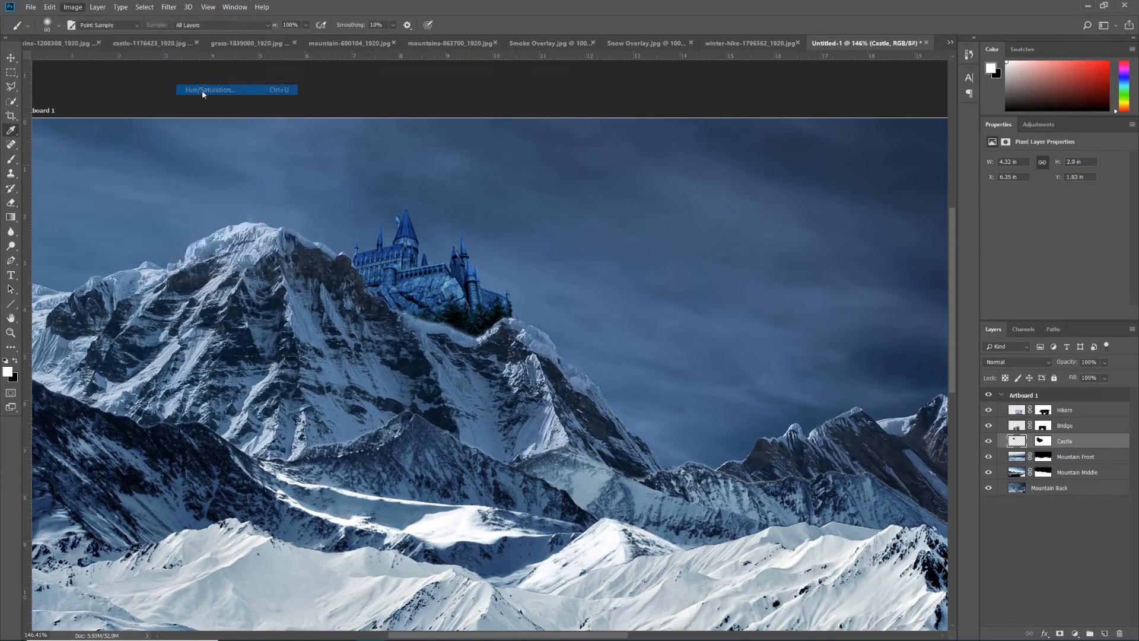
left_click_drag(642, 213, 623, 216)
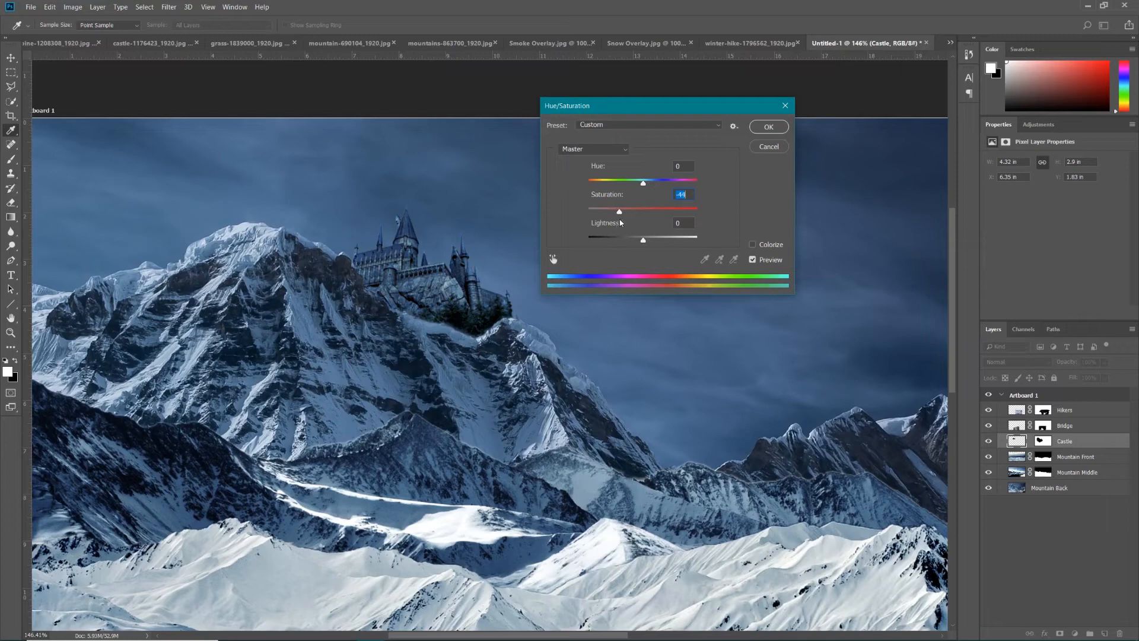
left_click(752, 260)
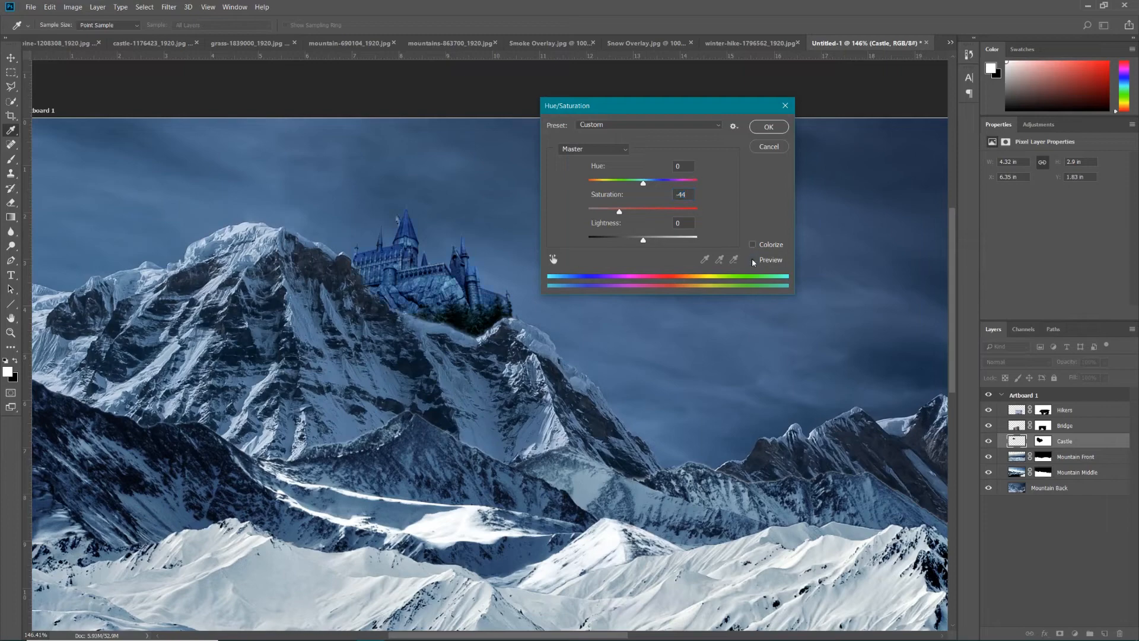
left_click(760, 129)
key("b")
Shift the Bridge layer's orange wood toward cyan and blue in the midtones and shadows with Color Balance, and apply it.
scroll(682, 356, "down", 4)
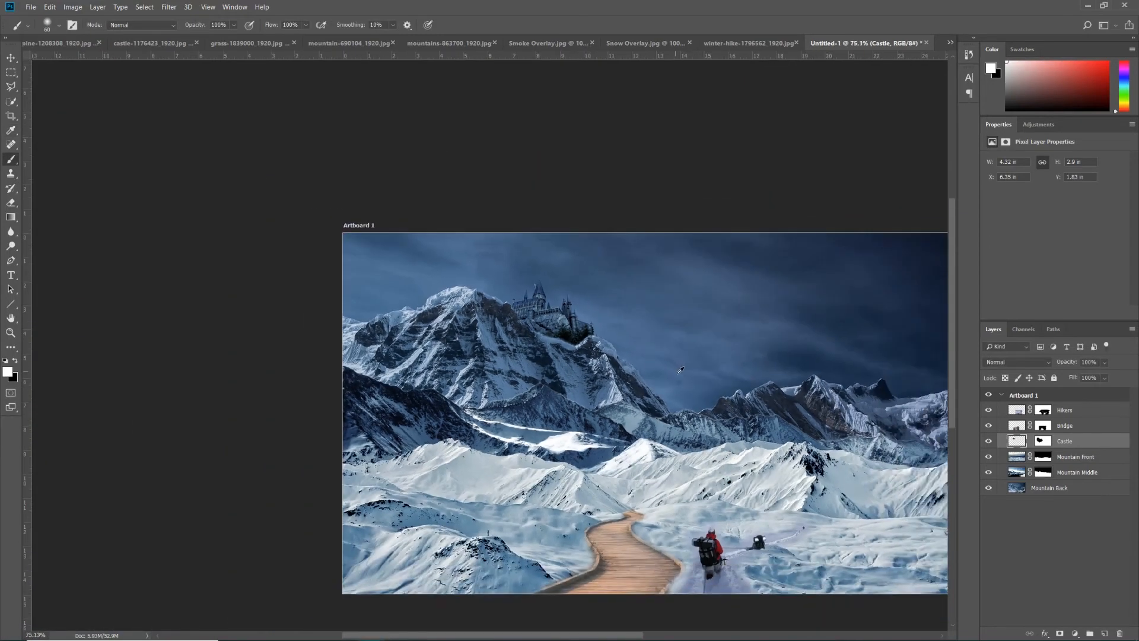
scroll(679, 372, "down", 2)
left_click_drag(720, 400, 585, 355)
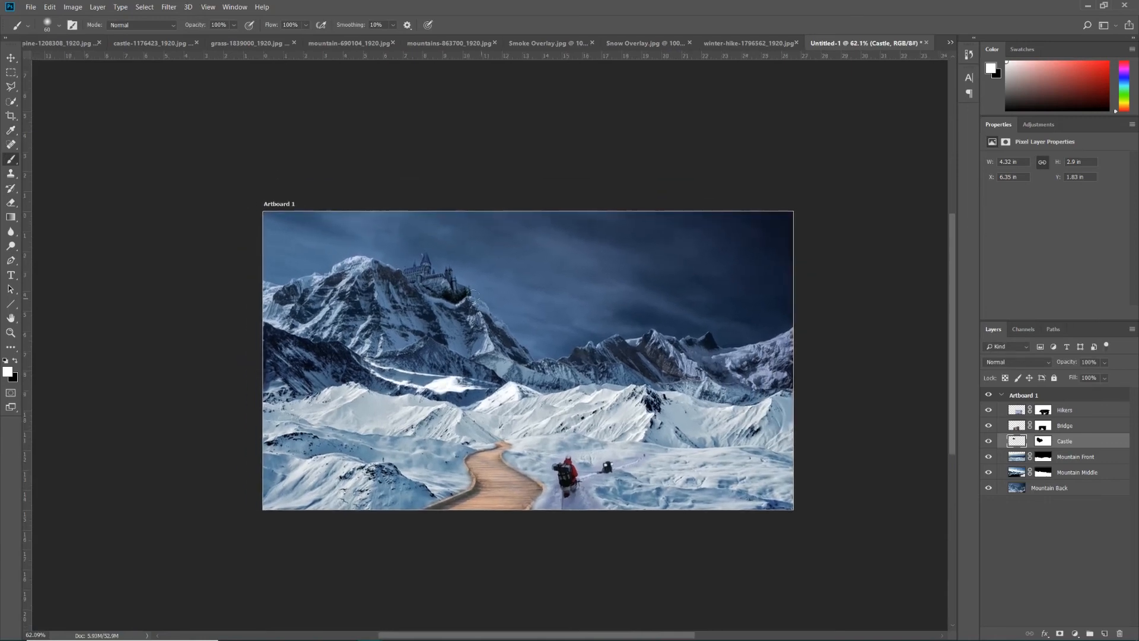
scroll(474, 296, "up", 1)
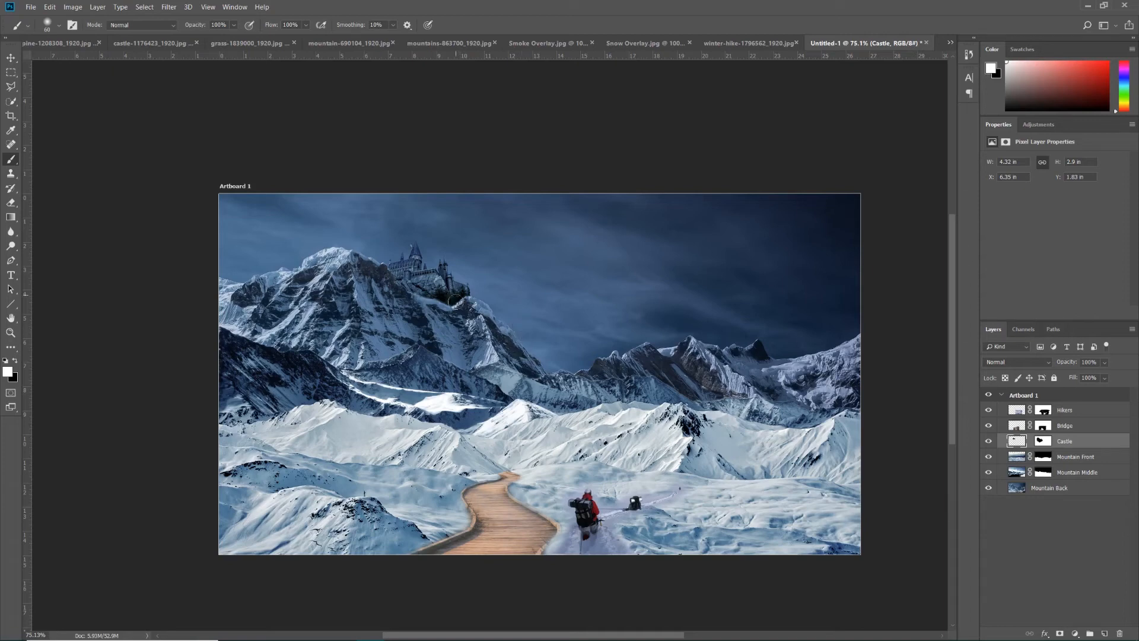
left_click(1064, 427)
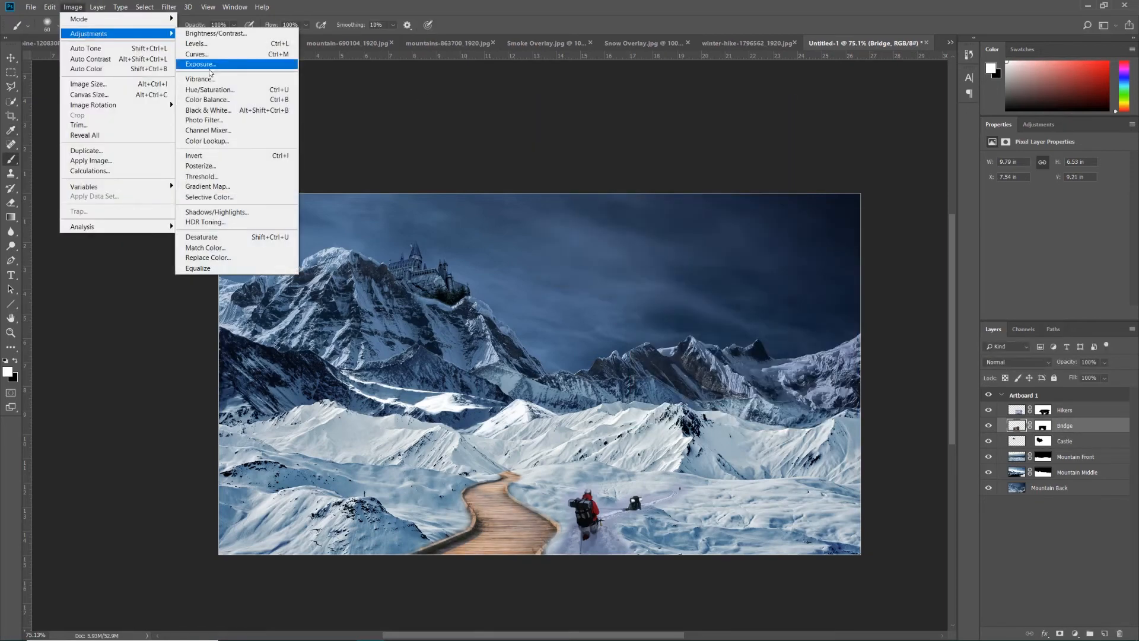
left_click(208, 100)
mouse_move(636, 249)
left_mouse_down()
mouse_move(595, 250)
mouse_move(682, 276)
mouse_move(619, 250)
left_mouse_up()
left_click(549, 306)
left_click_drag(637, 275, 623, 254)
left_click(667, 306)
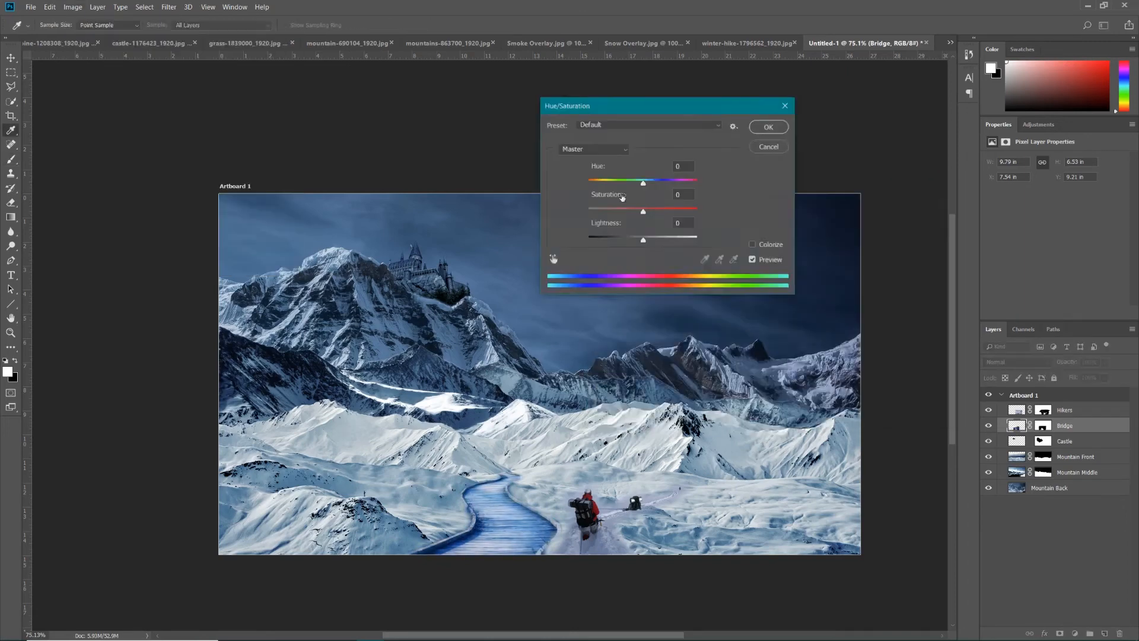
Reduce the Bridge layer's saturation to -53 with Hue/Saturation, and apply it.
left_click_drag(628, 211, 614, 211)
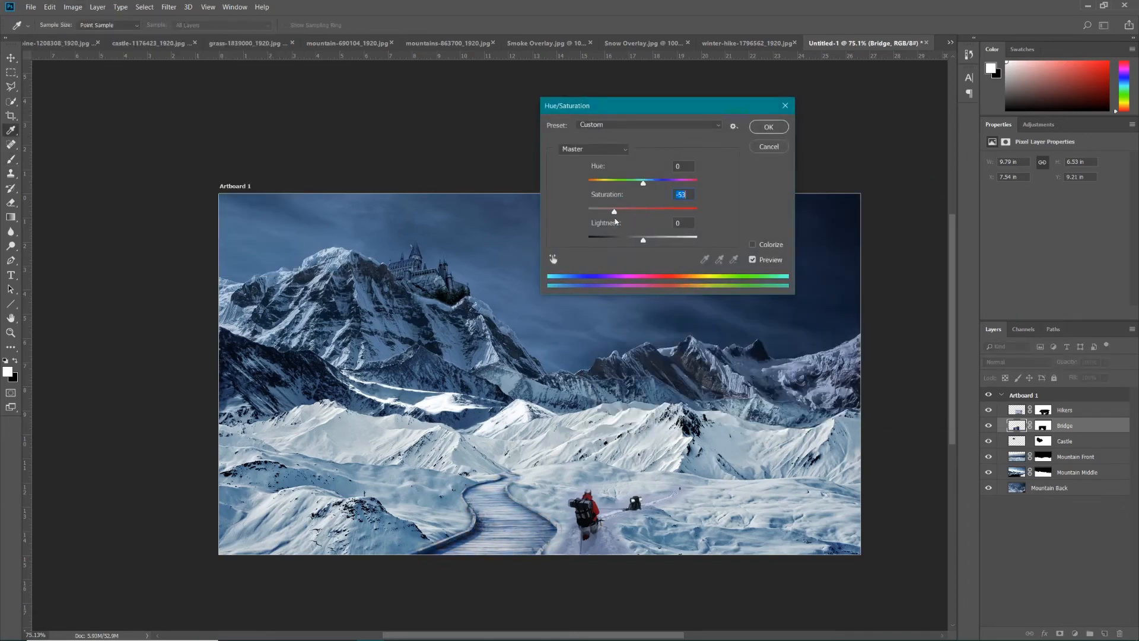
left_click(768, 127)
key("b")
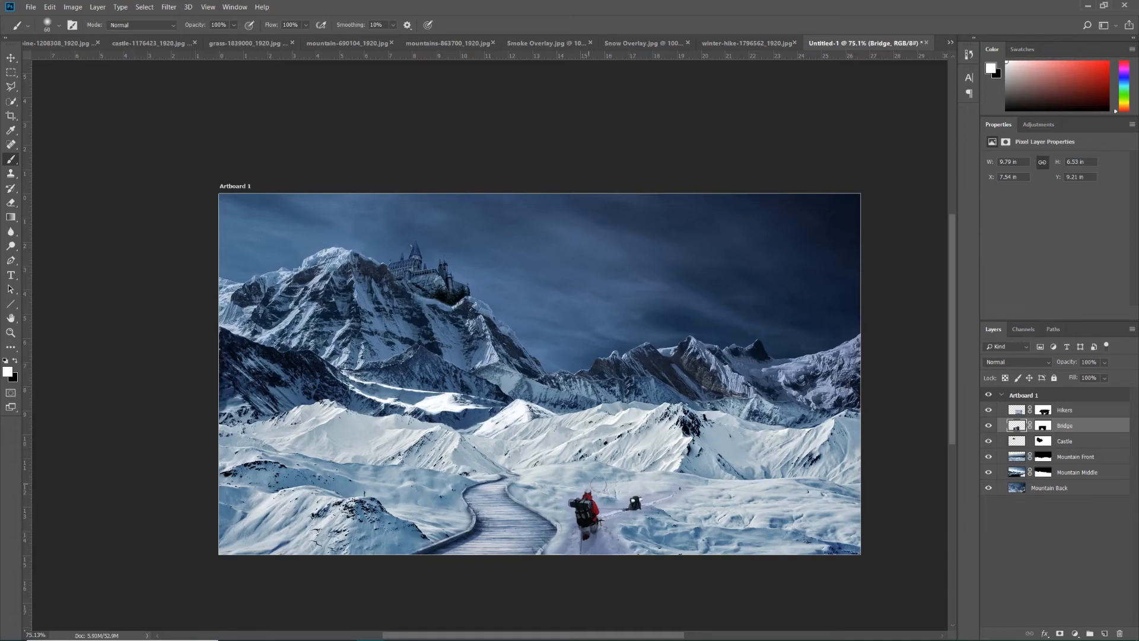
Shift the Hikers layer's purple-tinted snow toward cyan in the midtones with Color Balance, compare the preview, and apply it.
left_click(1064, 410)
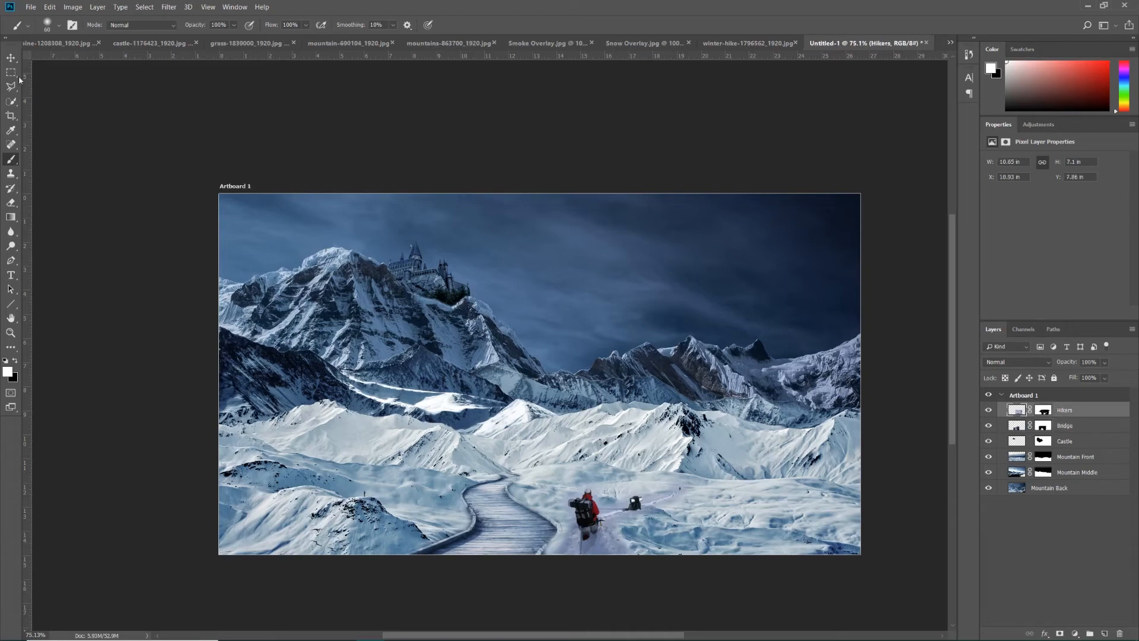
left_click(73, 7)
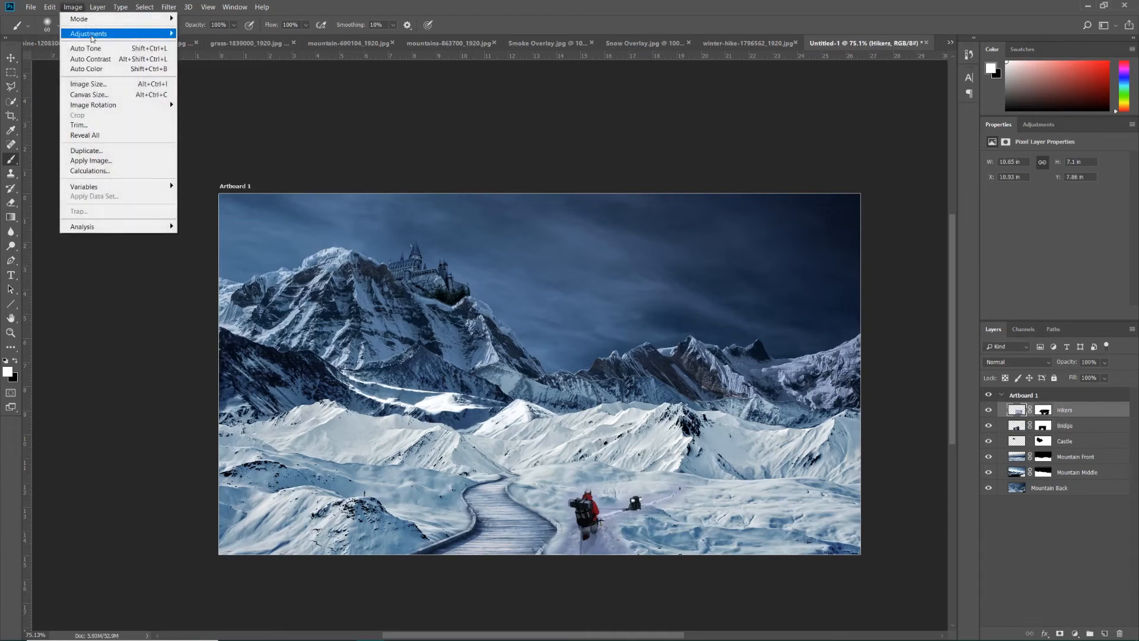
mouse_move(89, 34)
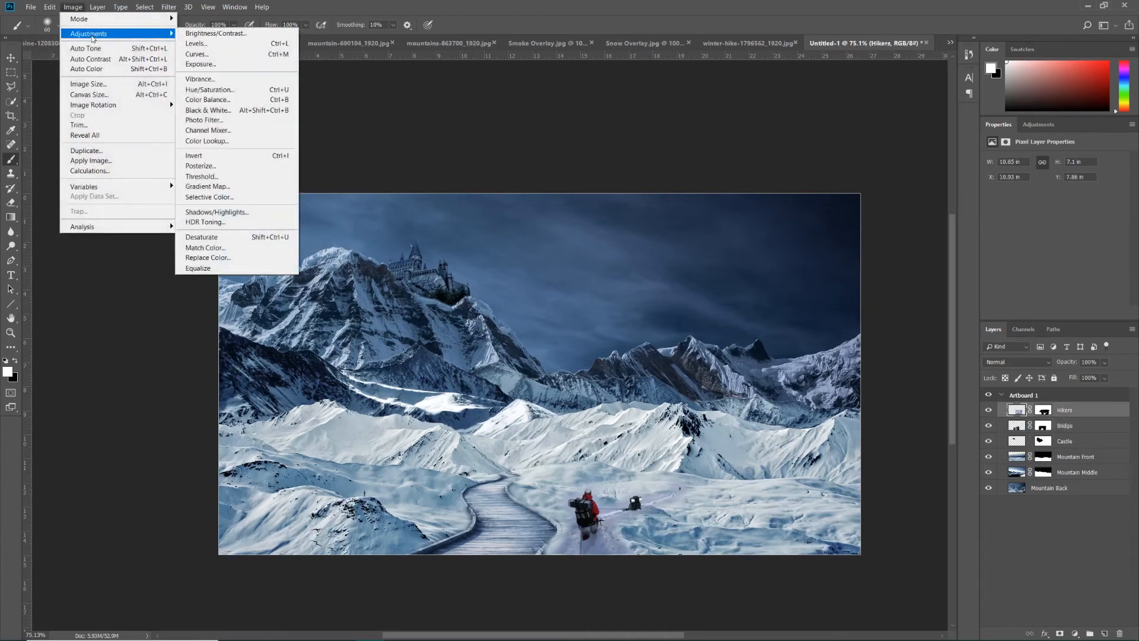
left_click(210, 100)
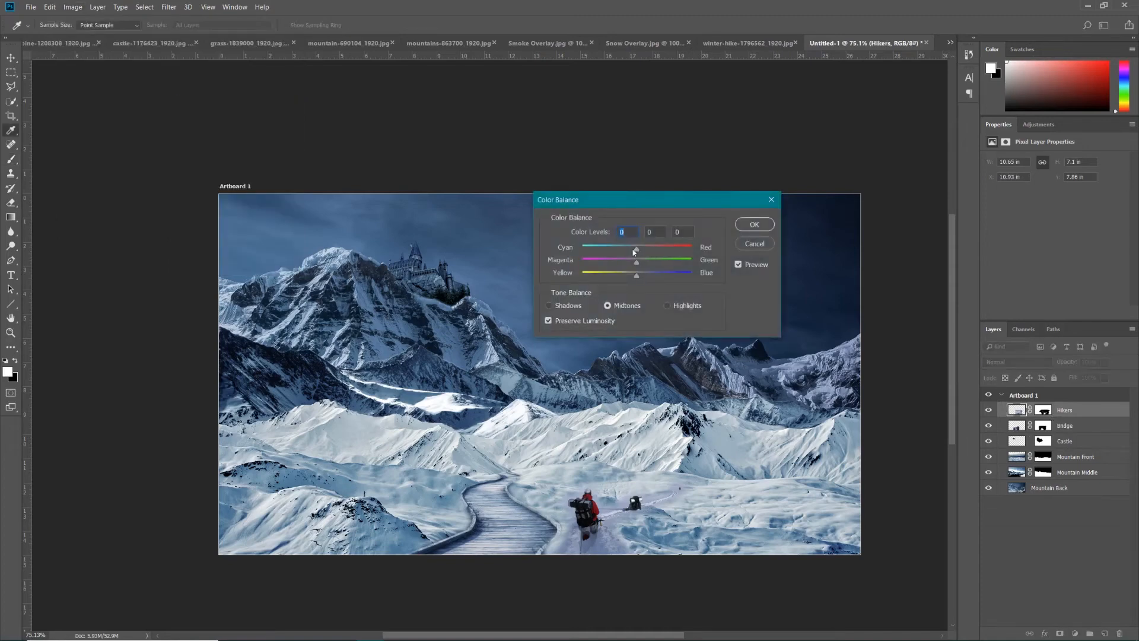
left_click_drag(637, 249, 629, 254)
left_click_drag(642, 262, 625, 250)
left_click(739, 265)
left_click(739, 265)
left_click(754, 224)
key("b")
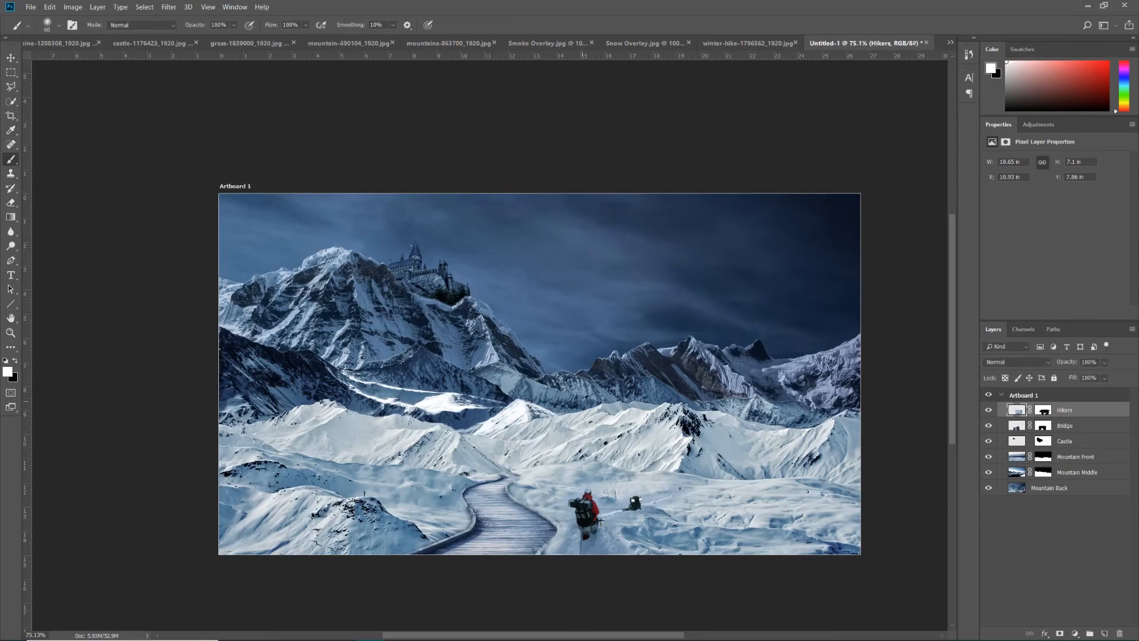
Add a Curves adjustment layer above the Hikers layer with the default name, Normal mode and 100% opacity.
scroll(585, 398, "down", 1)
left_click_drag(595, 443, 587, 396)
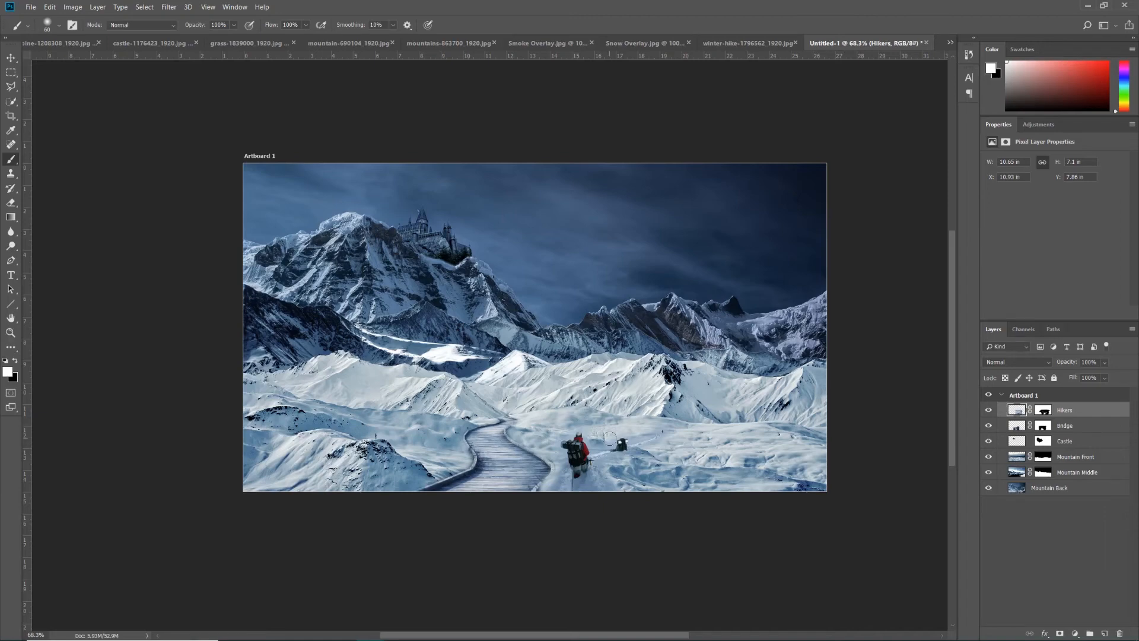
left_click(99, 9)
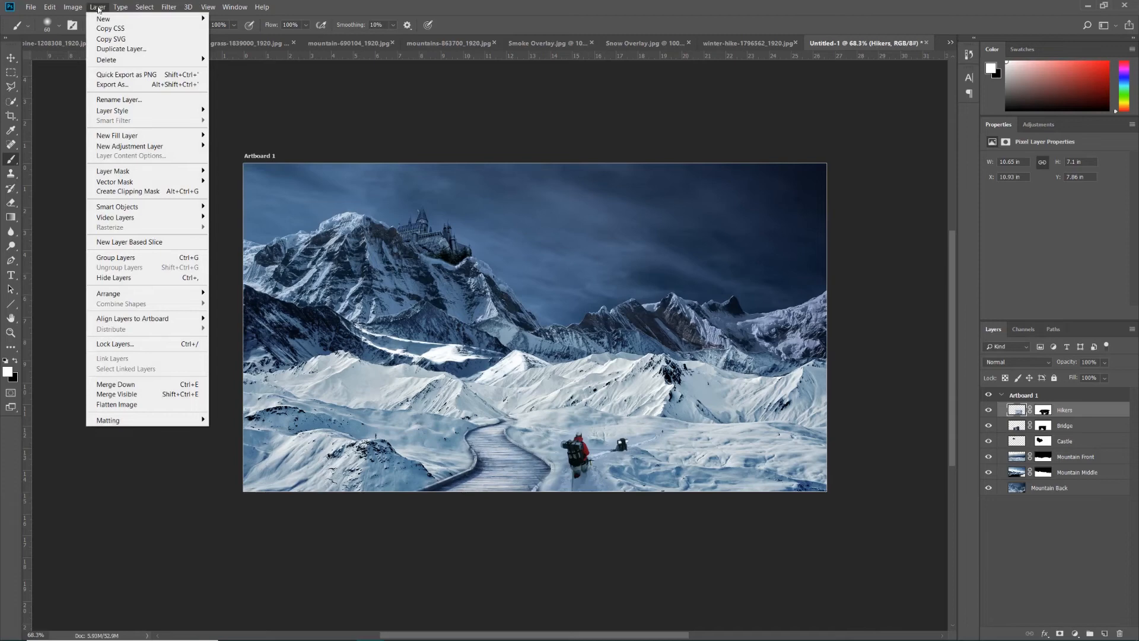
mouse_move(161, 148)
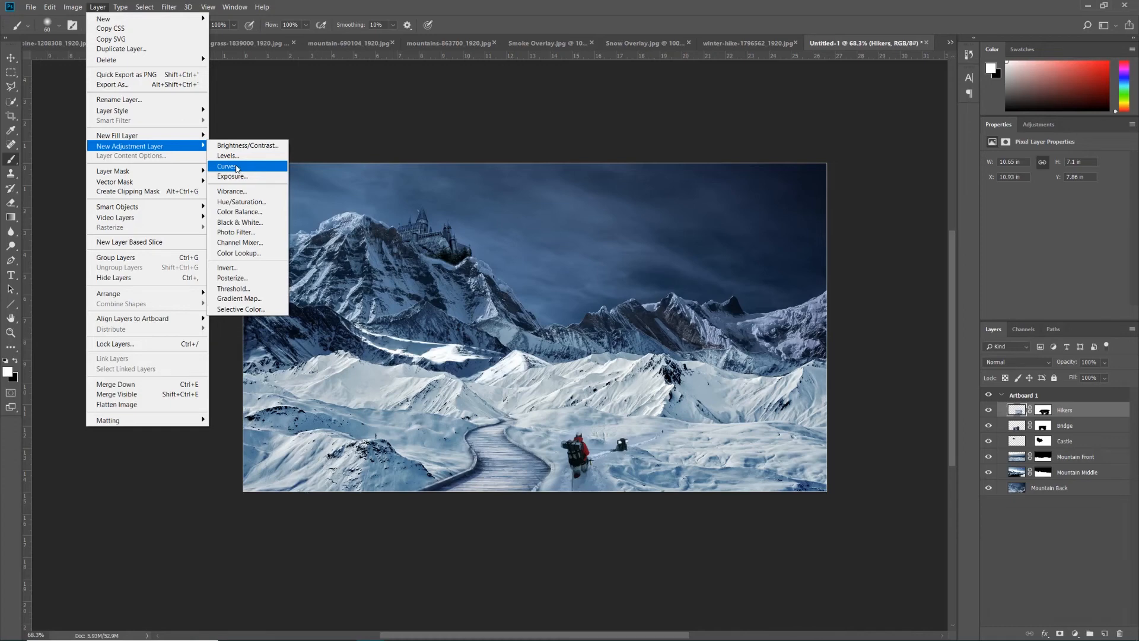
left_click(237, 168)
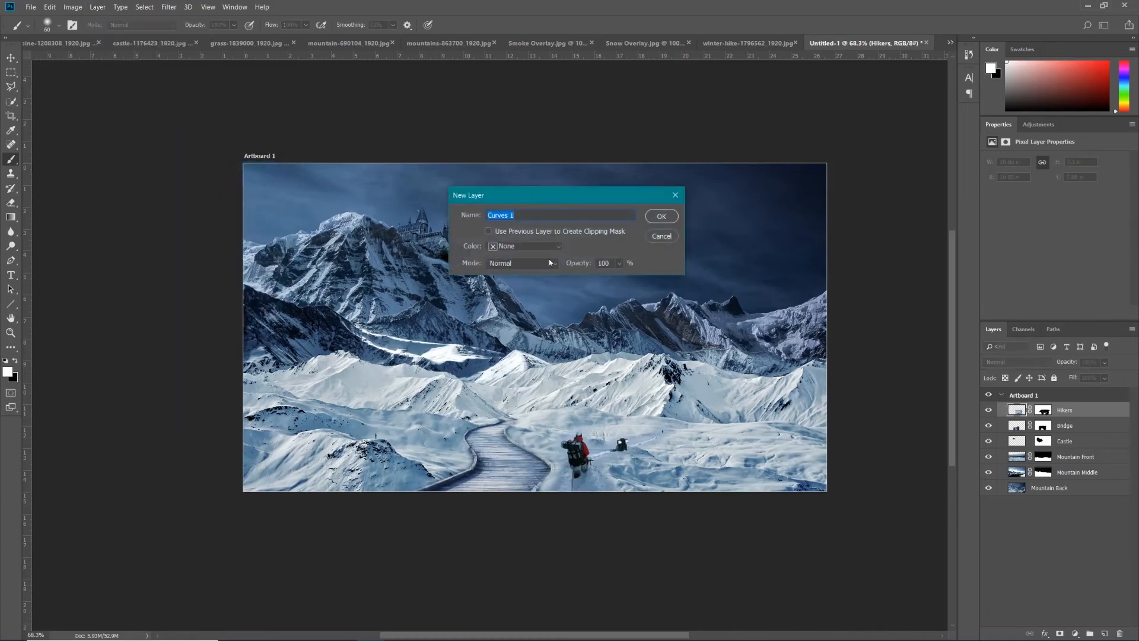
left_click(662, 216)
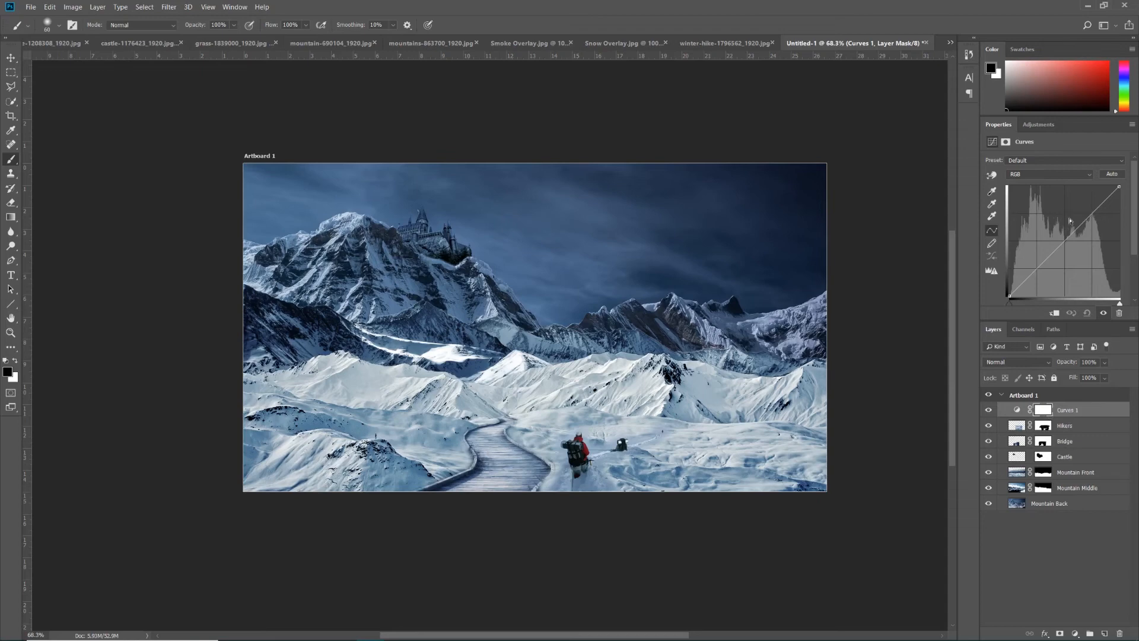
Shape the adjustment layer's RGB curve into an S by anchoring the midpoint, lowering the shadows and raising the highlights.
left_click(1037, 270)
left_click(1065, 241)
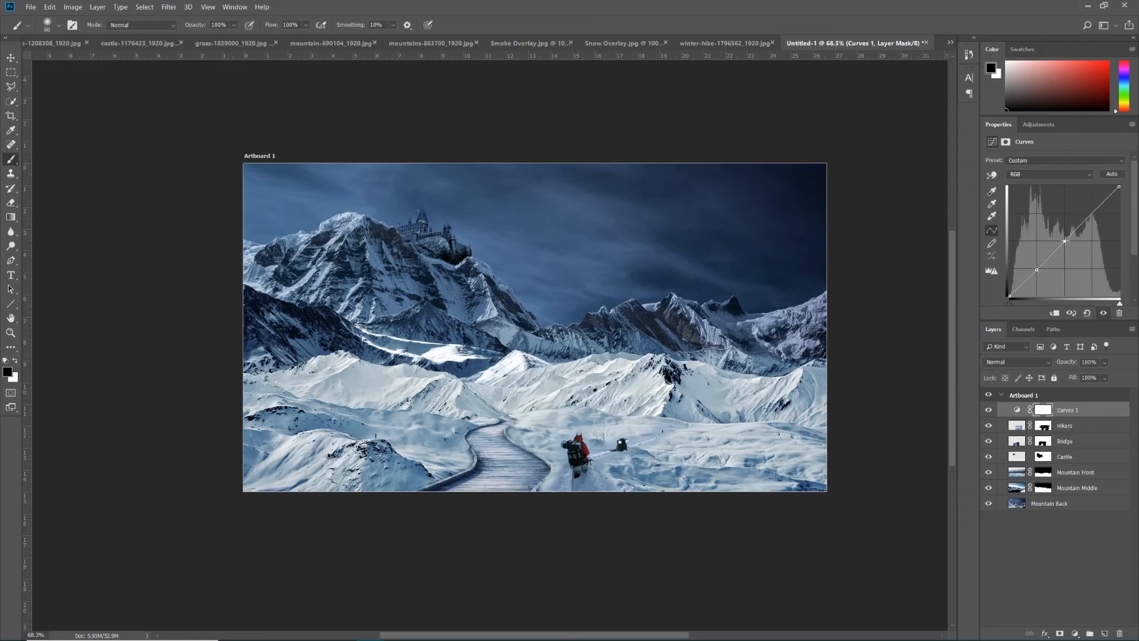
left_click(1091, 214)
mouse_move(1037, 270)
left_mouse_down()
mouse_move(1044, 285)
mouse_move(1035, 234)
mouse_move(1040, 279)
left_mouse_up()
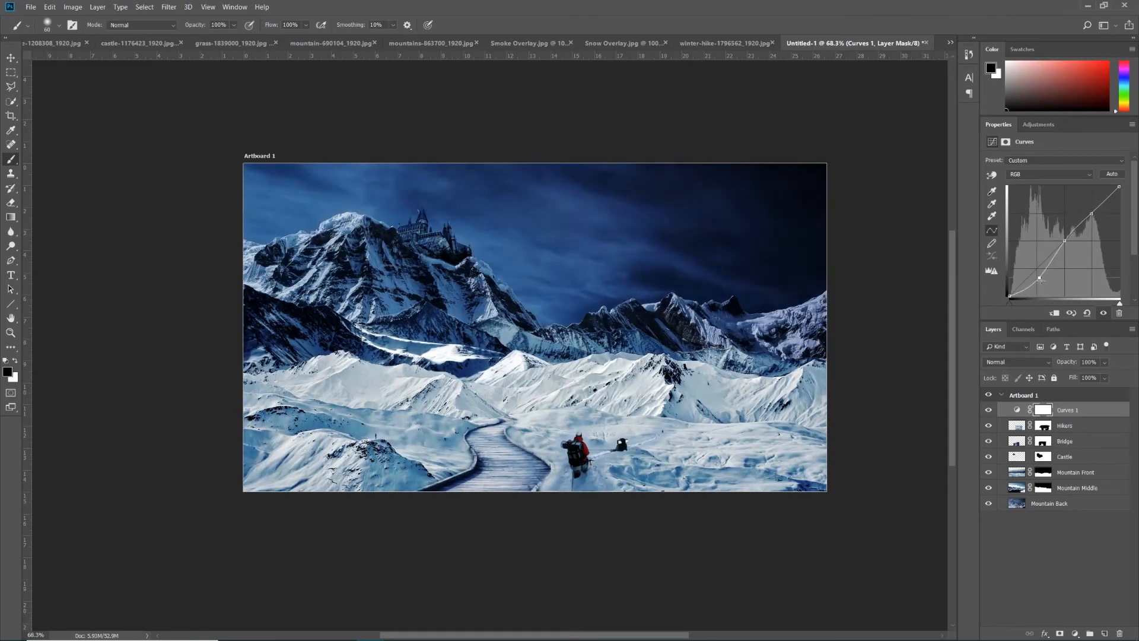
left_click_drag(1091, 213, 1089, 204)
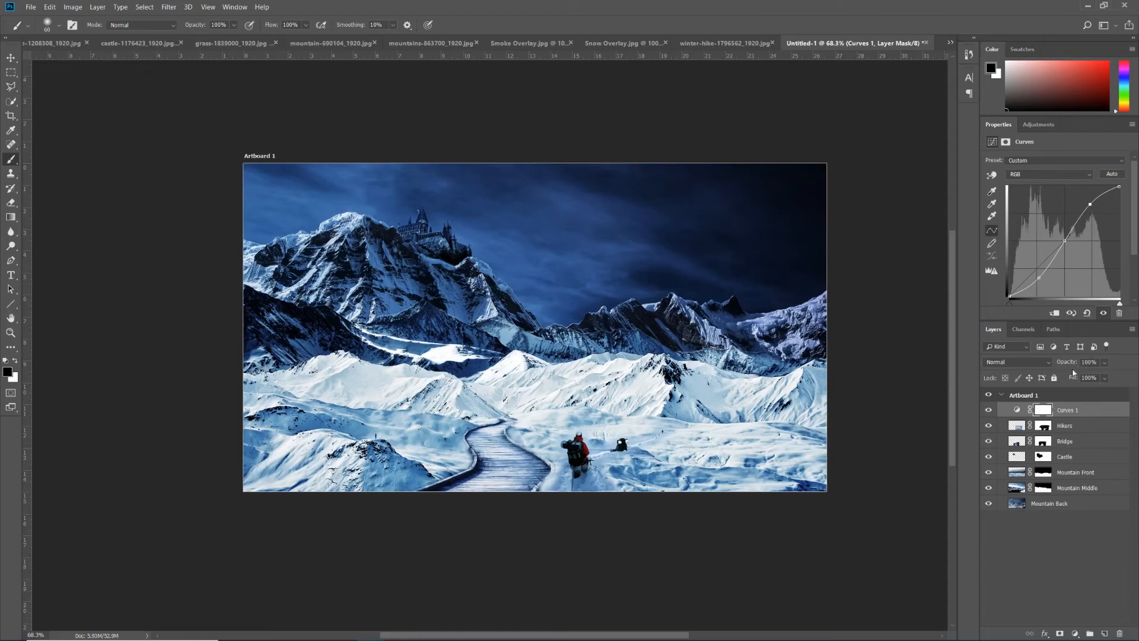
Lower the Curves 1 layer's opacity to 42% and toggle its visibility to compare the scene with and without it.
left_click(1104, 377)
left_click_drag(1117, 378, 1087, 394)
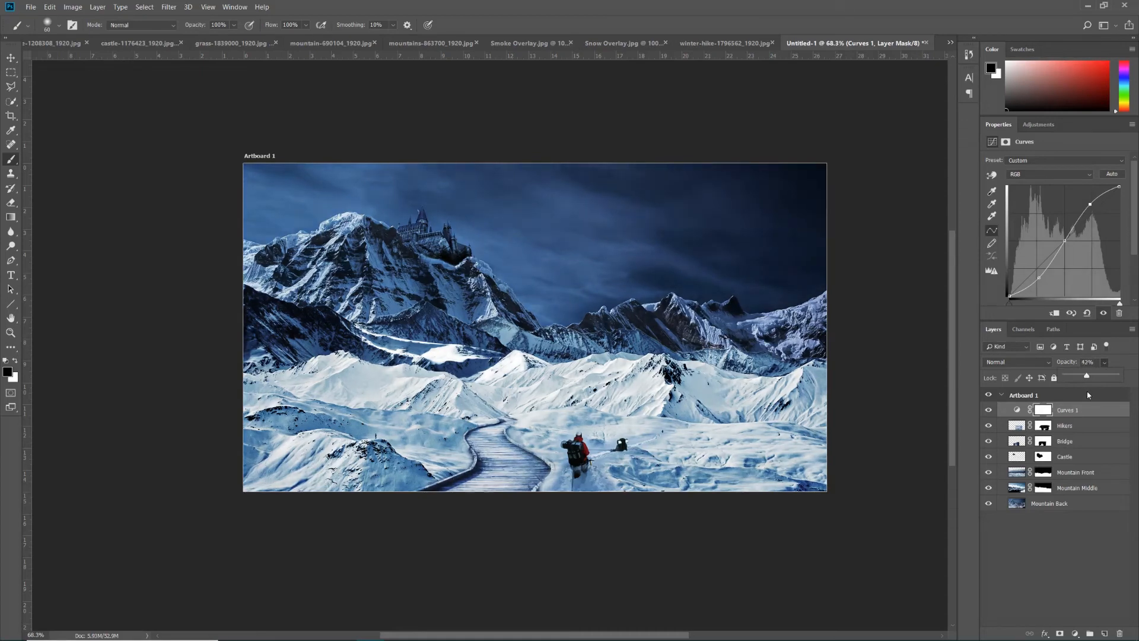
left_click(989, 410)
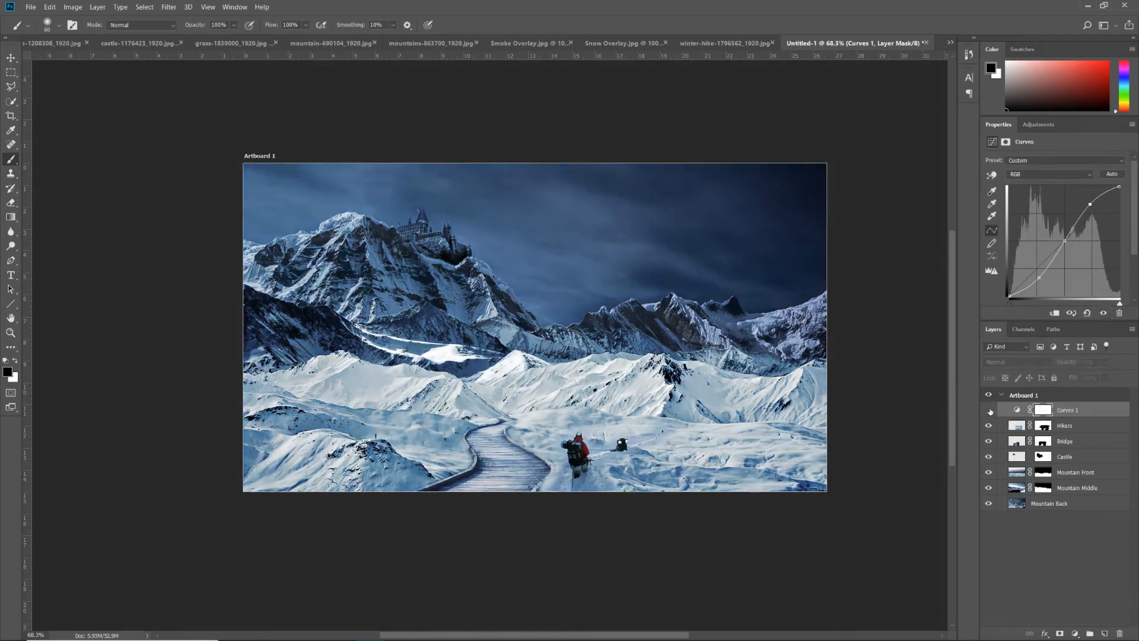
left_click(989, 410)
left_click(989, 410)
left_click(989, 410)
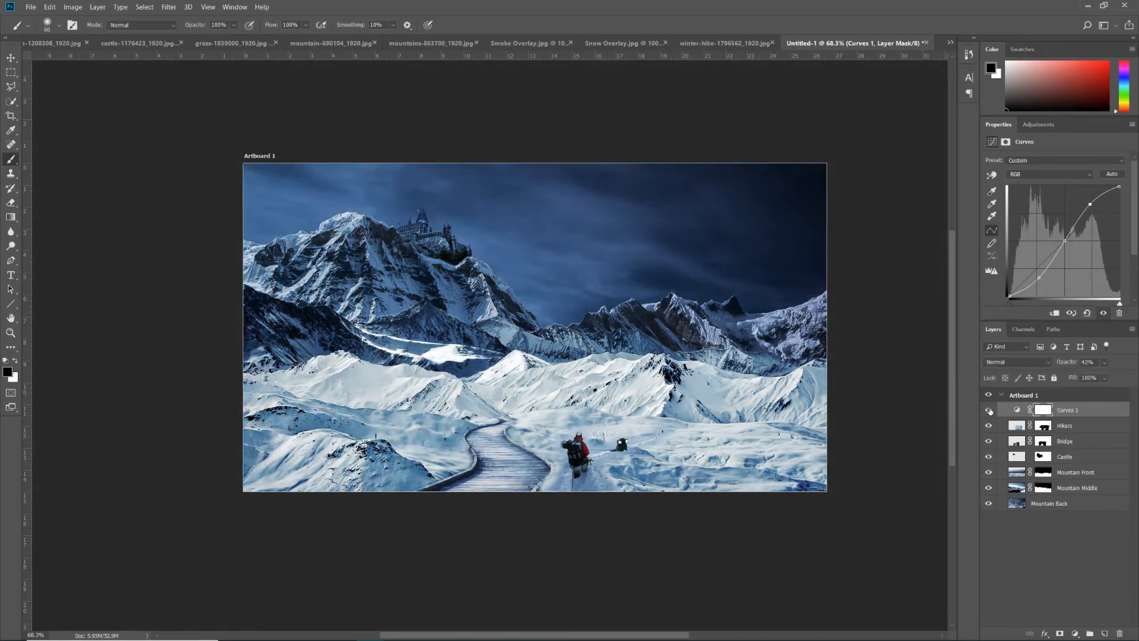
left_click(989, 410)
left_click(988, 410)
Add a Hue/Saturation adjustment layer above Curves 1 and set its saturation to -22.
left_click(97, 7)
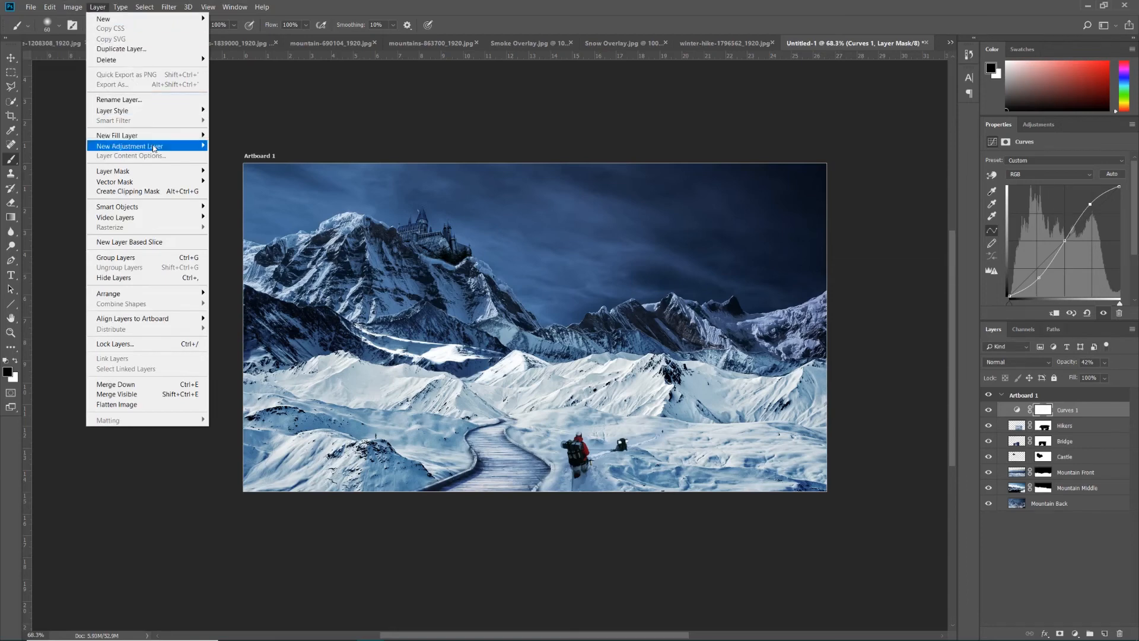
mouse_move(153, 148)
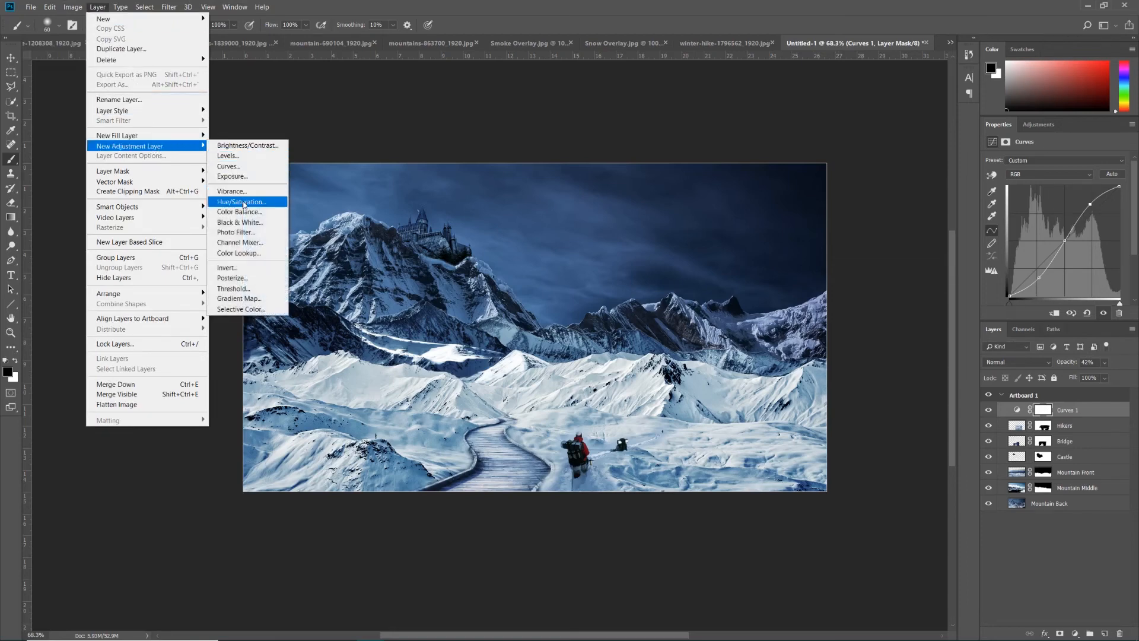
left_click(241, 202)
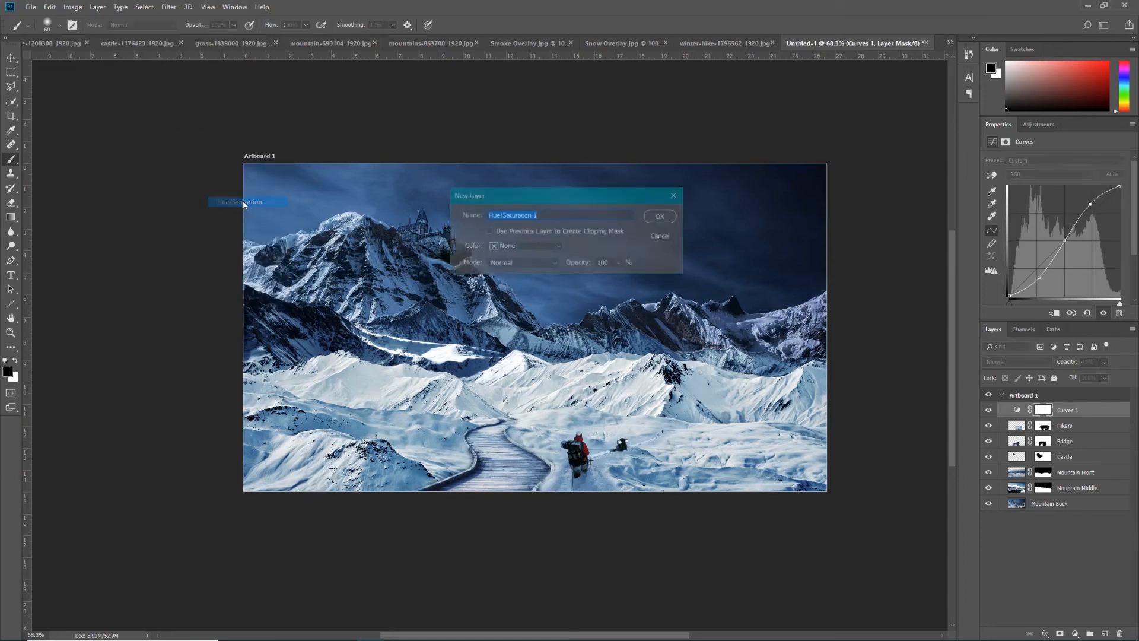
left_click(661, 217)
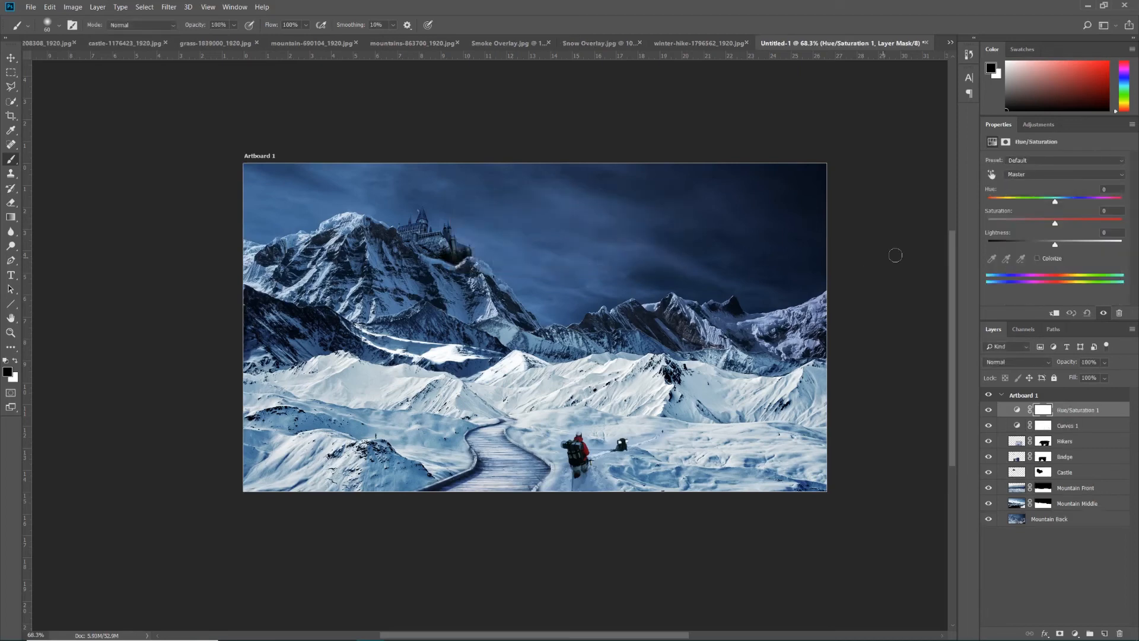
left_click_drag(1057, 226, 1033, 237)
left_click_drag(1038, 229, 1039, 229)
left_click(74, 11)
mouse_move(97, 7)
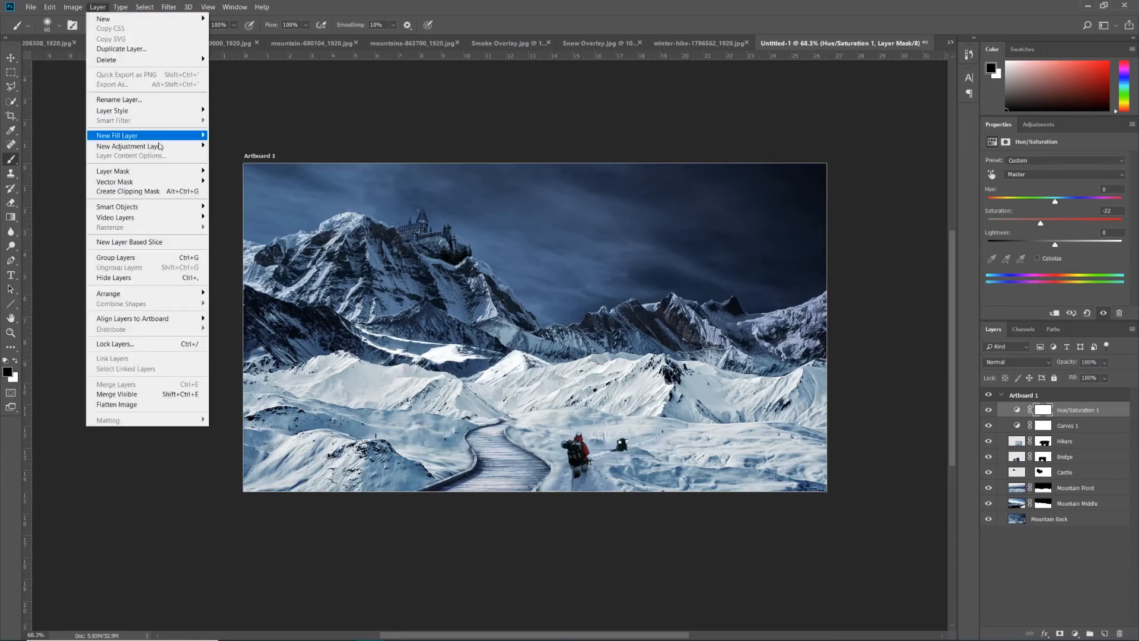
mouse_move(160, 147)
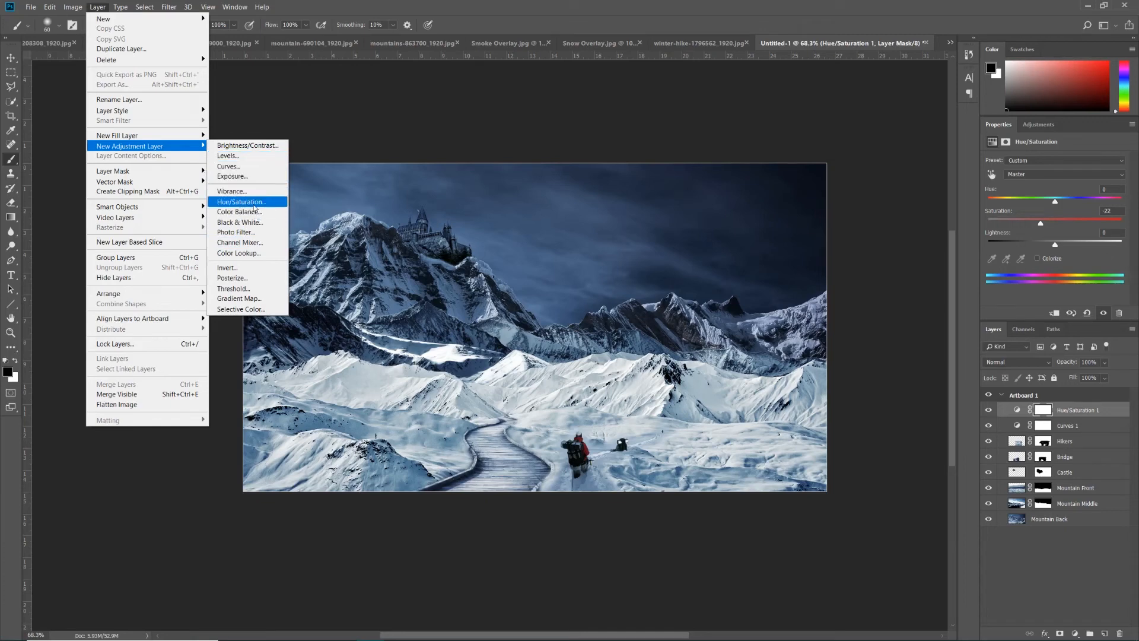
left_click(1076, 578)
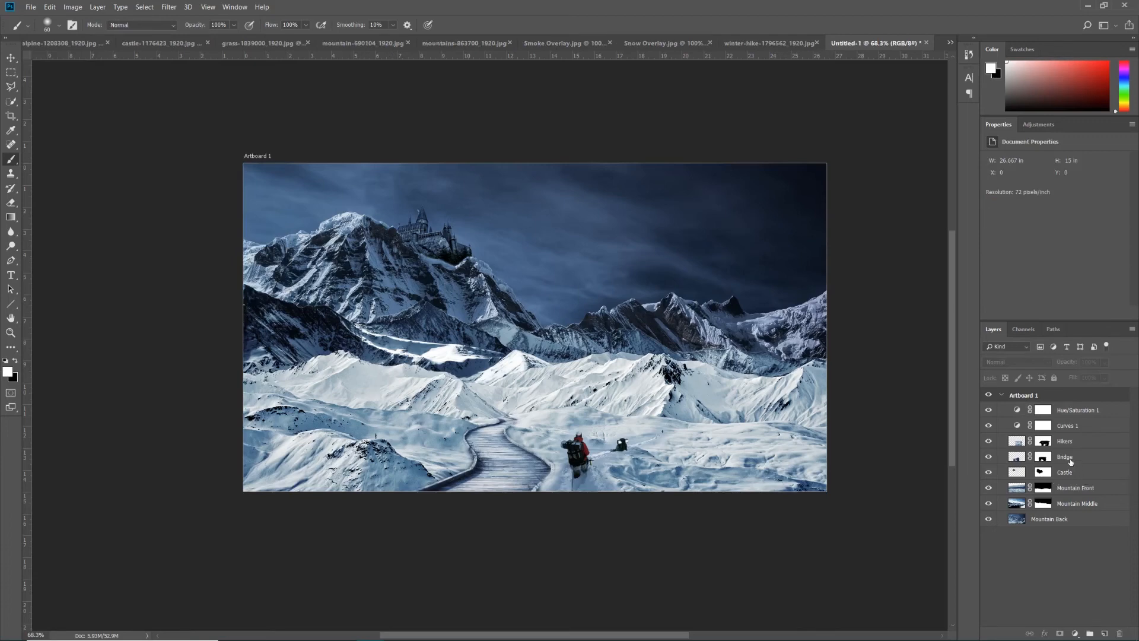
left_click(1069, 409)
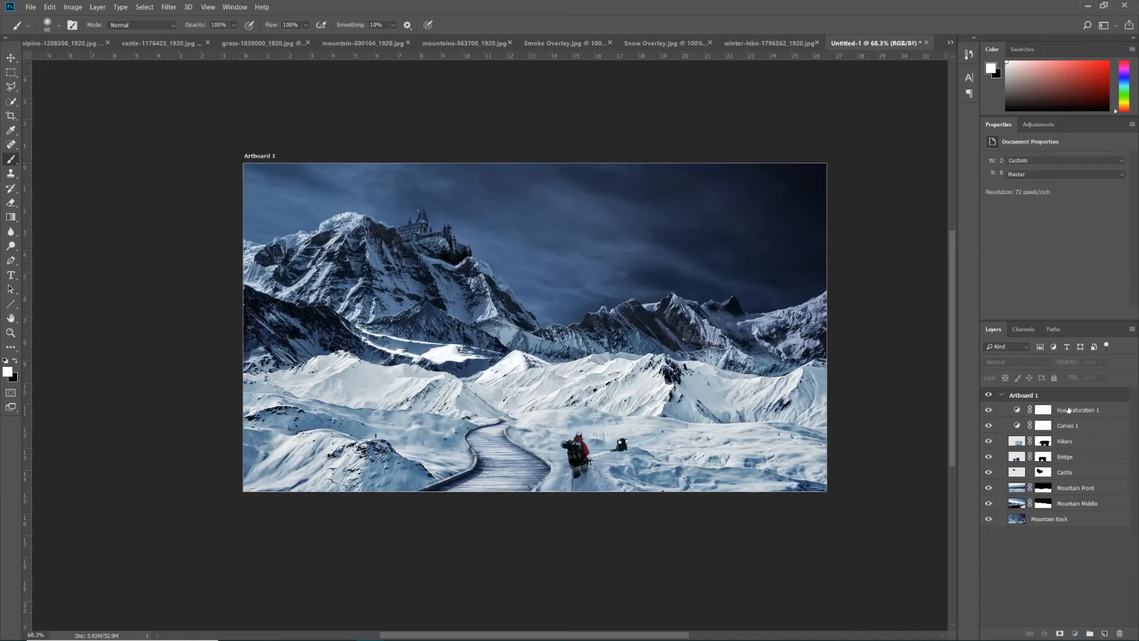
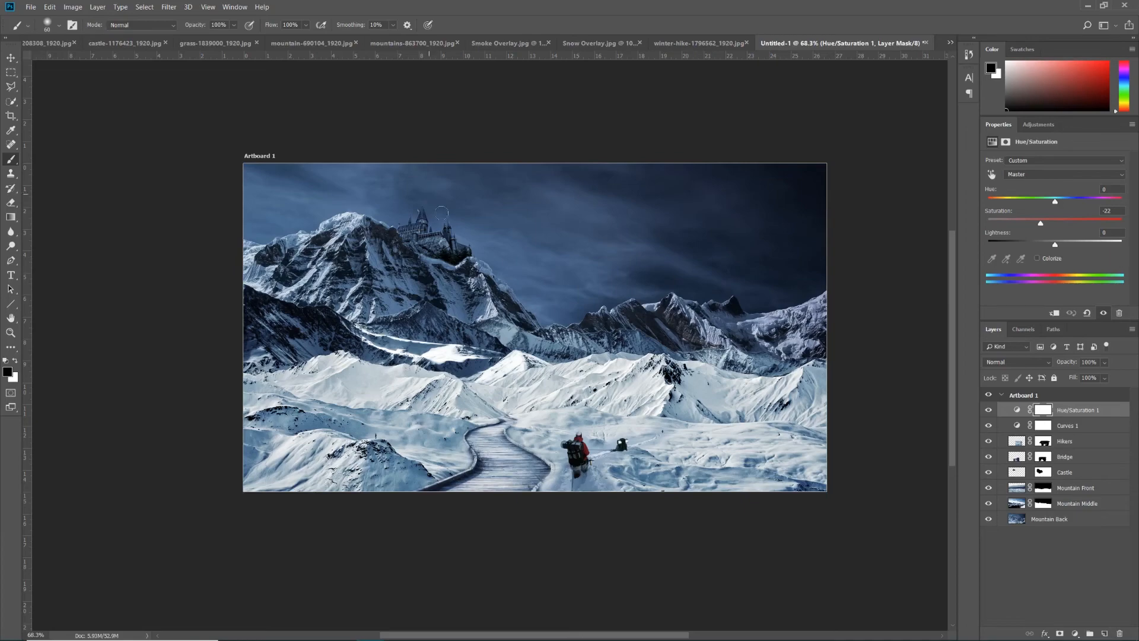
Select the Dodge tool for lightening areas around the castle and mountain.
scroll(427, 191, "up", 5)
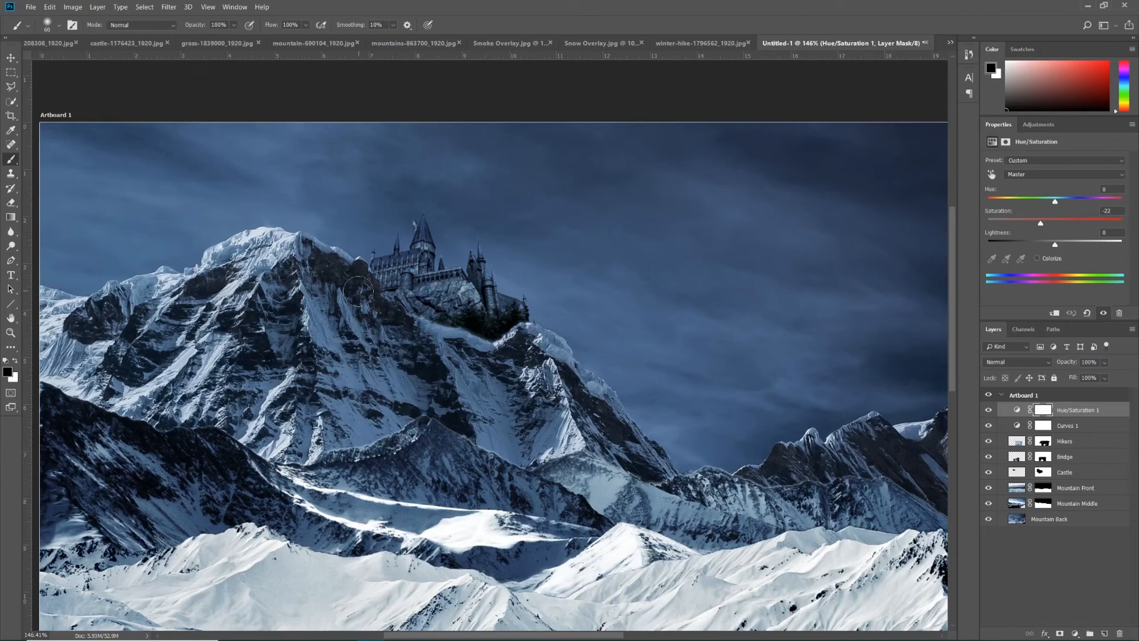
left_click(13, 247)
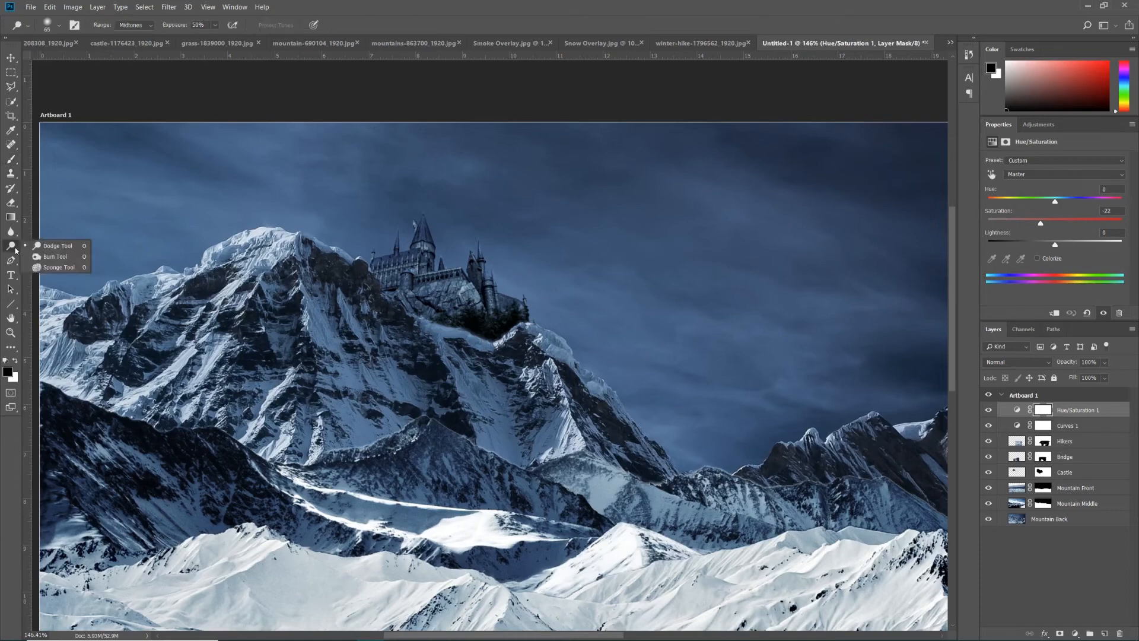
left_click(49, 246)
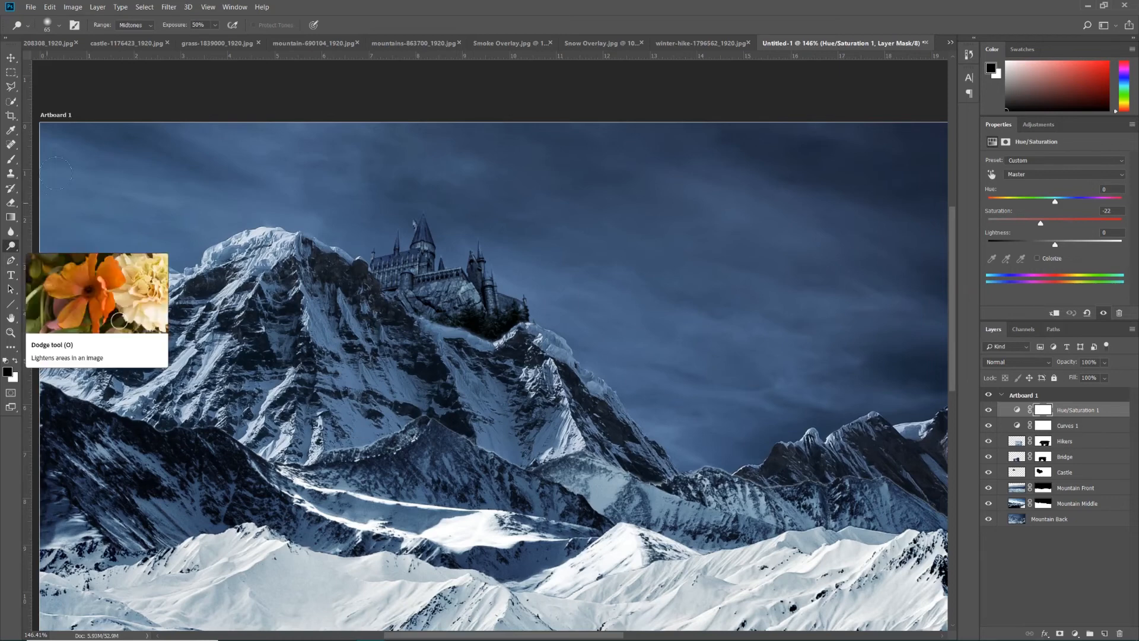
Create a new Overlay-mode layer filled with 50% gray above Hue/Saturation 1, and switch to the Brush tool.
left_click(96, 7)
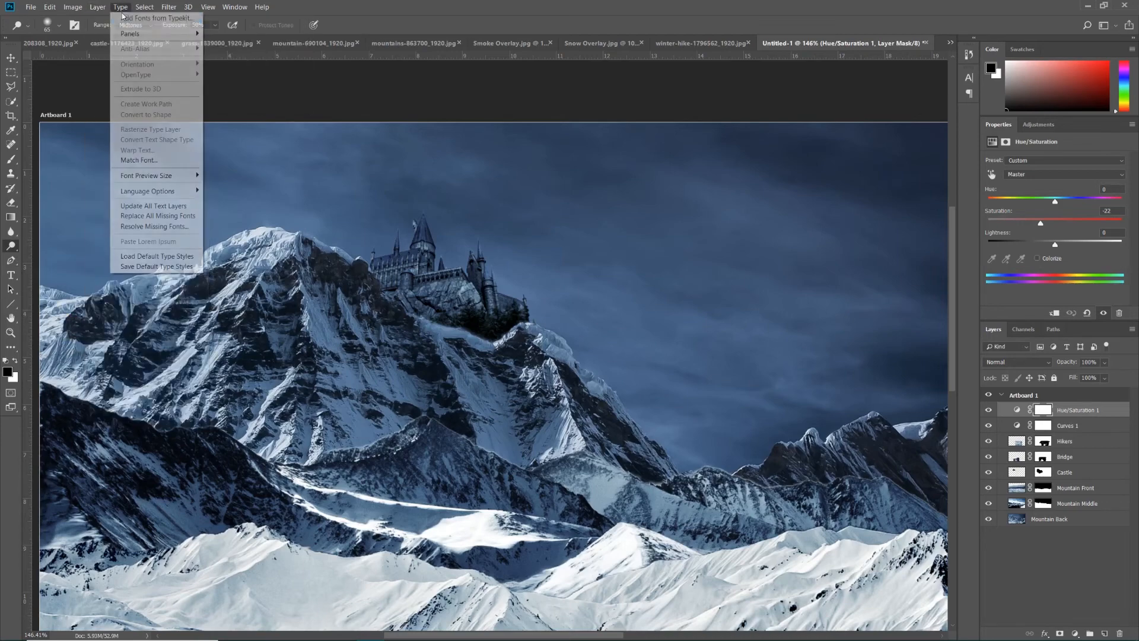
mouse_move(106, 18)
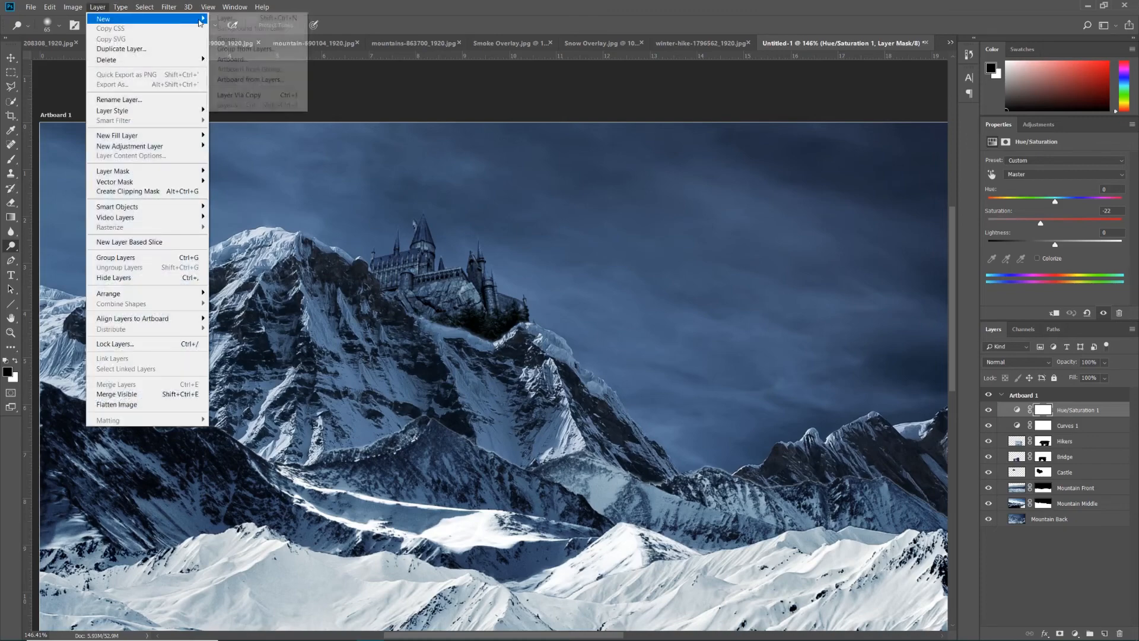
left_click(224, 19)
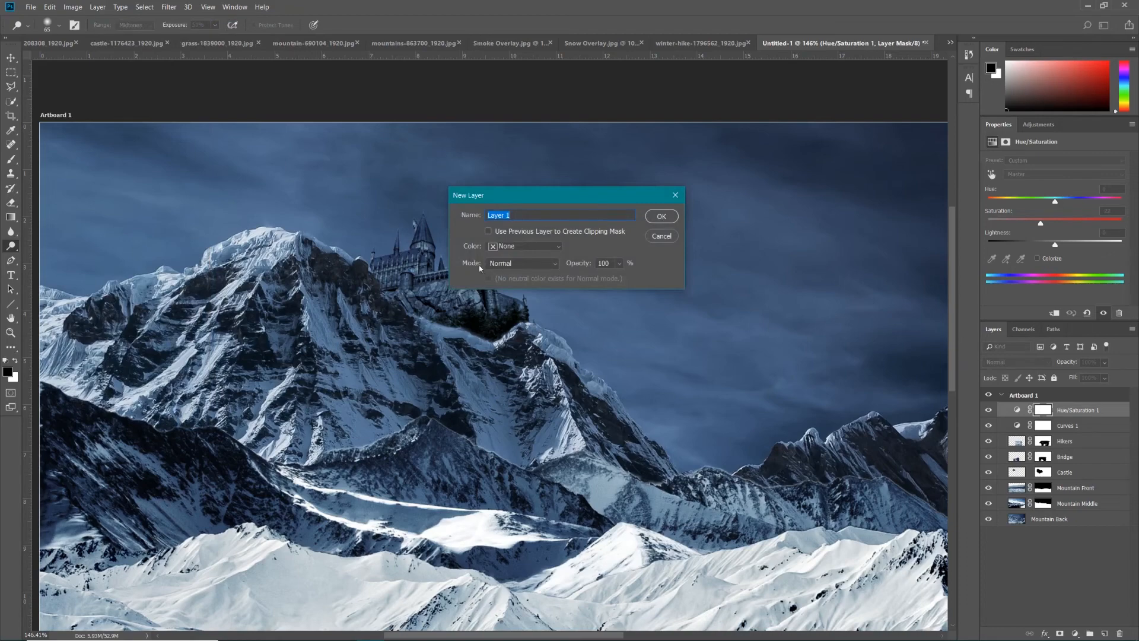
left_click(507, 267)
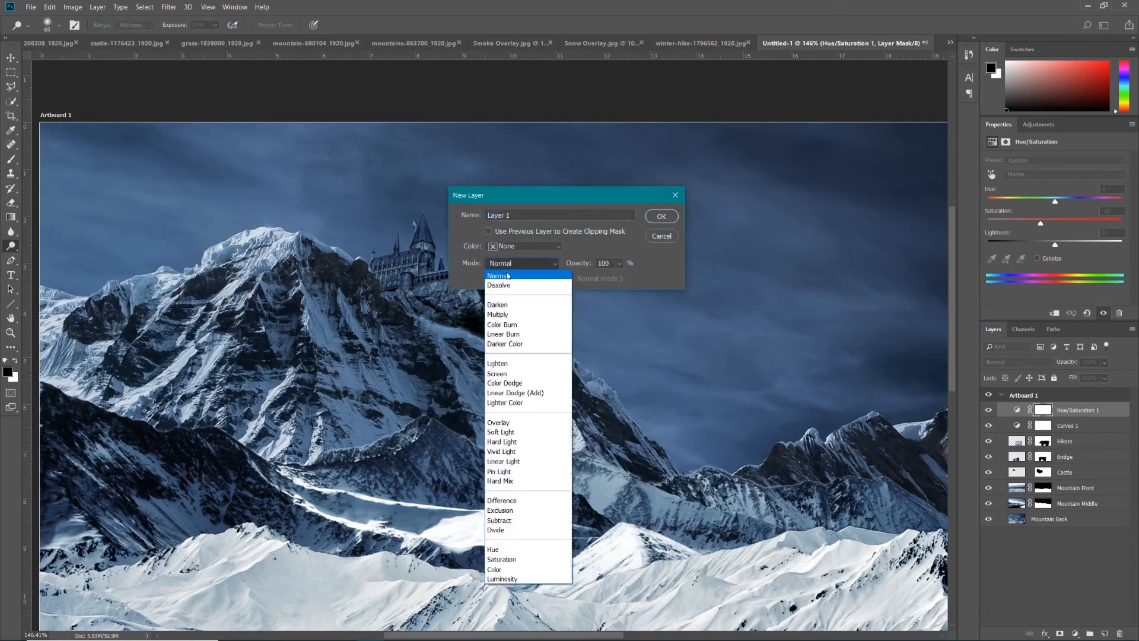
left_click(527, 424)
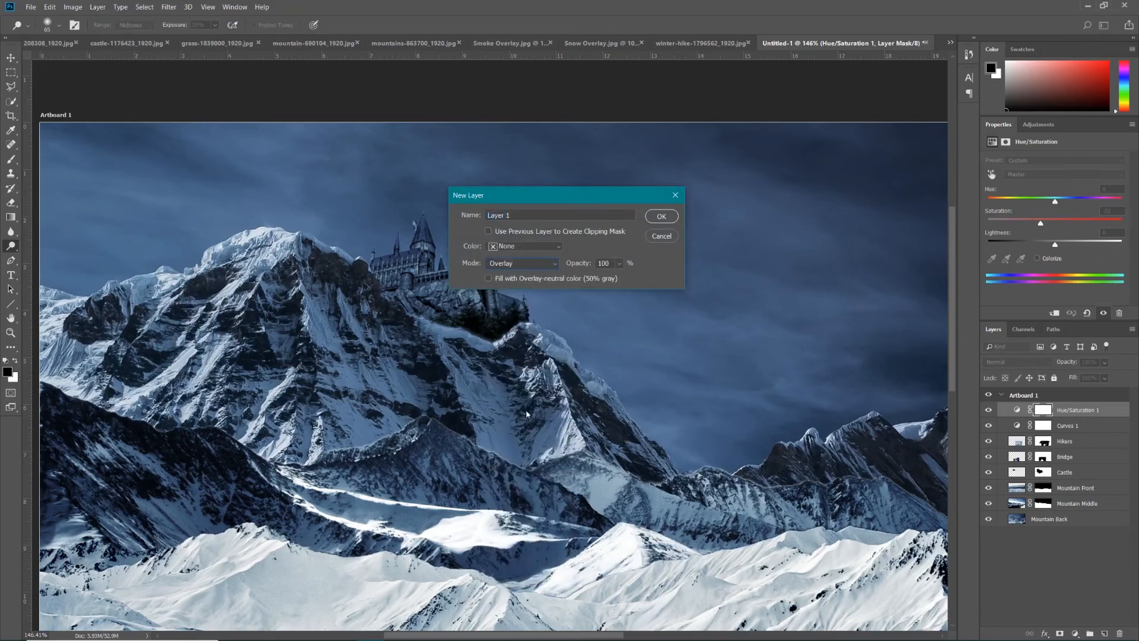
left_click(488, 279)
left_click(662, 216)
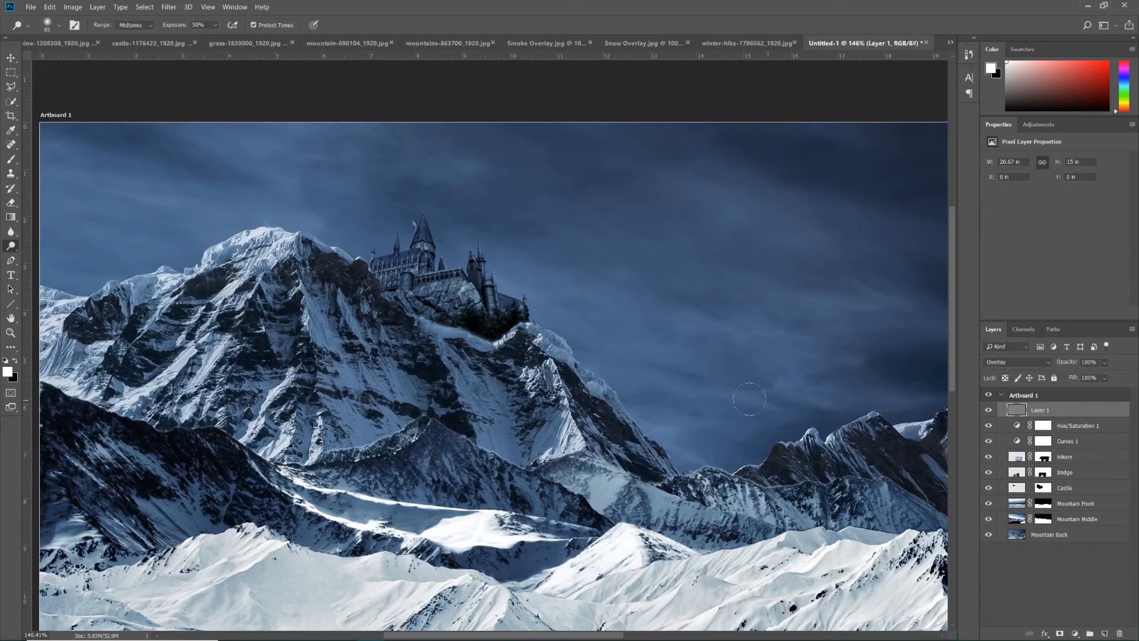
left_click(9, 162)
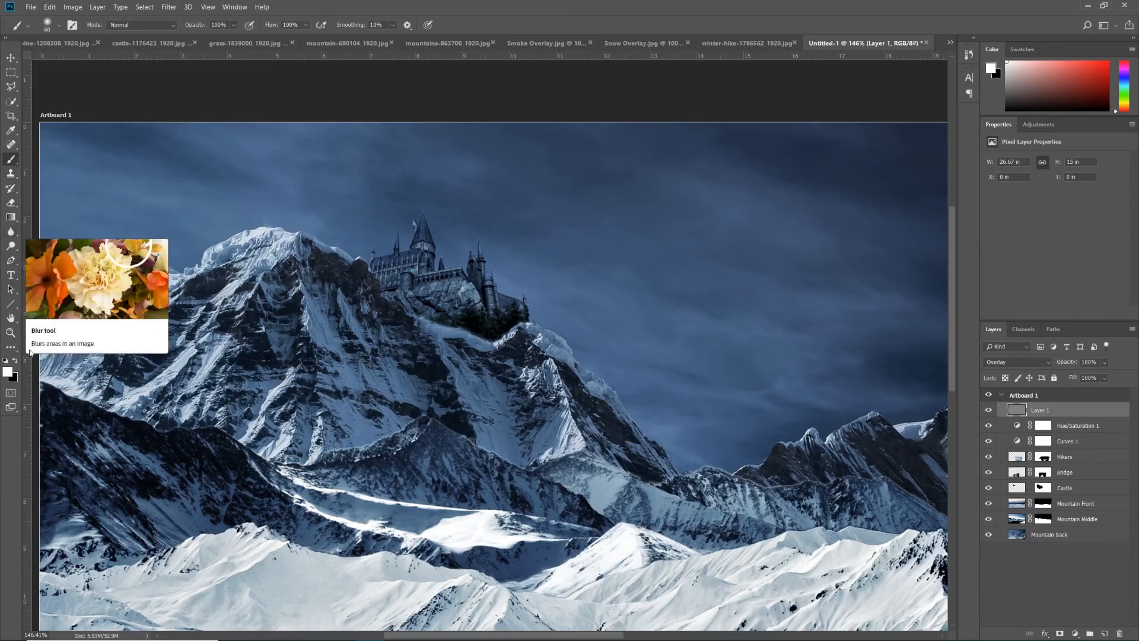
With a 25 px soft black brush on Layer 1, paint shadow along the castle's base and the rocks beneath it.
left_click(14, 361)
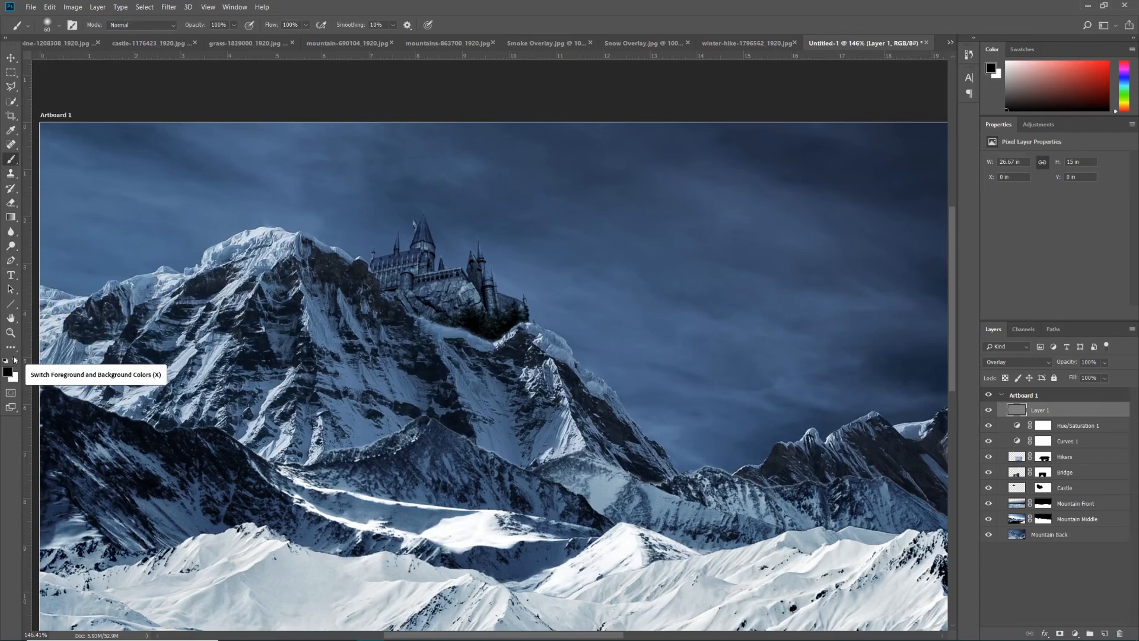
scroll(409, 258, "up", 1)
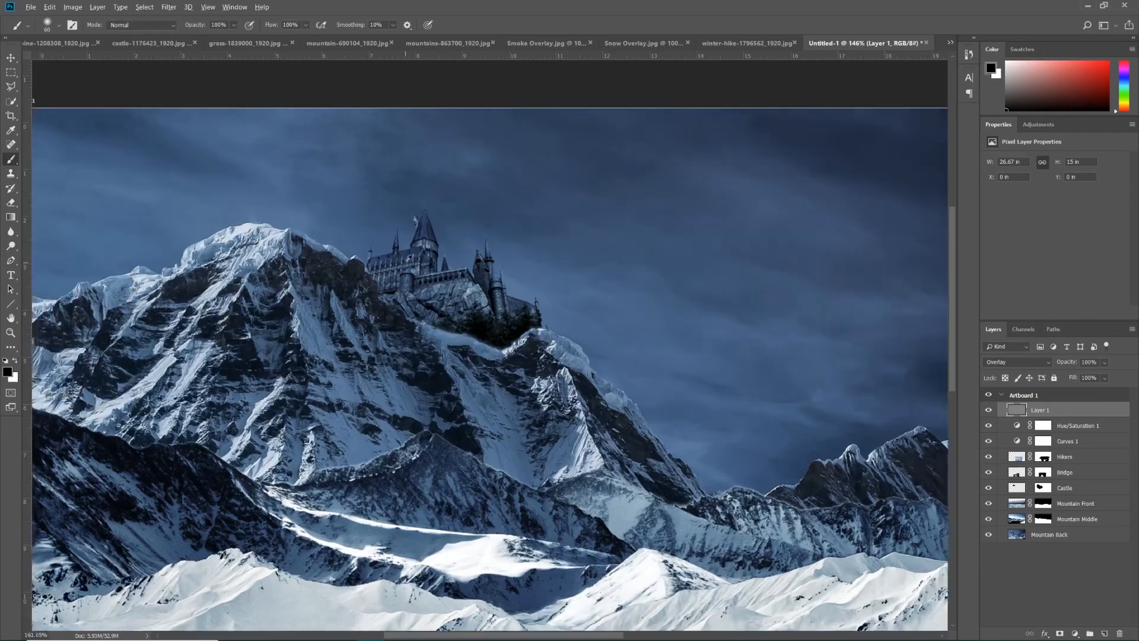
scroll(408, 258, "up", 3)
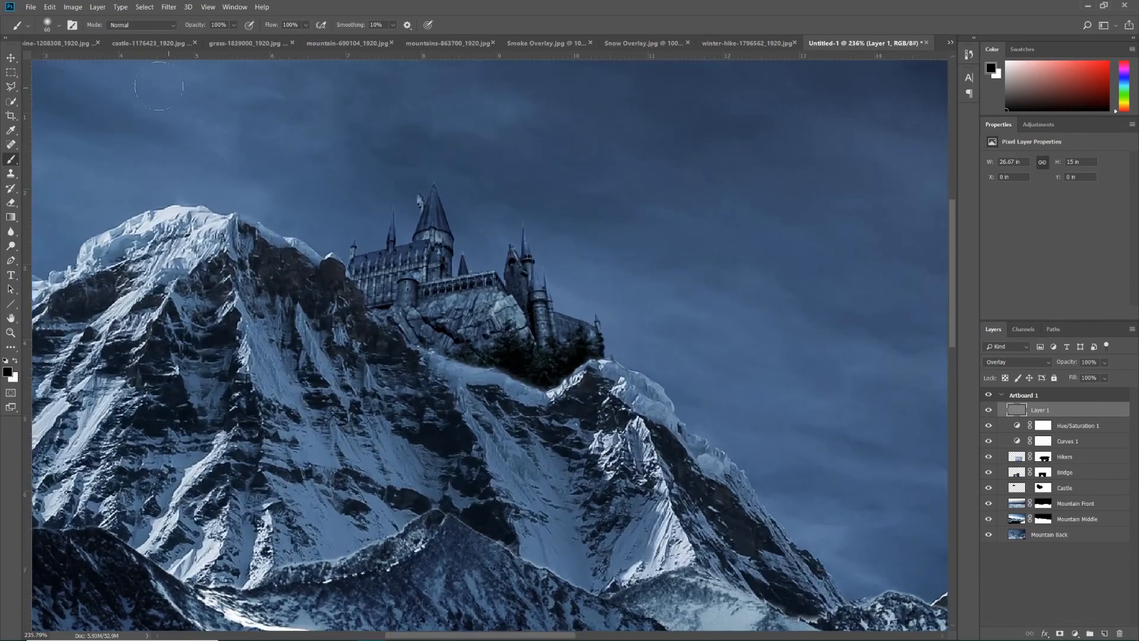
left_click(59, 25)
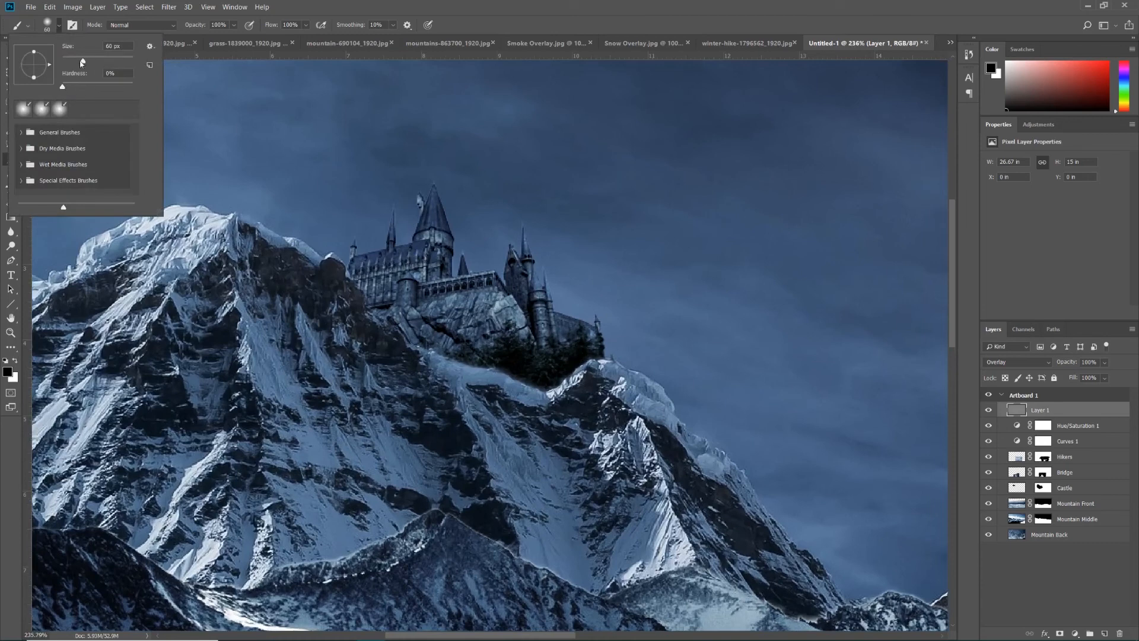
mouse_move(82, 61)
left_mouse_down()
mouse_move(50, 48)
mouse_move(71, 61)
left_mouse_up()
left_click(60, 26)
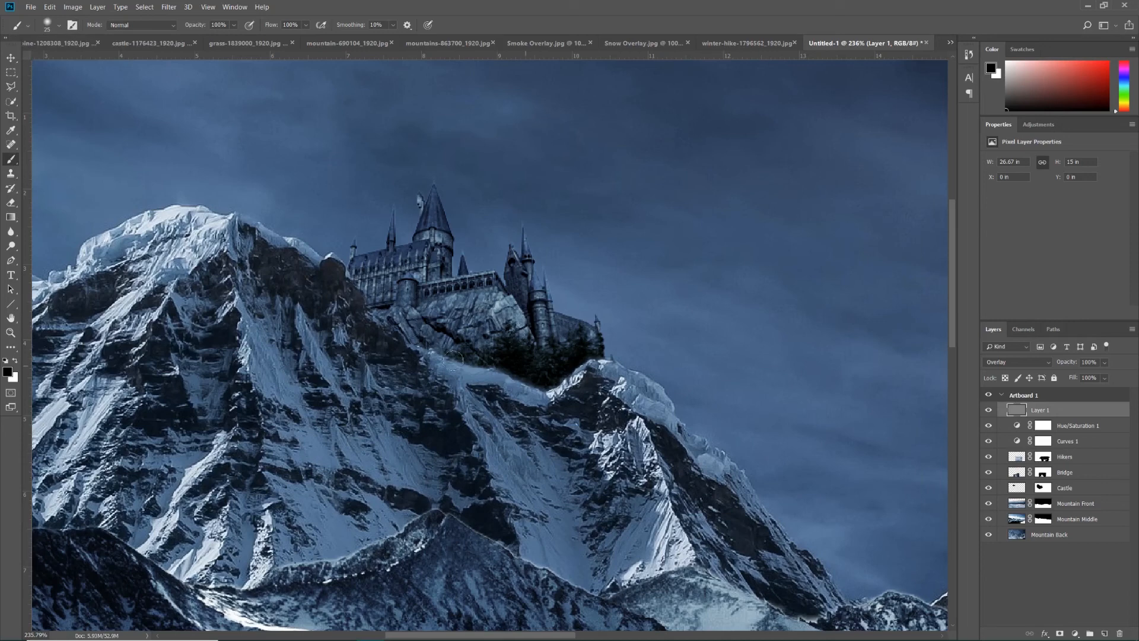
mouse_move(356, 277)
left_mouse_down()
mouse_move(383, 316)
mouse_move(464, 358)
mouse_move(548, 377)
mouse_move(591, 349)
mouse_move(460, 347)
mouse_move(390, 307)
mouse_move(352, 264)
left_mouse_up()
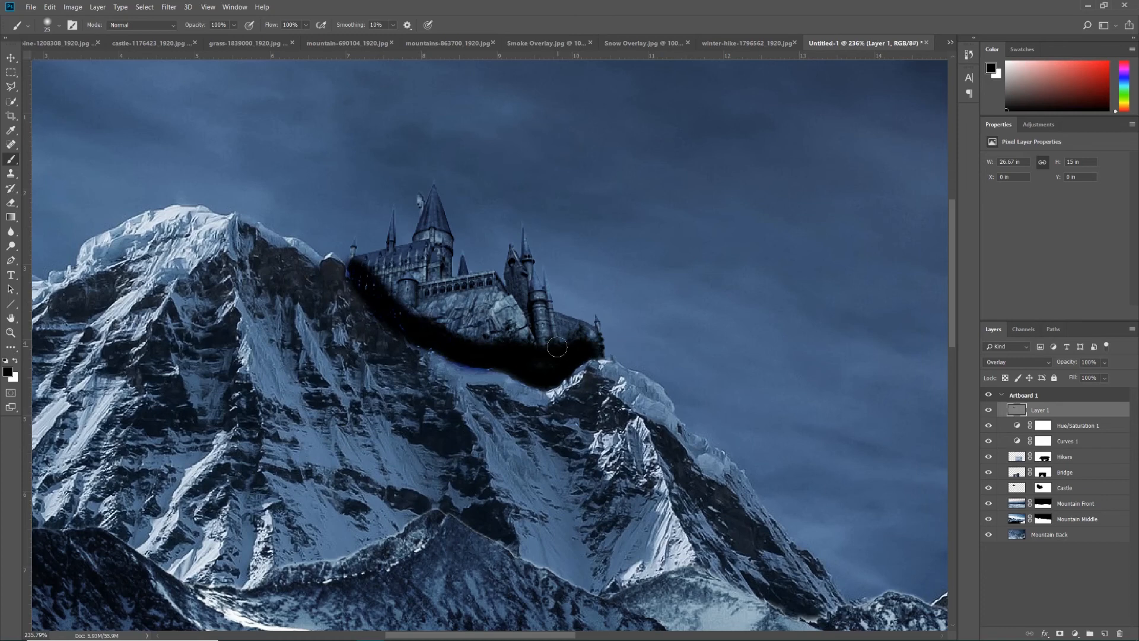
Lower Layer 1's opacity to 27% and toggle its visibility to compare the castle shadow with and without it.
left_click(1105, 363)
mouse_move(1118, 380)
left_mouse_down()
mouse_move(1069, 379)
mouse_move(1079, 377)
left_mouse_up()
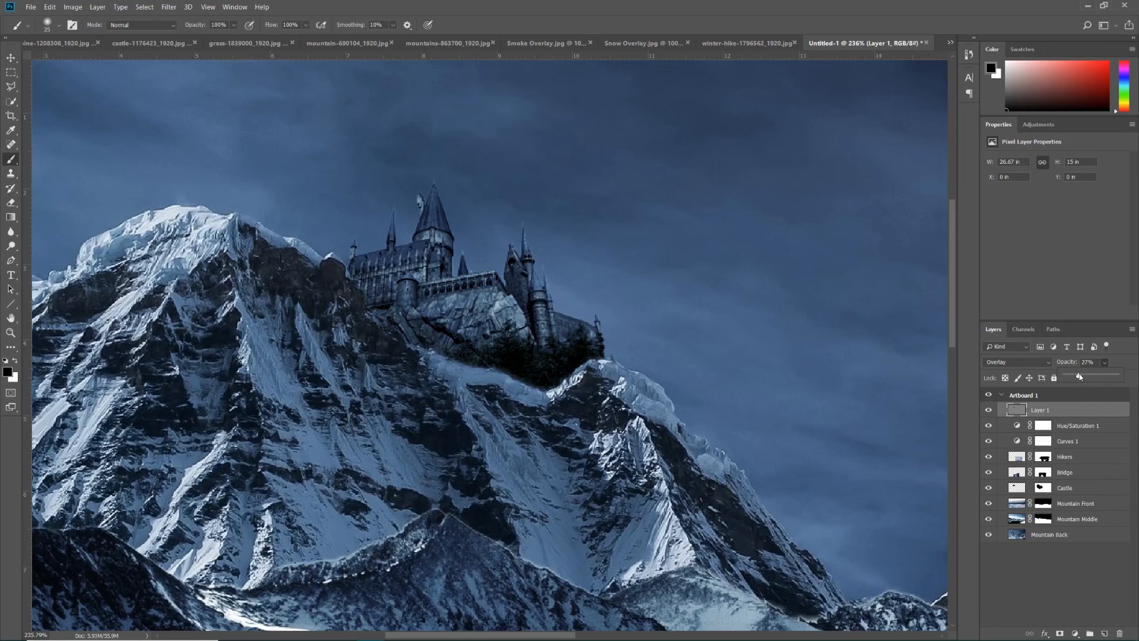
left_click(989, 411)
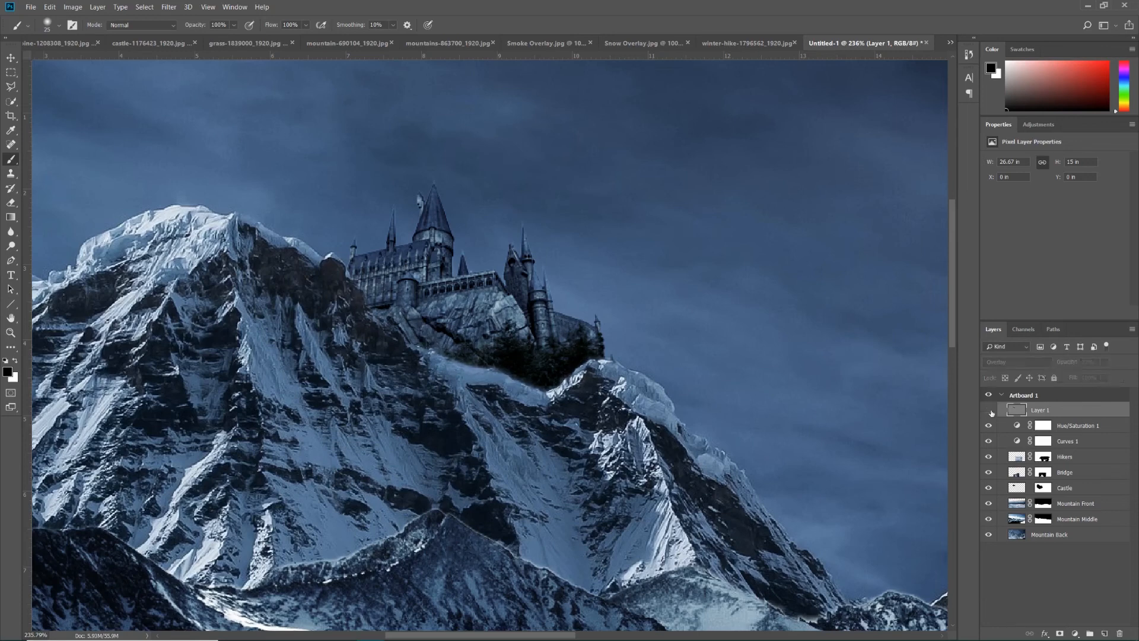
left_click(990, 411)
left_click(989, 411)
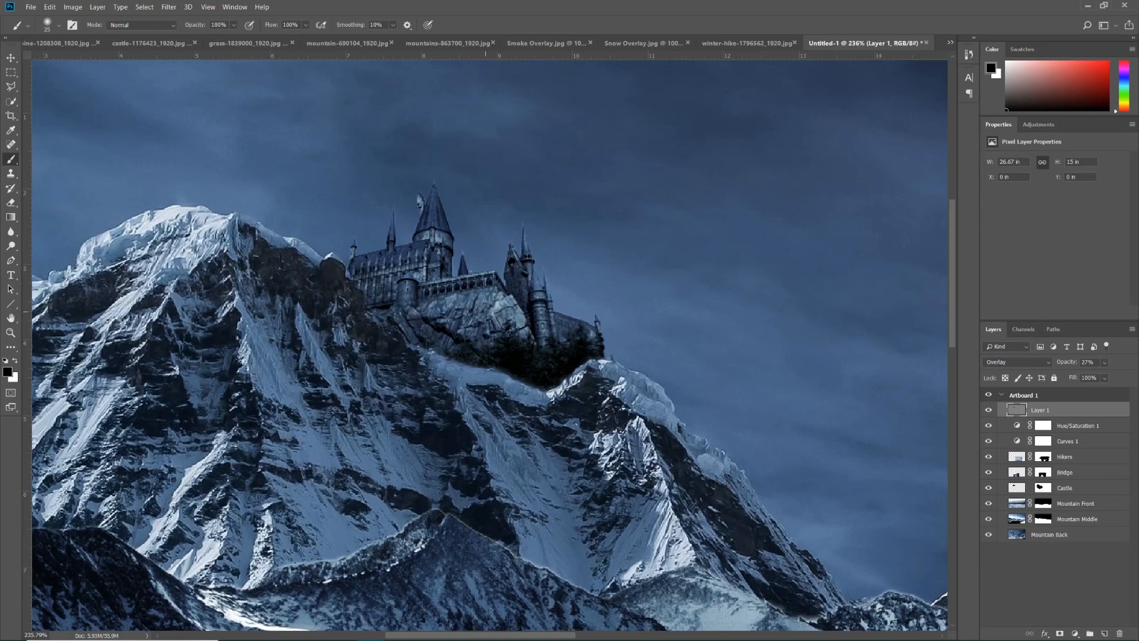
Create a second Overlay-mode layer filled with 50% gray above Layer 1.
left_click(98, 7)
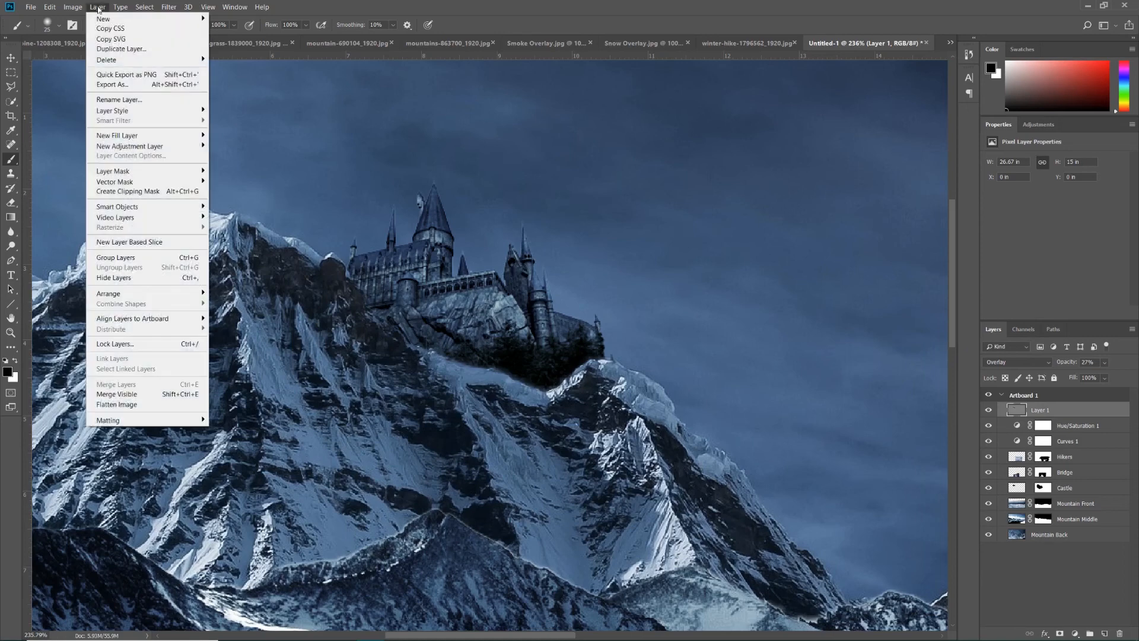
mouse_move(108, 21)
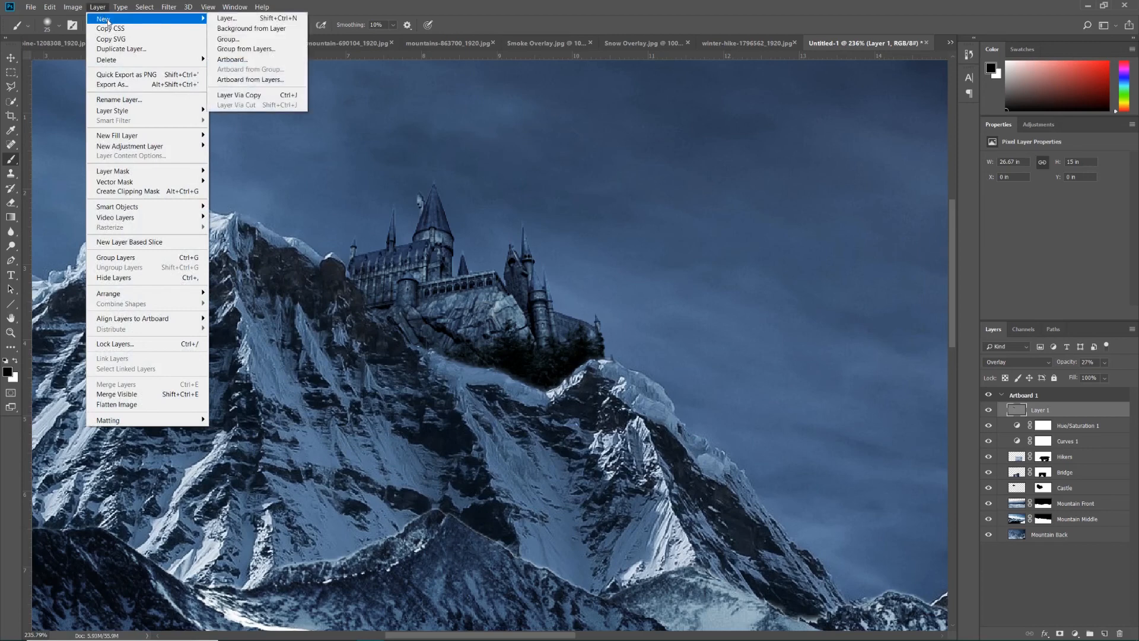
left_click(232, 22)
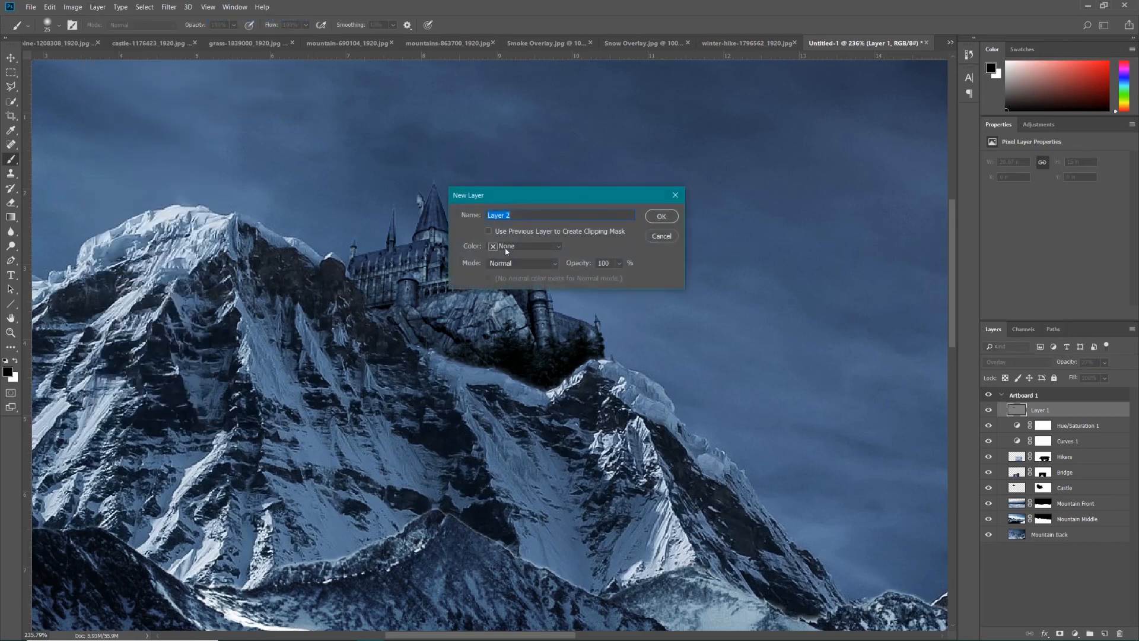
left_click(521, 263)
left_click(519, 427)
left_click(488, 278)
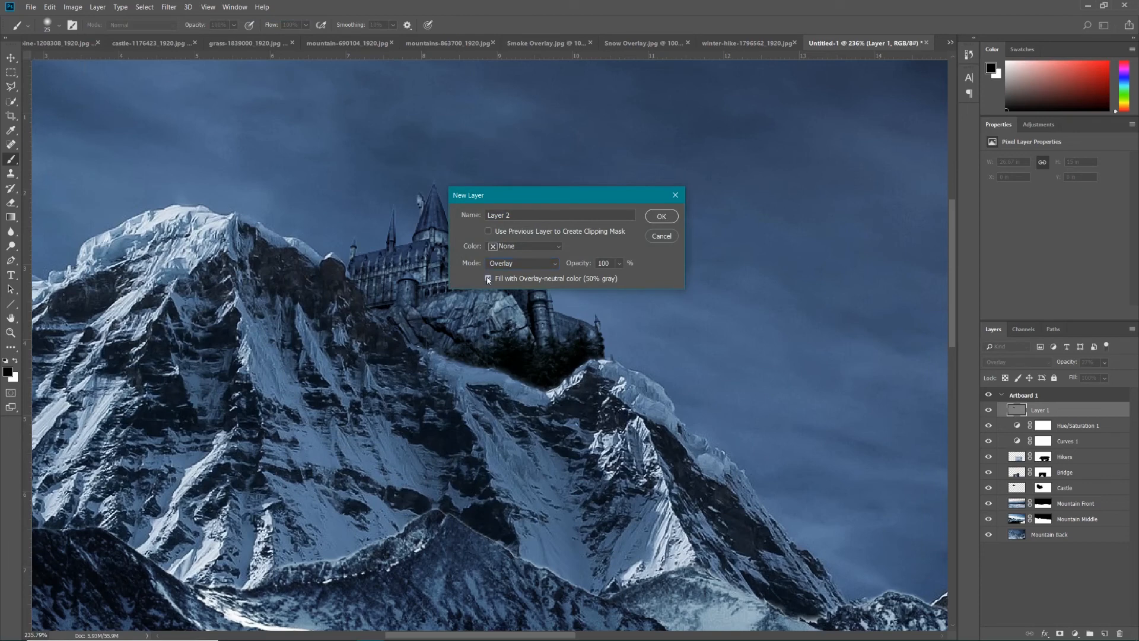
left_click(661, 216)
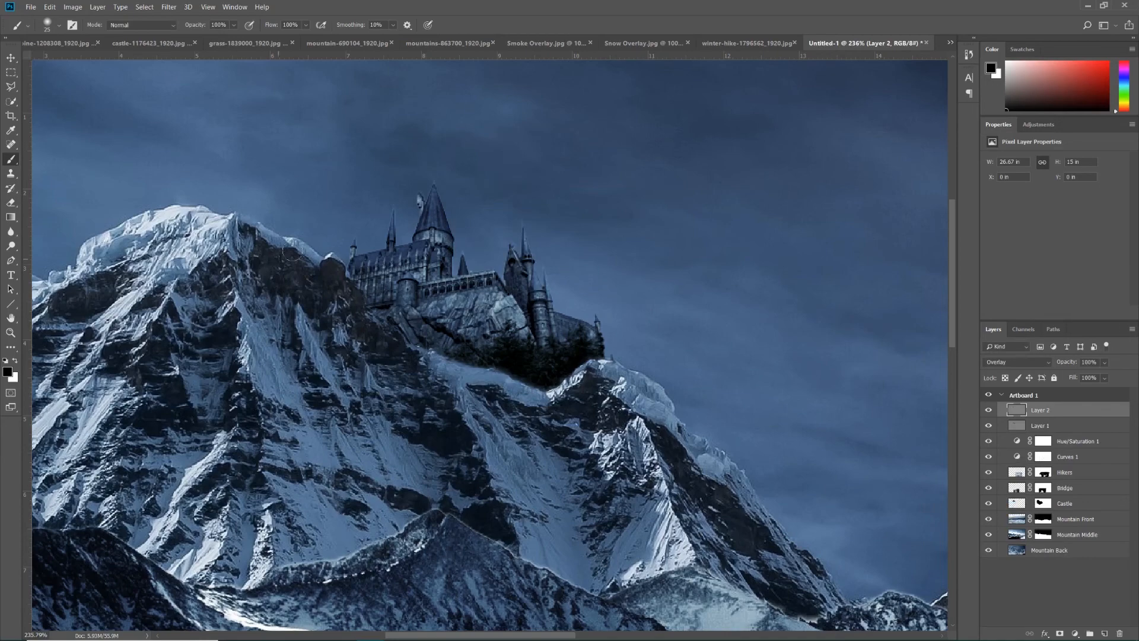
With a smaller white brush, paint highlights on the castle's main conical tower roof and the tall thin spire beside it.
scroll(368, 262, "up", 3)
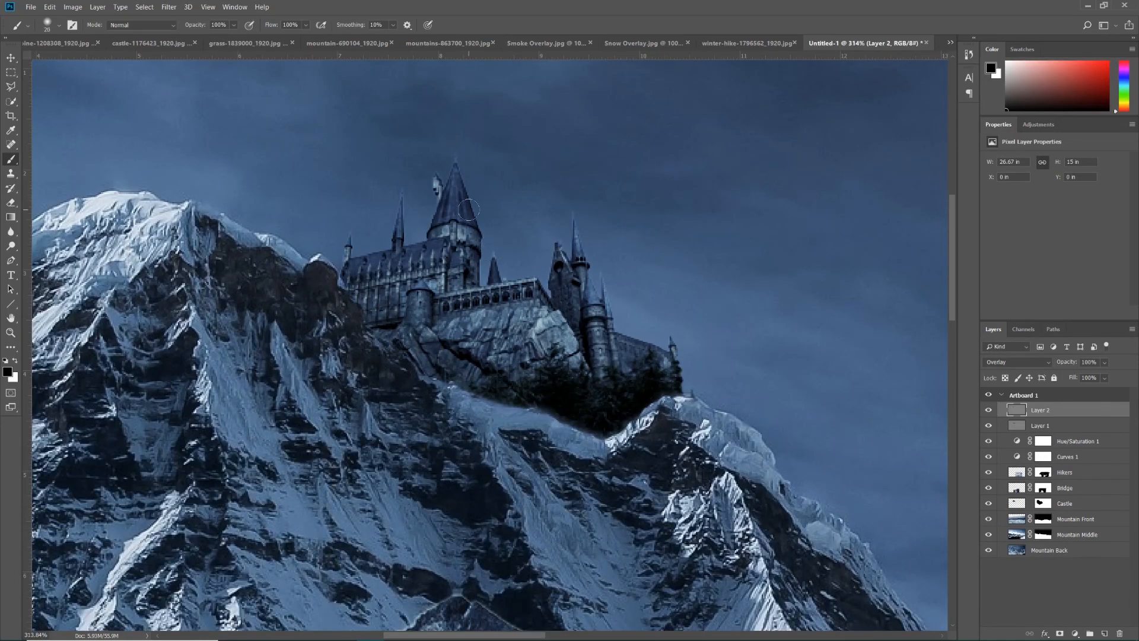
key("bracketleft")
key("bracketleft")
key("bracketleft")
key("x")
mouse_move(457, 171)
left_mouse_down()
mouse_move(435, 235)
mouse_move(443, 220)
left_mouse_up()
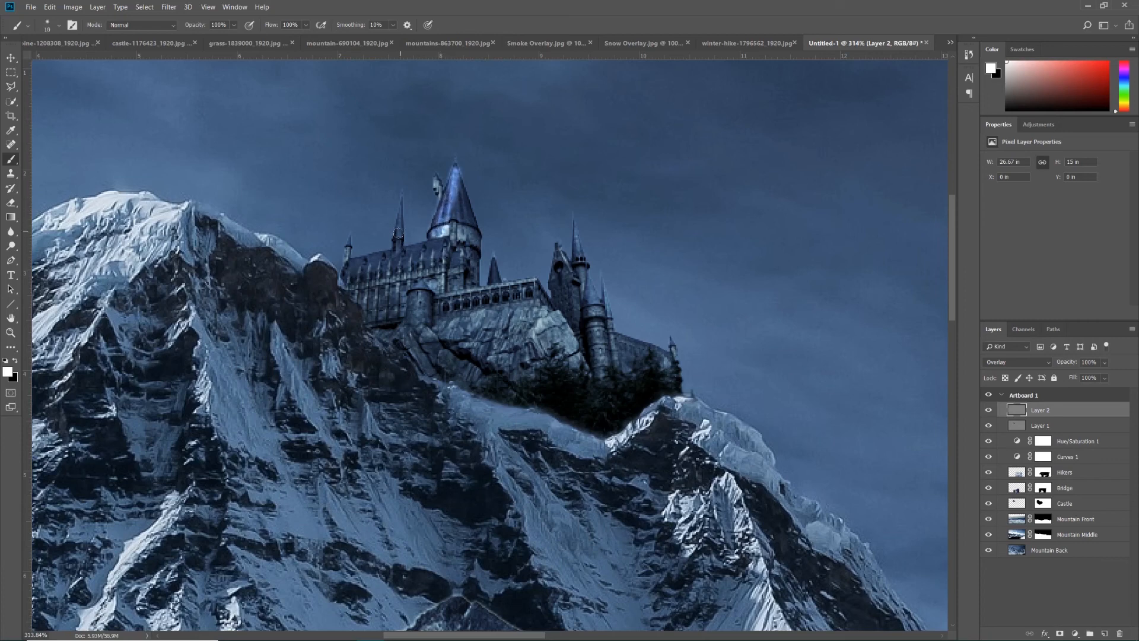
left_click_drag(403, 198, 396, 239)
Paint fine white highlights on the castle's leftmost turret, the thin spire's edge and the small pinnacle beside the main tower.
scroll(345, 232, "up", 4)
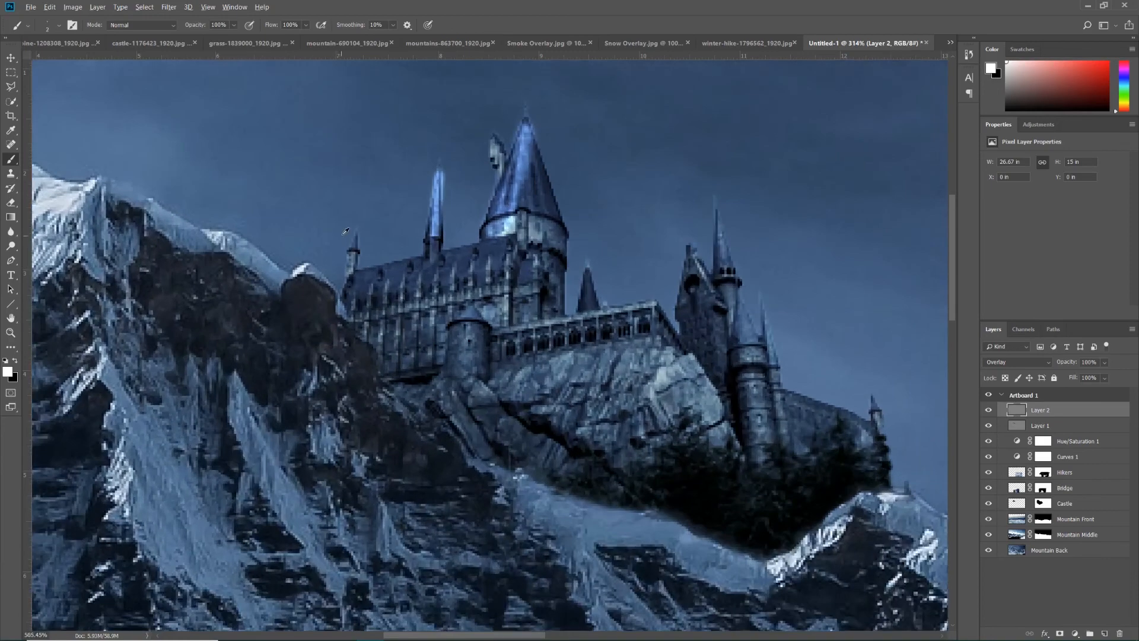
left_click_drag(357, 243, 361, 234)
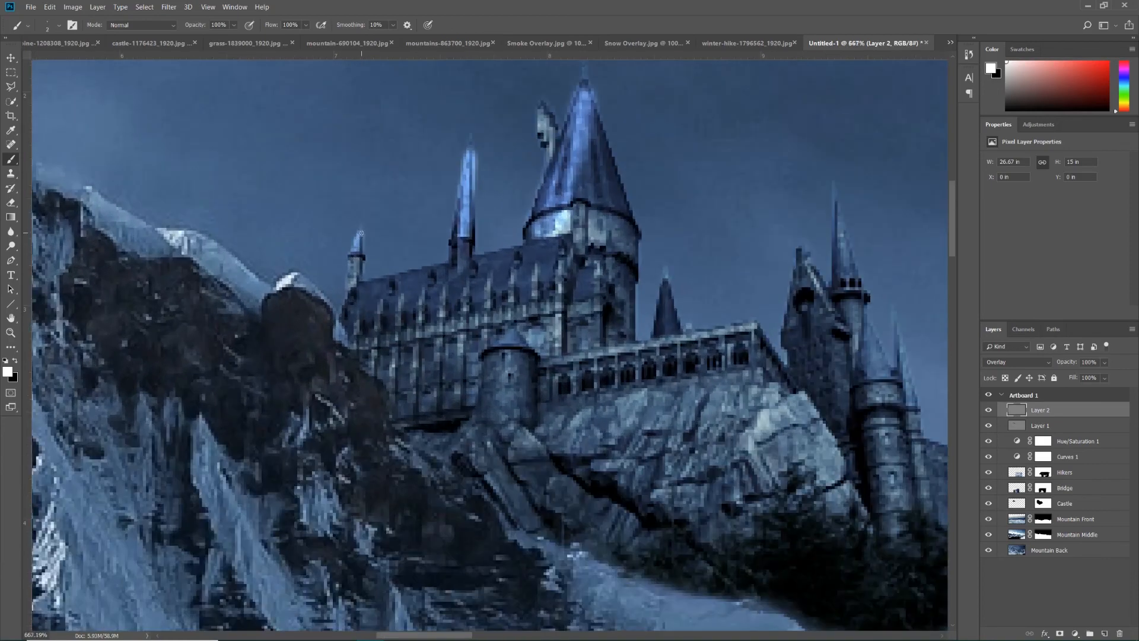
left_click_drag(459, 206, 456, 229)
left_click_drag(541, 108, 543, 137)
Enlarge the white brush and paint highlights across the great hall's roof and the round turret below it.
left_click_drag(451, 297, 386, 260)
key("]")
key("]")
key("]")
key("]")
key("]")
key("]")
key("]")
mouse_move(305, 289)
left_mouse_down()
mouse_move(385, 241)
mouse_move(486, 225)
mouse_move(428, 264)
left_mouse_up()
key("[")
left_click_drag(444, 301, 428, 375)
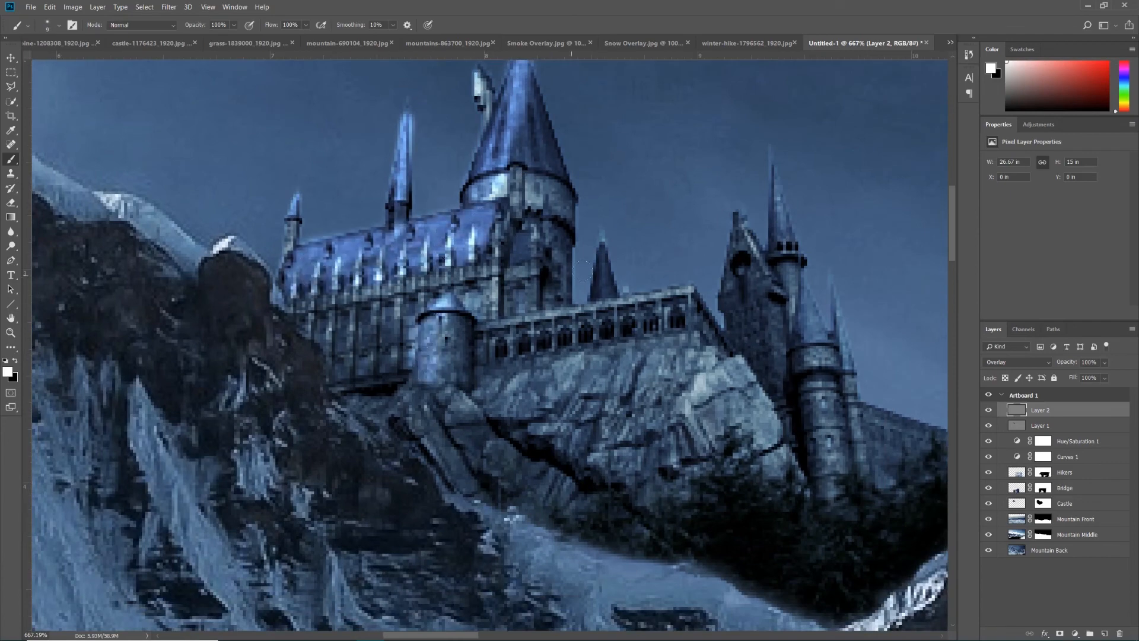
Paint white highlights on the gabled tower and the narrow spires at the castle's right end, using a finer brush for the spires.
mouse_move(740, 234)
left_mouse_down()
mouse_move(744, 344)
mouse_move(759, 305)
left_mouse_up()
key("[")
key("[")
key("[")
key("[")
key("[")
left_click_drag(771, 167, 782, 255)
left_click_drag(804, 347, 801, 286)
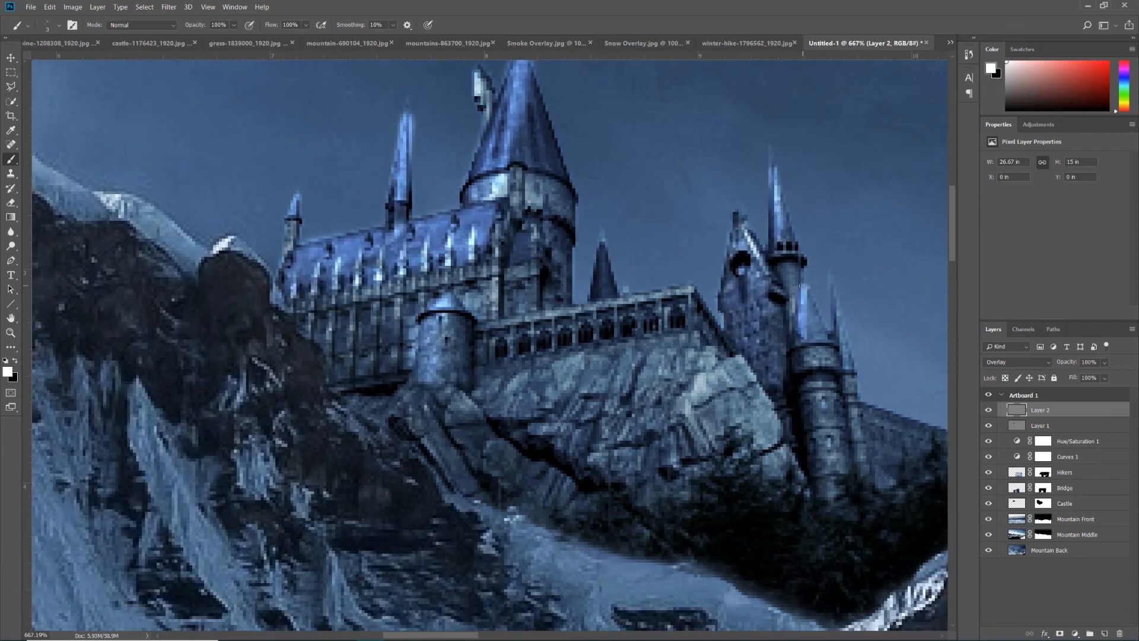
Switch to a larger black brush and paint shadows on the great hall's wall, the round turret and the main tower's right side.
left_click(16, 359)
key("]")
key("]")
key("]")
key("]")
key("]")
key("]")
mouse_move(309, 320)
left_mouse_down()
mouse_move(328, 342)
mouse_move(391, 315)
mouse_move(392, 347)
mouse_move(460, 356)
left_mouse_up()
scroll(511, 163, "up", 3)
mouse_move(529, 181)
left_mouse_down()
mouse_move(528, 278)
mouse_move(558, 373)
mouse_move(550, 332)
left_mouse_up()
With a reduced black brush, shade the right edges of the tall thin spire and the leftmost turret.
key("[")
key("[")
key("[")
key("[")
key("[")
key("[")
key("[")
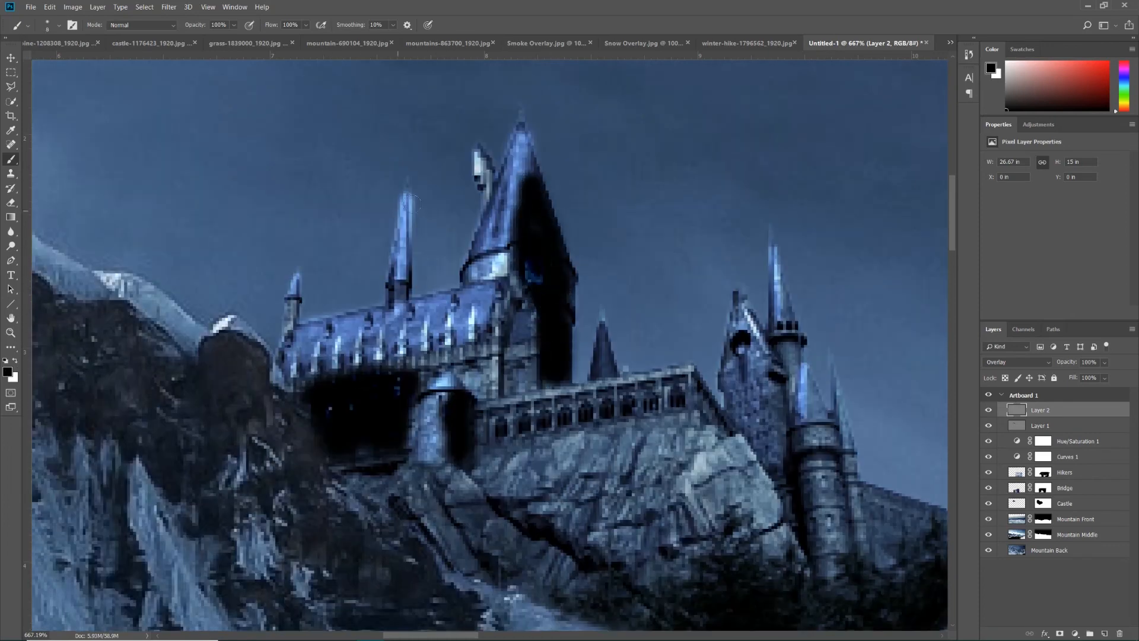
mouse_move(408, 190)
left_mouse_down()
mouse_move(406, 300)
mouse_move(403, 281)
left_mouse_up()
left_click_drag(299, 278, 294, 319)
Slightly enlarge the black brush and paint shadows down the shaded sides of the gabled tower and the right-hand towers.
key("]")
key("]")
key("]")
key("]")
mouse_move(752, 311)
left_mouse_down()
mouse_move(778, 358)
mouse_move(786, 504)
left_mouse_up()
left_click_drag(811, 384, 850, 576)
Paint the sloping wall at the castle's far right black with a larger brush to put it in shadow.
mouse_move(850, 577)
left_mouse_down()
mouse_move(825, 428)
mouse_move(630, 363)
left_mouse_up()
key("]")
key("]")
key("]")
key("]")
key("]")
mouse_move(669, 492)
left_mouse_down()
mouse_move(664, 445)
mouse_move(765, 475)
left_mouse_up()
left_click_drag(765, 474, 658, 437)
With a fine black brush, shade the right side of the tall right-hand spire and the small spire behind the arcade.
key("[")
key("[")
key("[")
key("[")
key("[")
key("[")
key("[")
key("[")
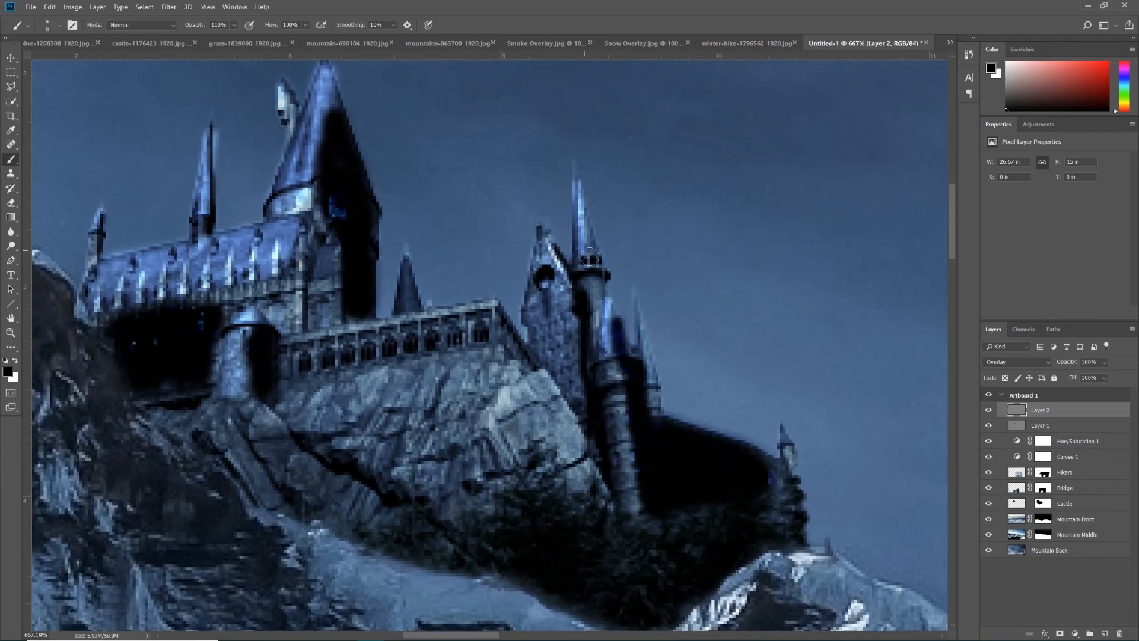
left_click_drag(595, 264, 583, 202)
left_click_drag(584, 202, 588, 265)
mouse_move(406, 258)
left_mouse_down()
mouse_move(418, 309)
mouse_move(414, 273)
mouse_move(405, 312)
left_mouse_up()
Switch to white and paint a highlight along the arcaded walkway between the round turret and the right-hand towers.
key("x")
key("]")
key("]")
key("]")
key("]")
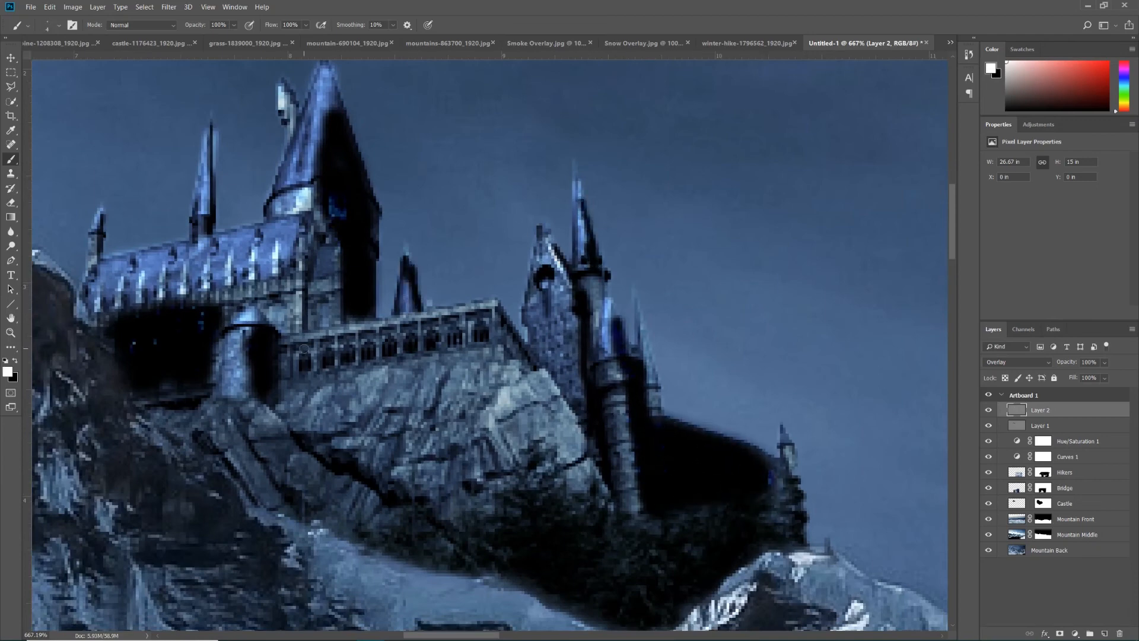
left_click_drag(294, 348, 480, 314)
Switch to a larger black brush and paint shadow along the lower edge of the rock beneath the arcade.
key("x")
key("]")
key("]")
key("]")
key("]")
mouse_move(279, 370)
left_mouse_down()
mouse_move(382, 472)
mouse_move(539, 475)
mouse_move(617, 394)
mouse_move(612, 509)
left_mouse_up()
scroll(605, 522, "down", 2)
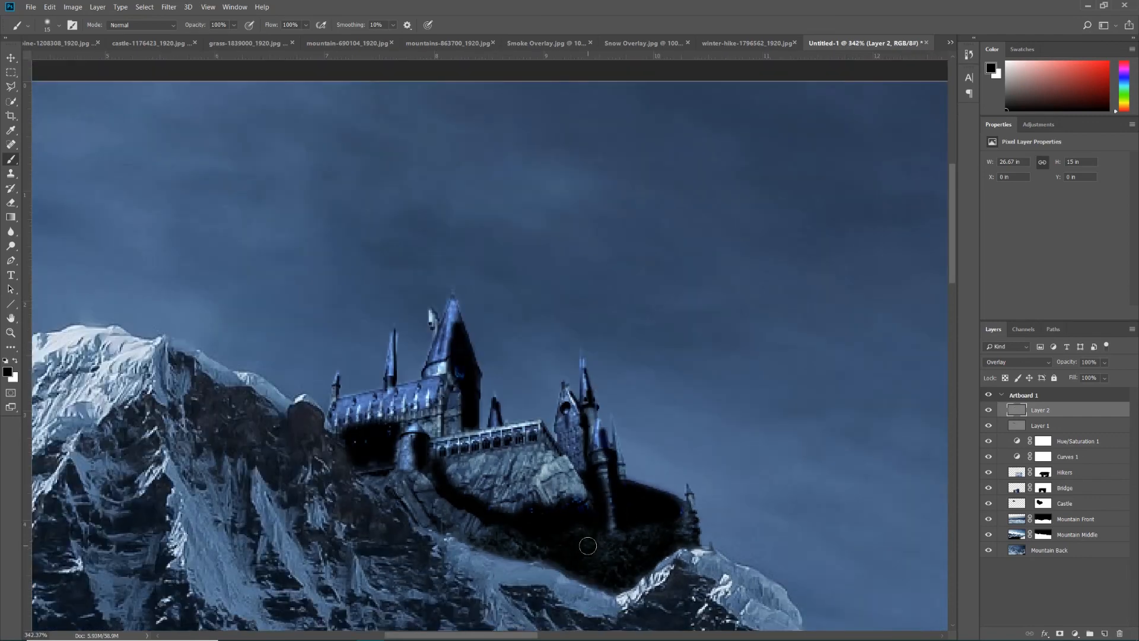
left_click_drag(586, 553, 534, 454)
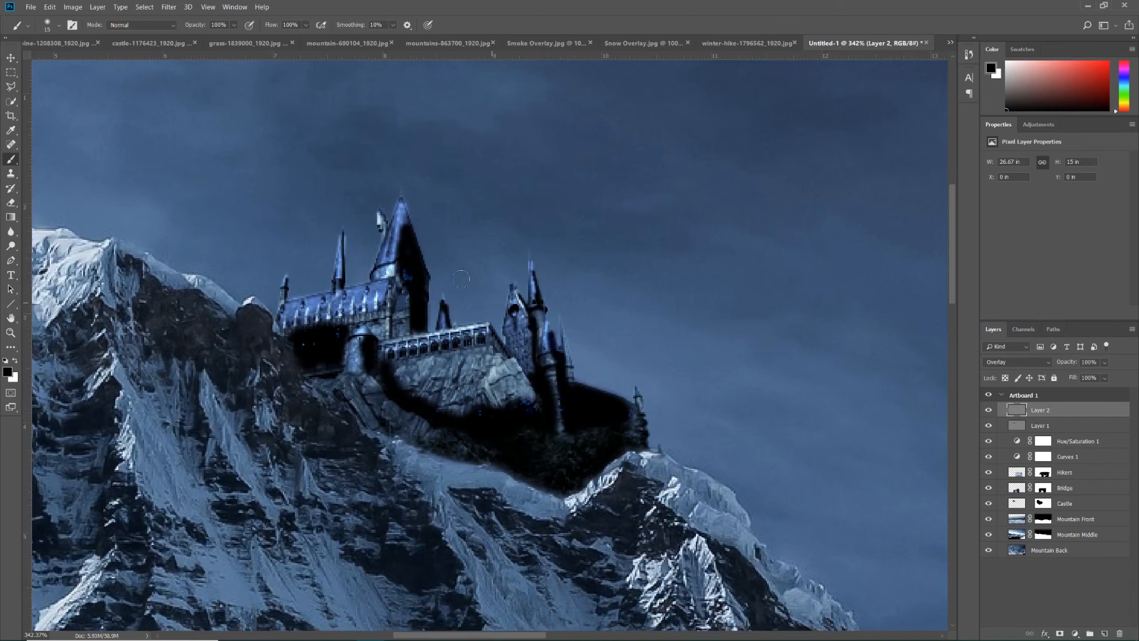
Lower Layer 2's opacity to 39% to soften the castle's painted highlights and shadows.
key("bracketleft")
key("bracketleft")
key("bracketleft")
left_click(1105, 363)
mouse_move(1116, 376)
left_mouse_down()
mouse_move(1031, 377)
mouse_move(1048, 386)
left_mouse_up()
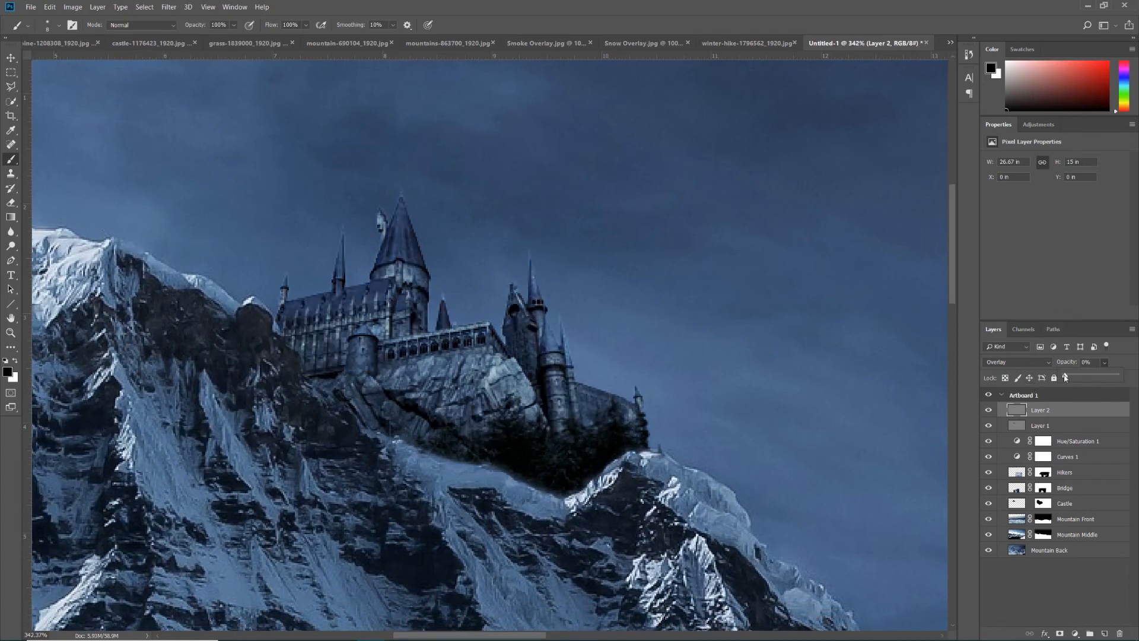
left_click_drag(1066, 376, 1086, 371)
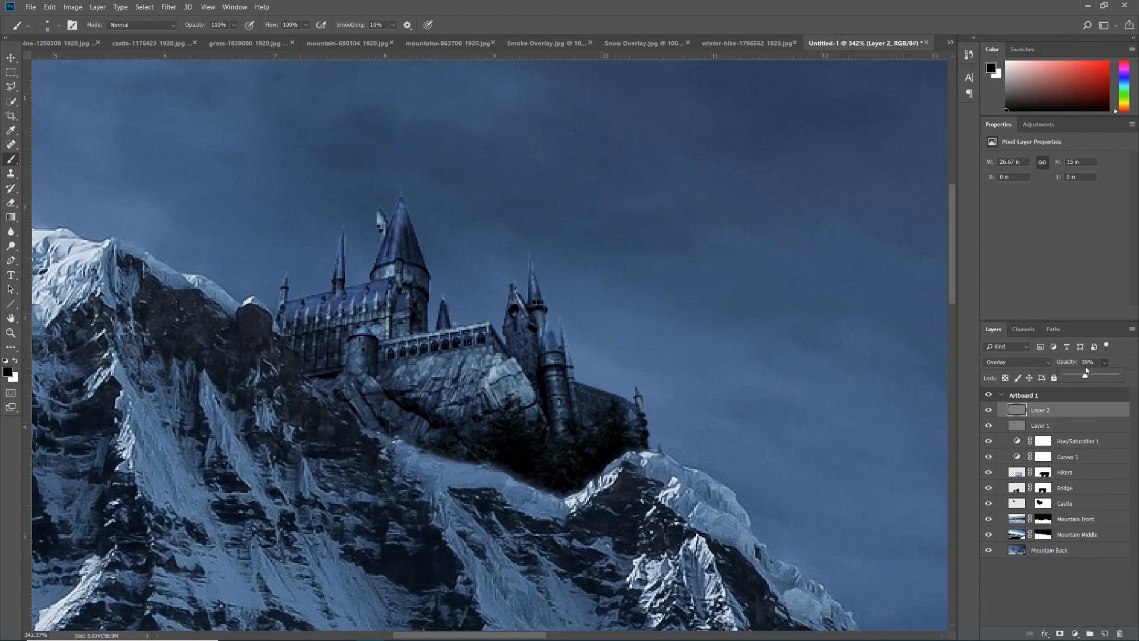
Toggle Layer 2's visibility repeatedly to compare the castle with and without the painted lighting in the wider scene.
scroll(468, 382, "down", 4)
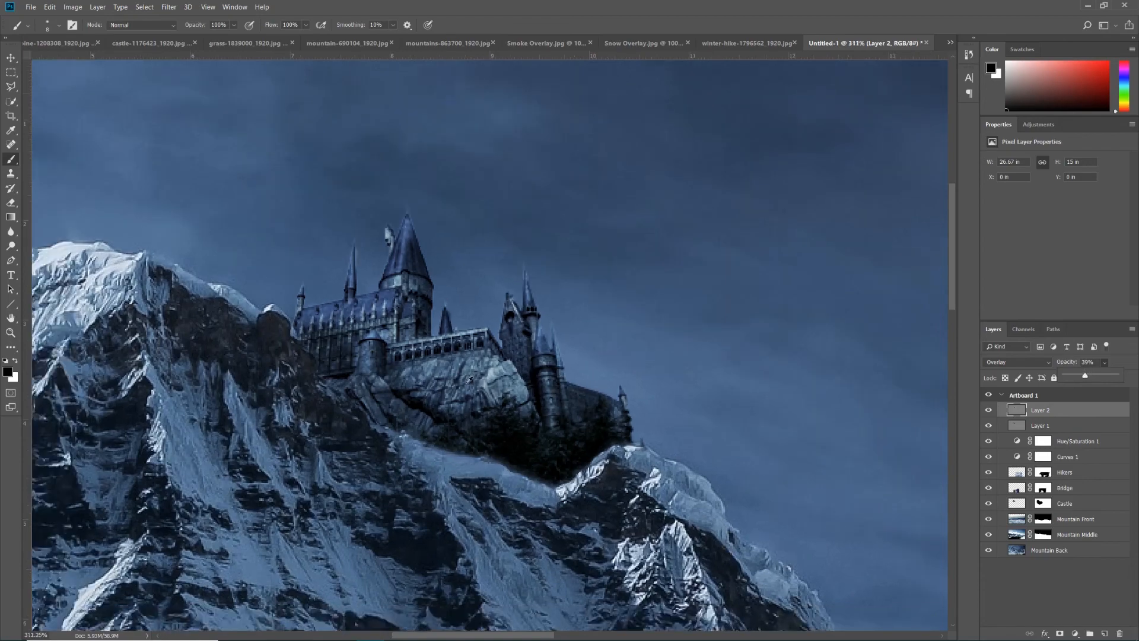
scroll(470, 380, "down", 4)
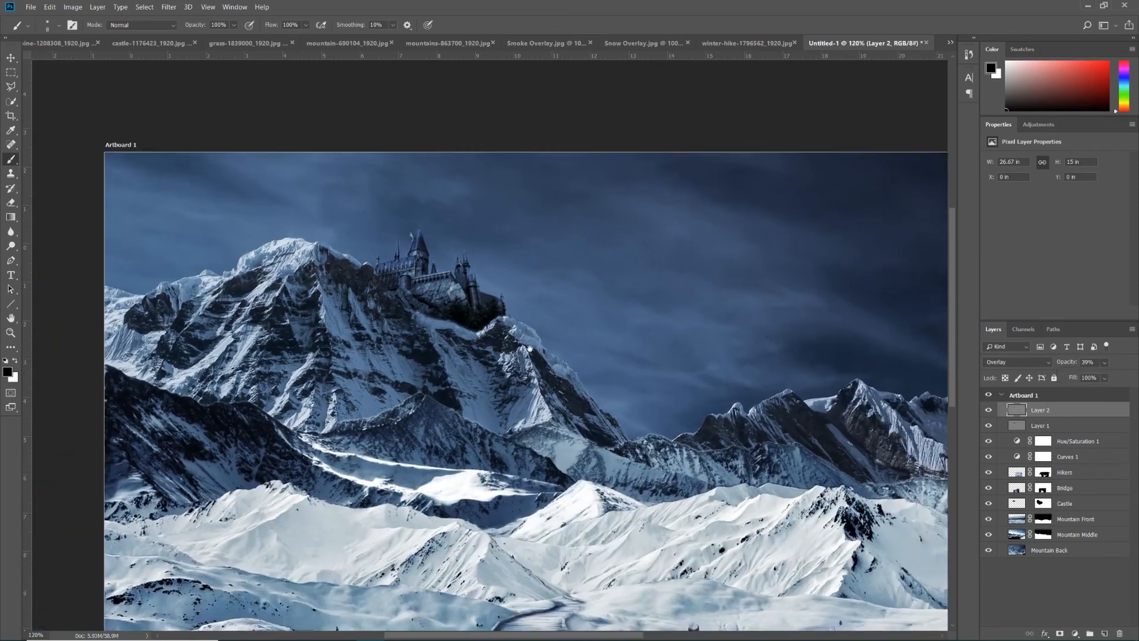
left_click(989, 410)
left_click(989, 411)
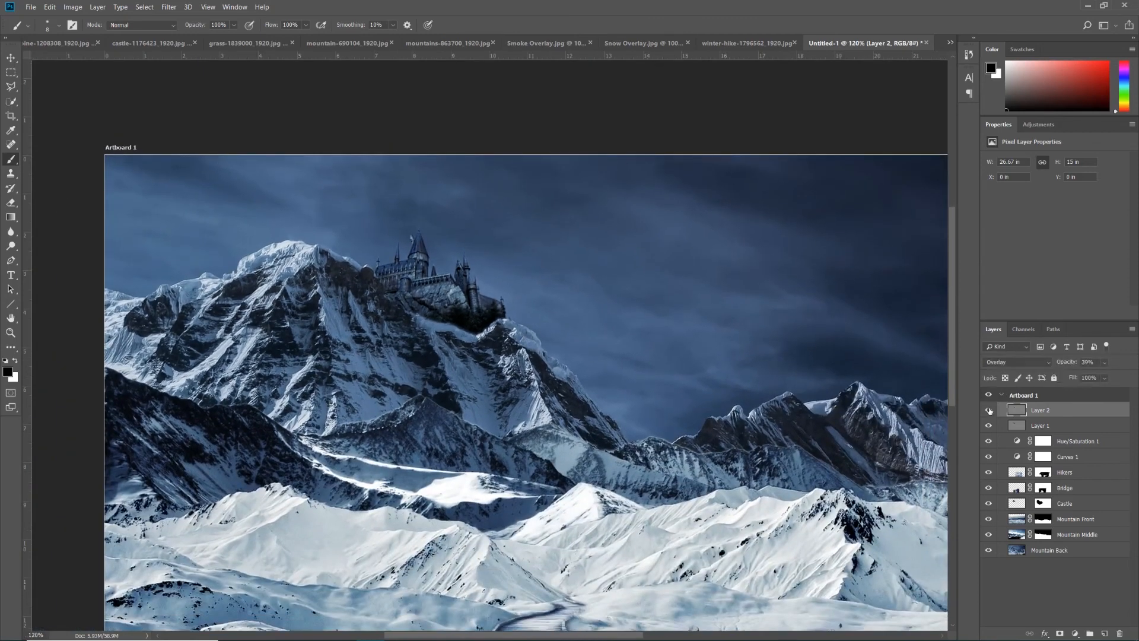
left_click(989, 411)
left_click(989, 411)
left_click(989, 411)
left_click(989, 410)
left_click(989, 410)
left_click(989, 411)
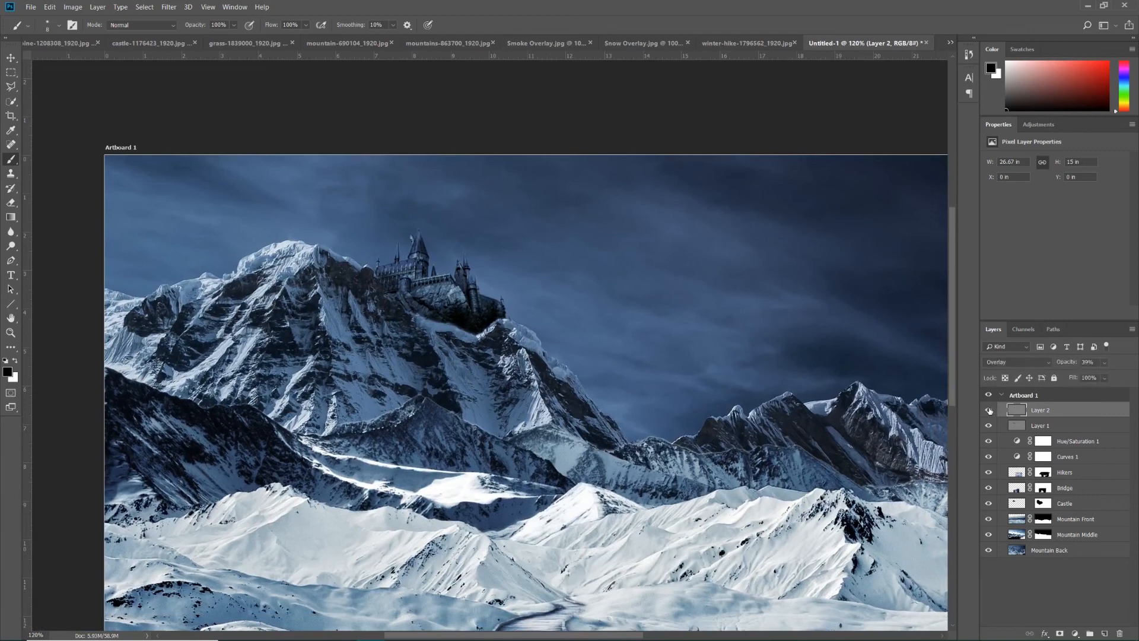
left_click(988, 411)
left_click(989, 411)
left_click(989, 411)
left_click(988, 411)
Check the Smoke Overlay.jpg and Snow Overlay.jpg images and copy the entire snow image.
mouse_move(723, 409)
left_mouse_down()
mouse_move(638, 317)
mouse_move(565, 312)
mouse_move(569, 340)
left_mouse_up()
scroll(638, 320, "down", 5)
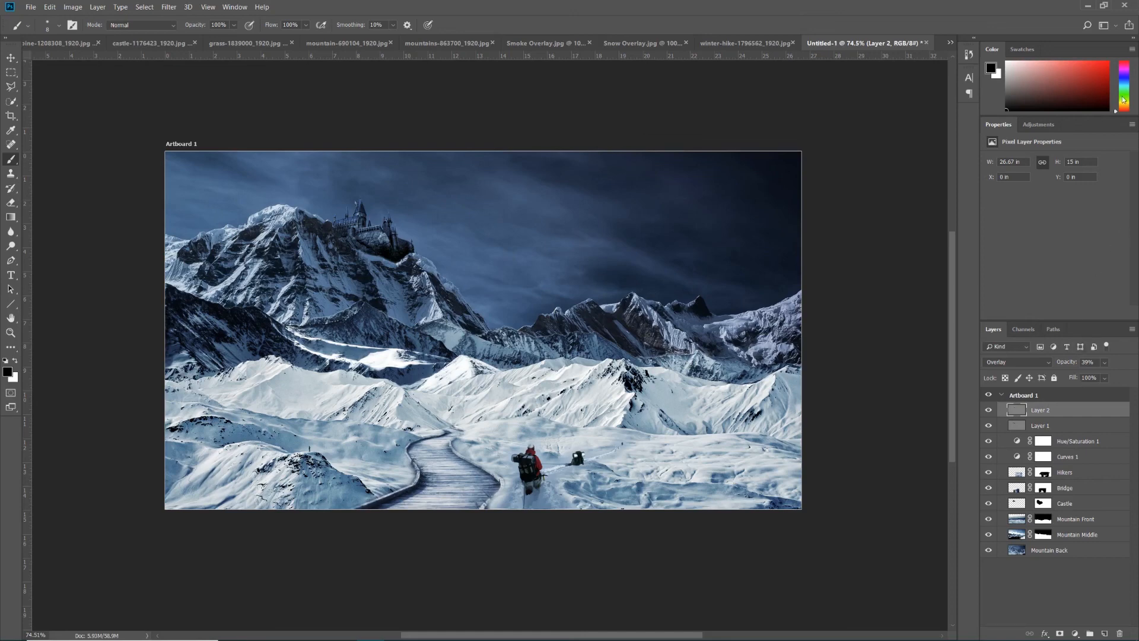
left_click(546, 43)
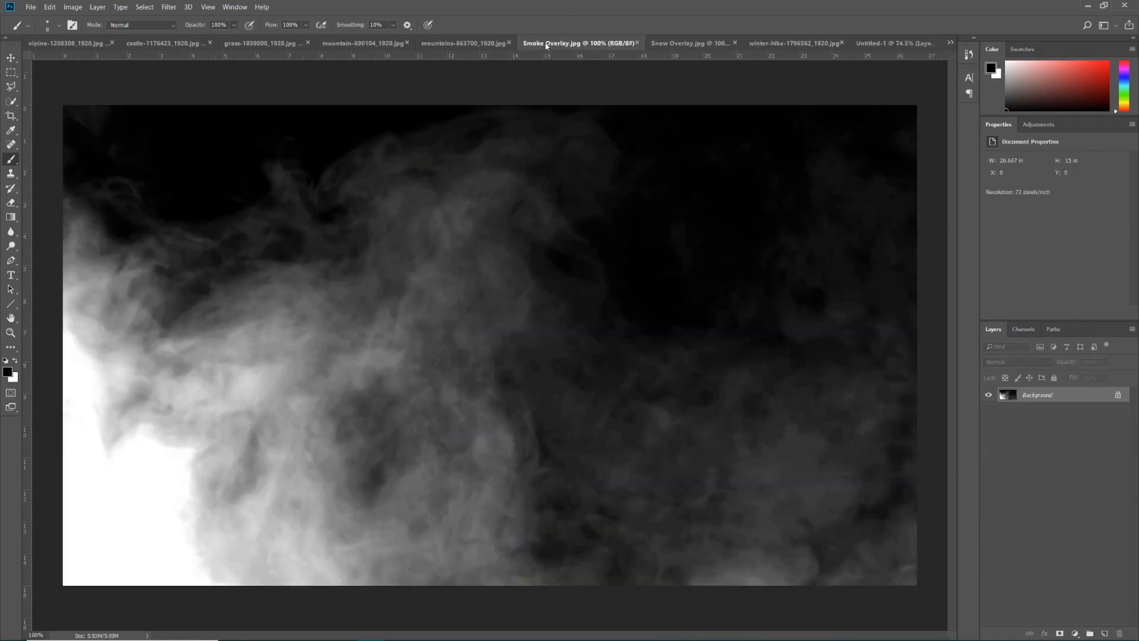
left_click(670, 45)
left_click(574, 44)
left_click(683, 45)
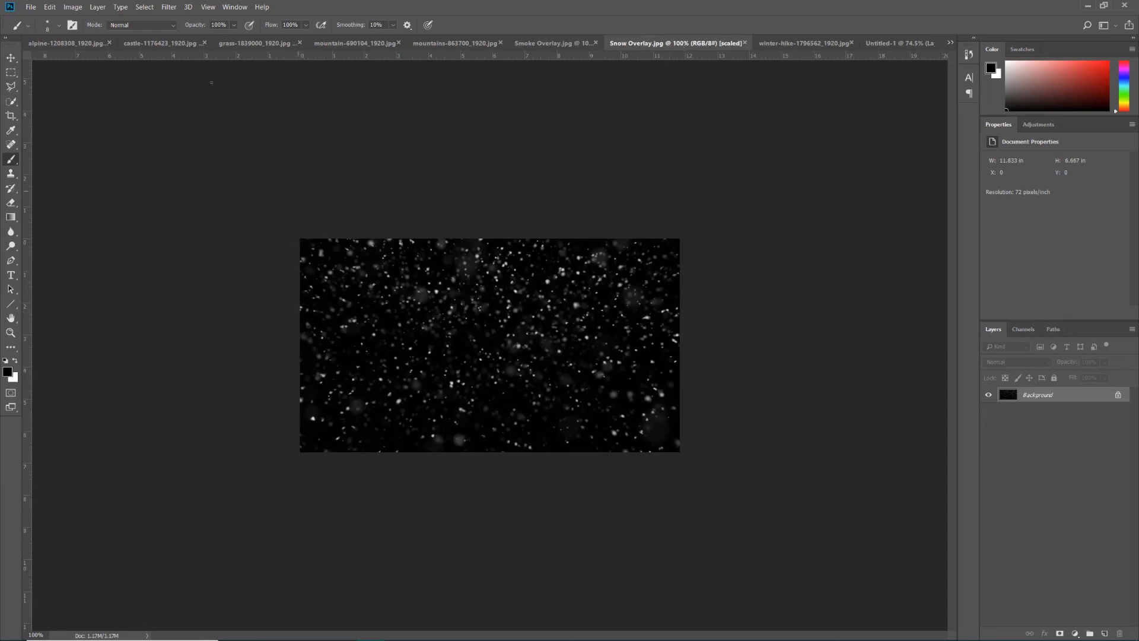
left_click(144, 7)
left_click(153, 20)
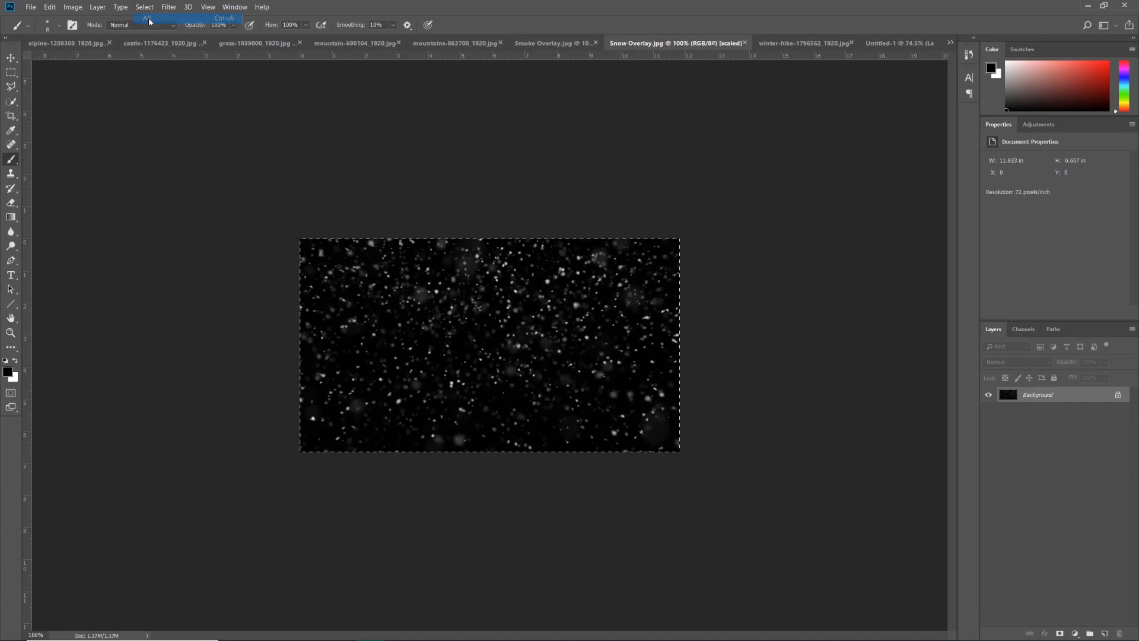
left_click(51, 6)
left_click(65, 79)
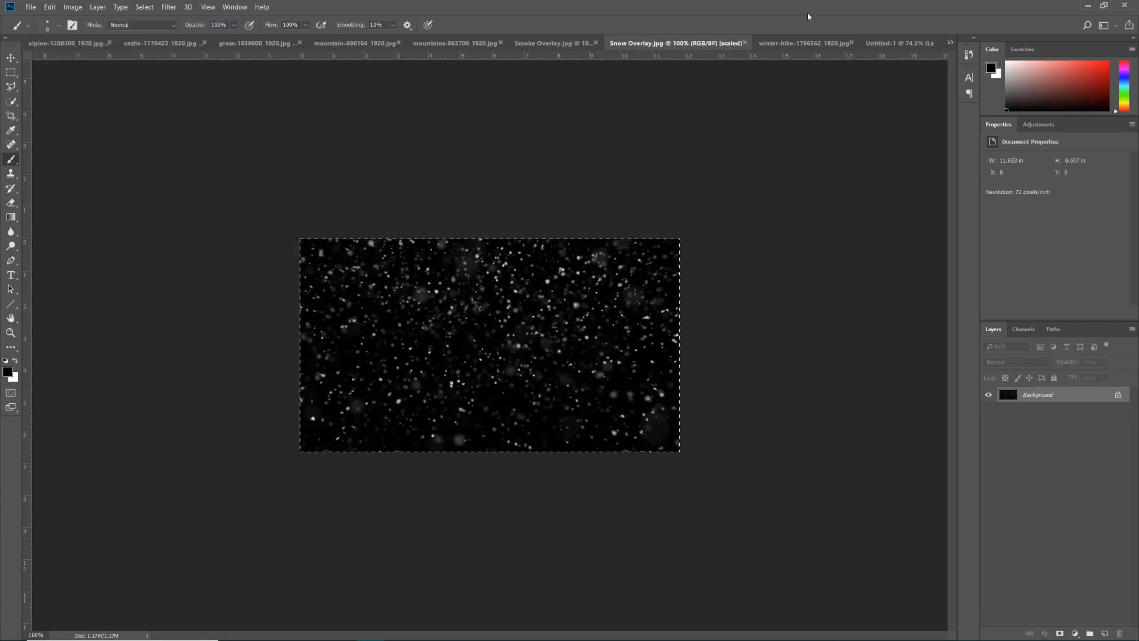
Paste the snow overlay into the Untitled-1 composite and scale it up to about 229% so it covers the whole artboard.
left_click(909, 44)
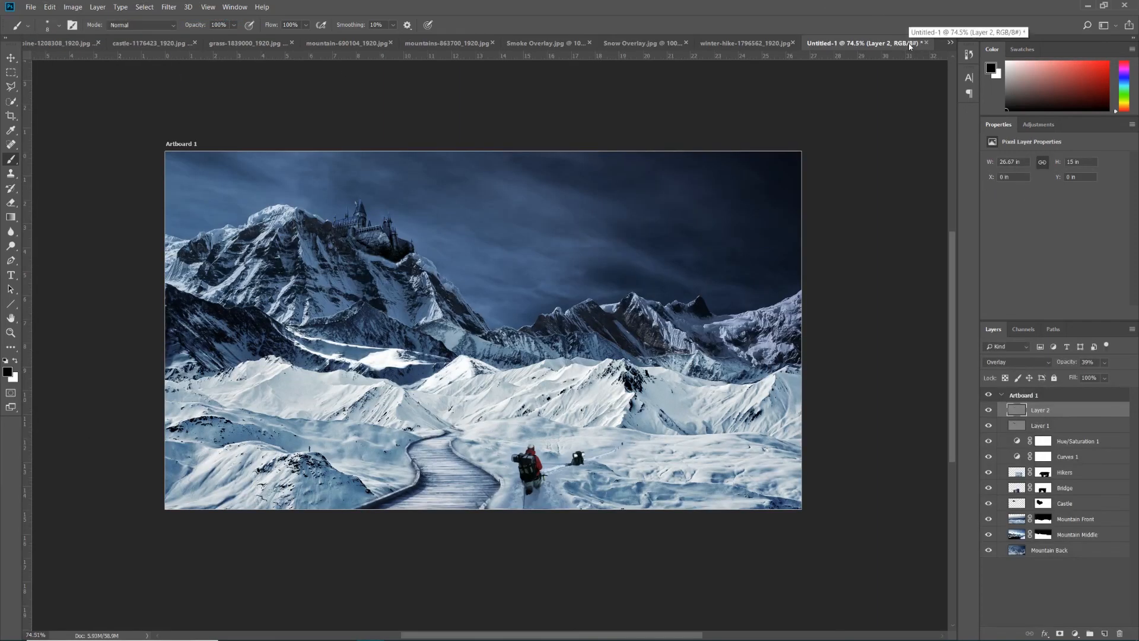
left_click(50, 7)
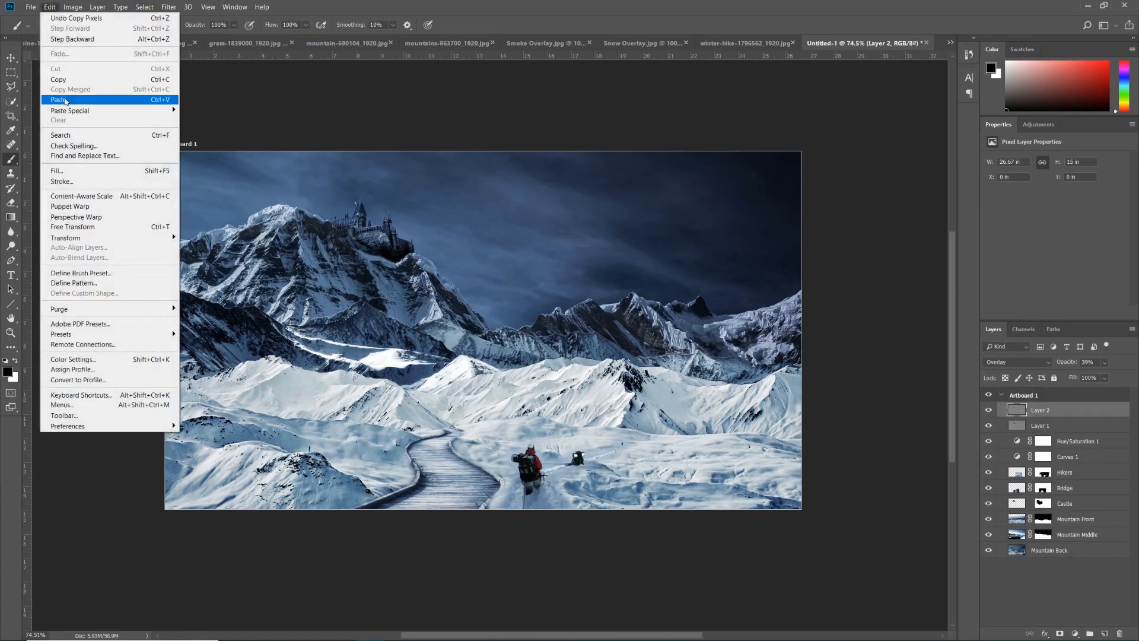
left_click(67, 99)
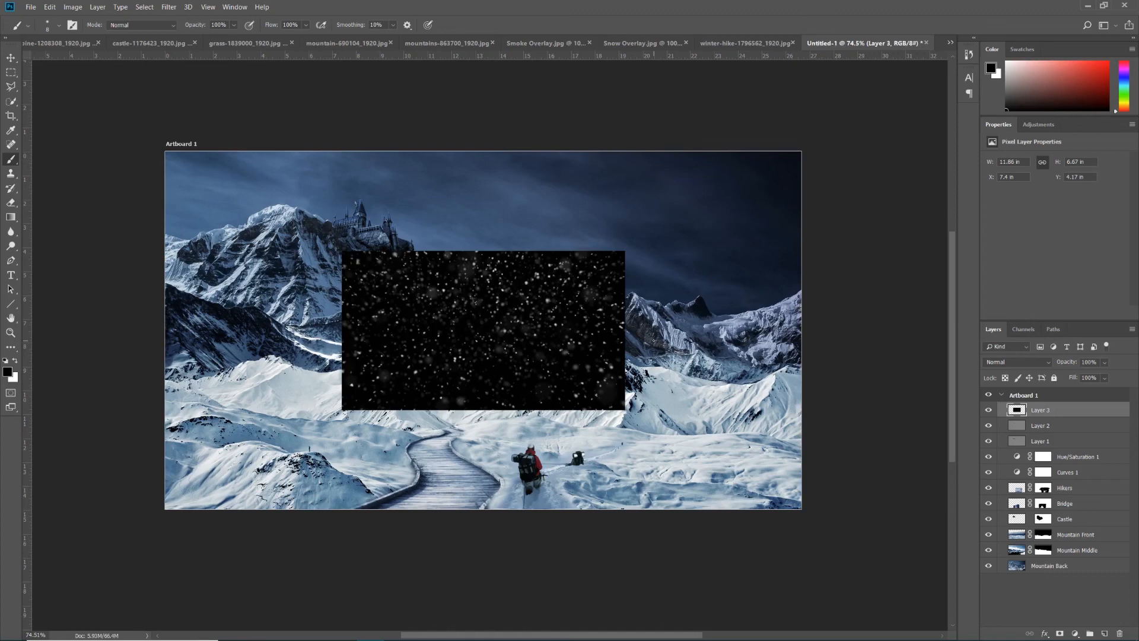
key("ctrl+t")
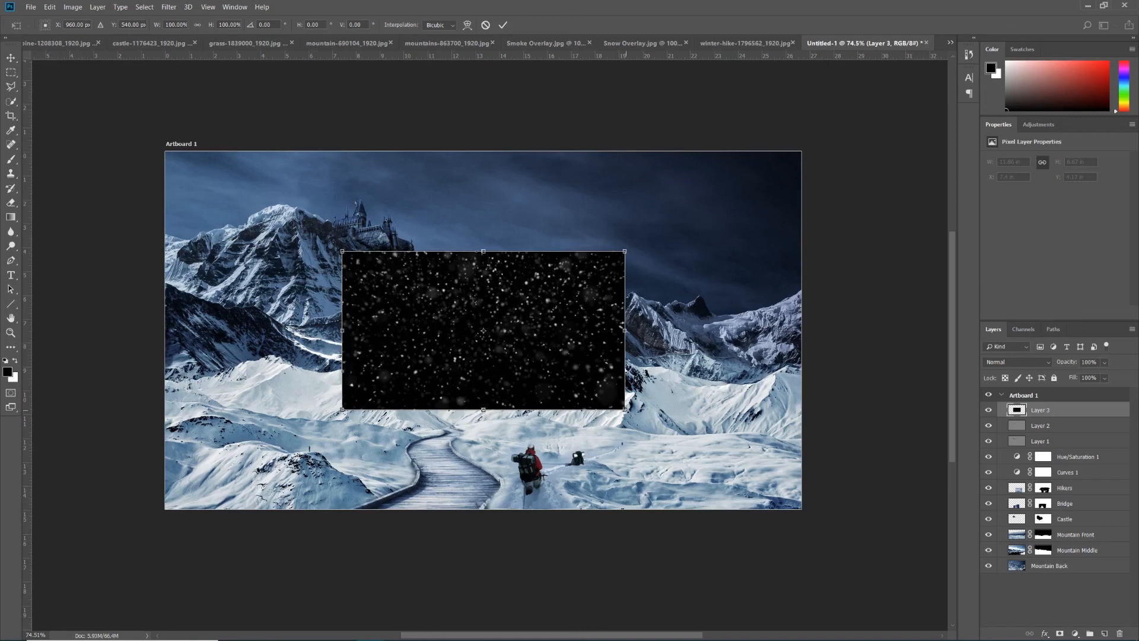
left_click_drag(624, 410, 790, 545)
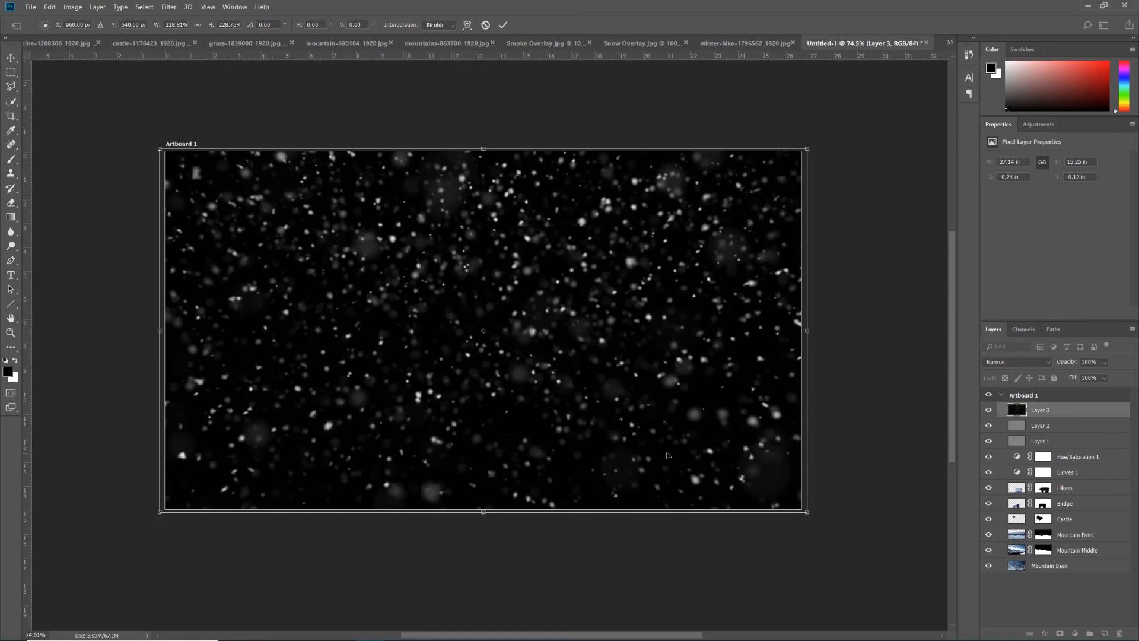
key("Return")
key("b")
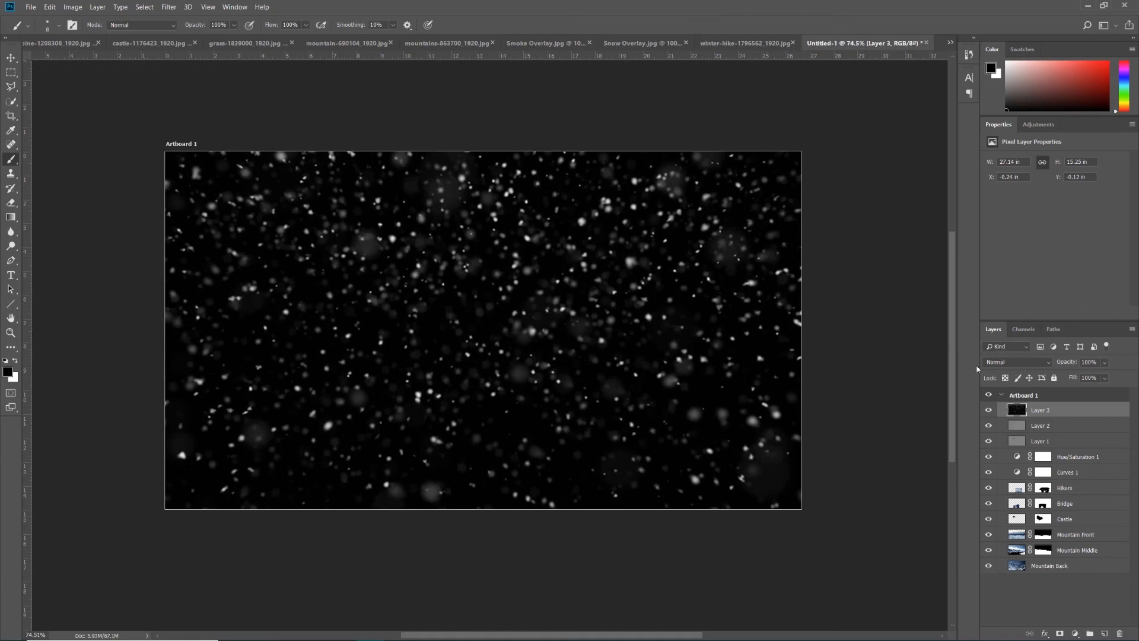
Set the snow layer's blend mode to Screen and lower its opacity to 40%.
left_click(1016, 361)
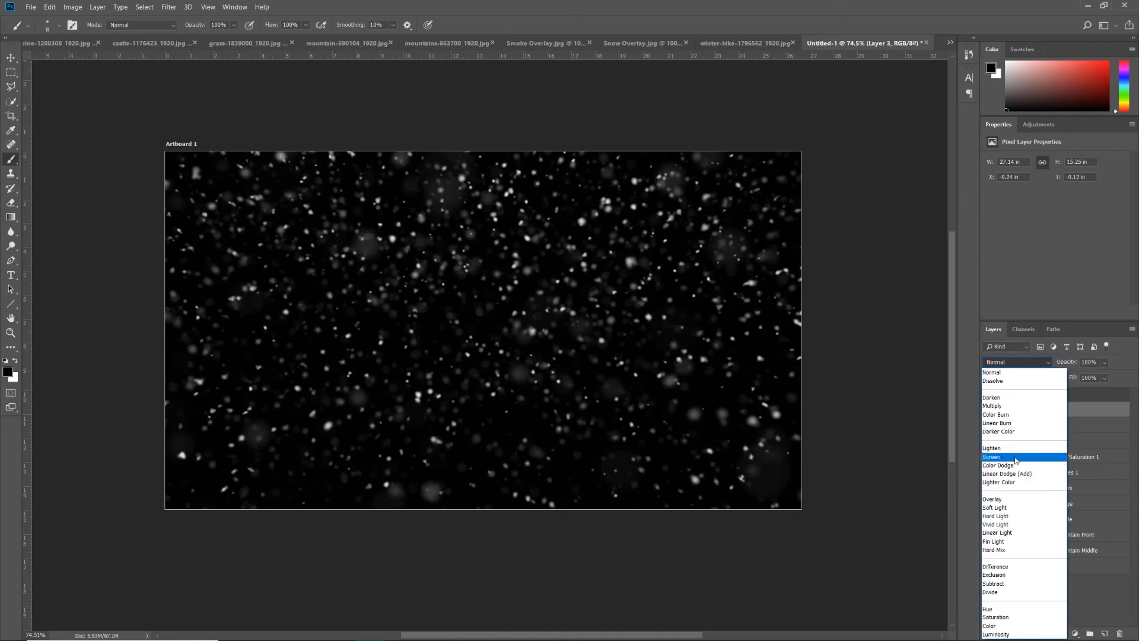
left_click(1016, 457)
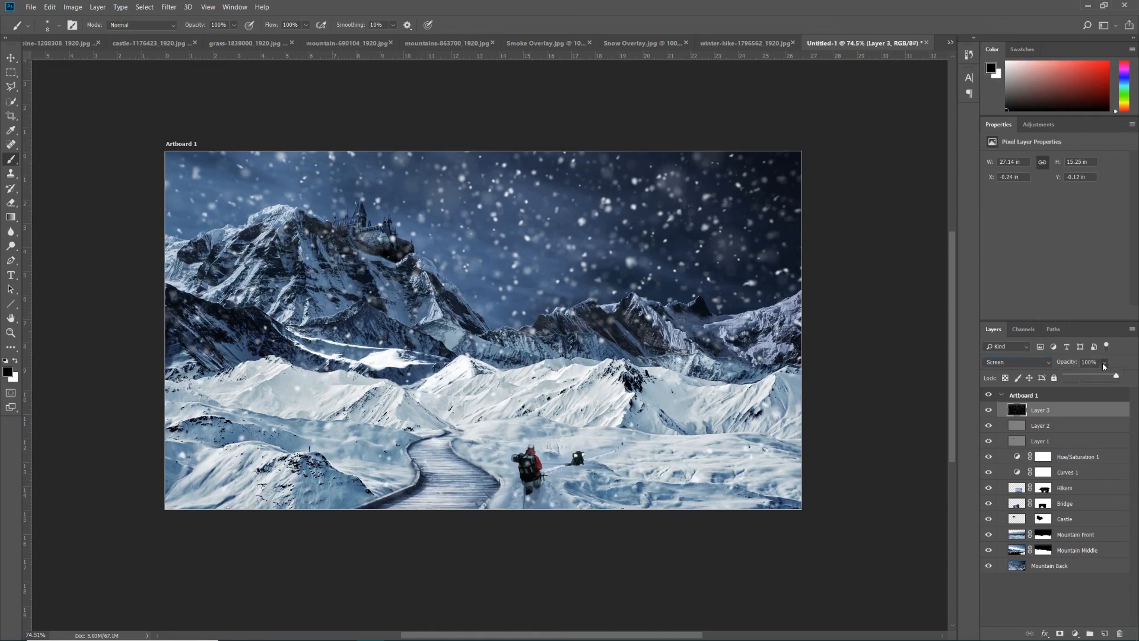
left_click_drag(1116, 376, 1091, 381)
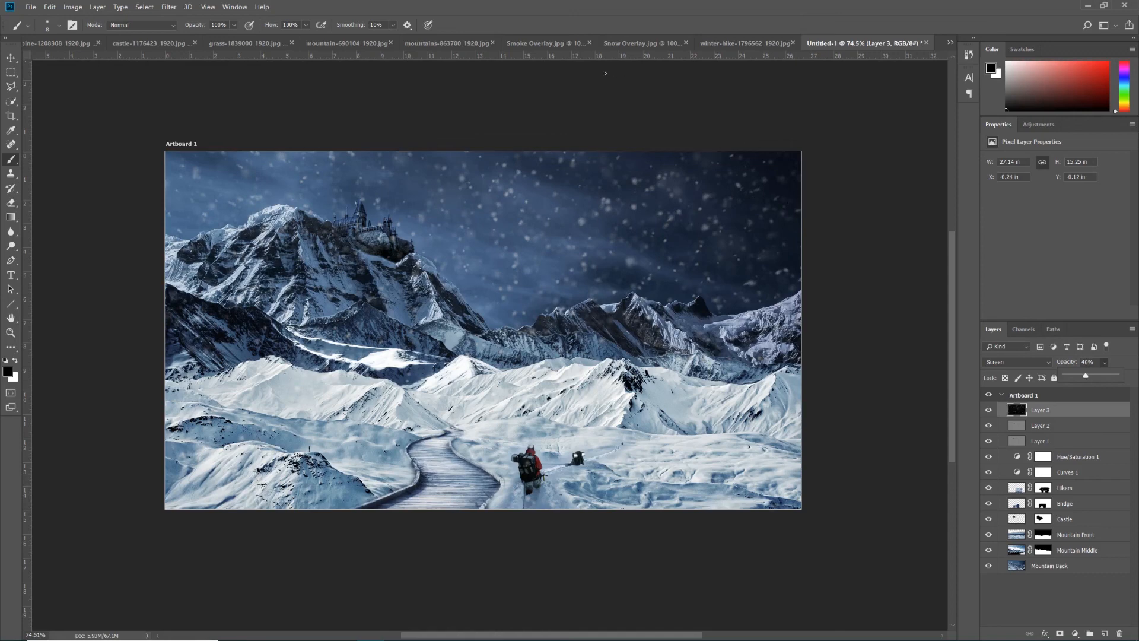
Copy the entire Smoke Overlay.jpg image and paste it as a new layer above the snow in the Untitled-1 composite.
left_click(546, 44)
left_click(144, 7)
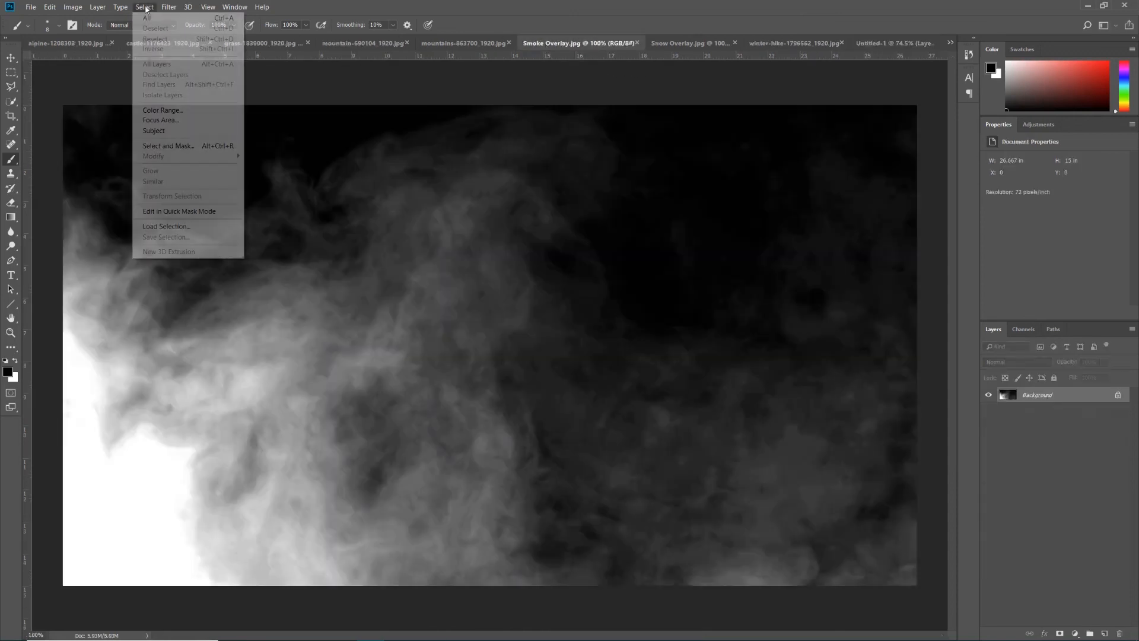
left_click(153, 18)
left_click(51, 10)
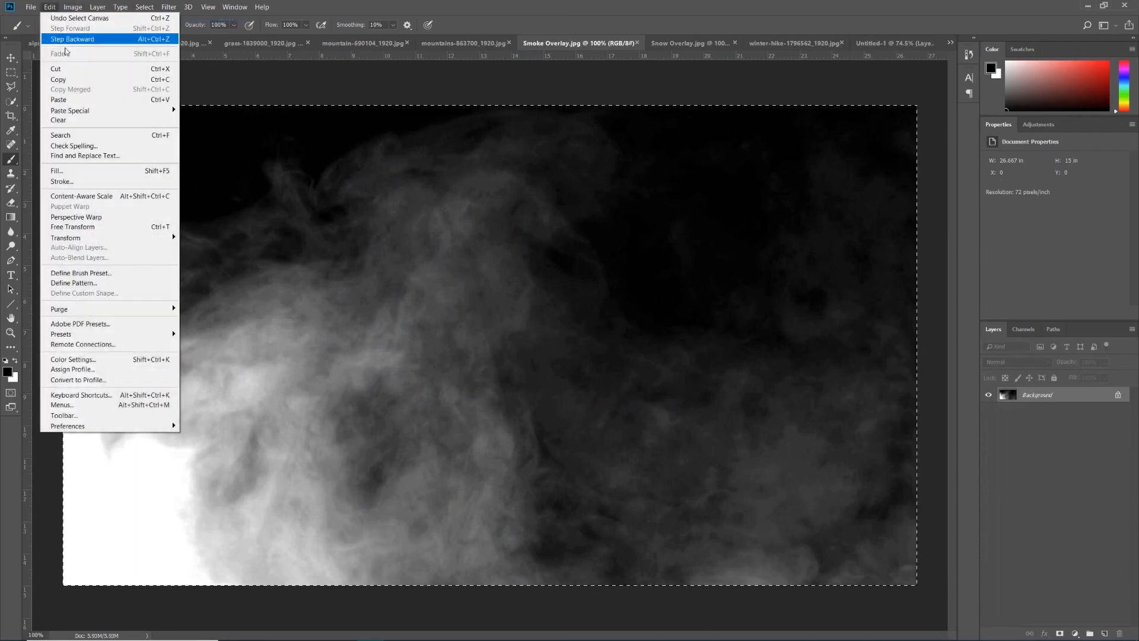
left_click(77, 78)
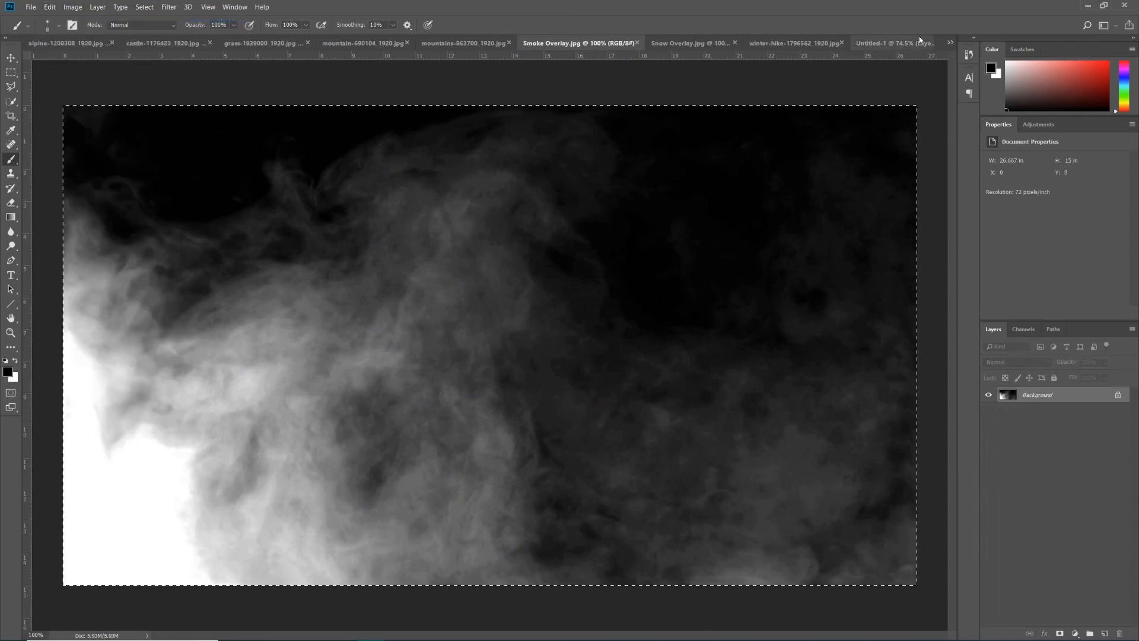
left_click(893, 44)
key("ctrl+v")
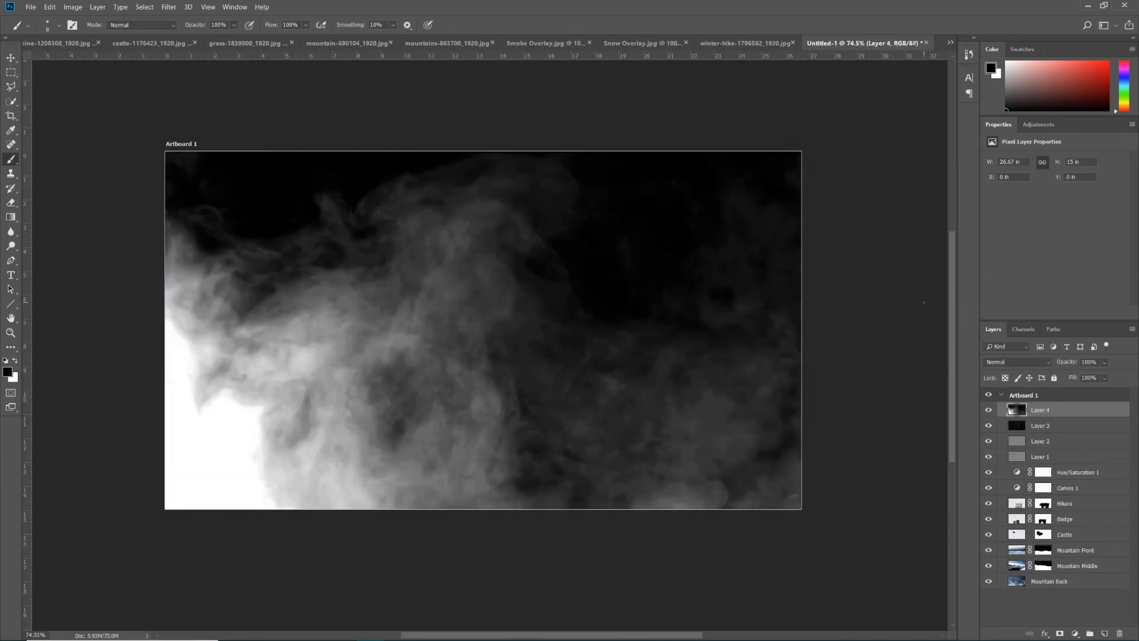
Set the smoke layer's blend mode to Screen and rotate it 180° so its dense part sits in the upper-right sky.
left_click(996, 363)
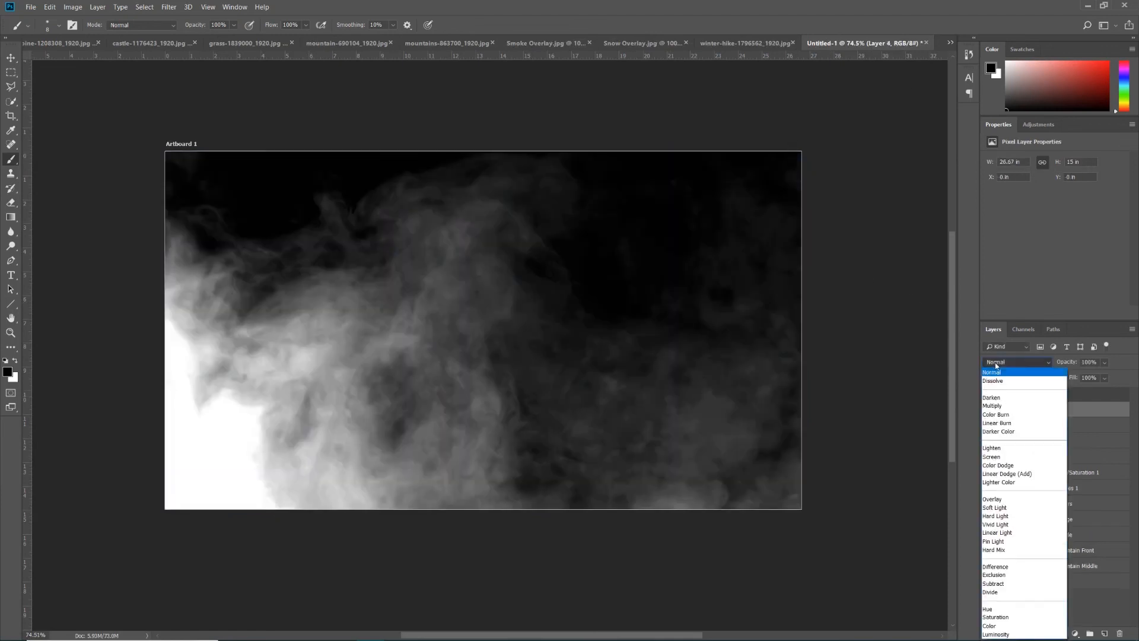
left_click(1004, 458)
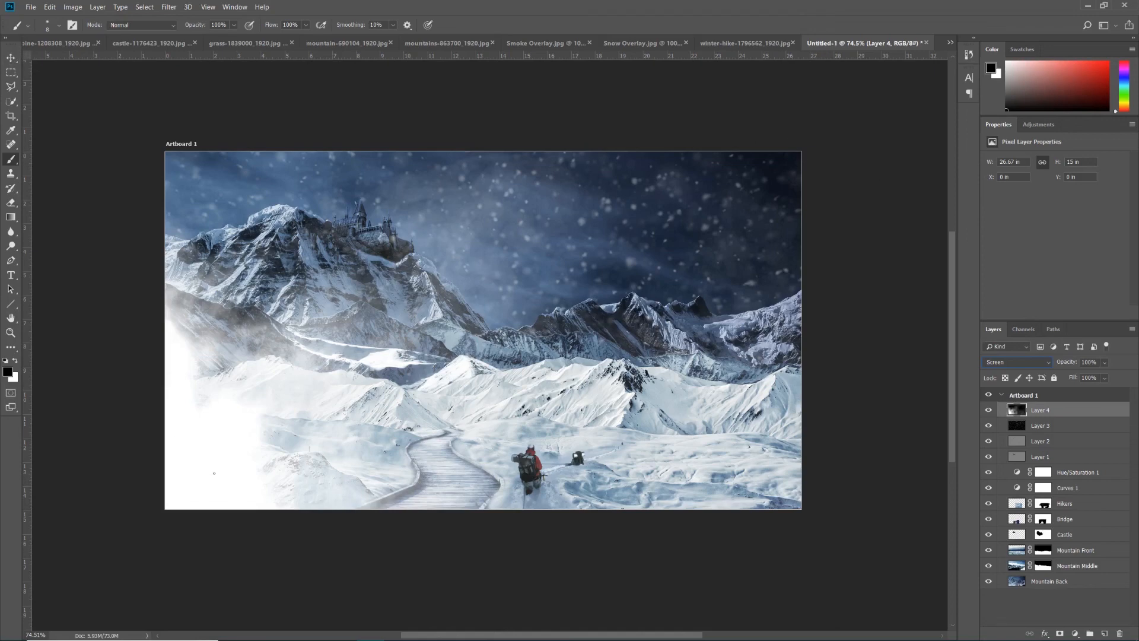
left_click(49, 7)
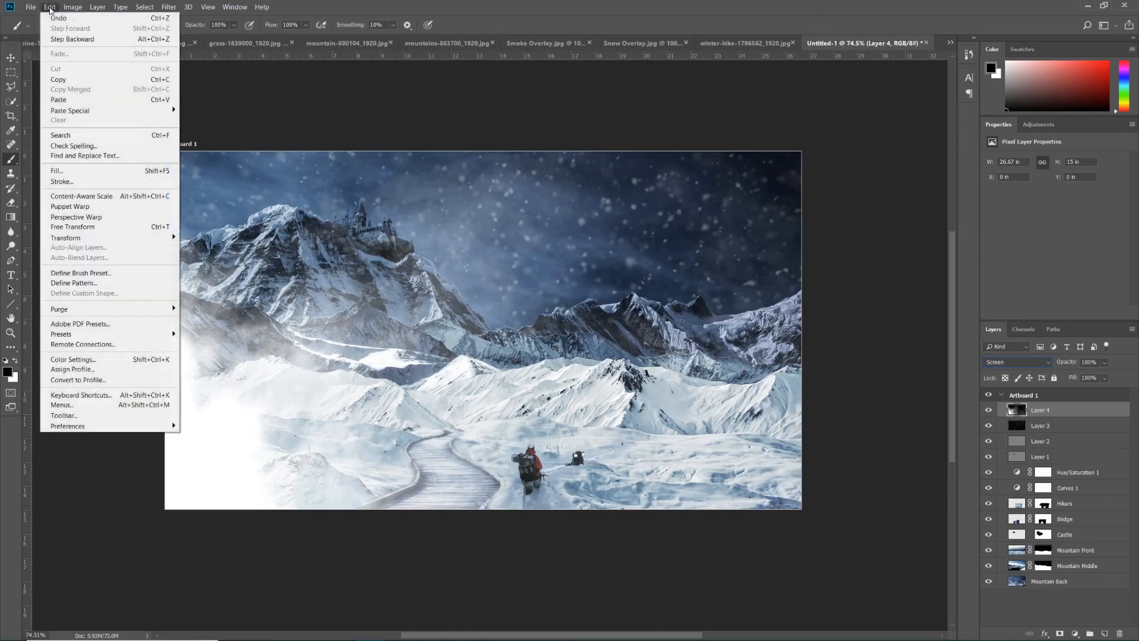
left_click(72, 227)
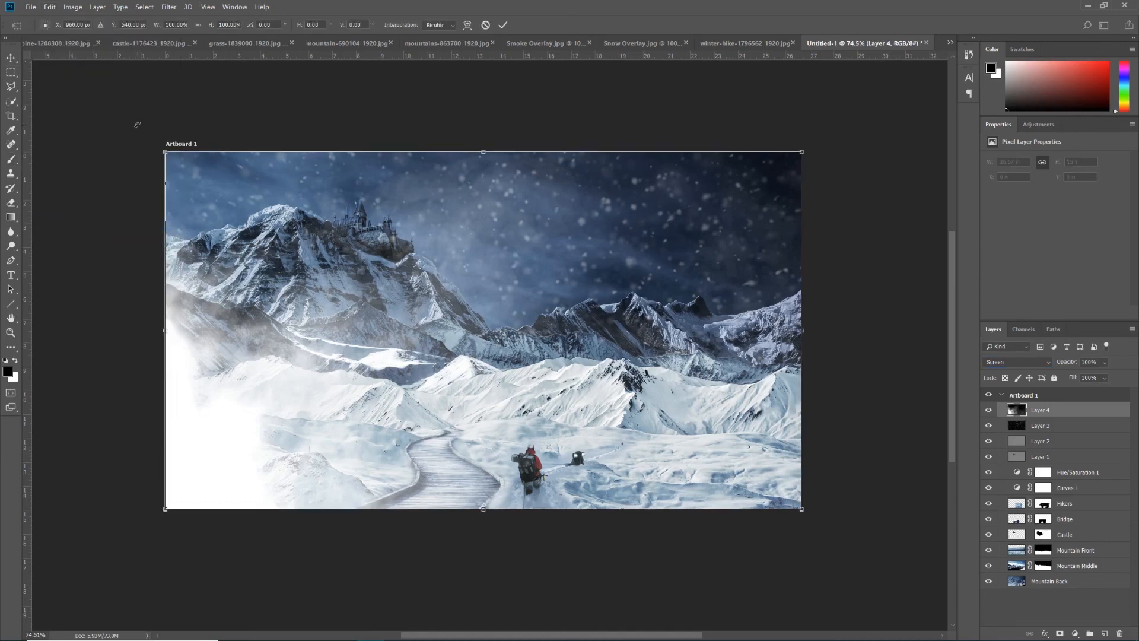
left_click_drag(140, 116, 864, 493)
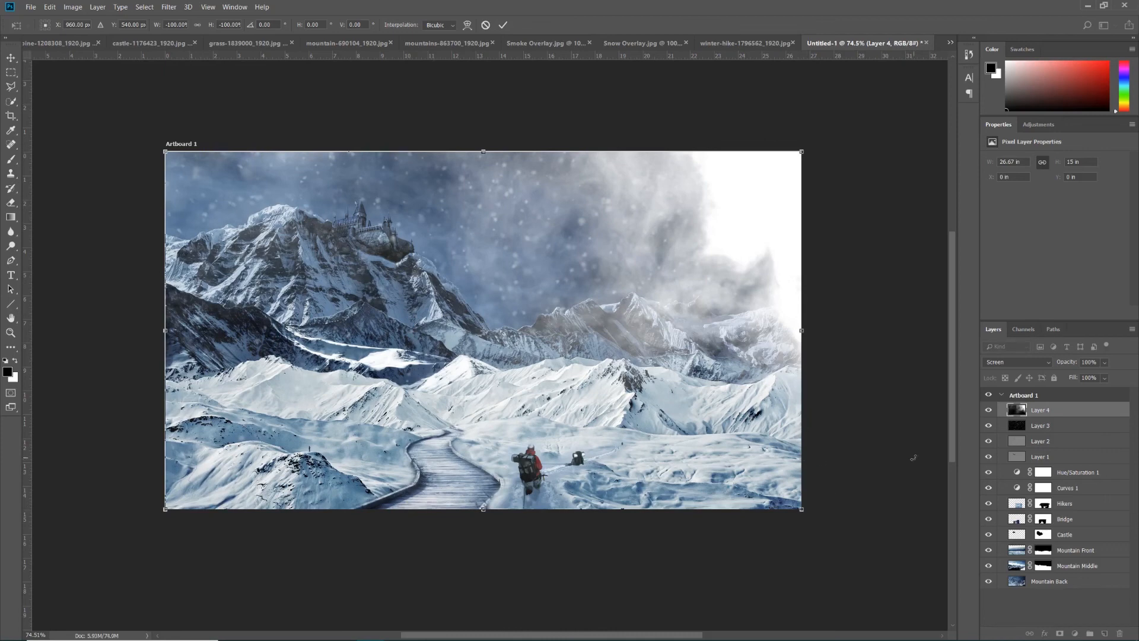
key("Return")
key("b")
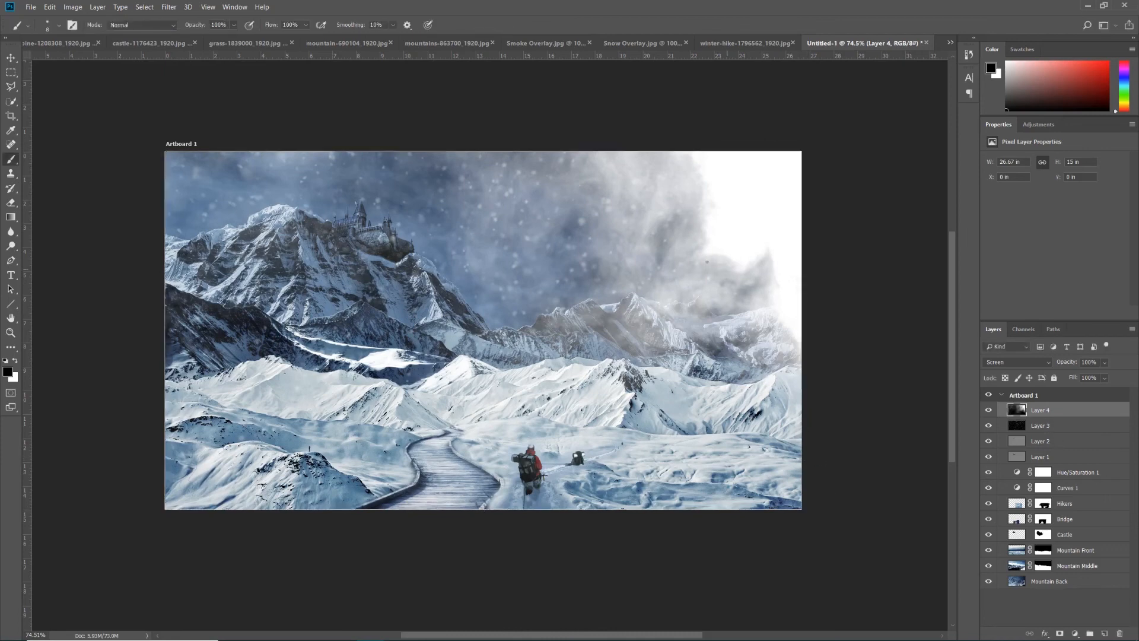
Enlarge the smoke layer to about 125%, shift it up and to the right, and set its opacity to about 85%.
left_click(1104, 378)
left_click_drag(1116, 378, 1098, 382)
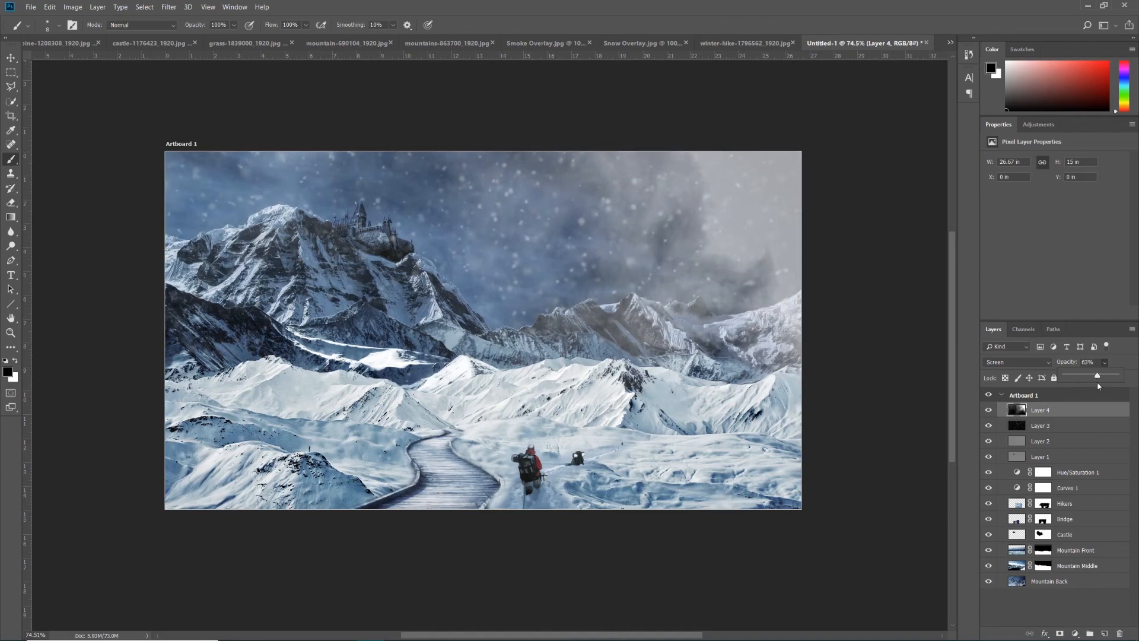
key("ctrl+t")
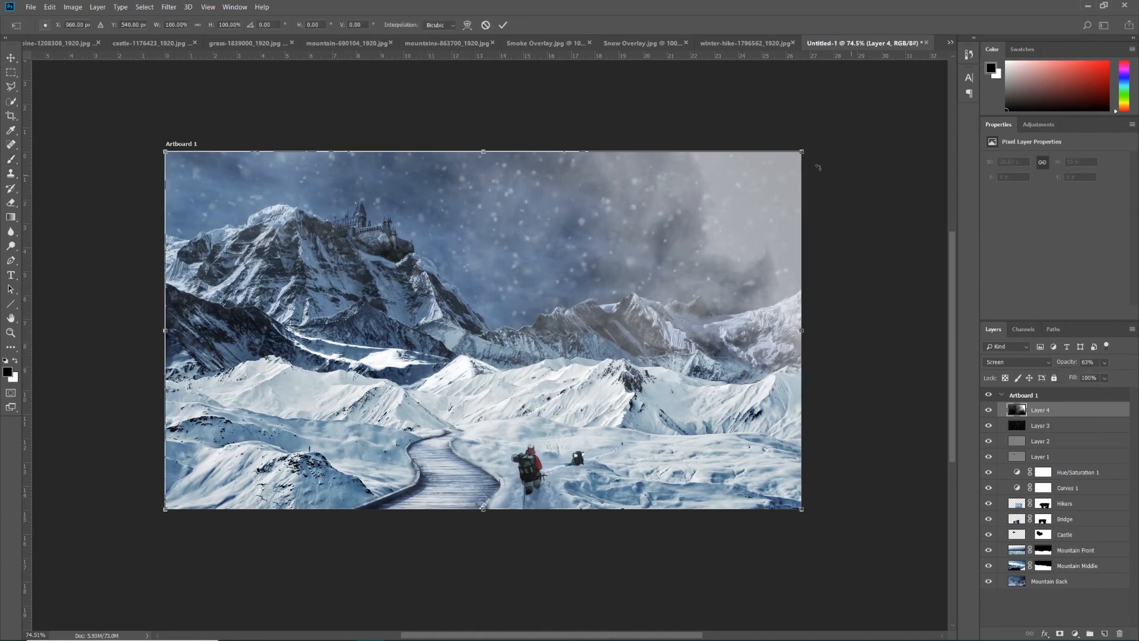
mouse_move(802, 151)
left_mouse_down()
mouse_move(884, 105)
mouse_move(881, 124)
mouse_move(899, 116)
left_mouse_up()
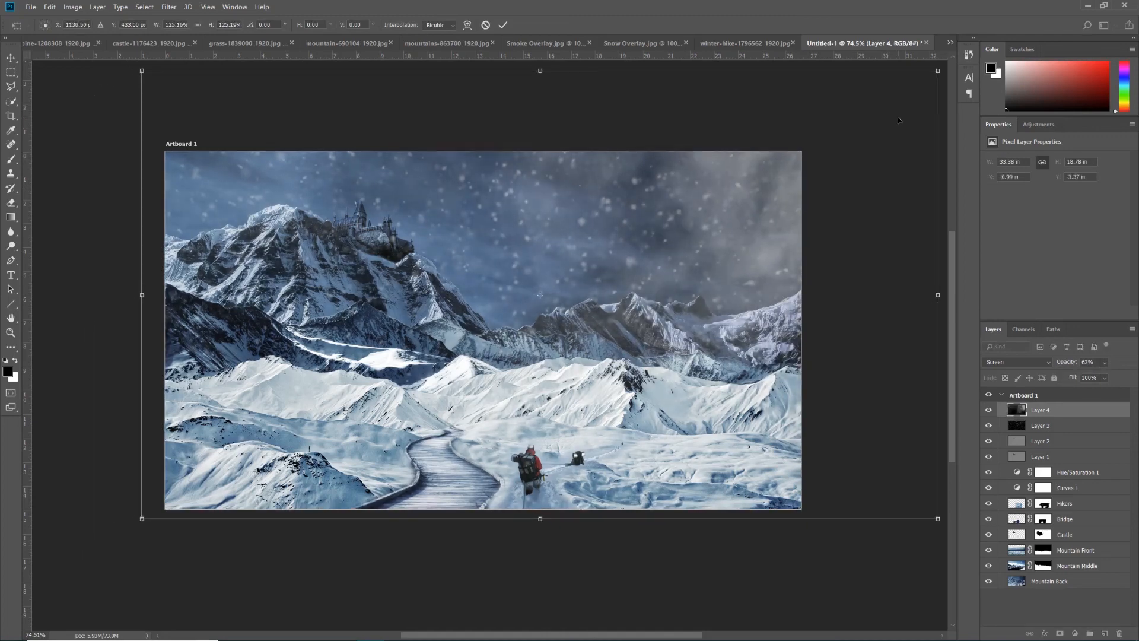
key("Return")
key("b")
left_click_drag(1066, 361, 1078, 361)
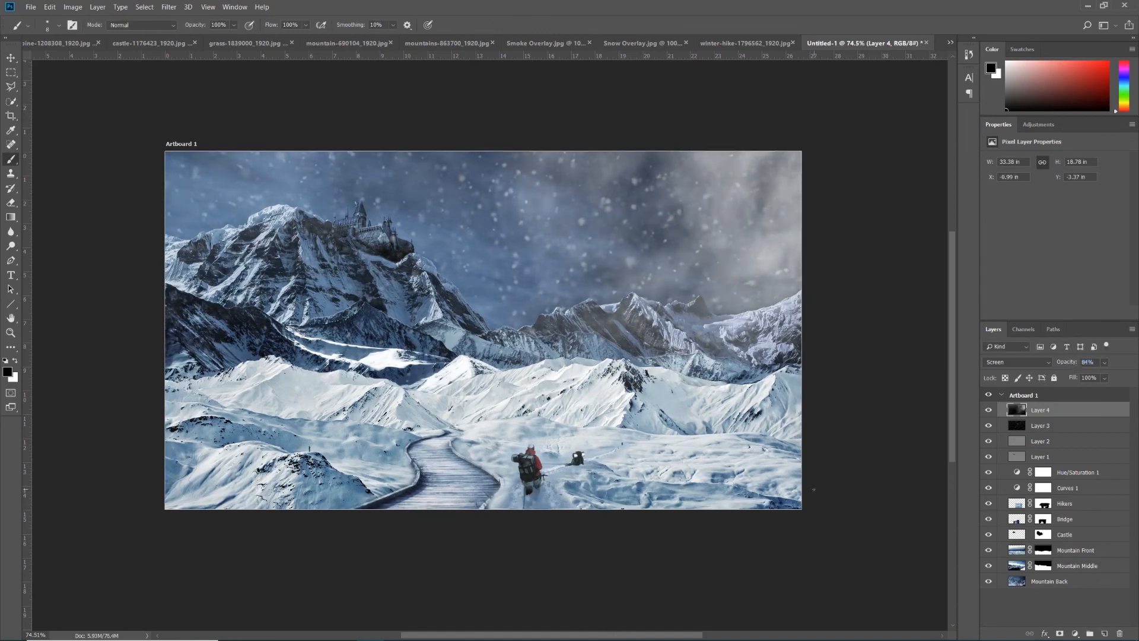